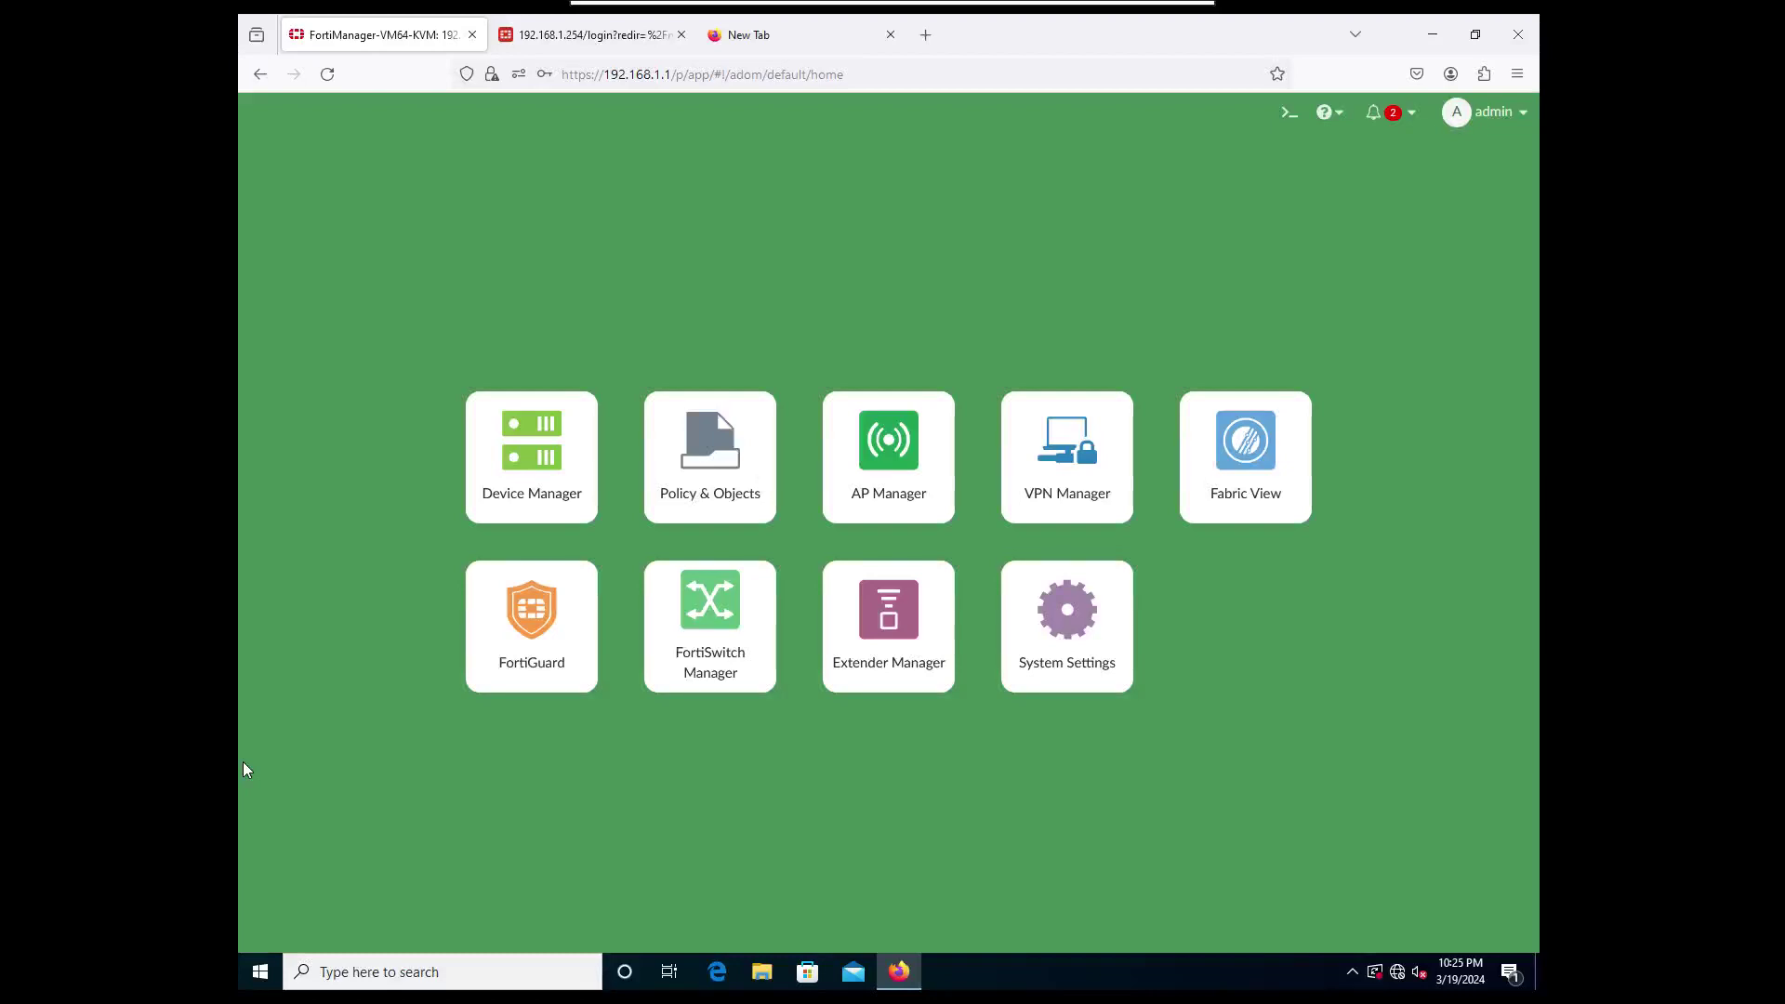
Return from the lab topology view to the FortiManager remote session.
left_click(1151, 29)
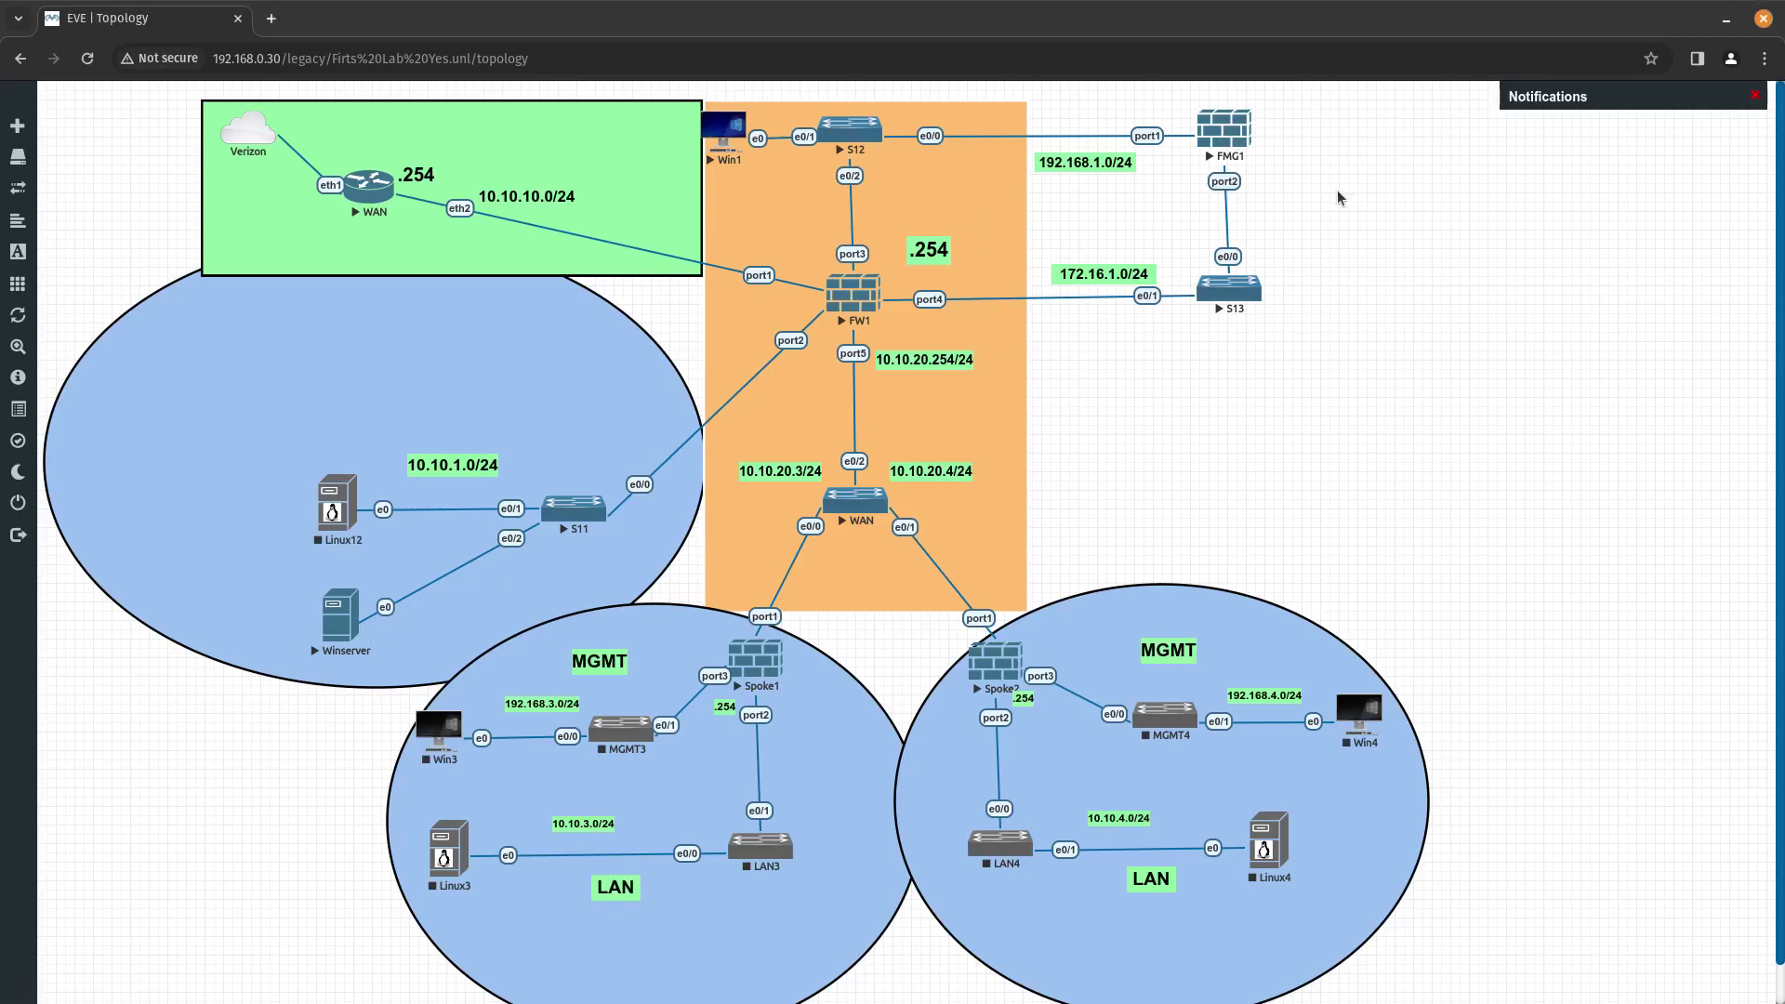
key("super")
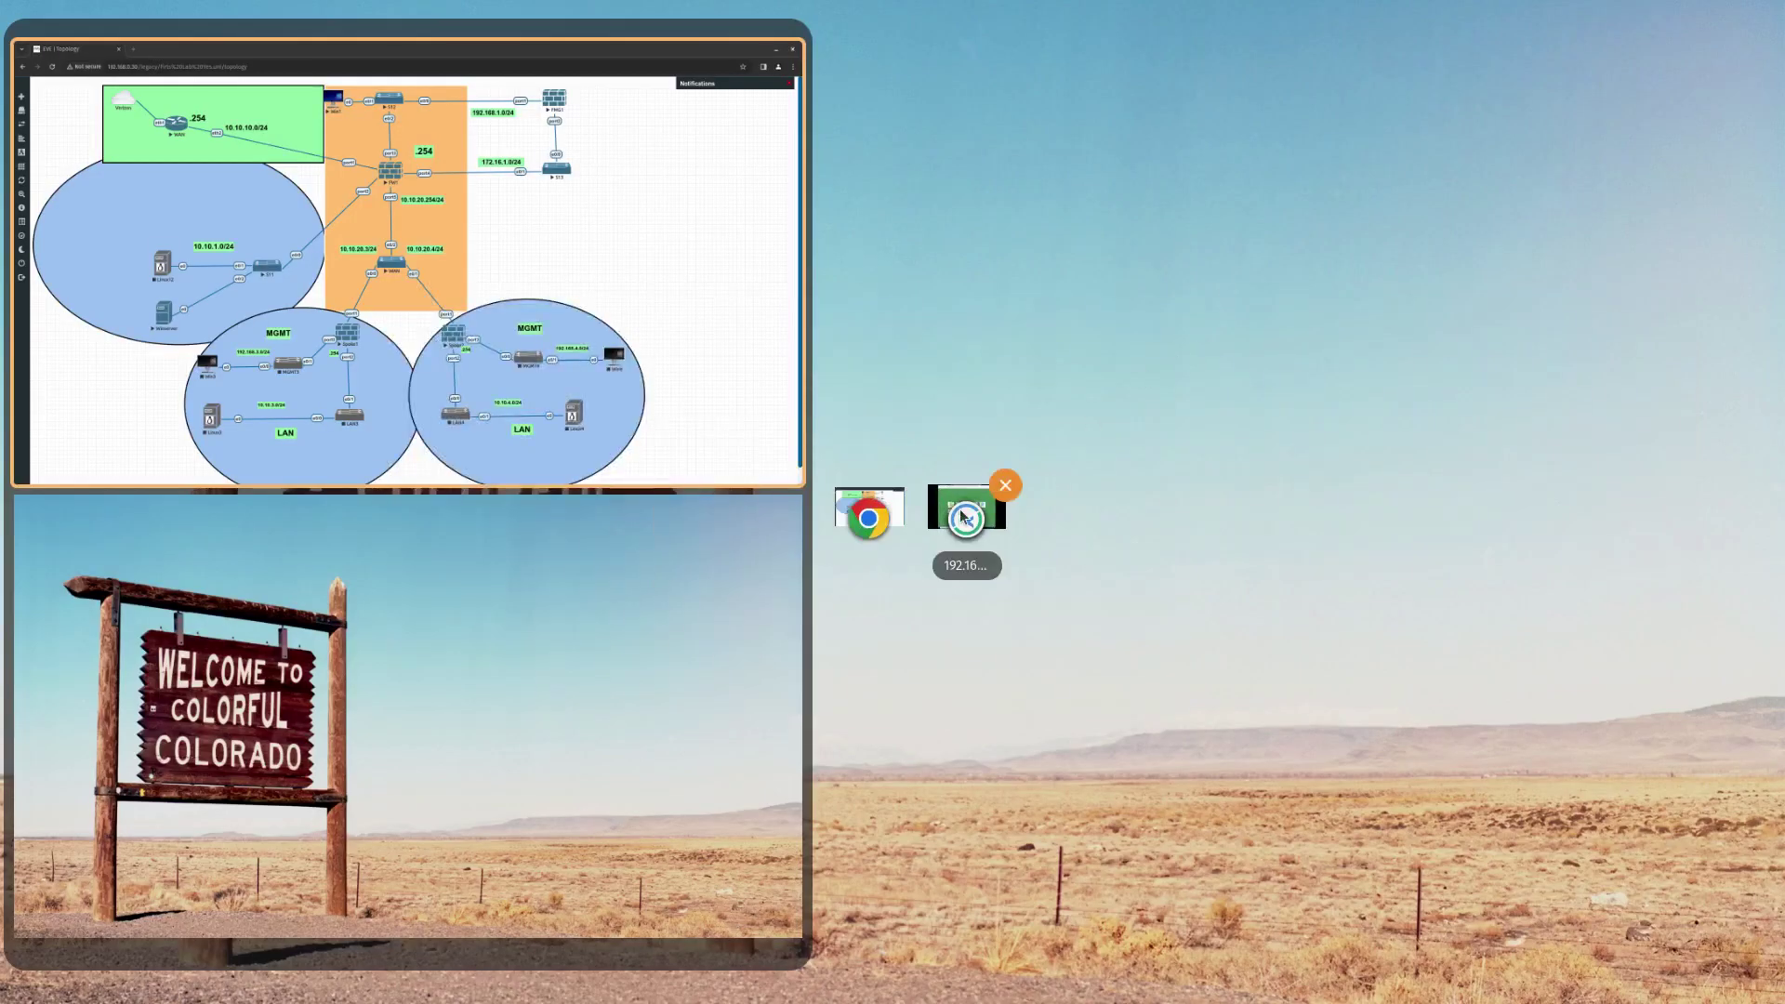
left_click(962, 510)
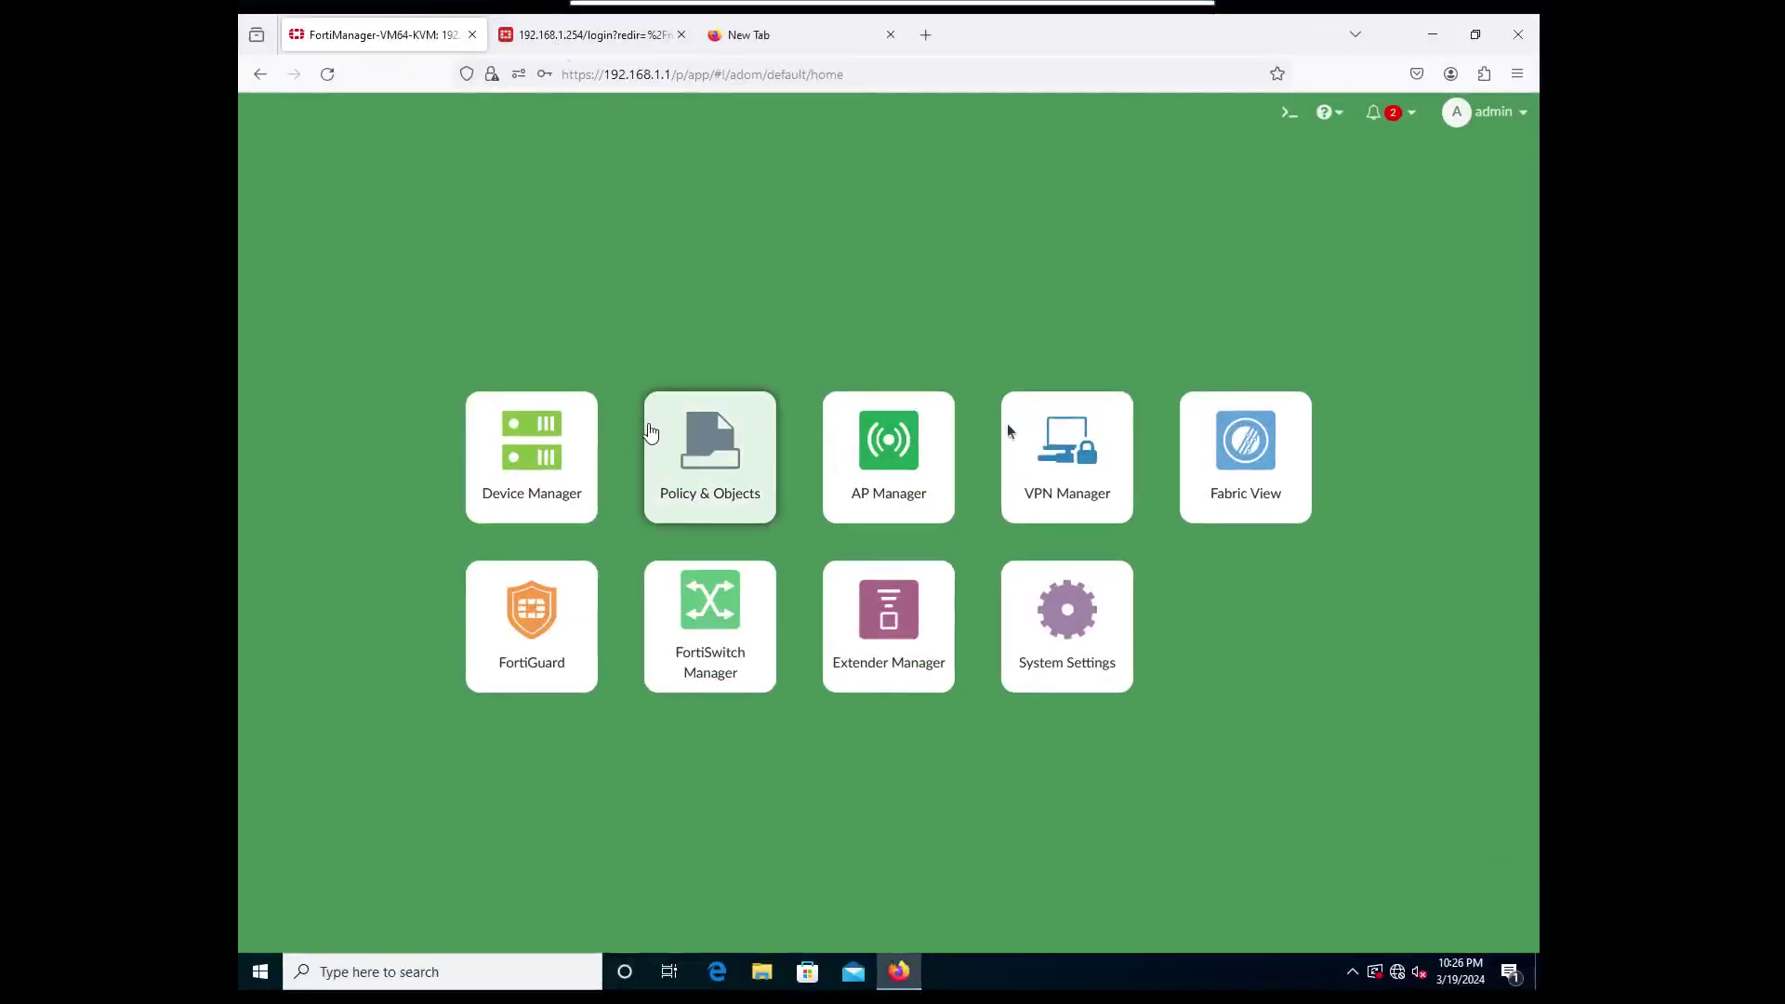
Start a new LDAP Server from System Settings' Remote Authentication Server list.
left_click(1020, 626)
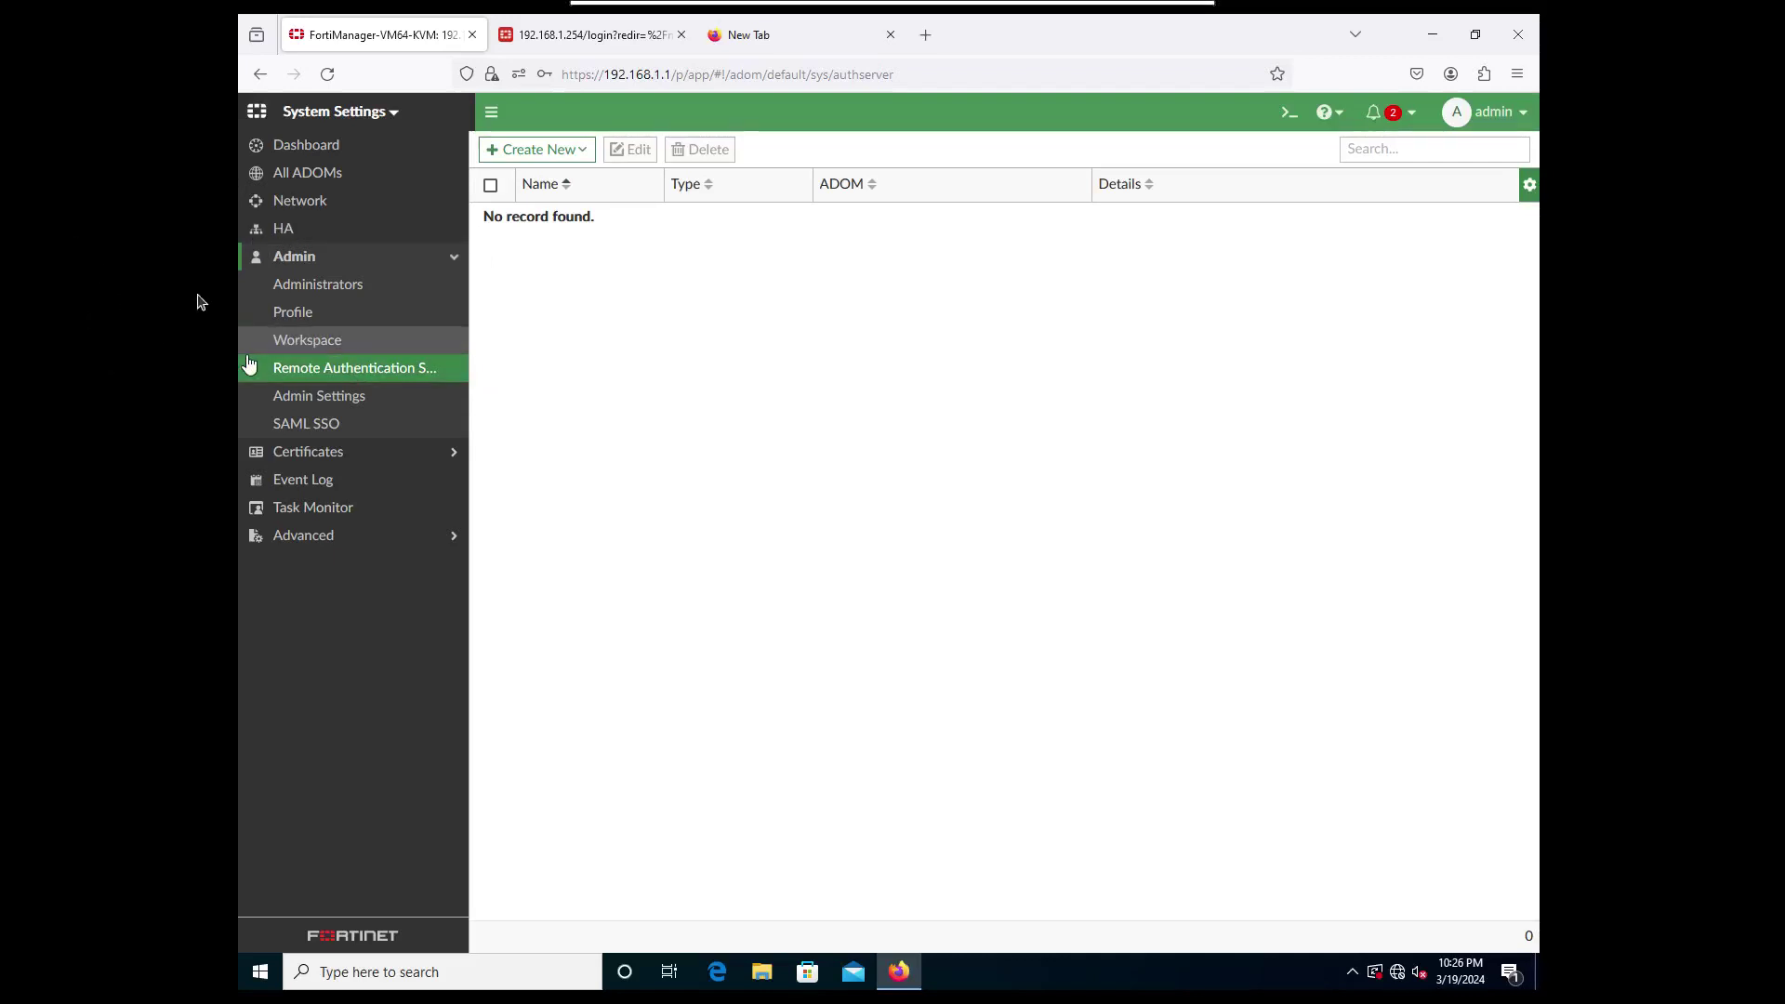
left_click(537, 152)
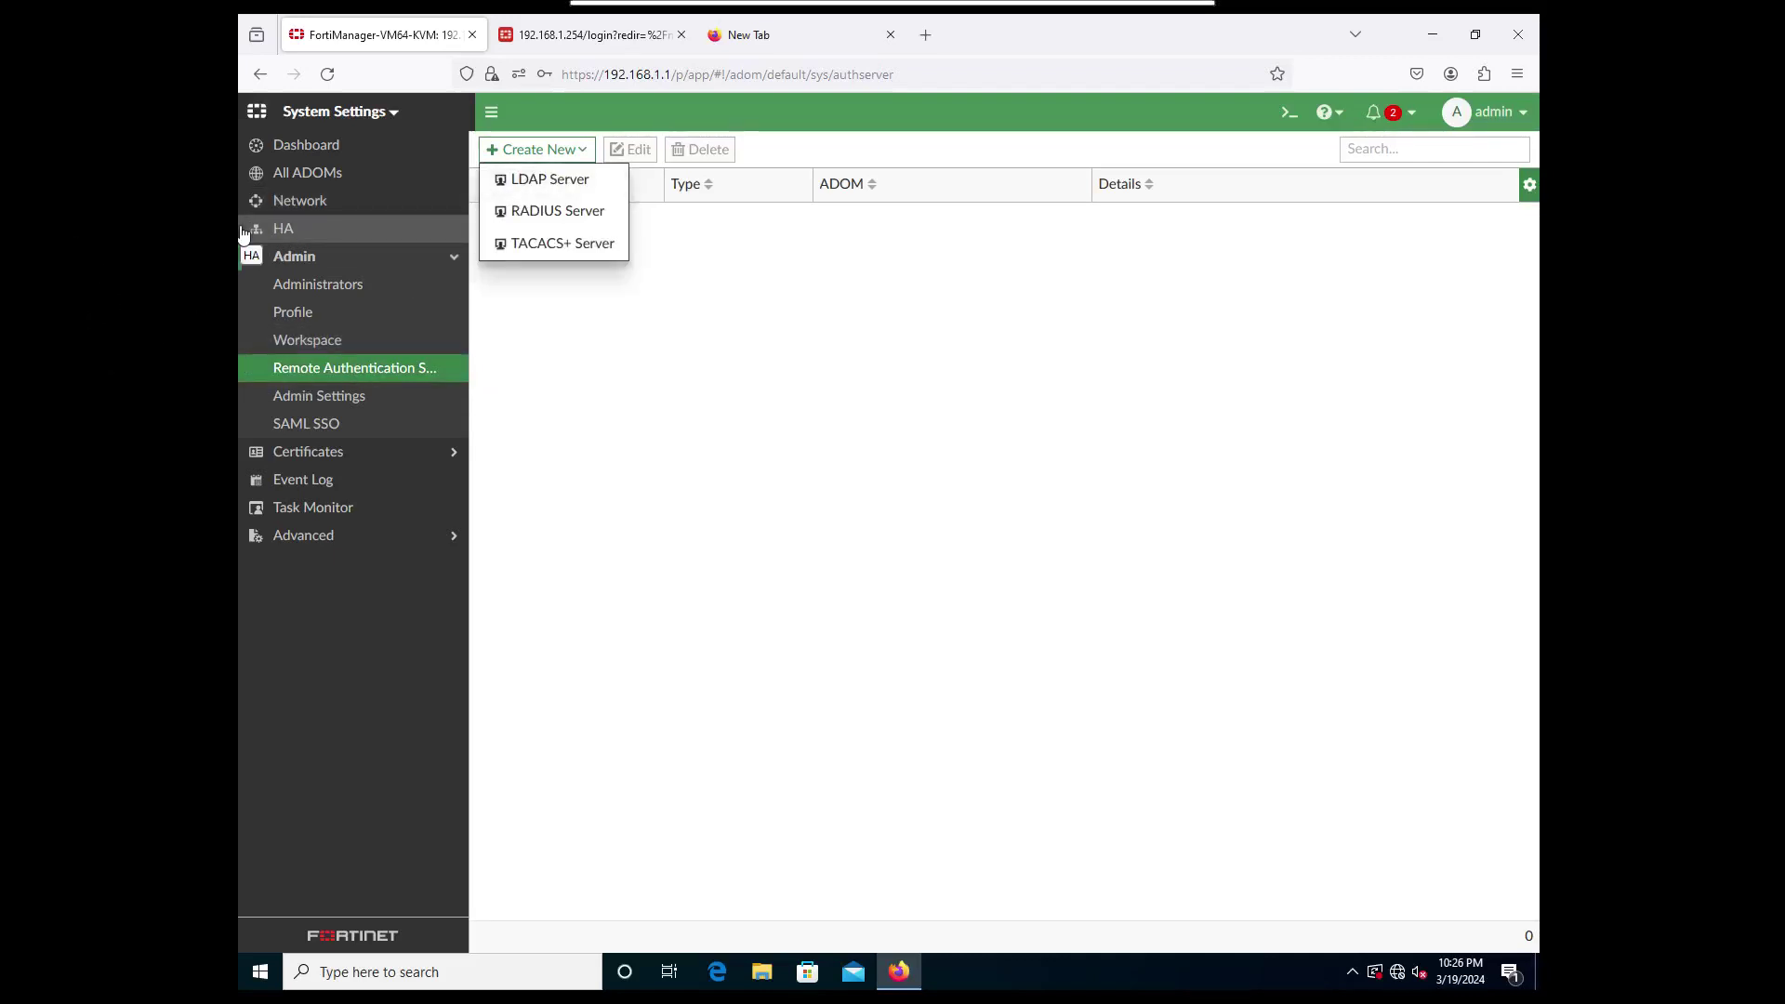
left_click(548, 180)
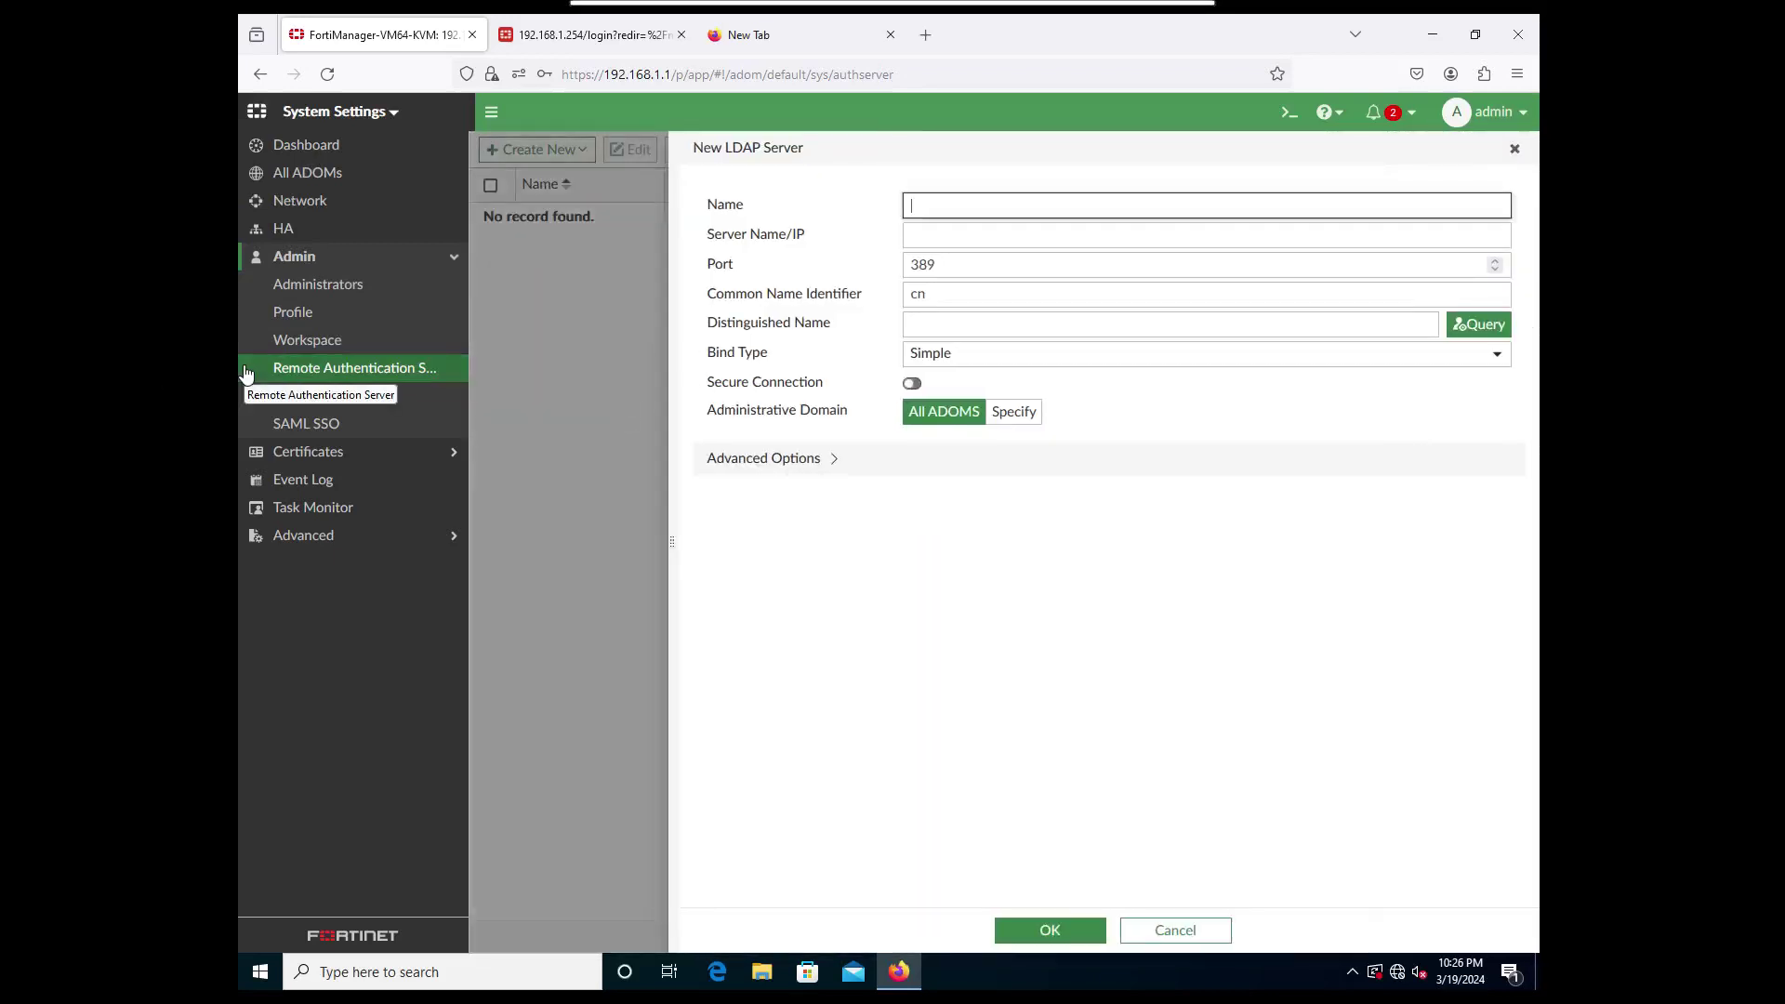
Enter name Winserver, server 10.10.1.1, port 389 and identifier SAMAccountName.
left_click(967, 204)
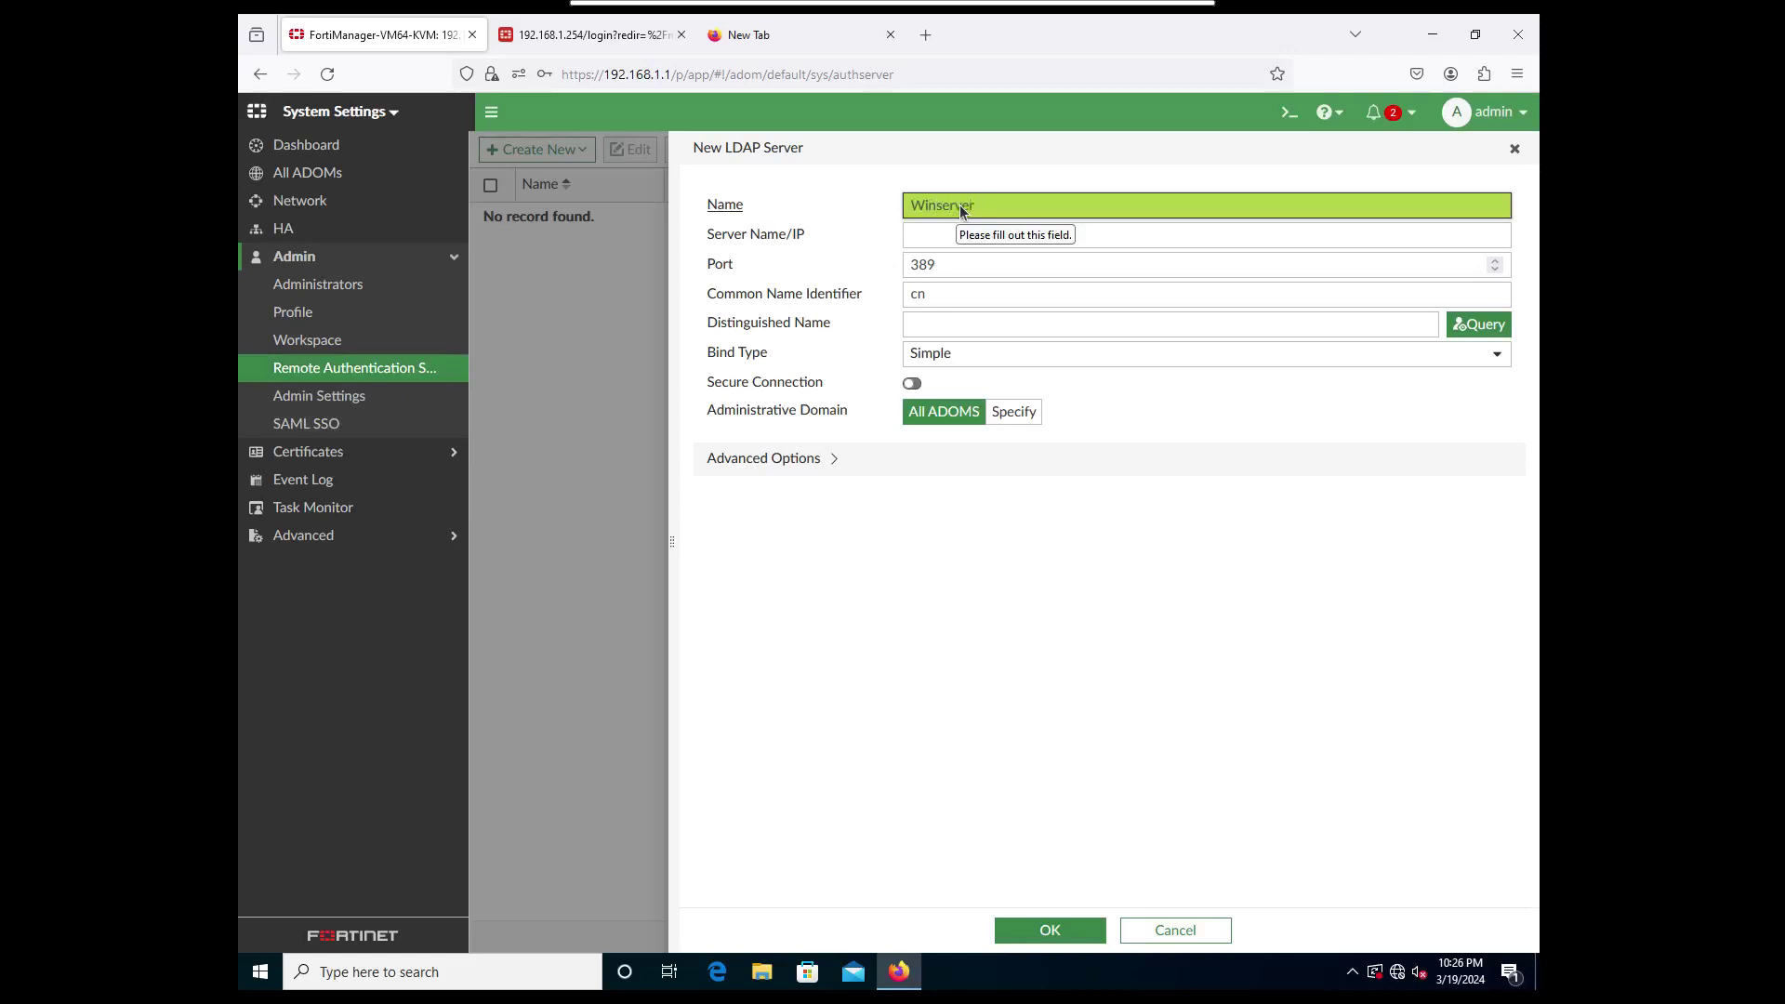
left_click(944, 228)
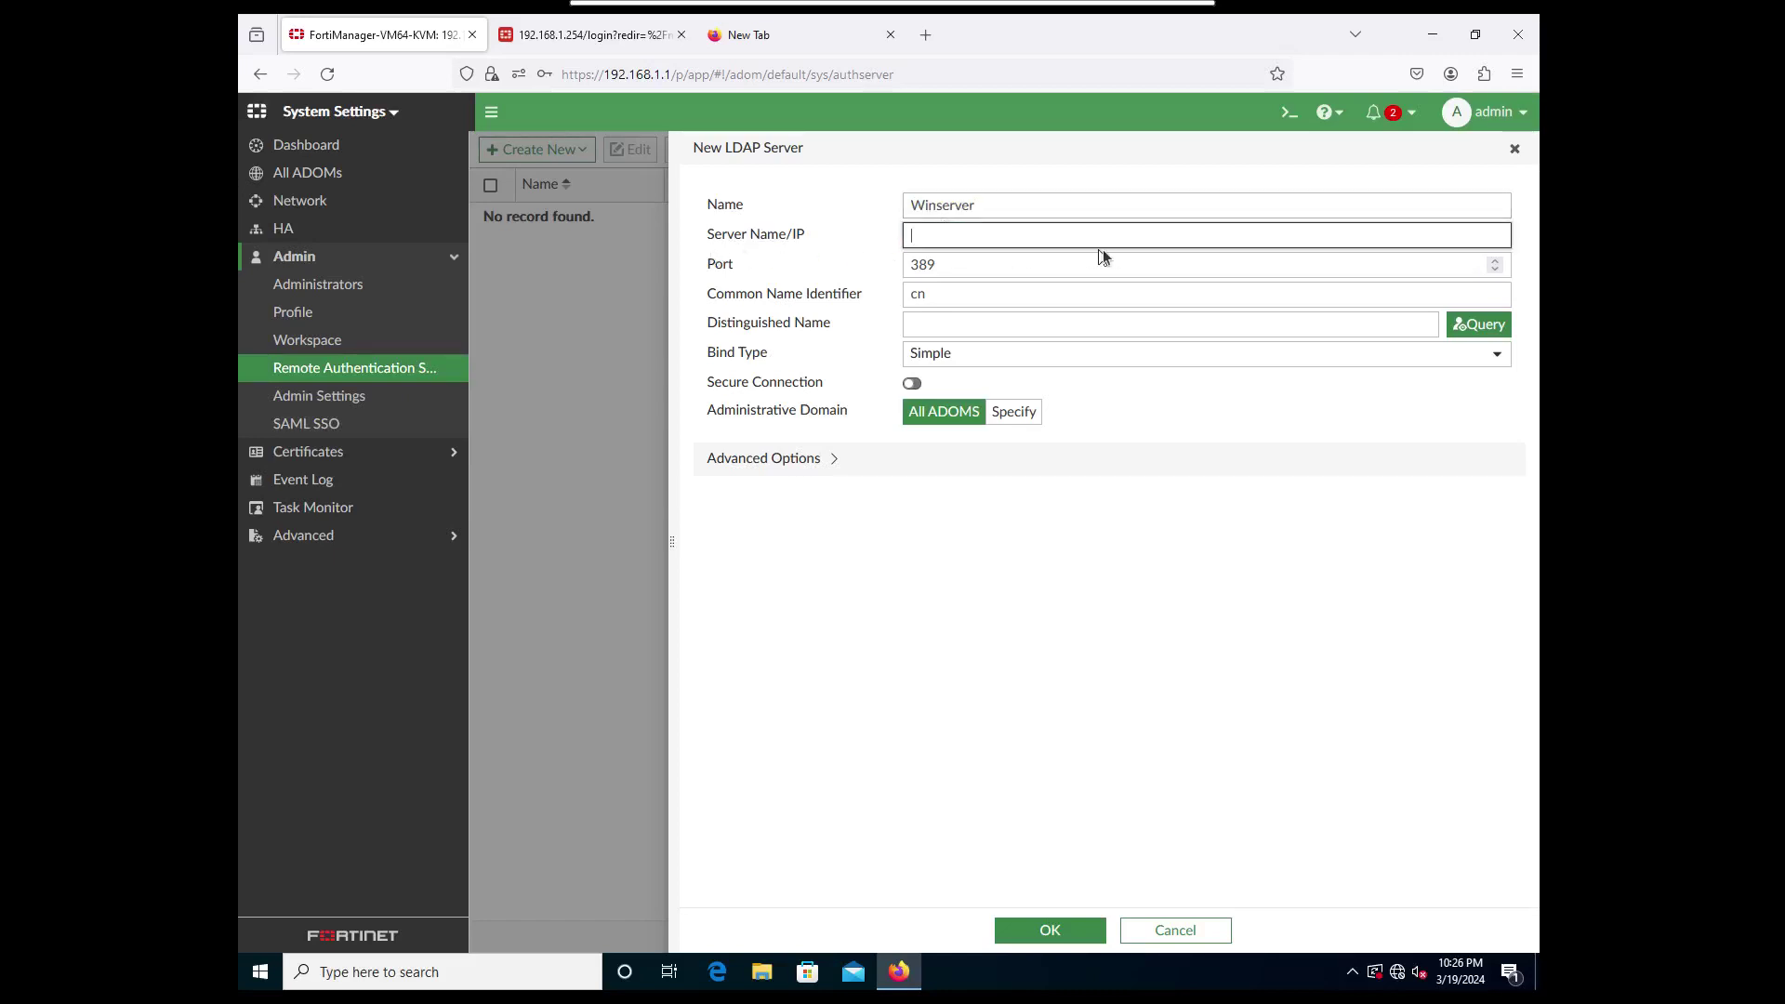
type("10.10.1.1")
left_click(1041, 267)
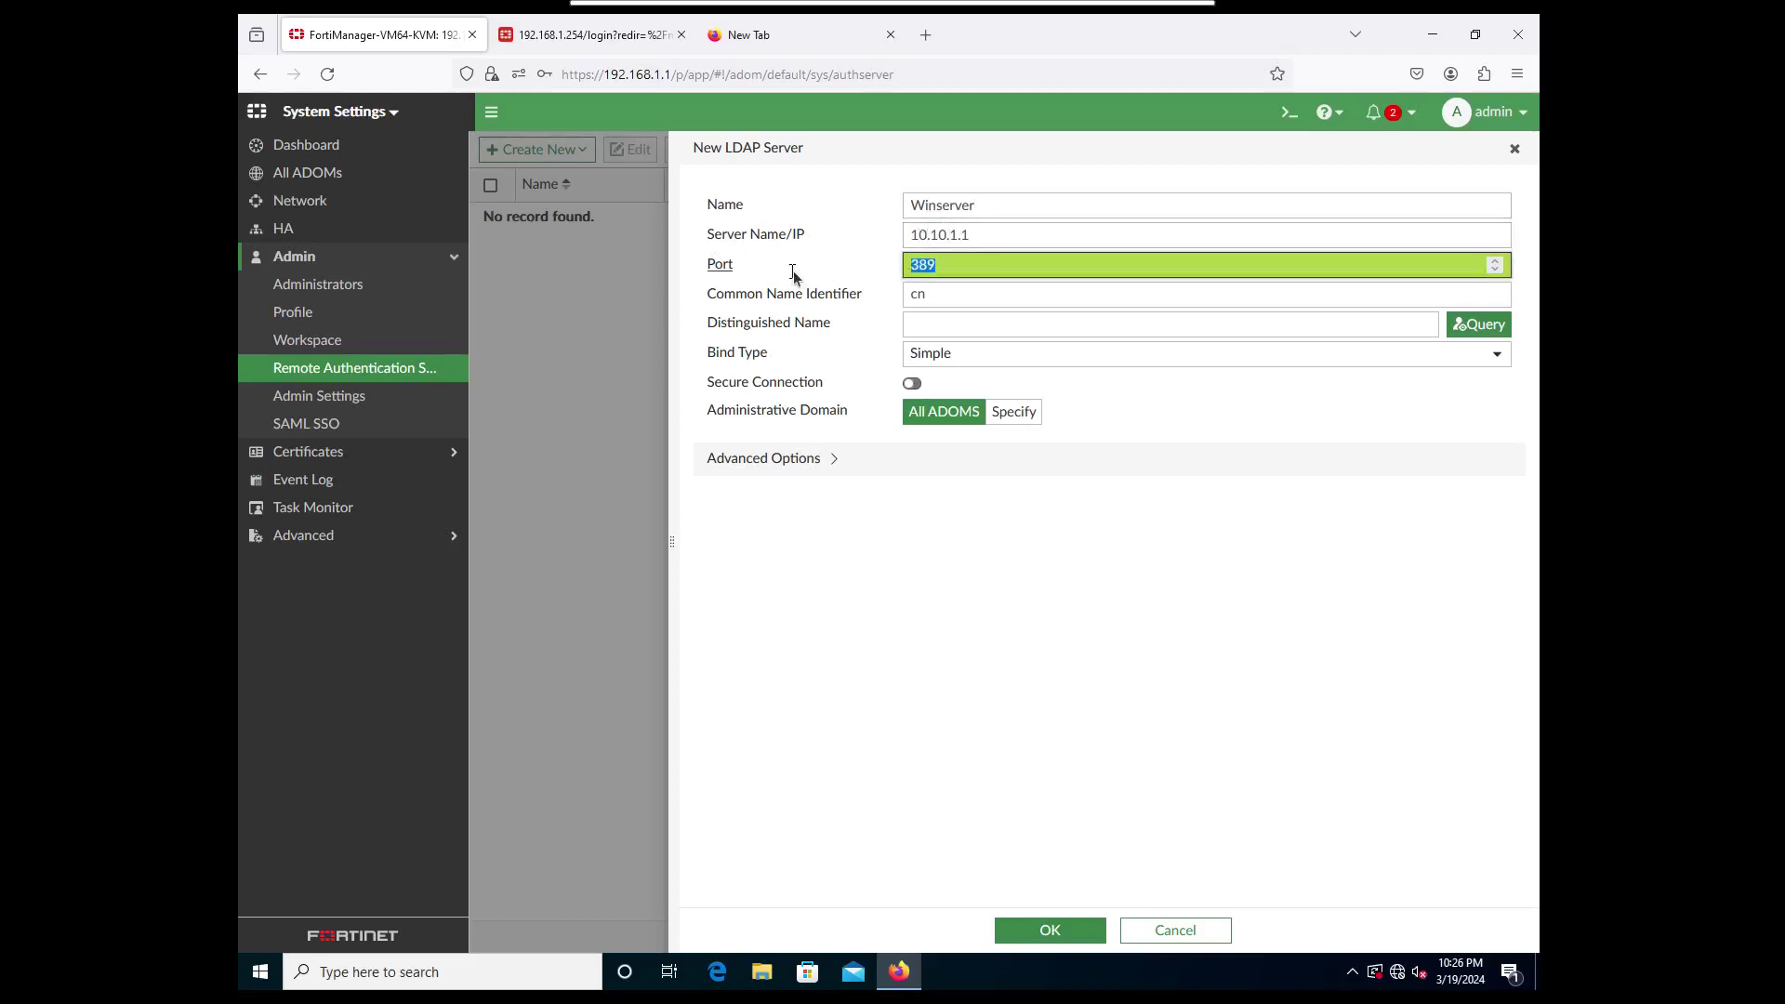
left_click(968, 298)
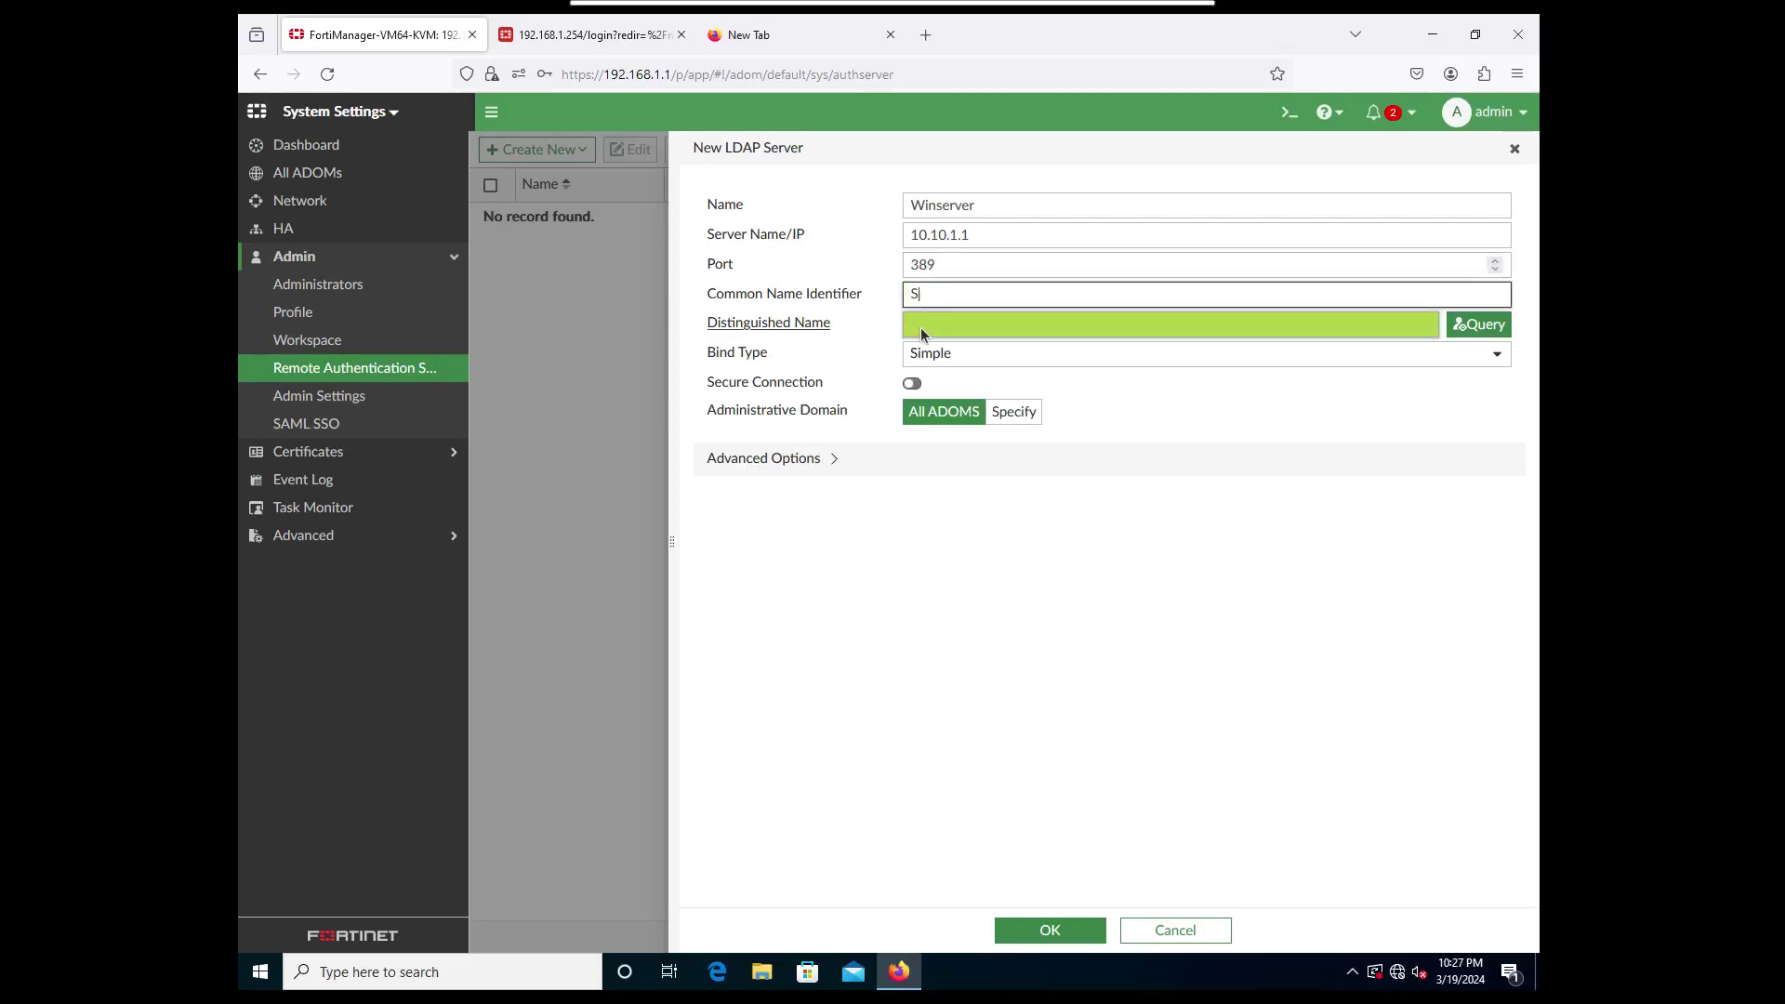
type("SAMAccountName")
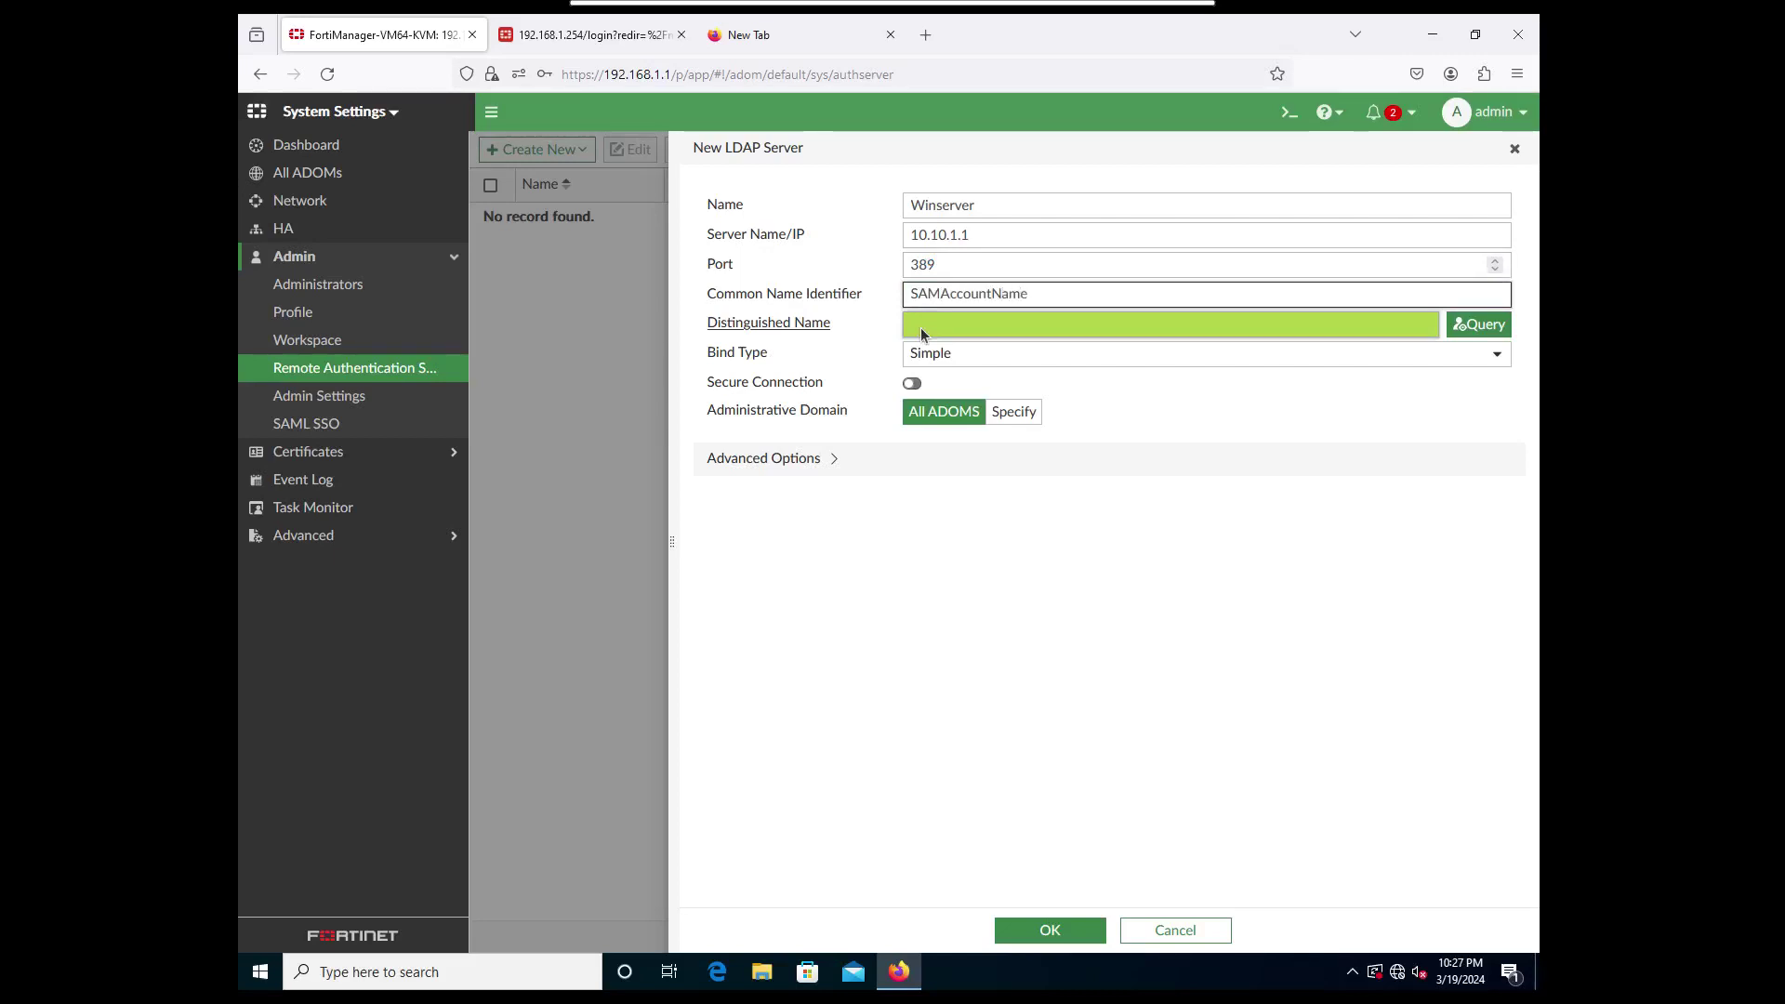
left_click_drag(941, 296, 880, 296)
left_click(1045, 293)
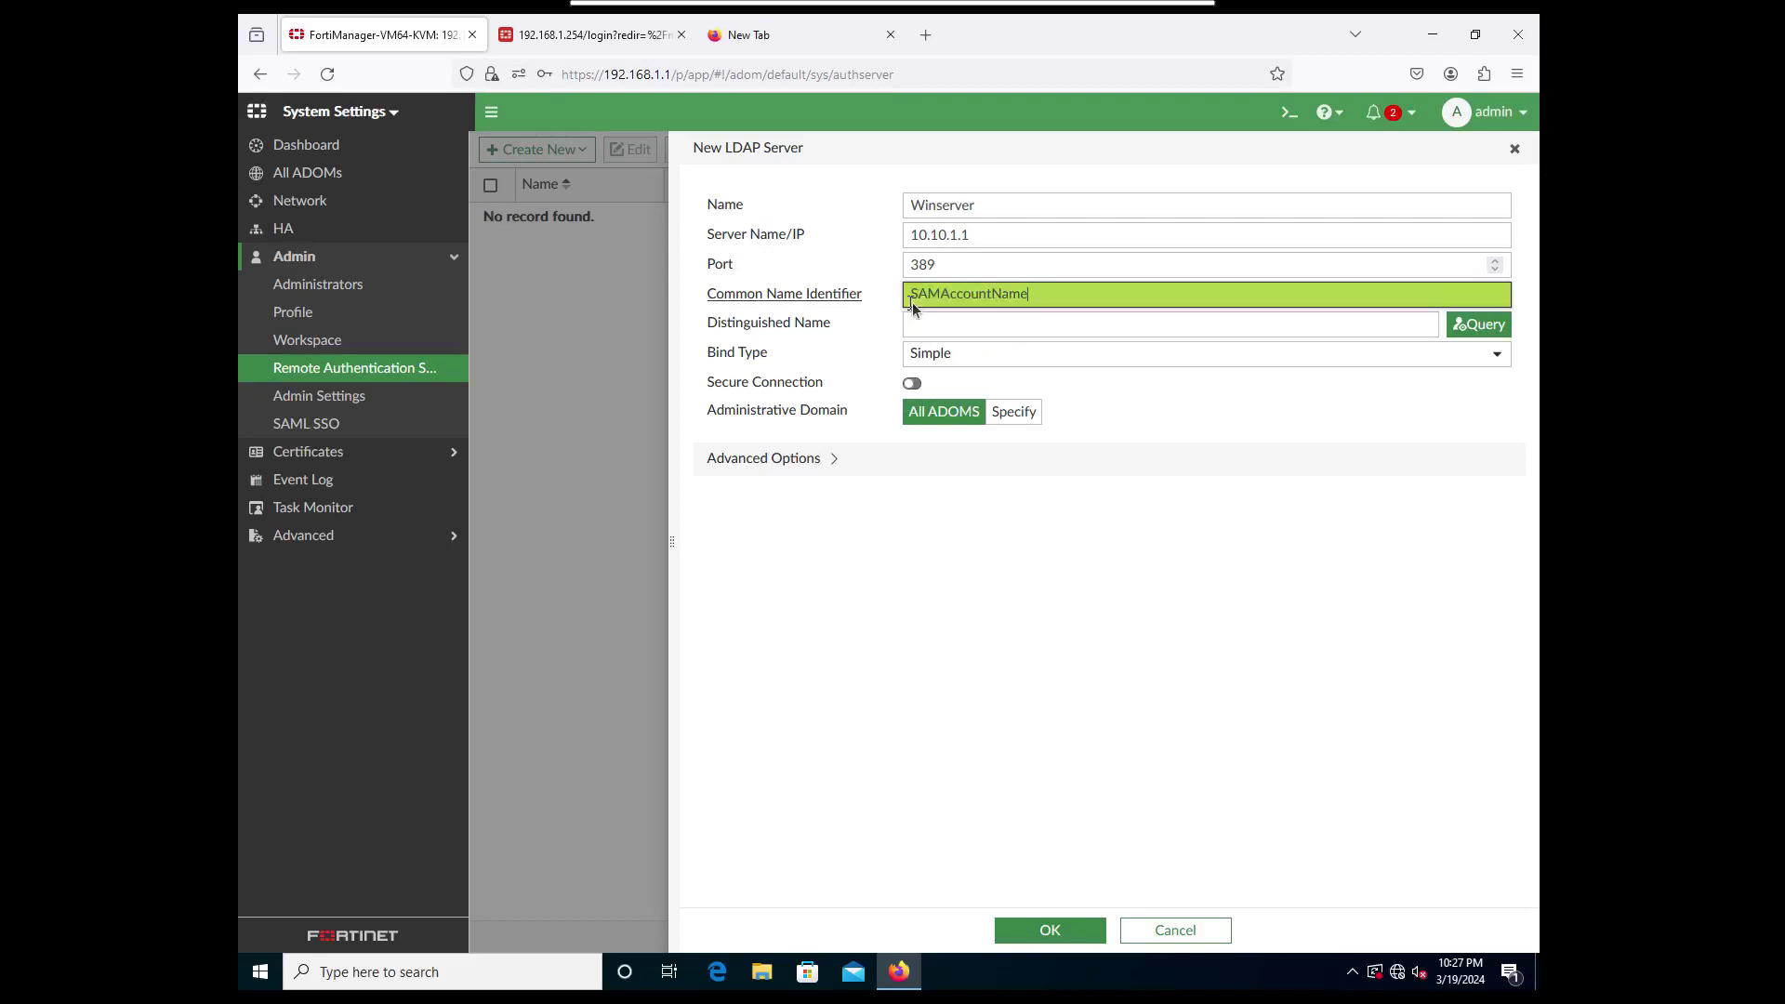
left_click(961, 320)
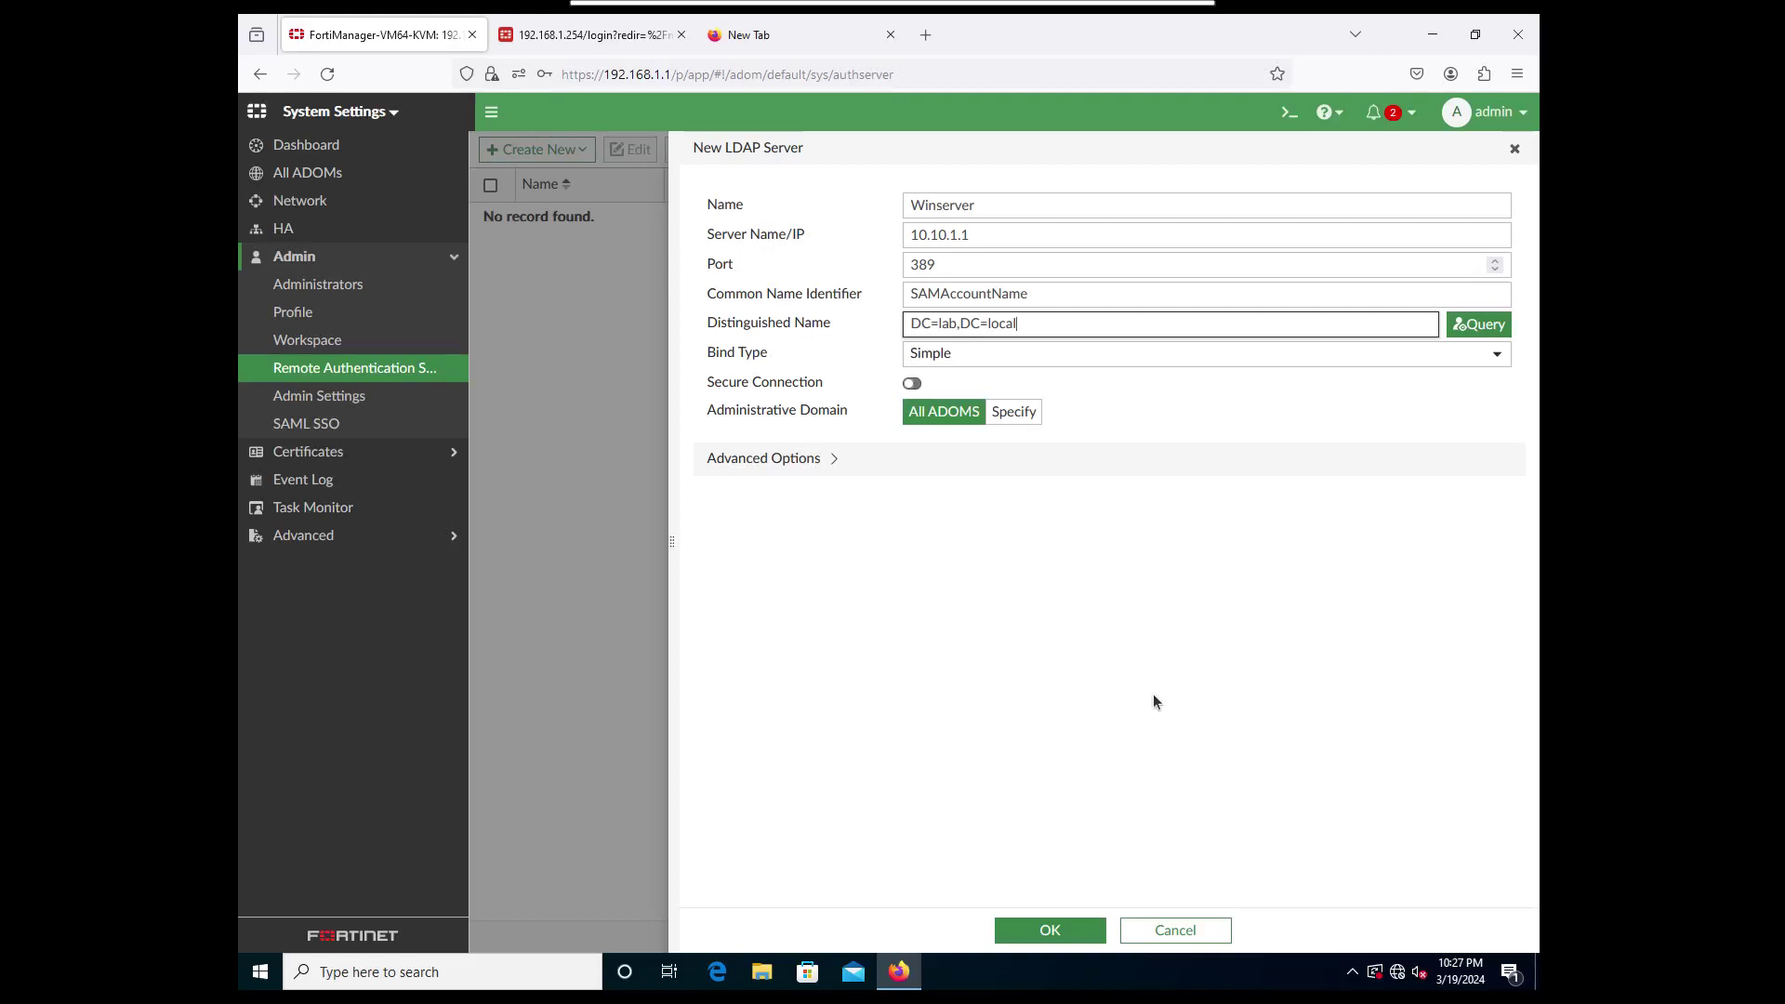
mouse_move(700, 30)
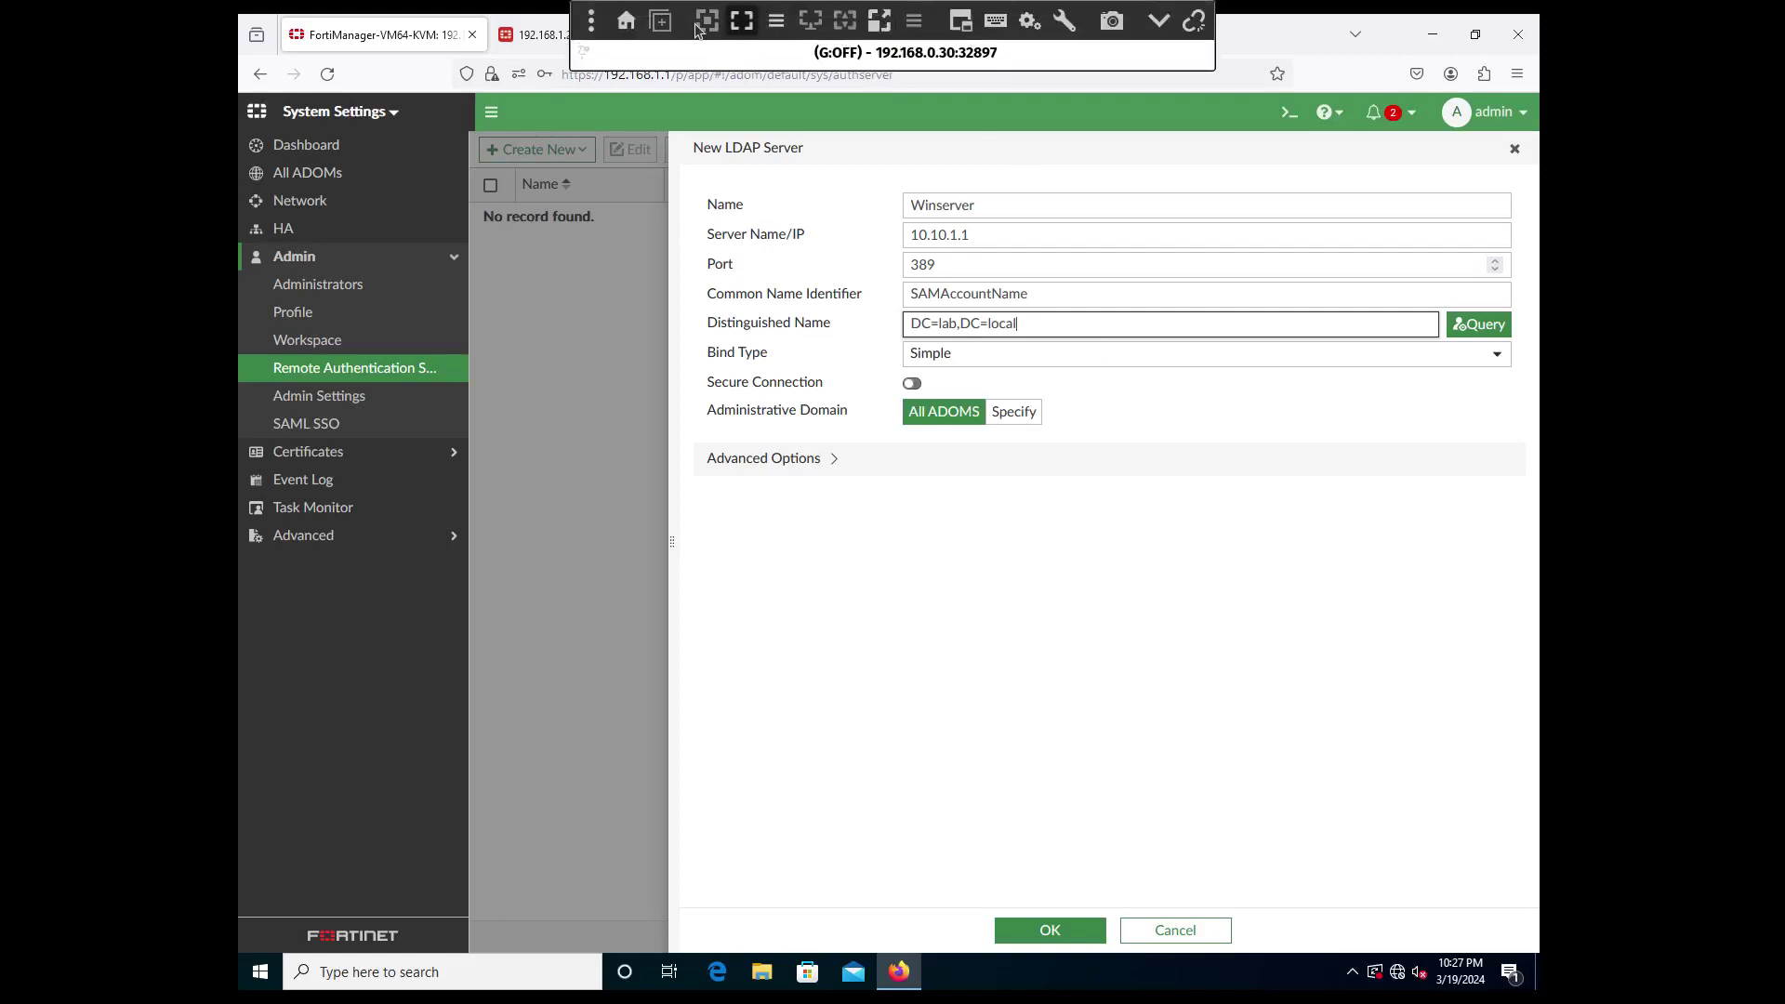
Unlock the Windows Server session with Ctrl+Alt+Delete and the administrator password.
left_click(741, 22)
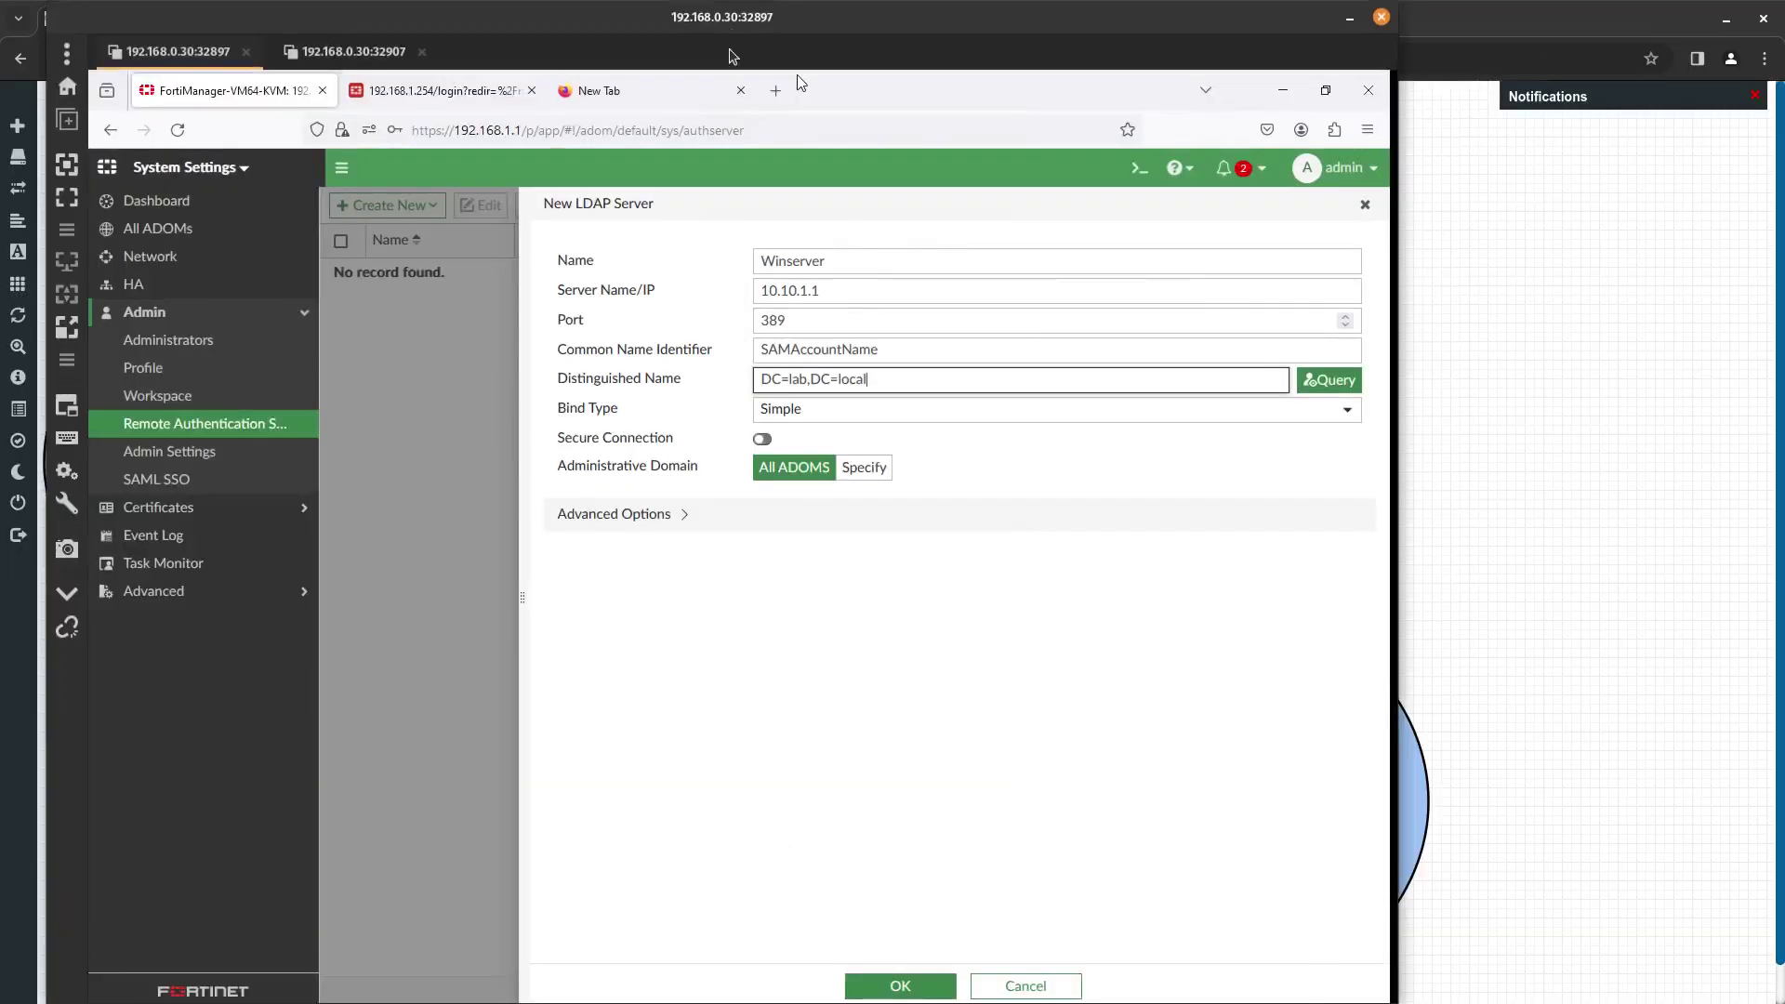
left_click(401, 56)
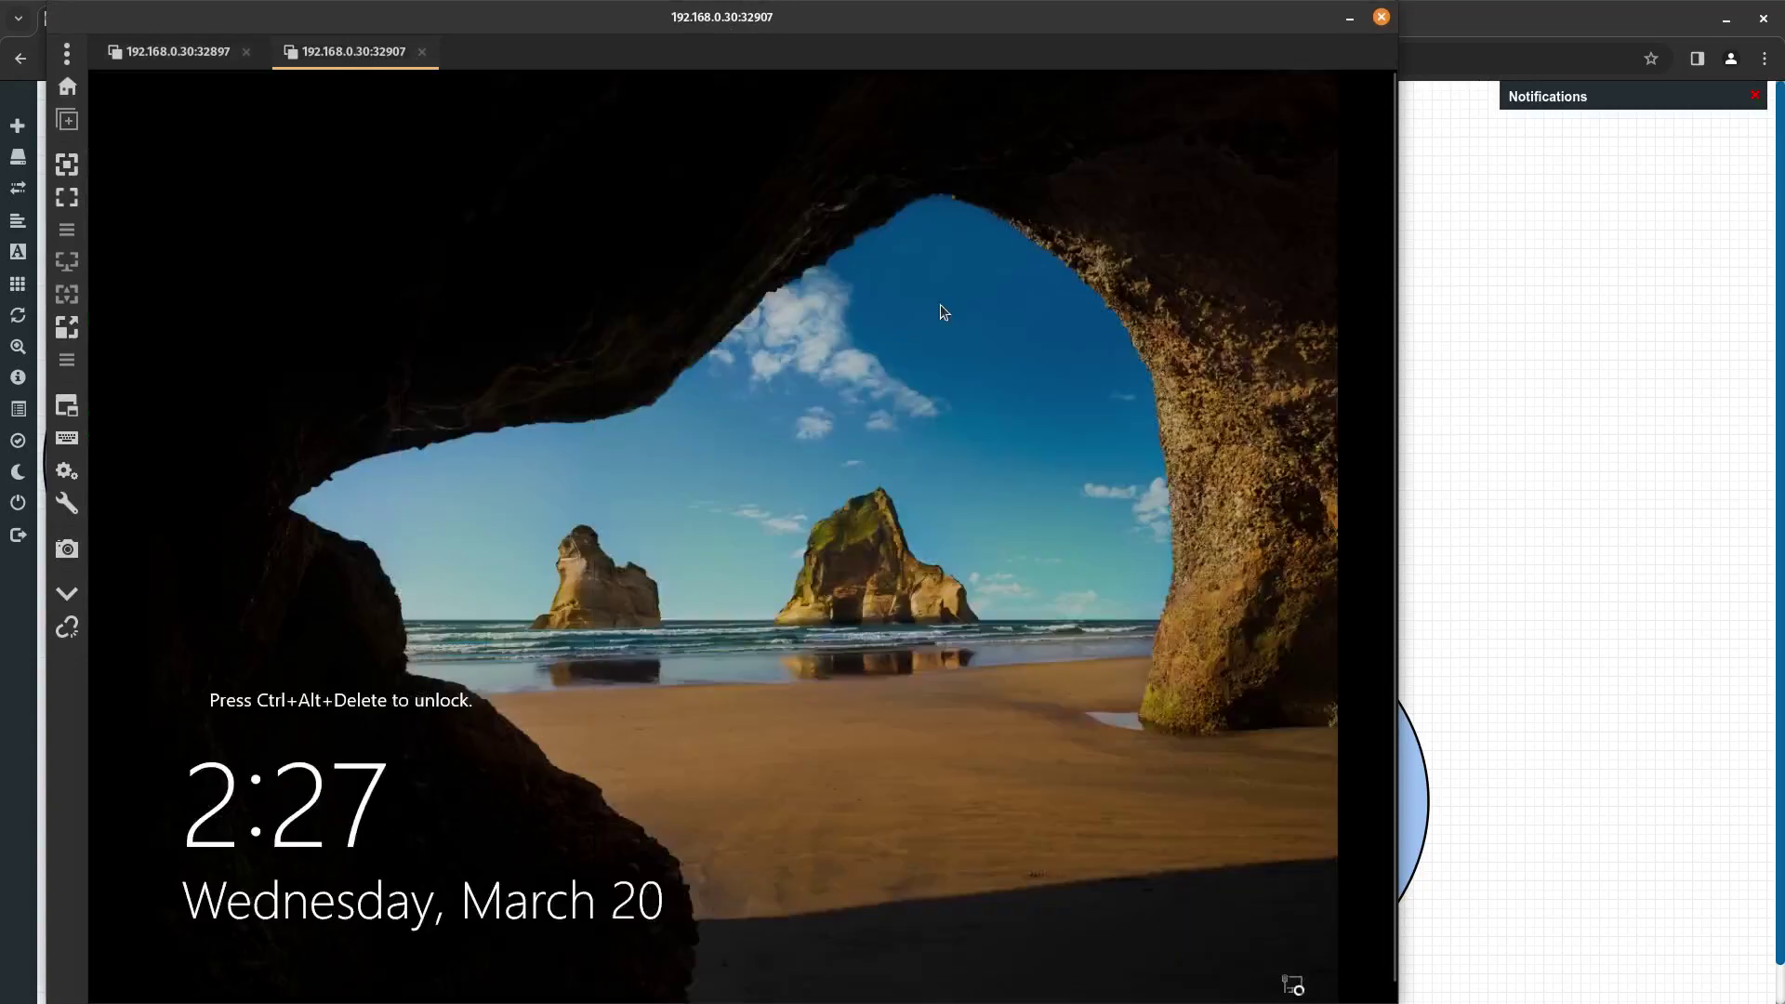
left_click(67, 503)
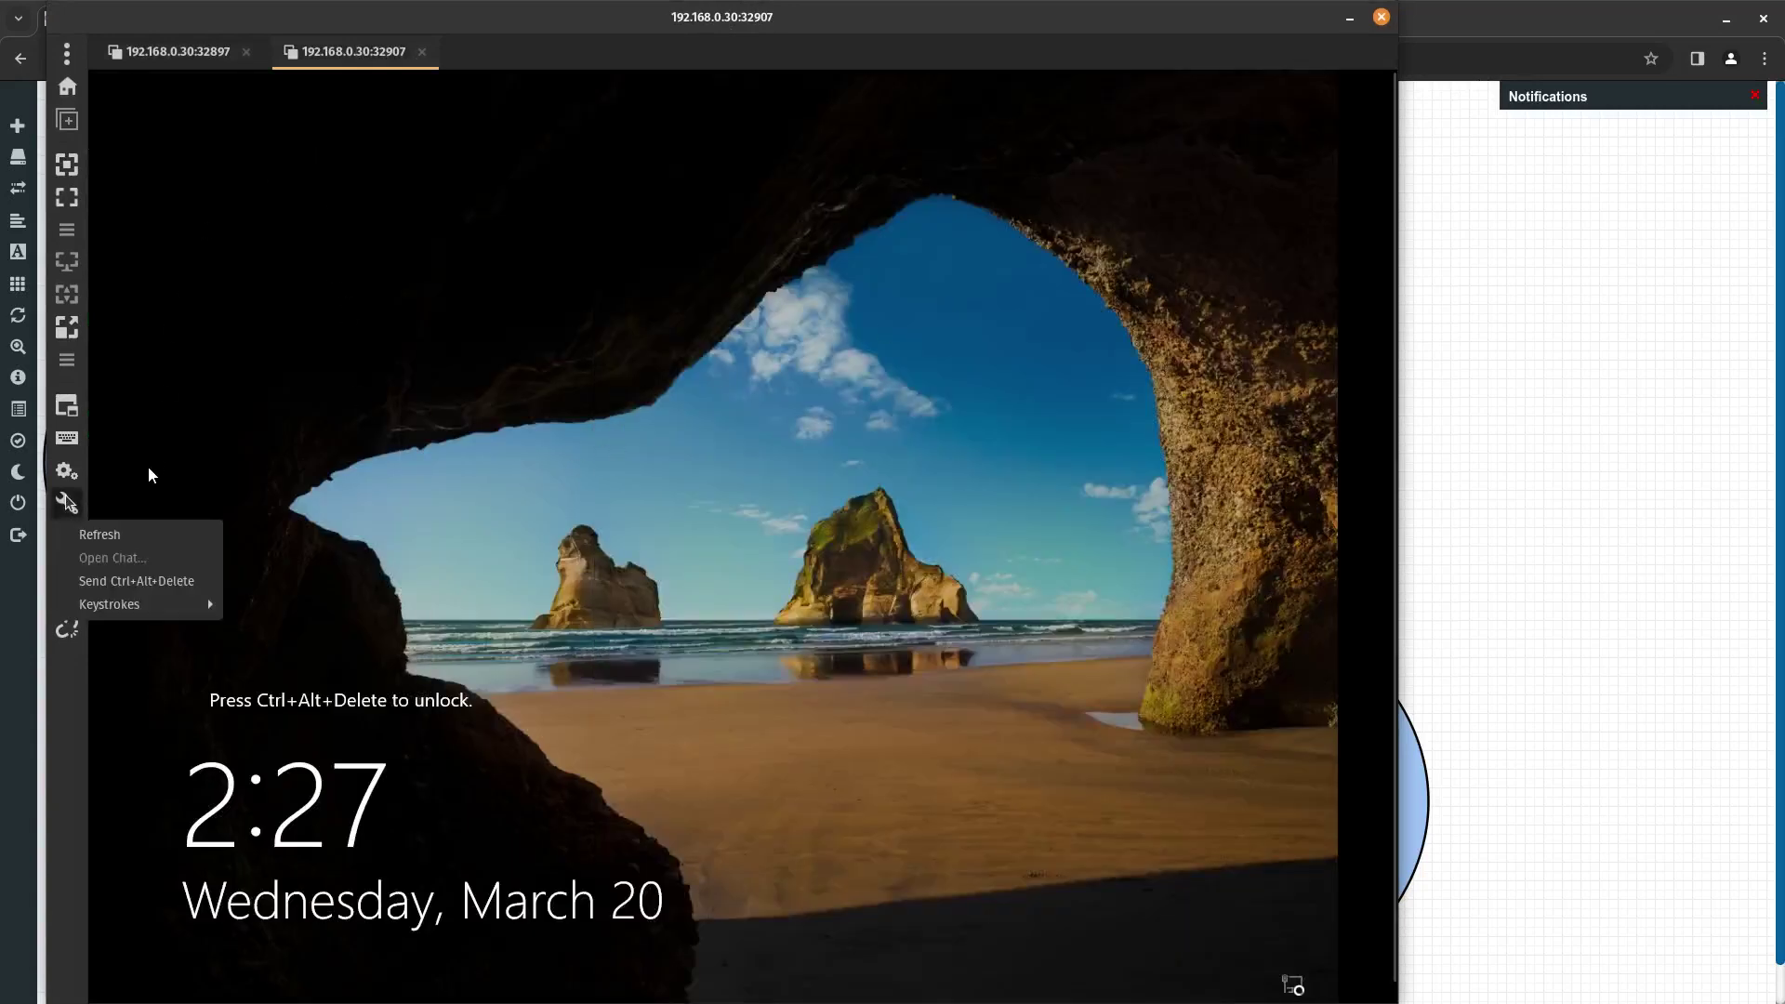
left_click(137, 582)
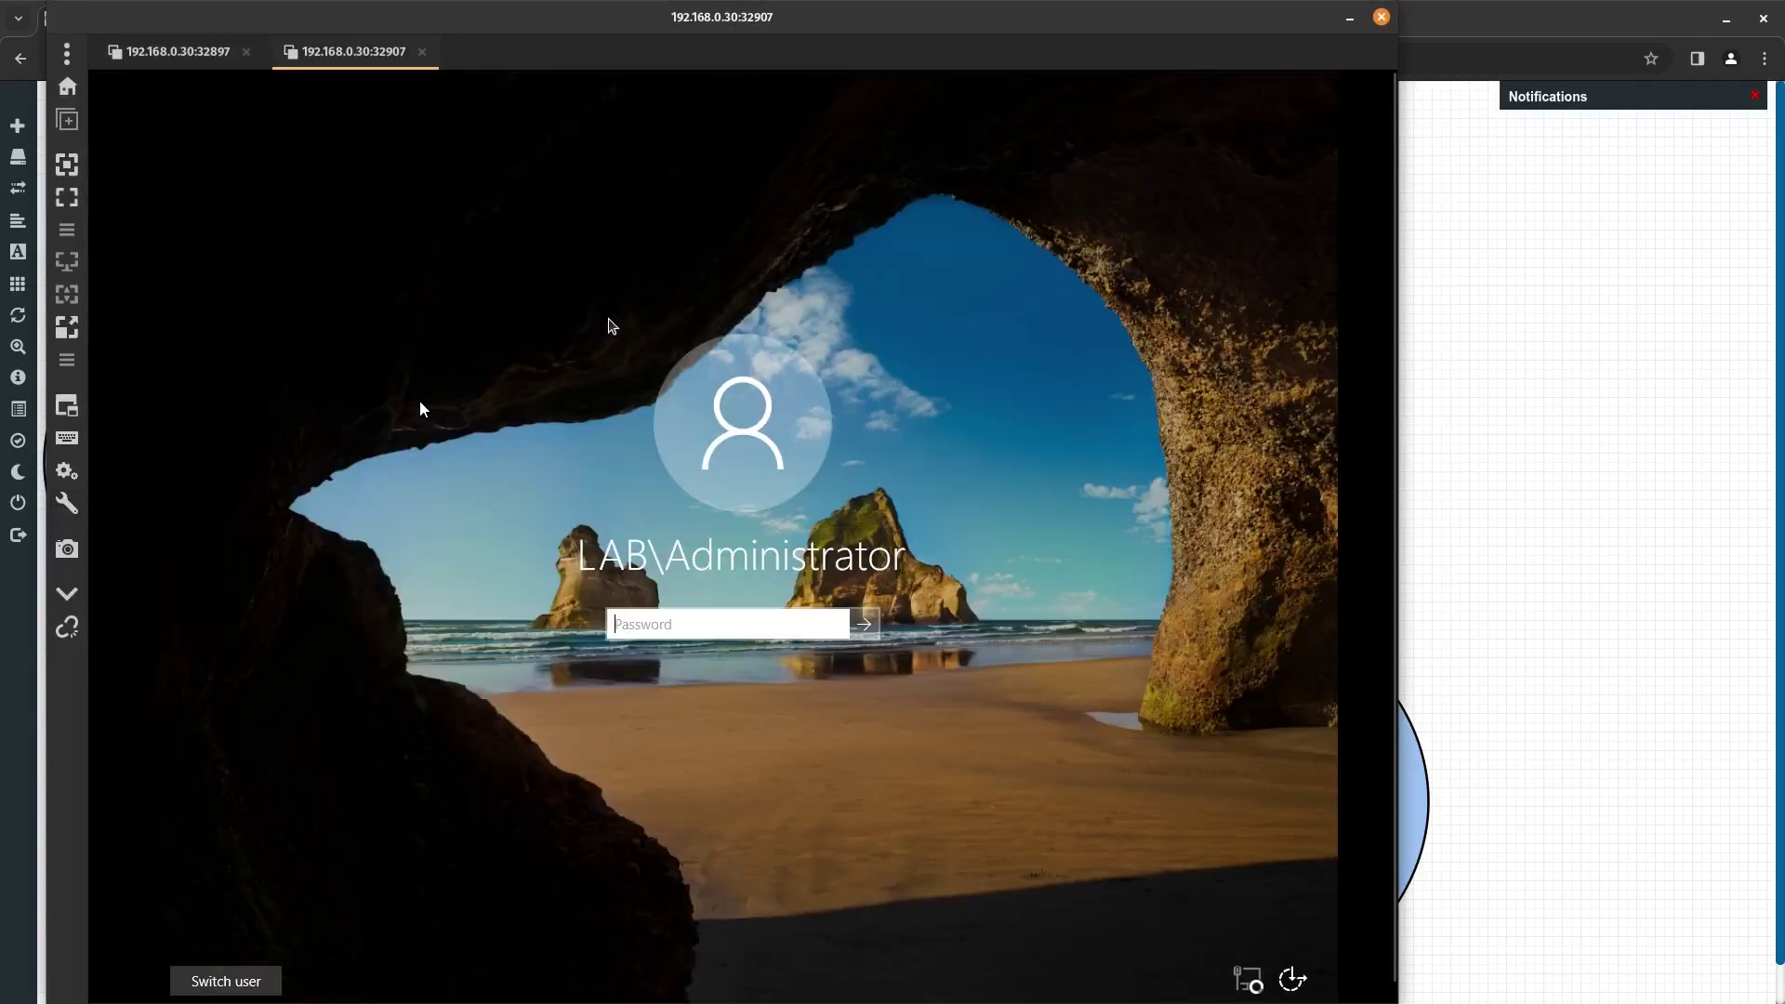
type("••••••")
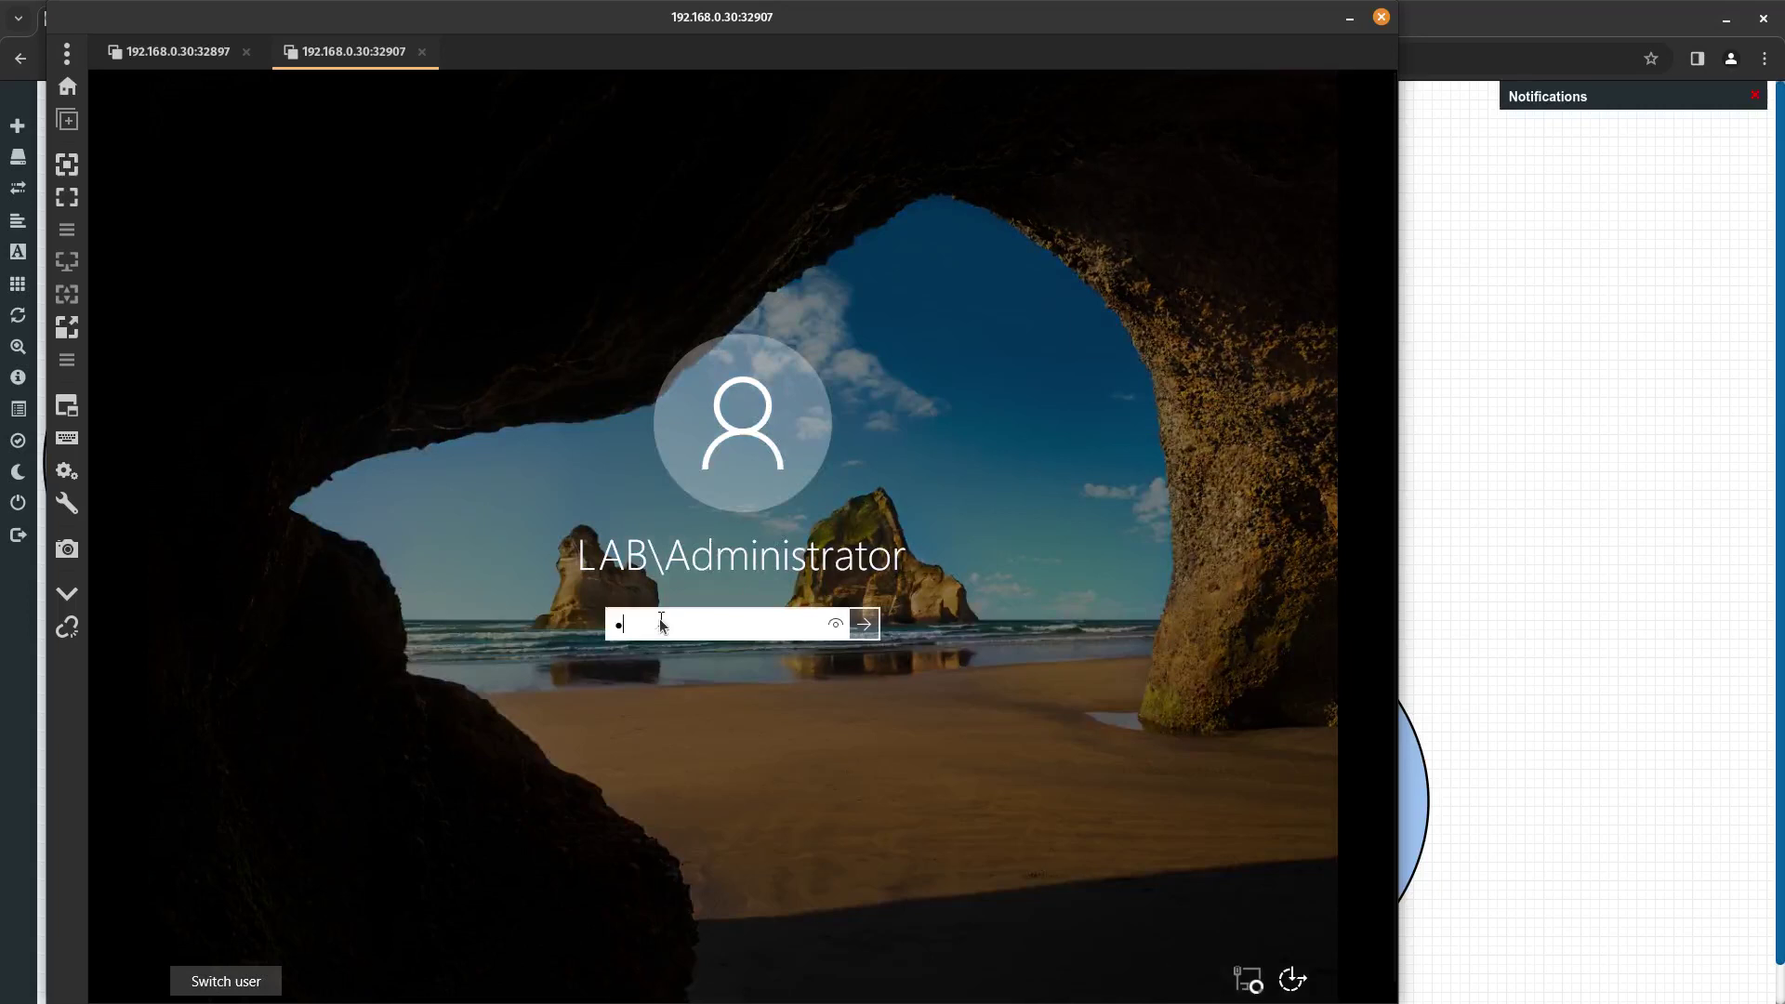
key("Return")
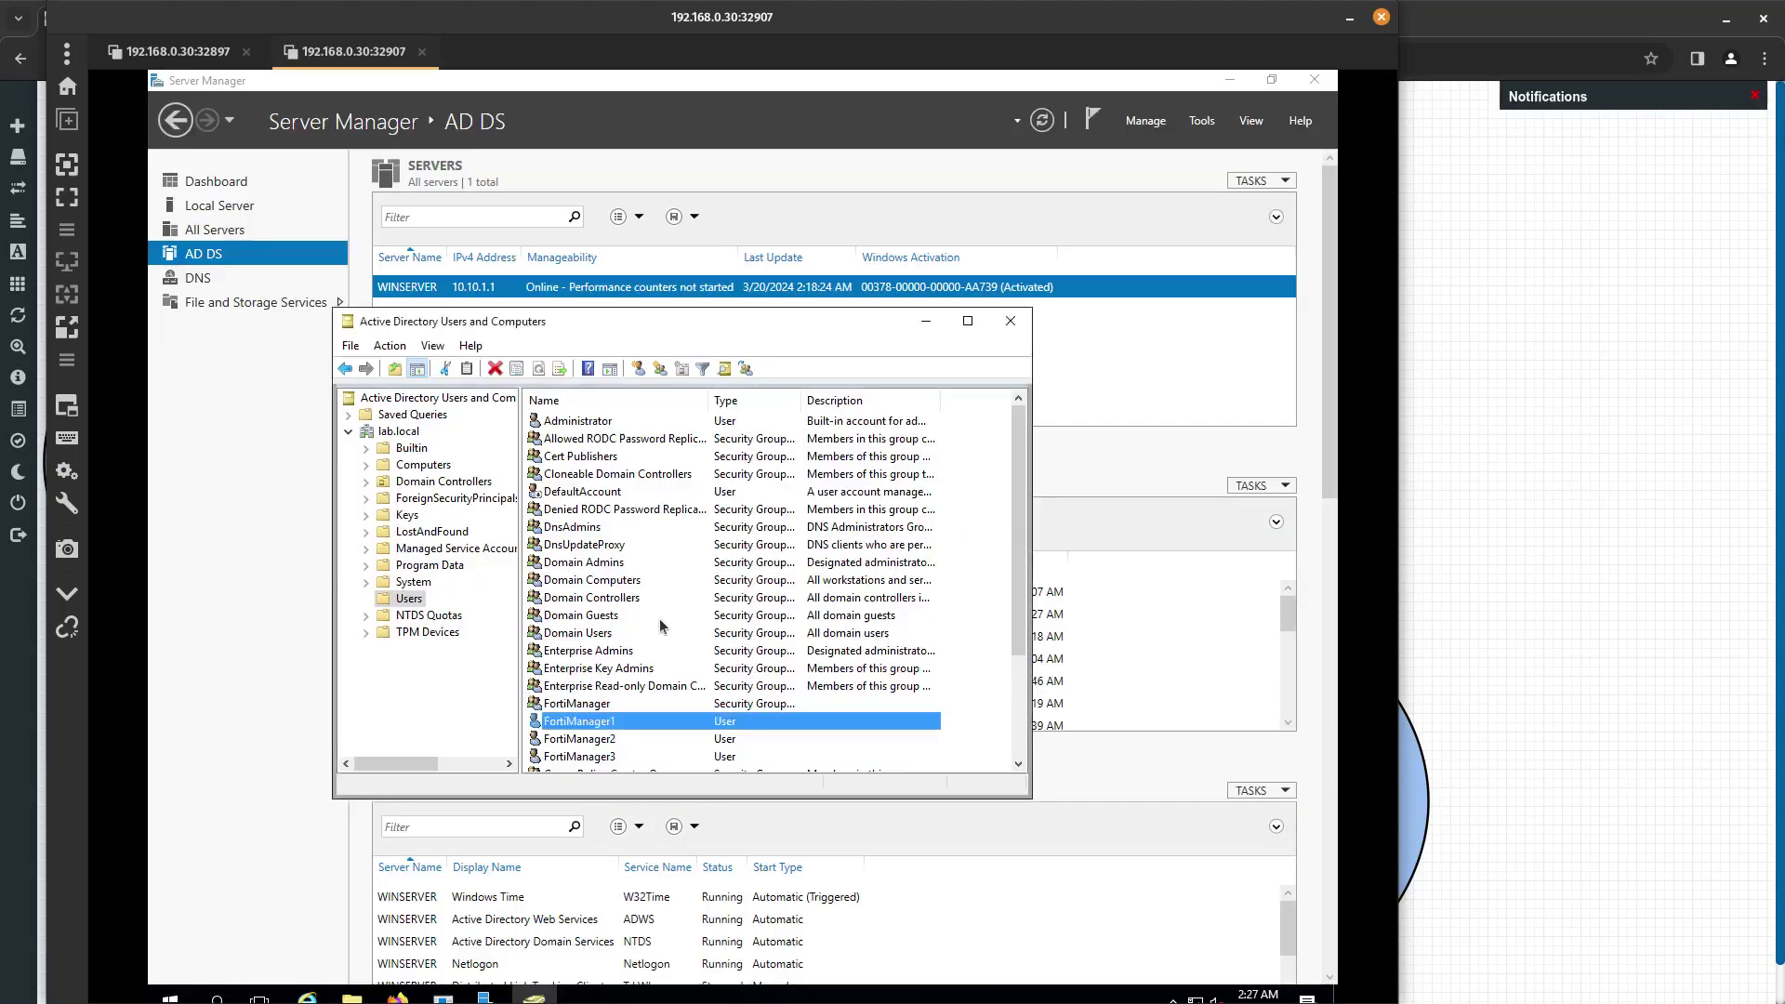
Close ADUC and launch Active Directory Domains and Trusts from Windows Administrative Tools.
left_click(1010, 321)
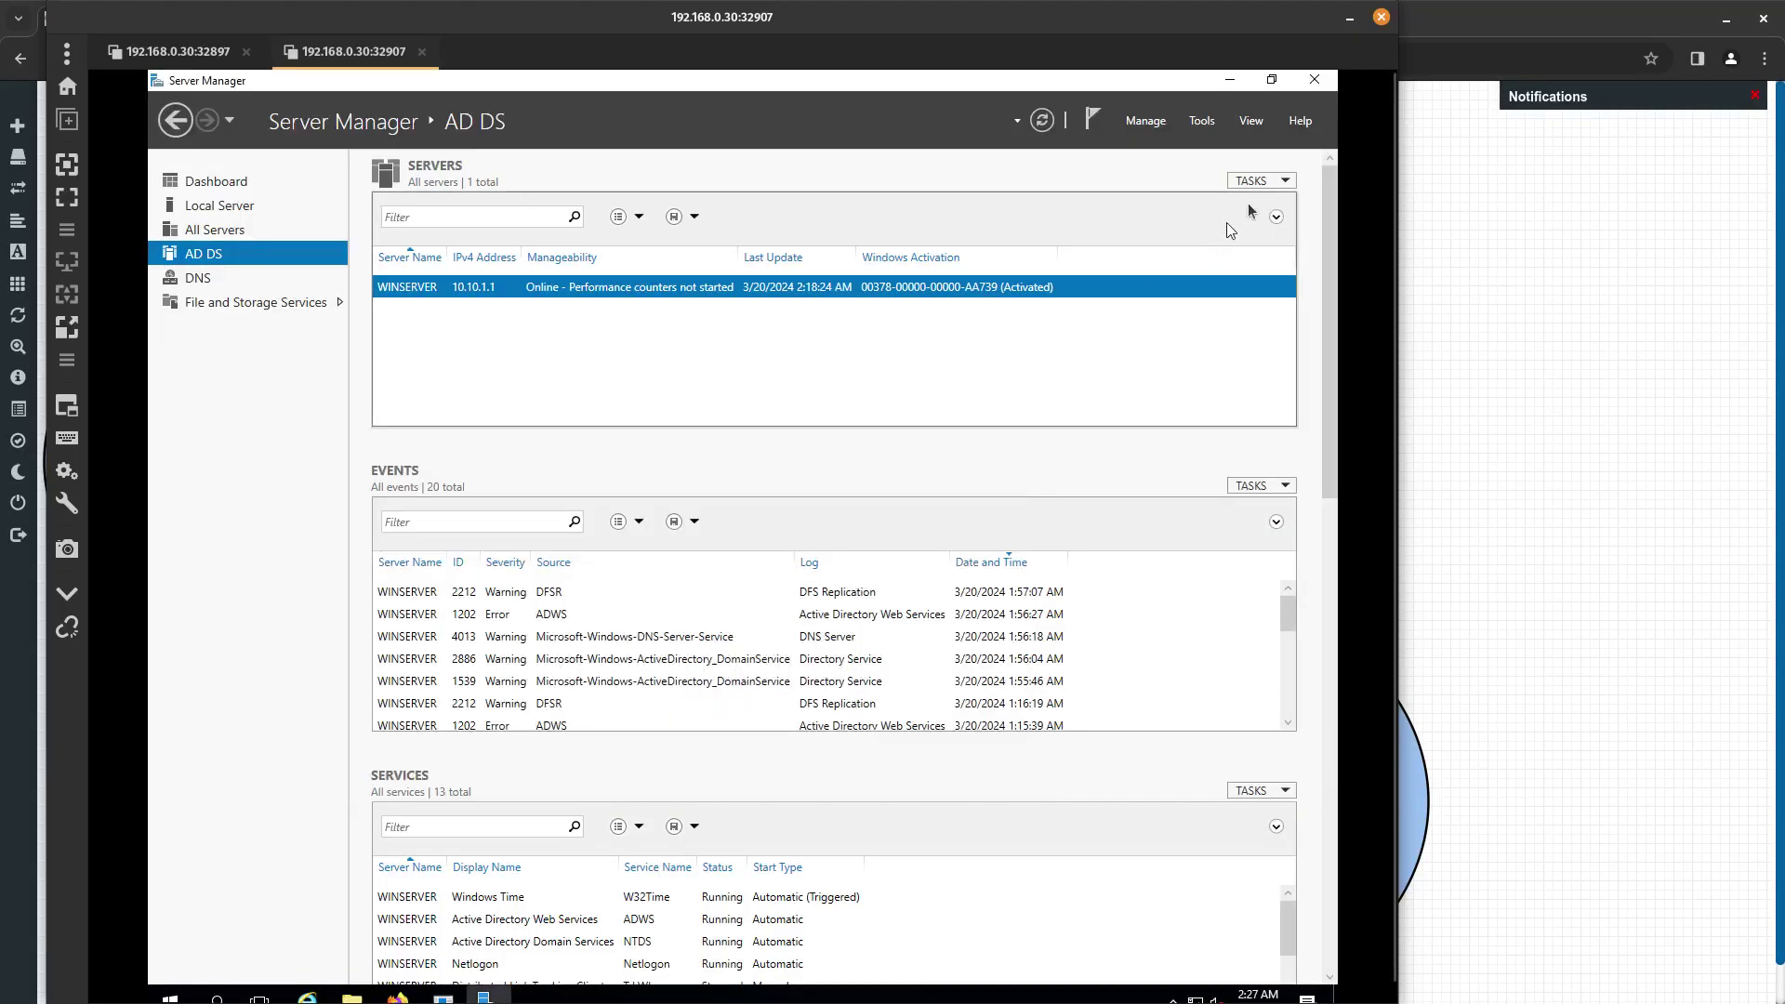
left_click(169, 997)
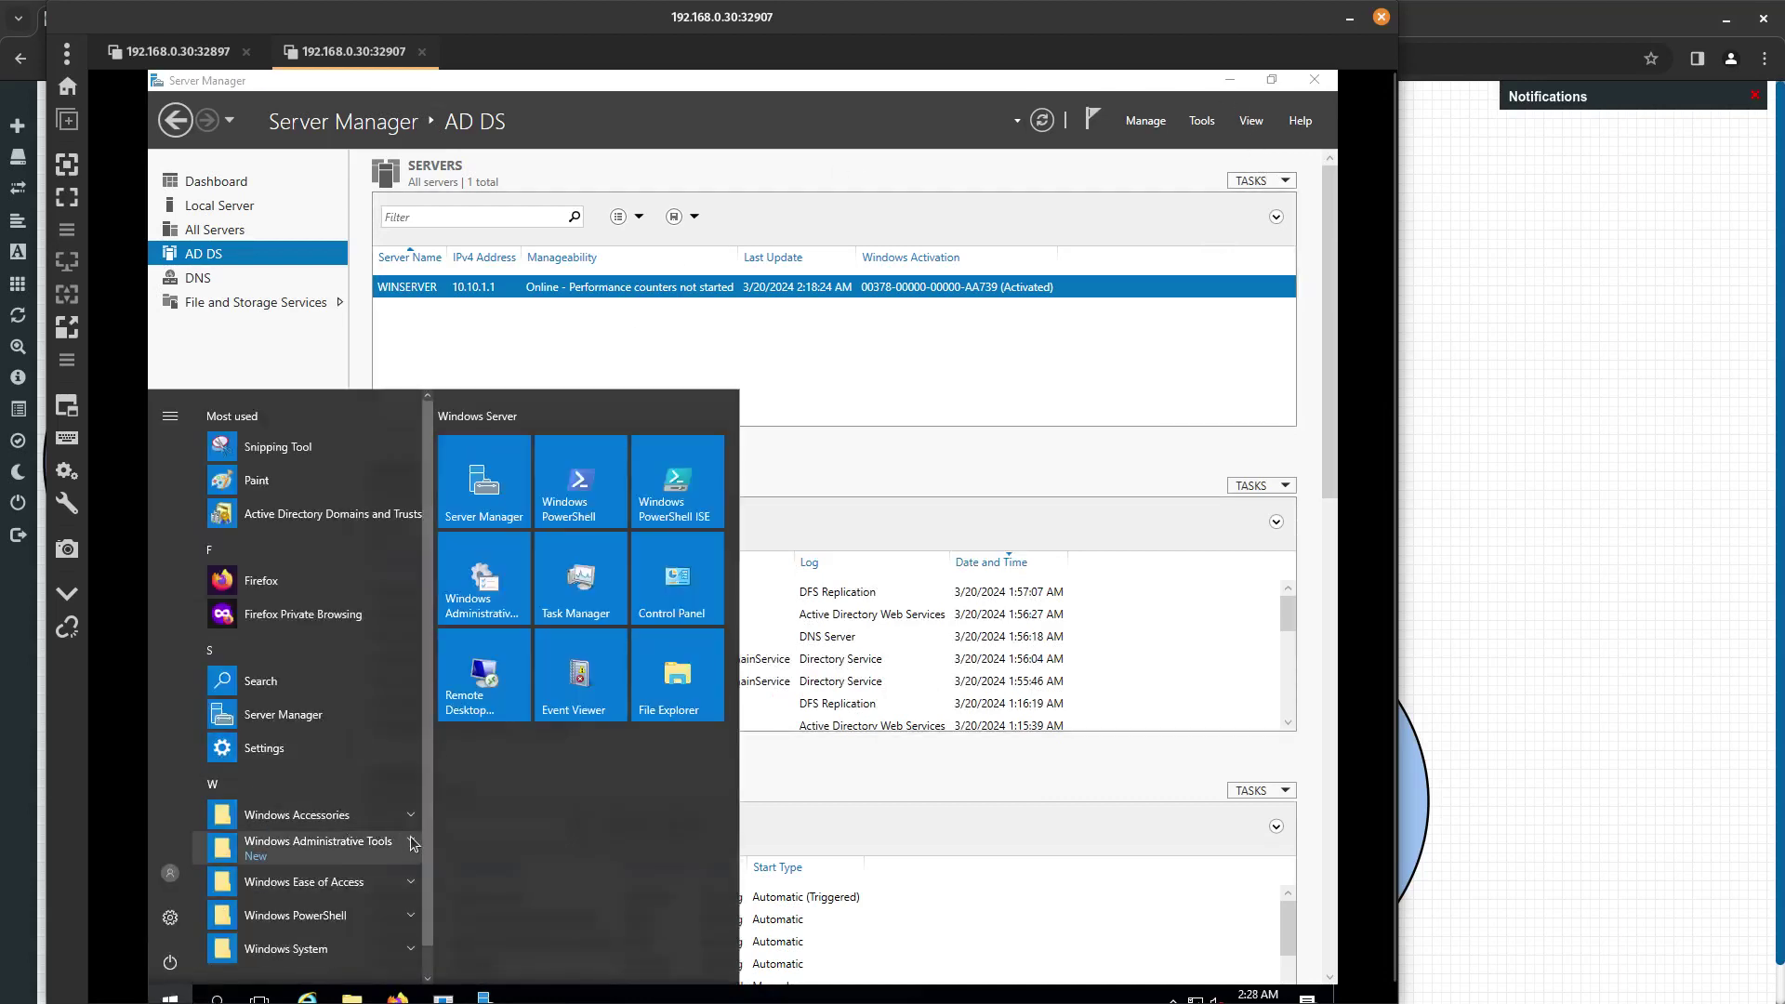
left_click(379, 842)
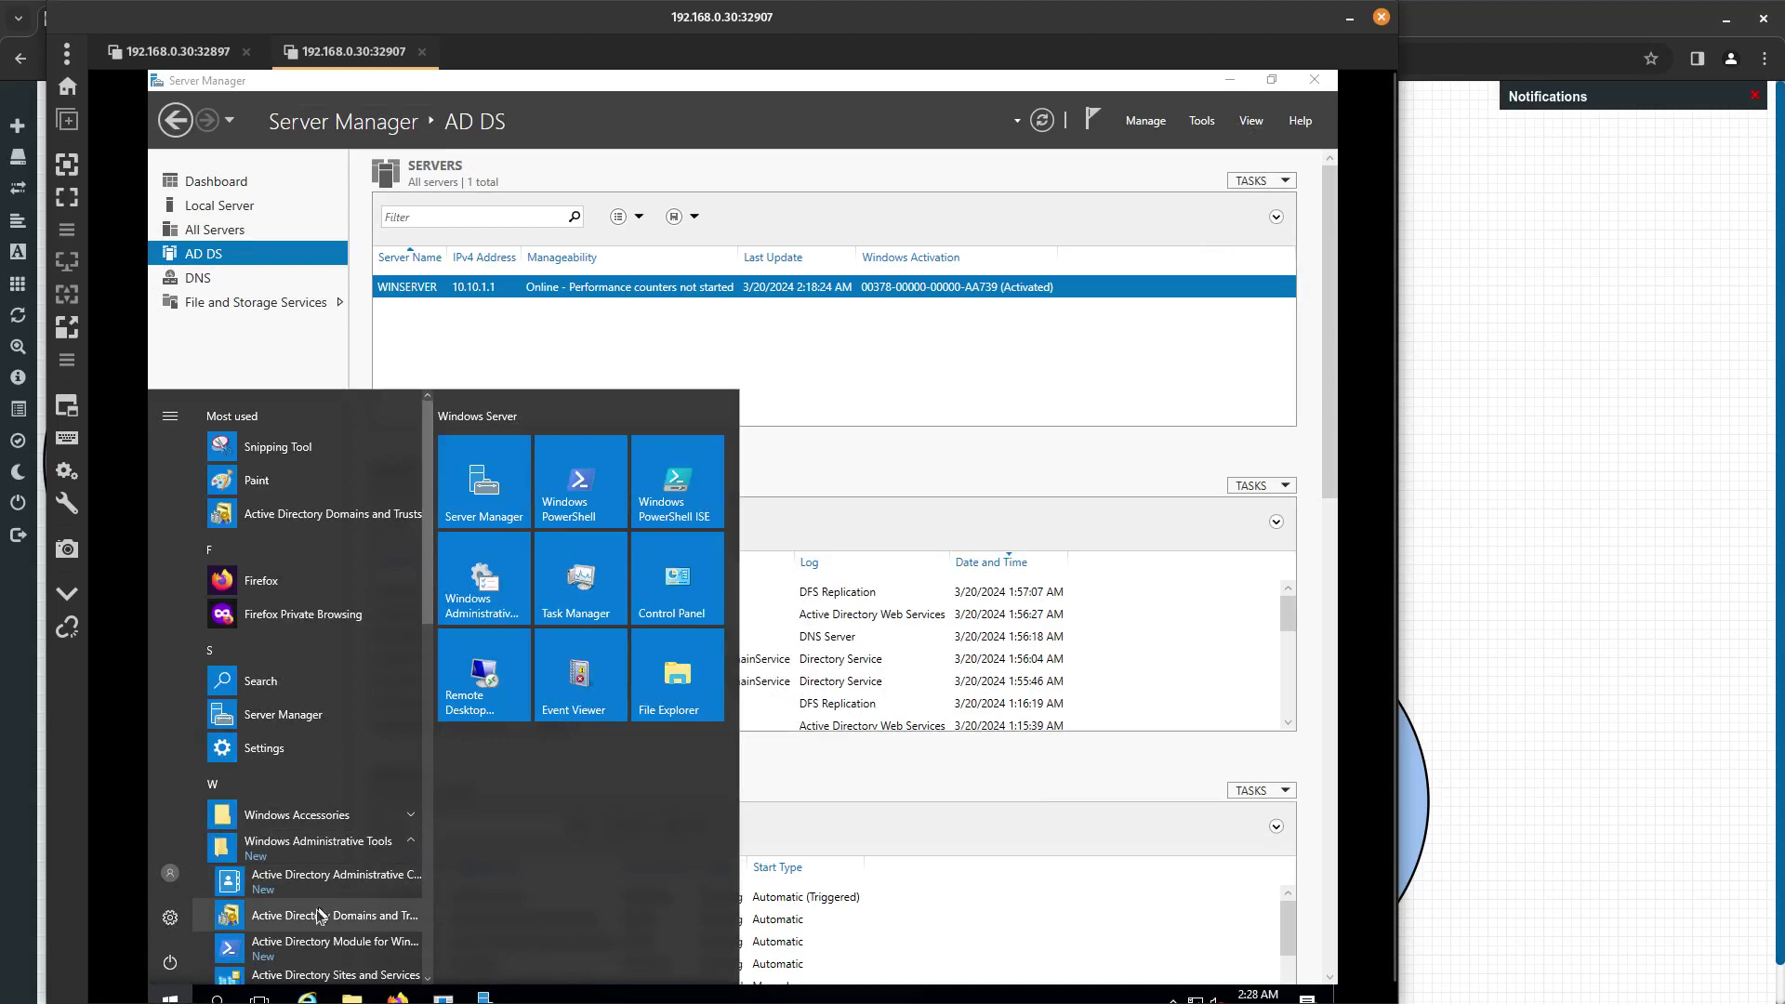
left_click(338, 916)
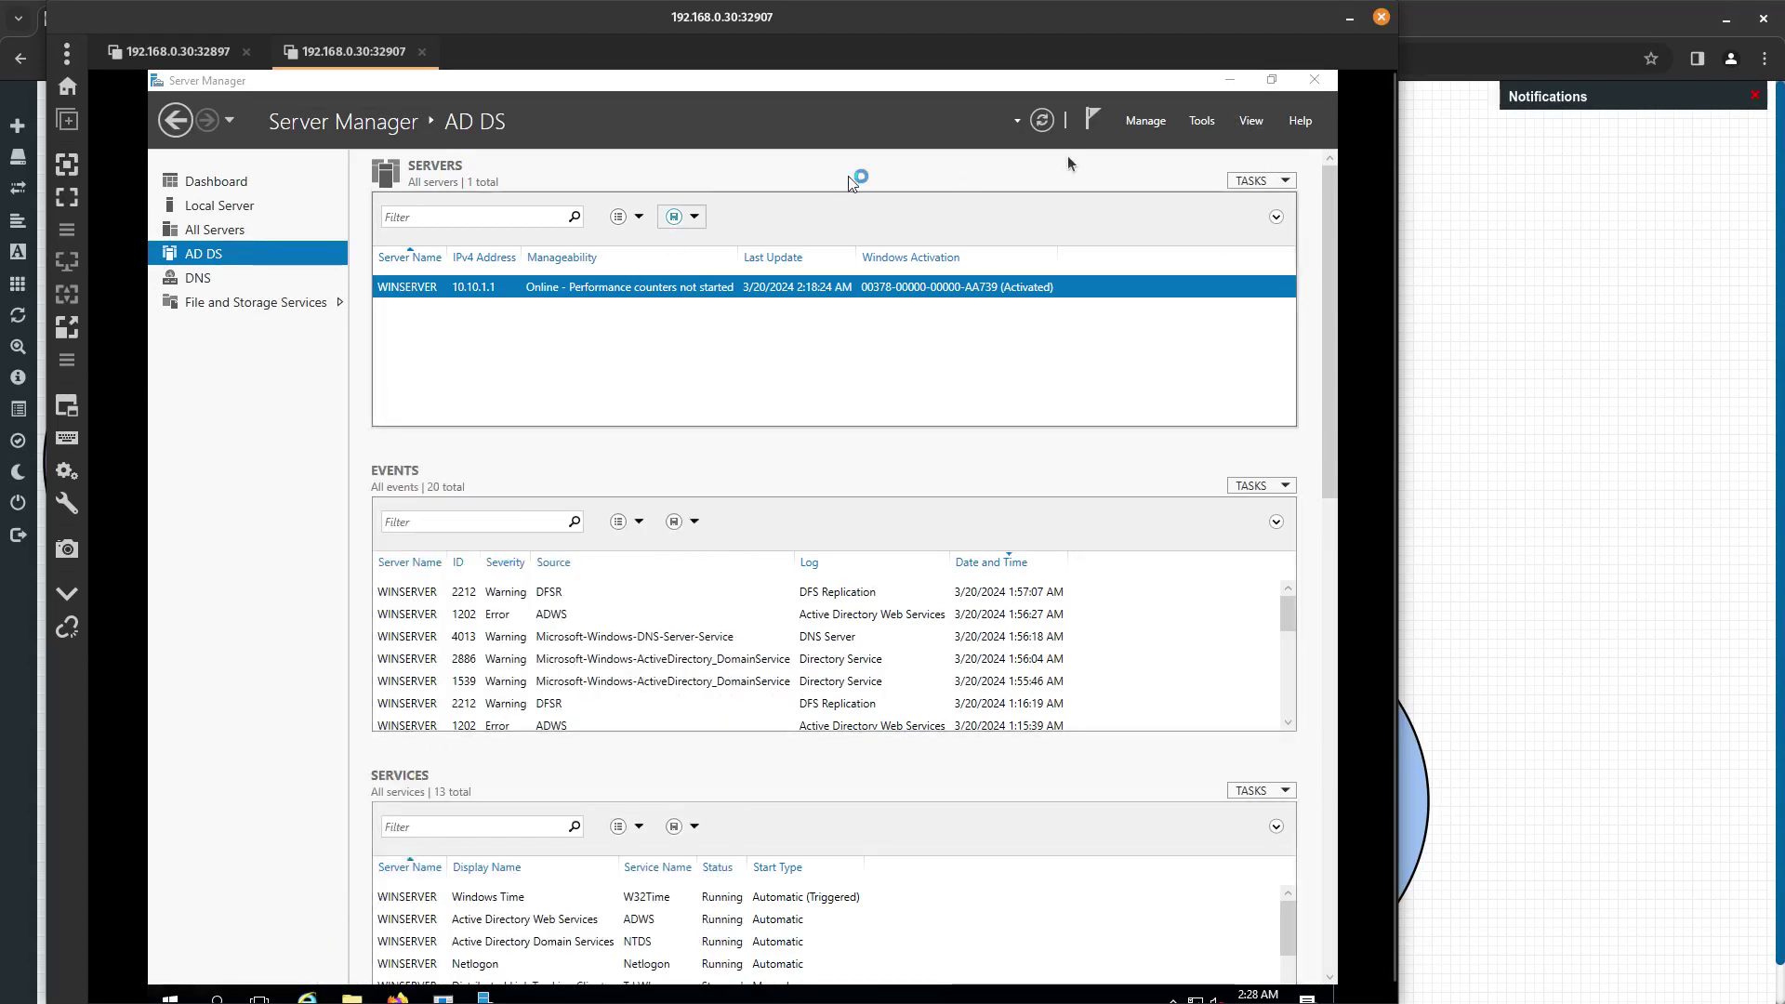
double_click(1253, 29)
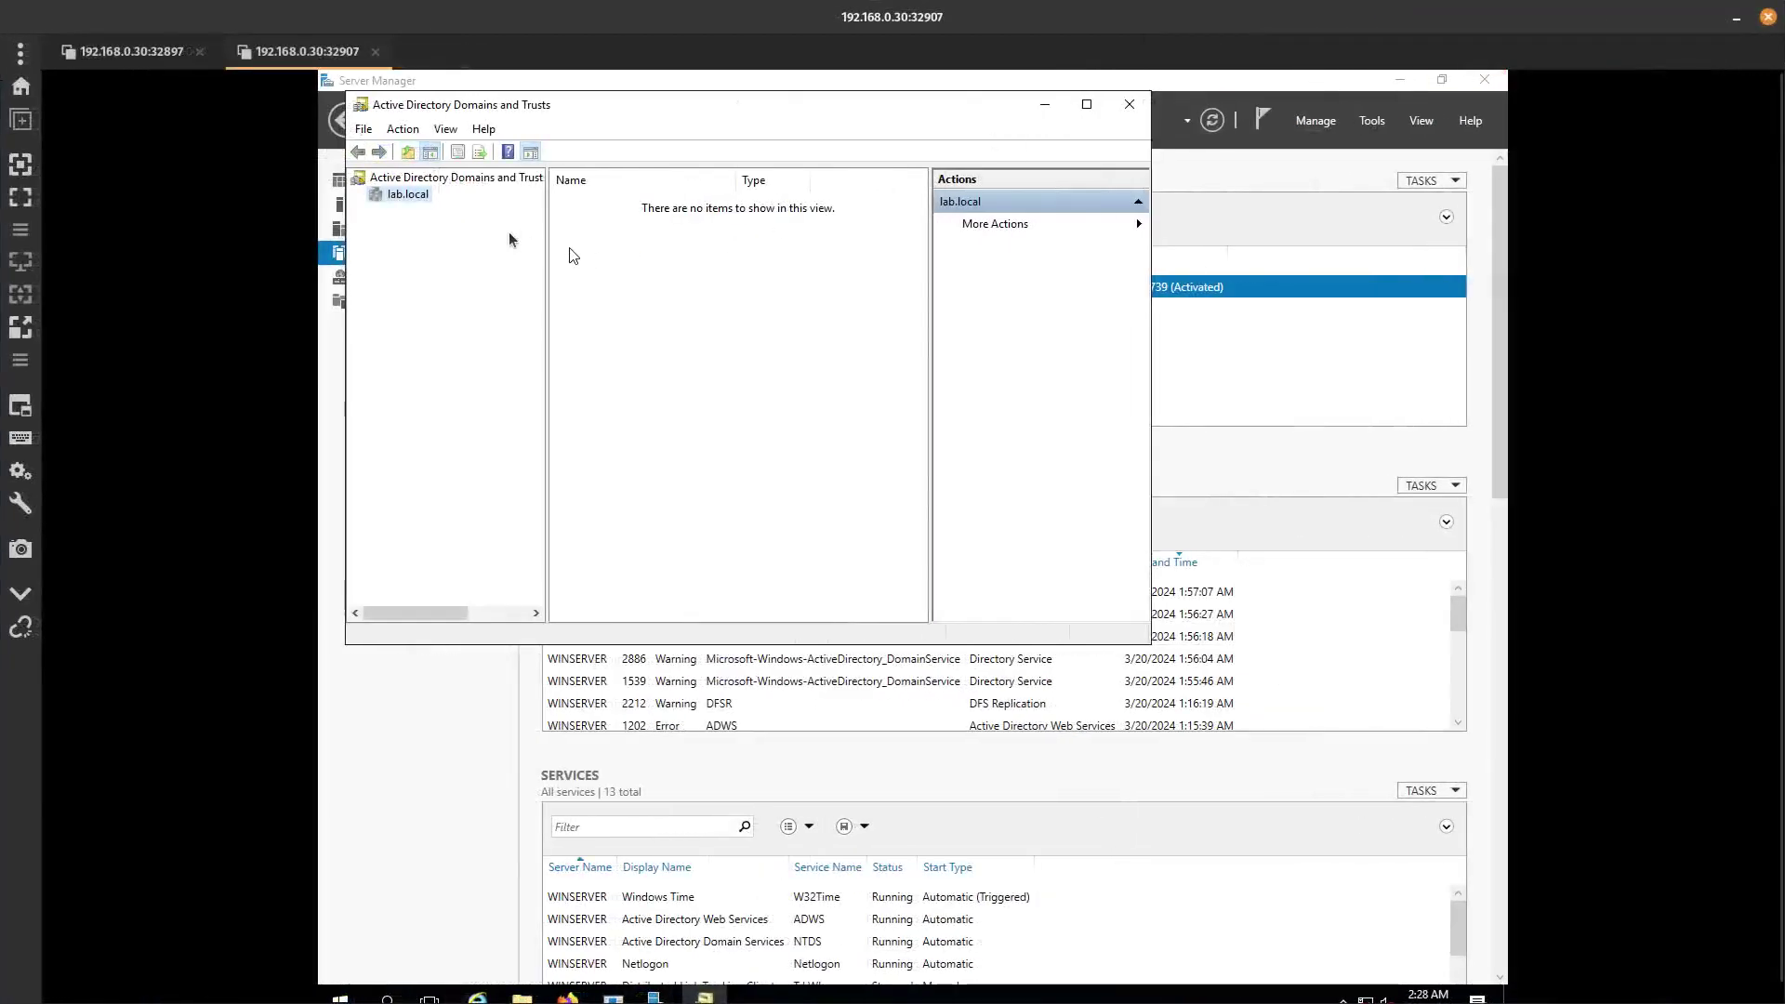
Open lab.local in Active Directory Users and Computers and view its properties.
right_click(388, 192)
left_click(438, 207)
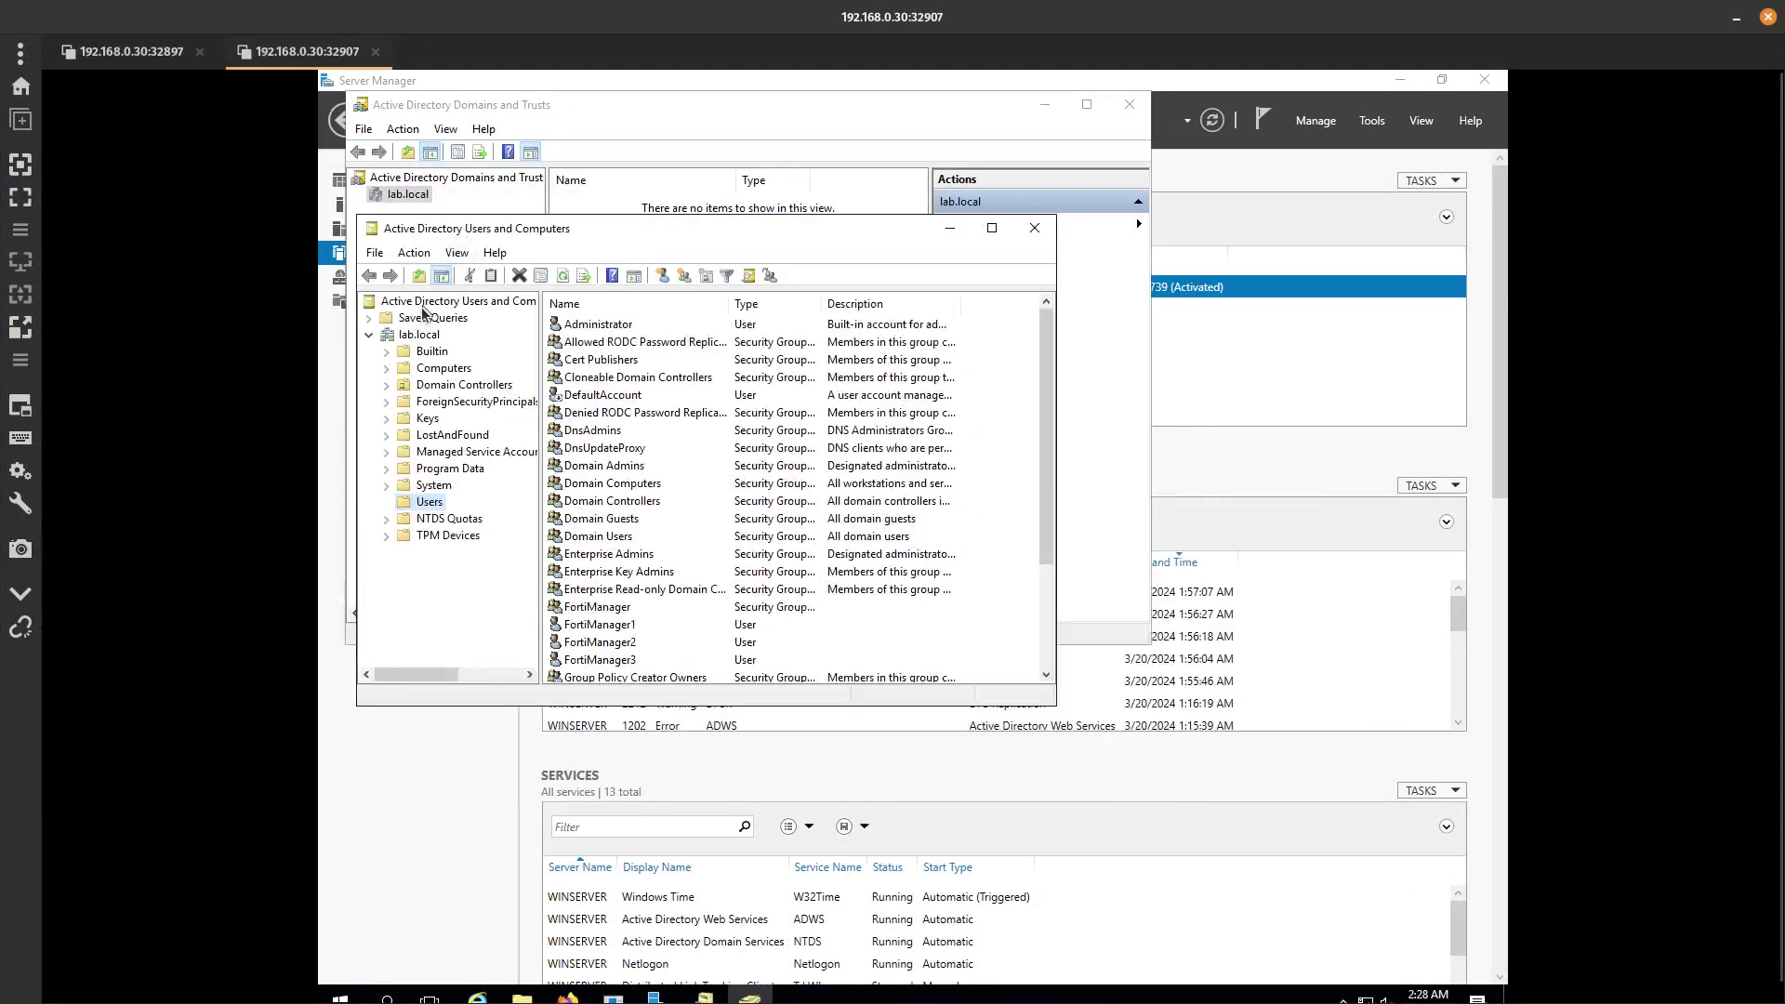
left_click(419, 338)
right_click(419, 340)
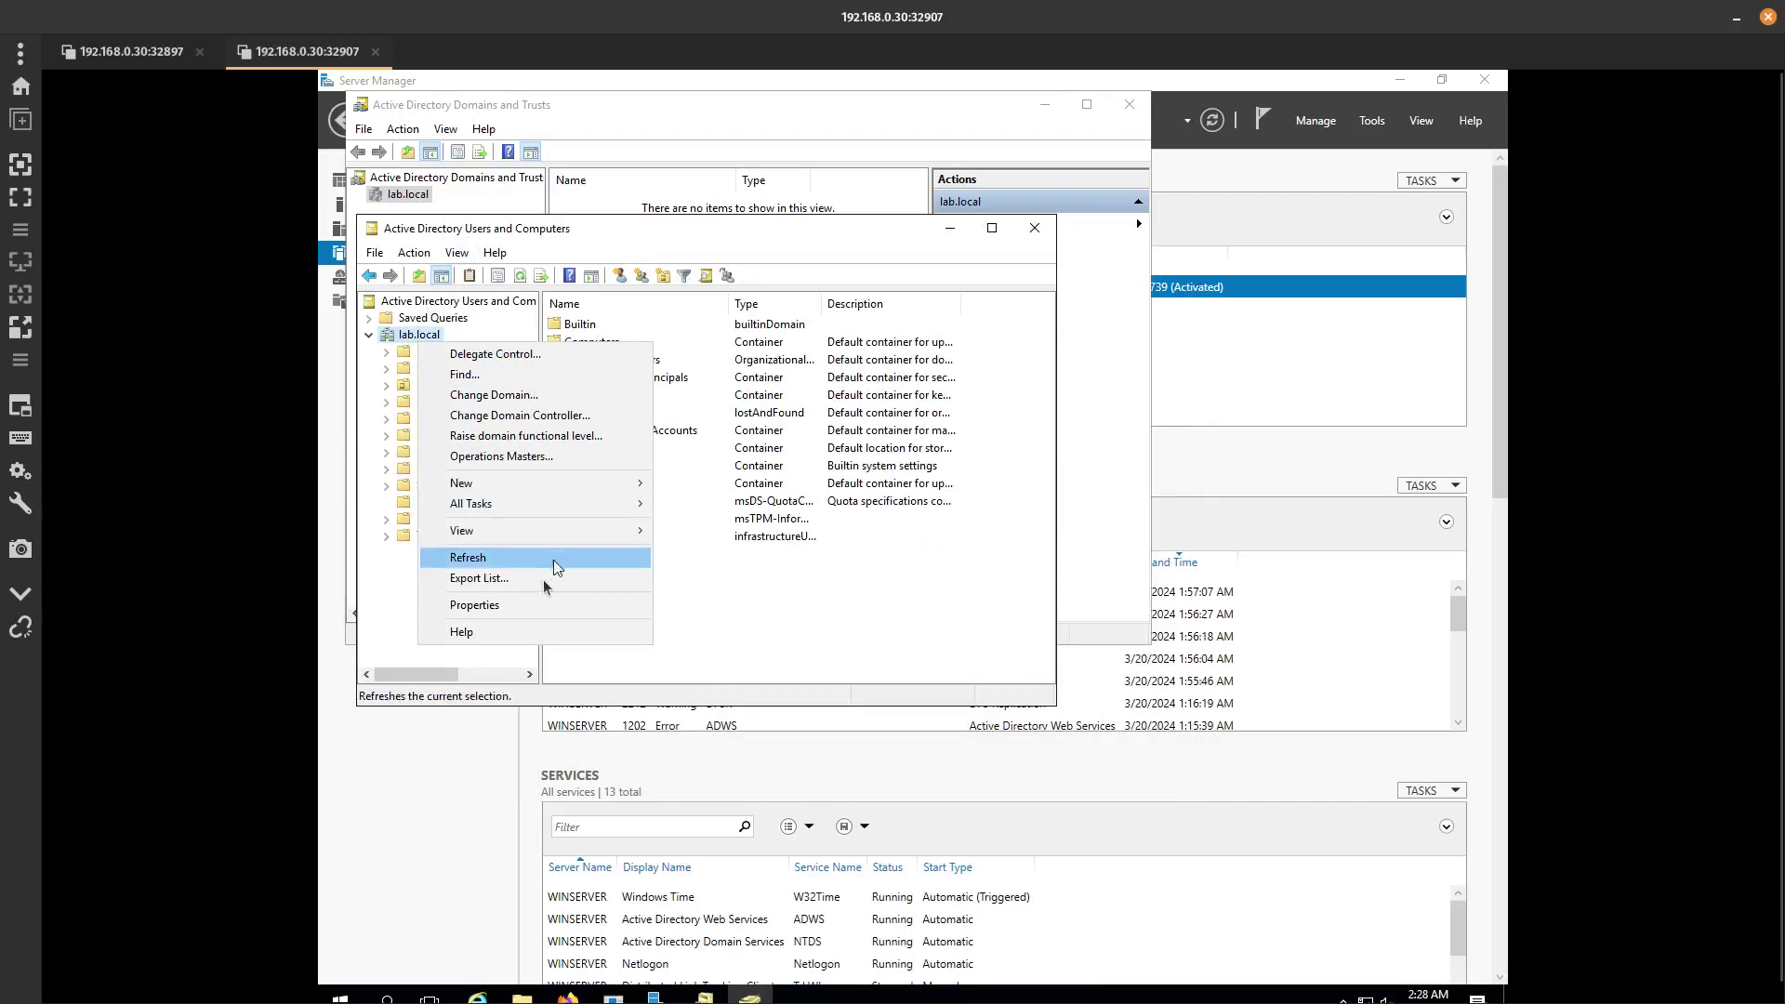
left_click(515, 606)
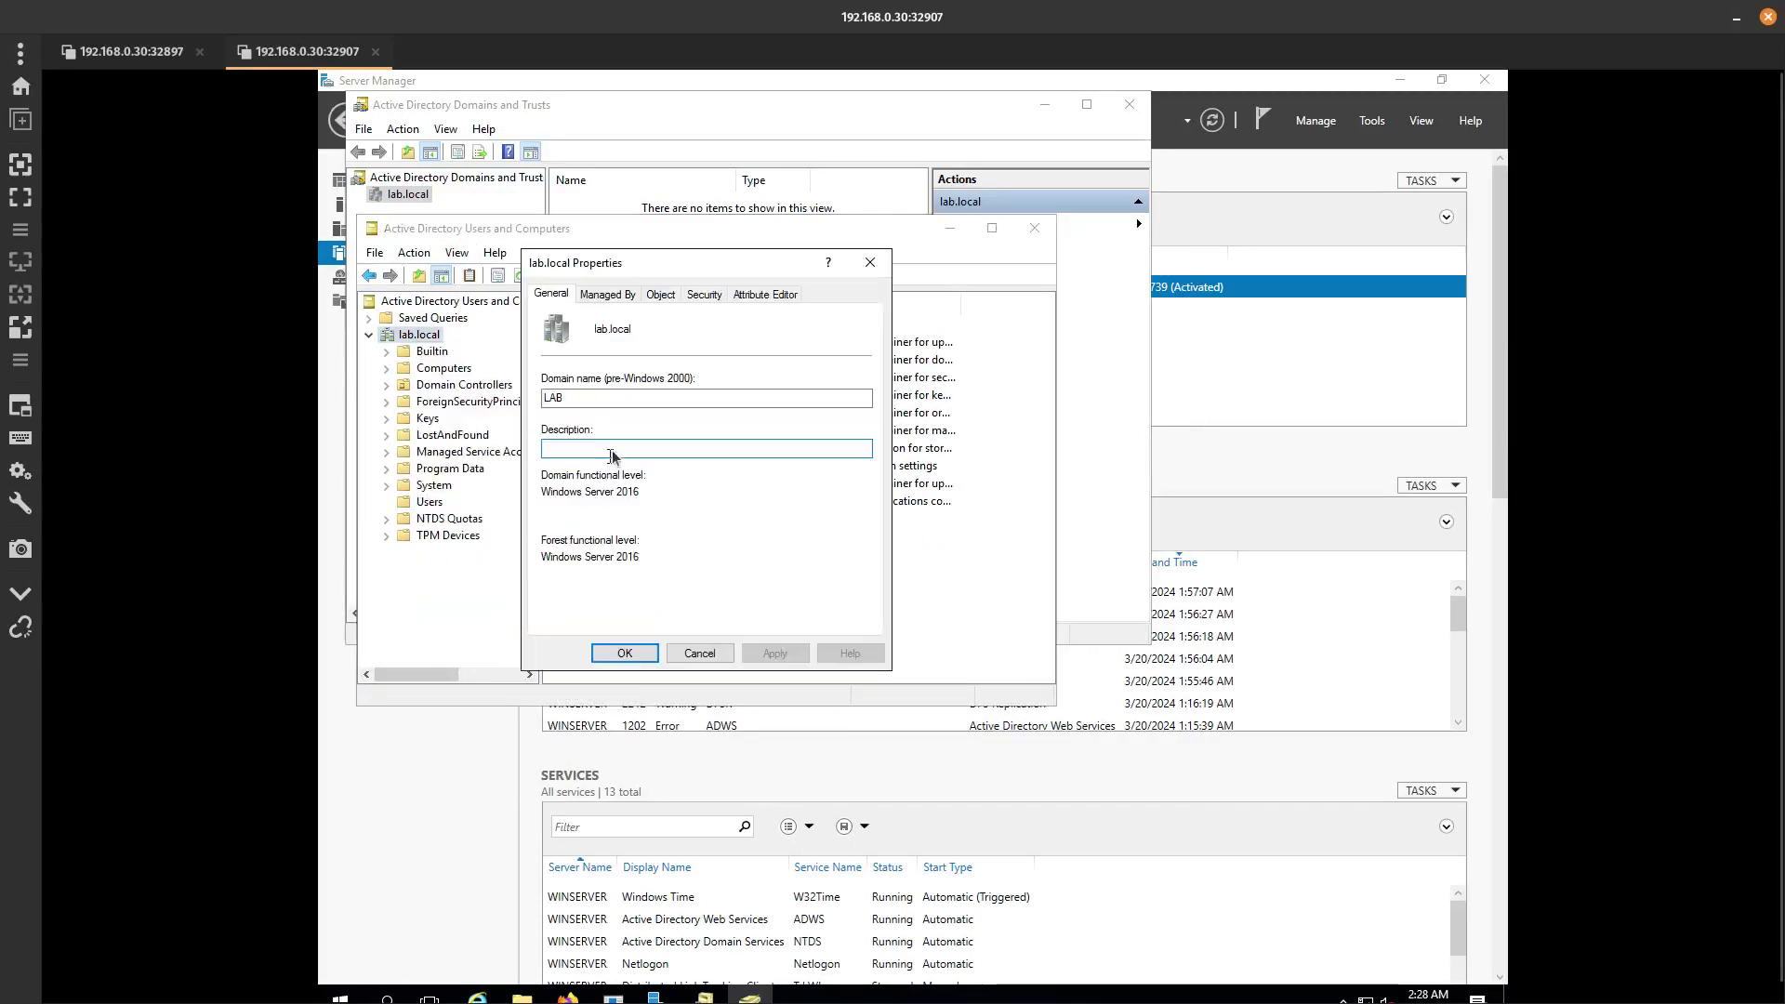
left_click(871, 262)
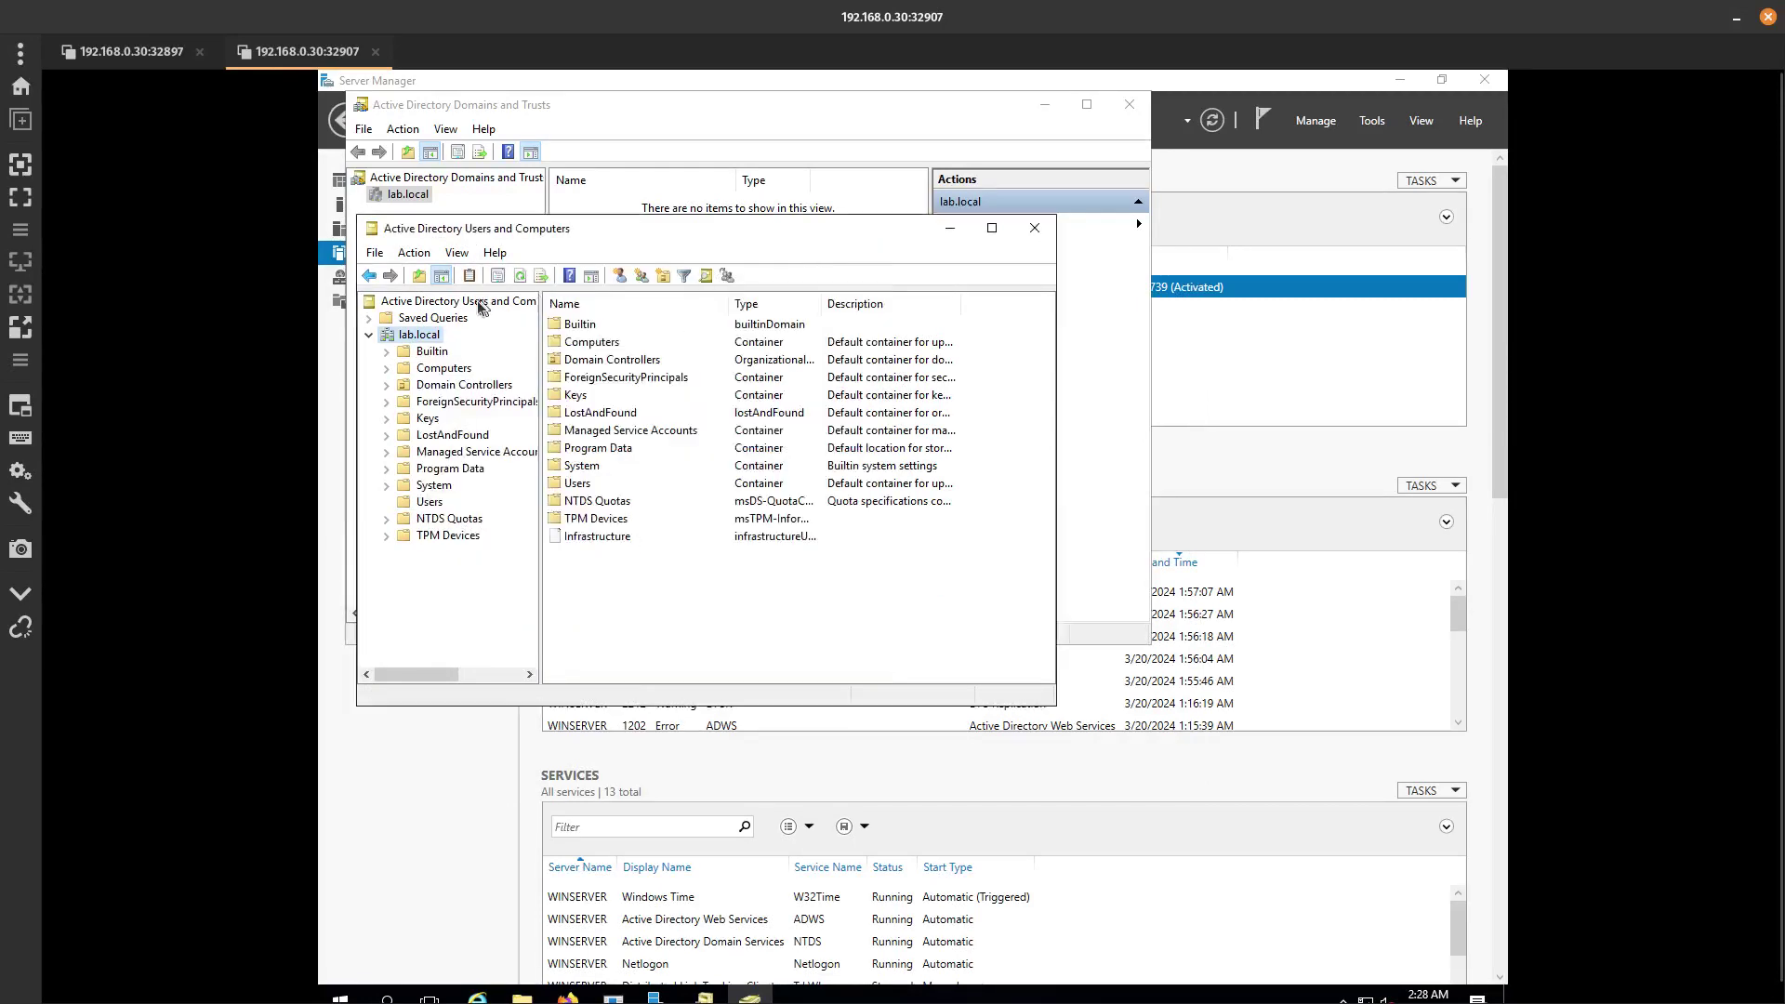
left_click(479, 307)
right_click(478, 307)
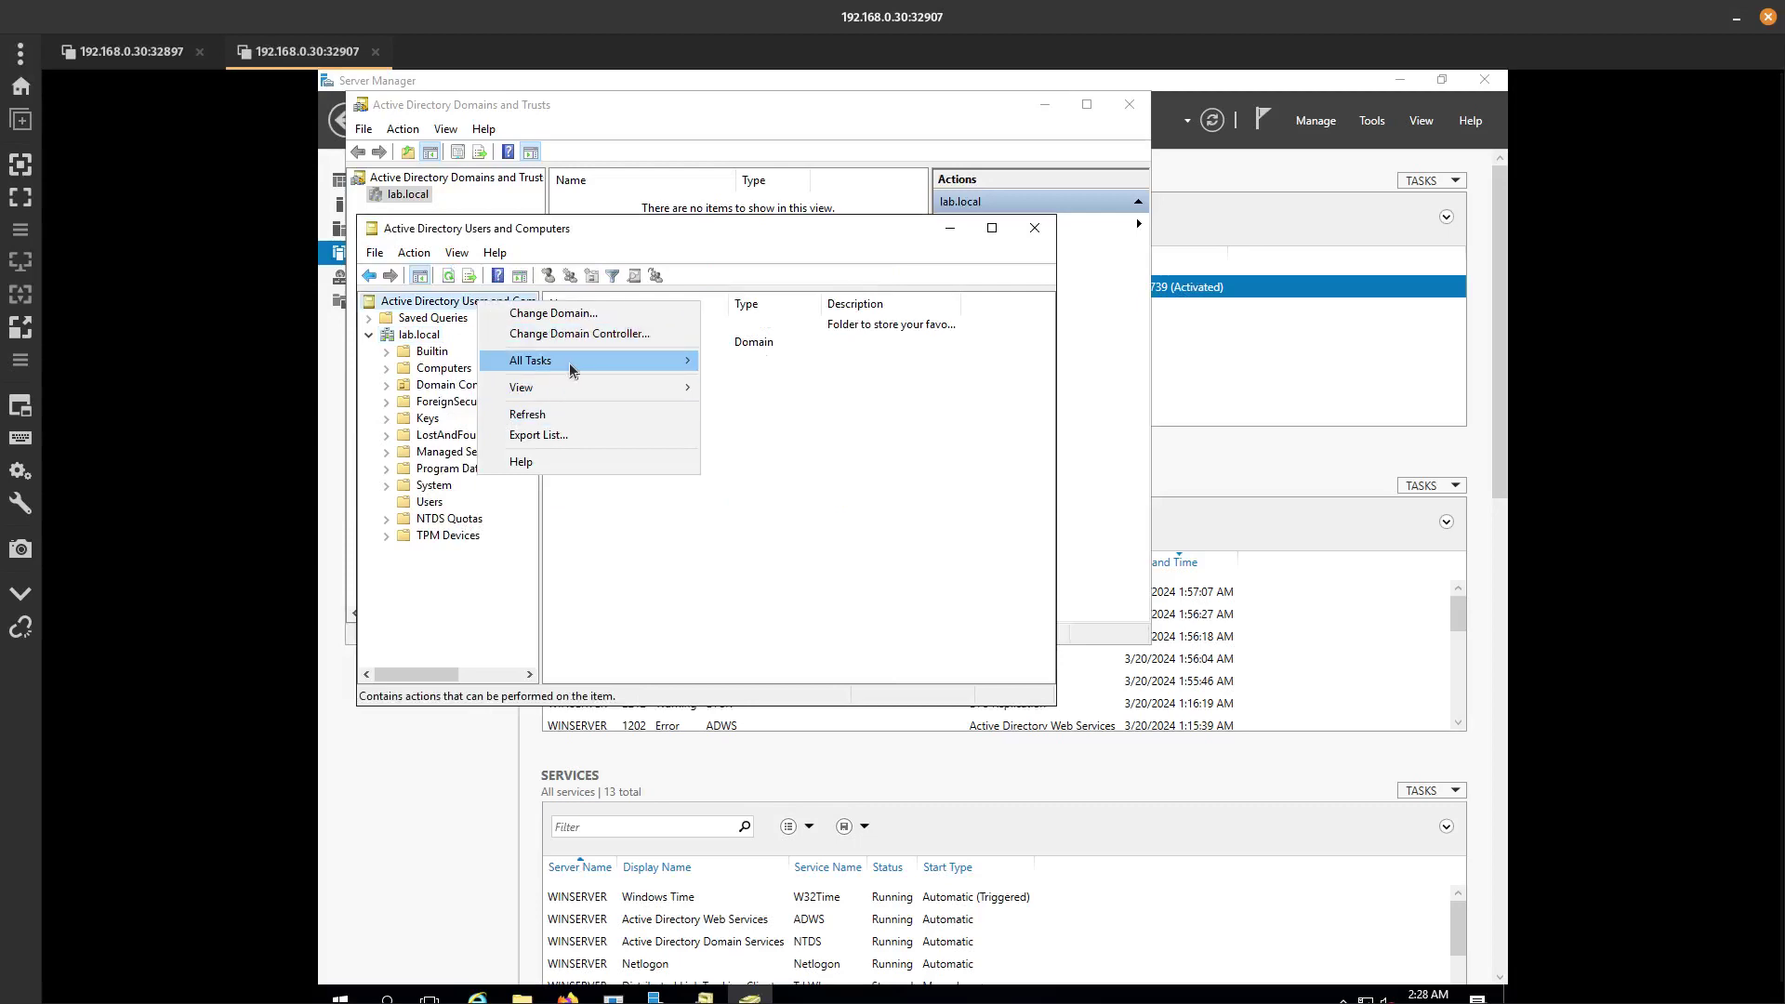
Locate lab.local's distinguishedName DC=lab,DC=local in the Attribute Editor, then return to FortiManager.
left_click(395, 335)
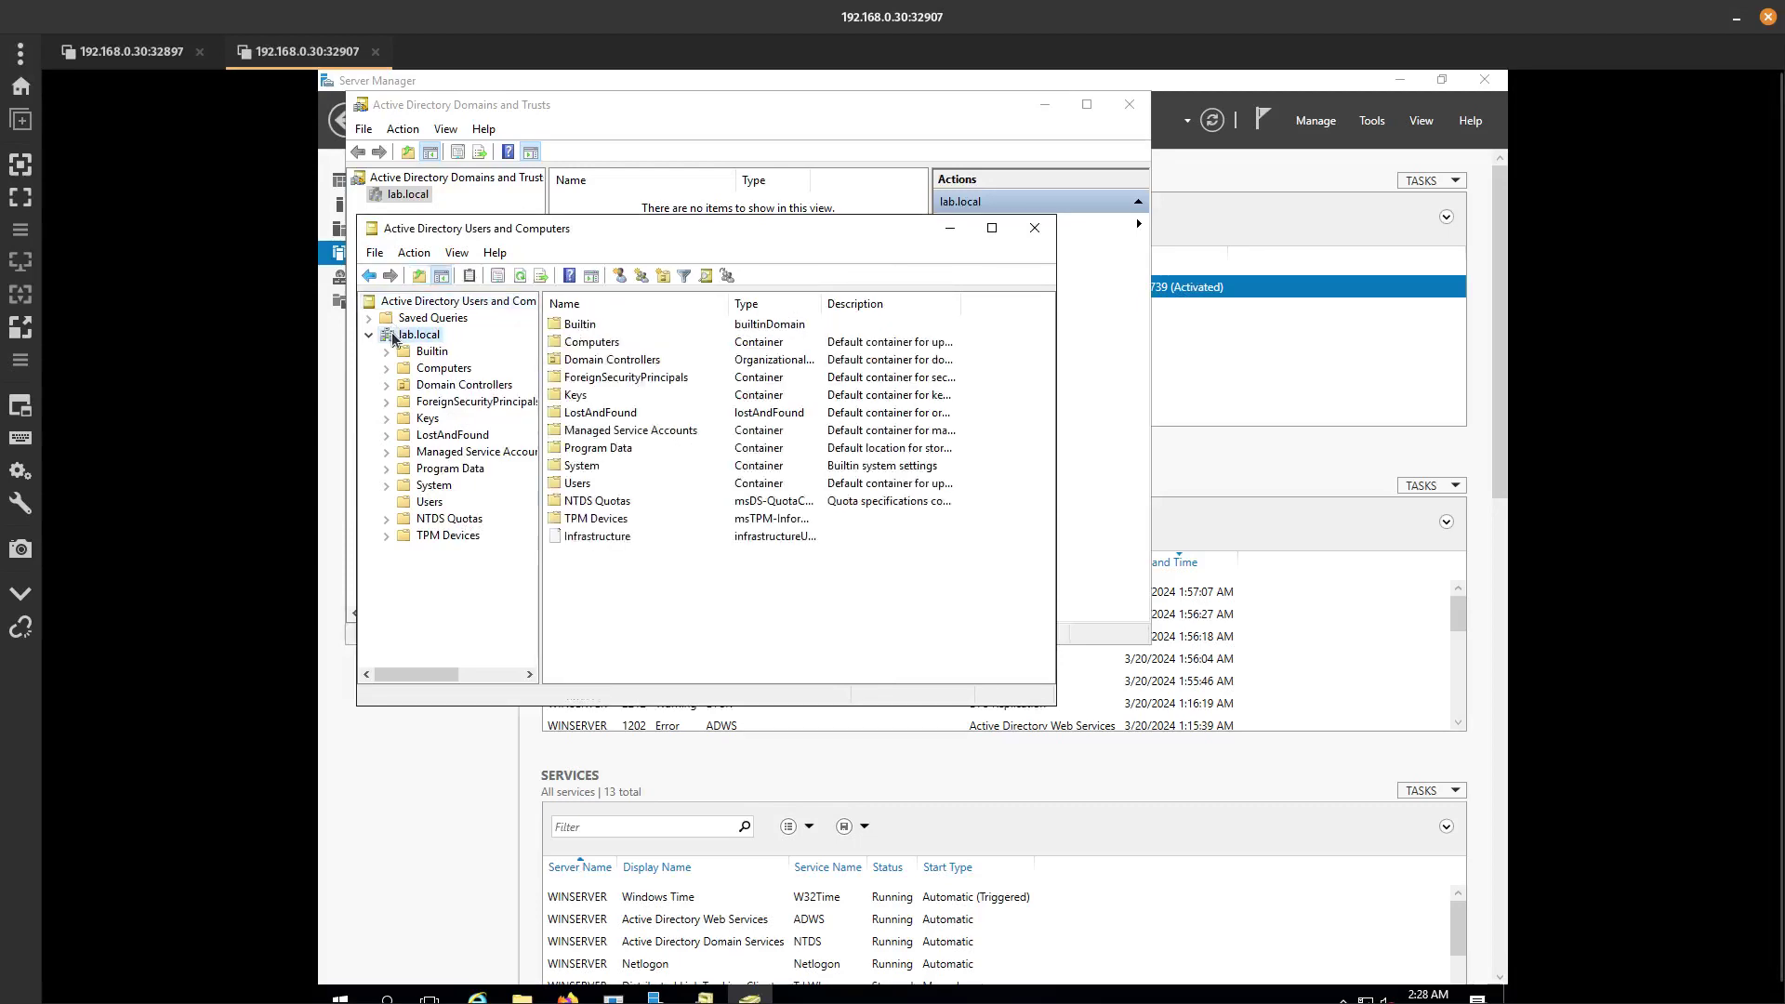
right_click(394, 335)
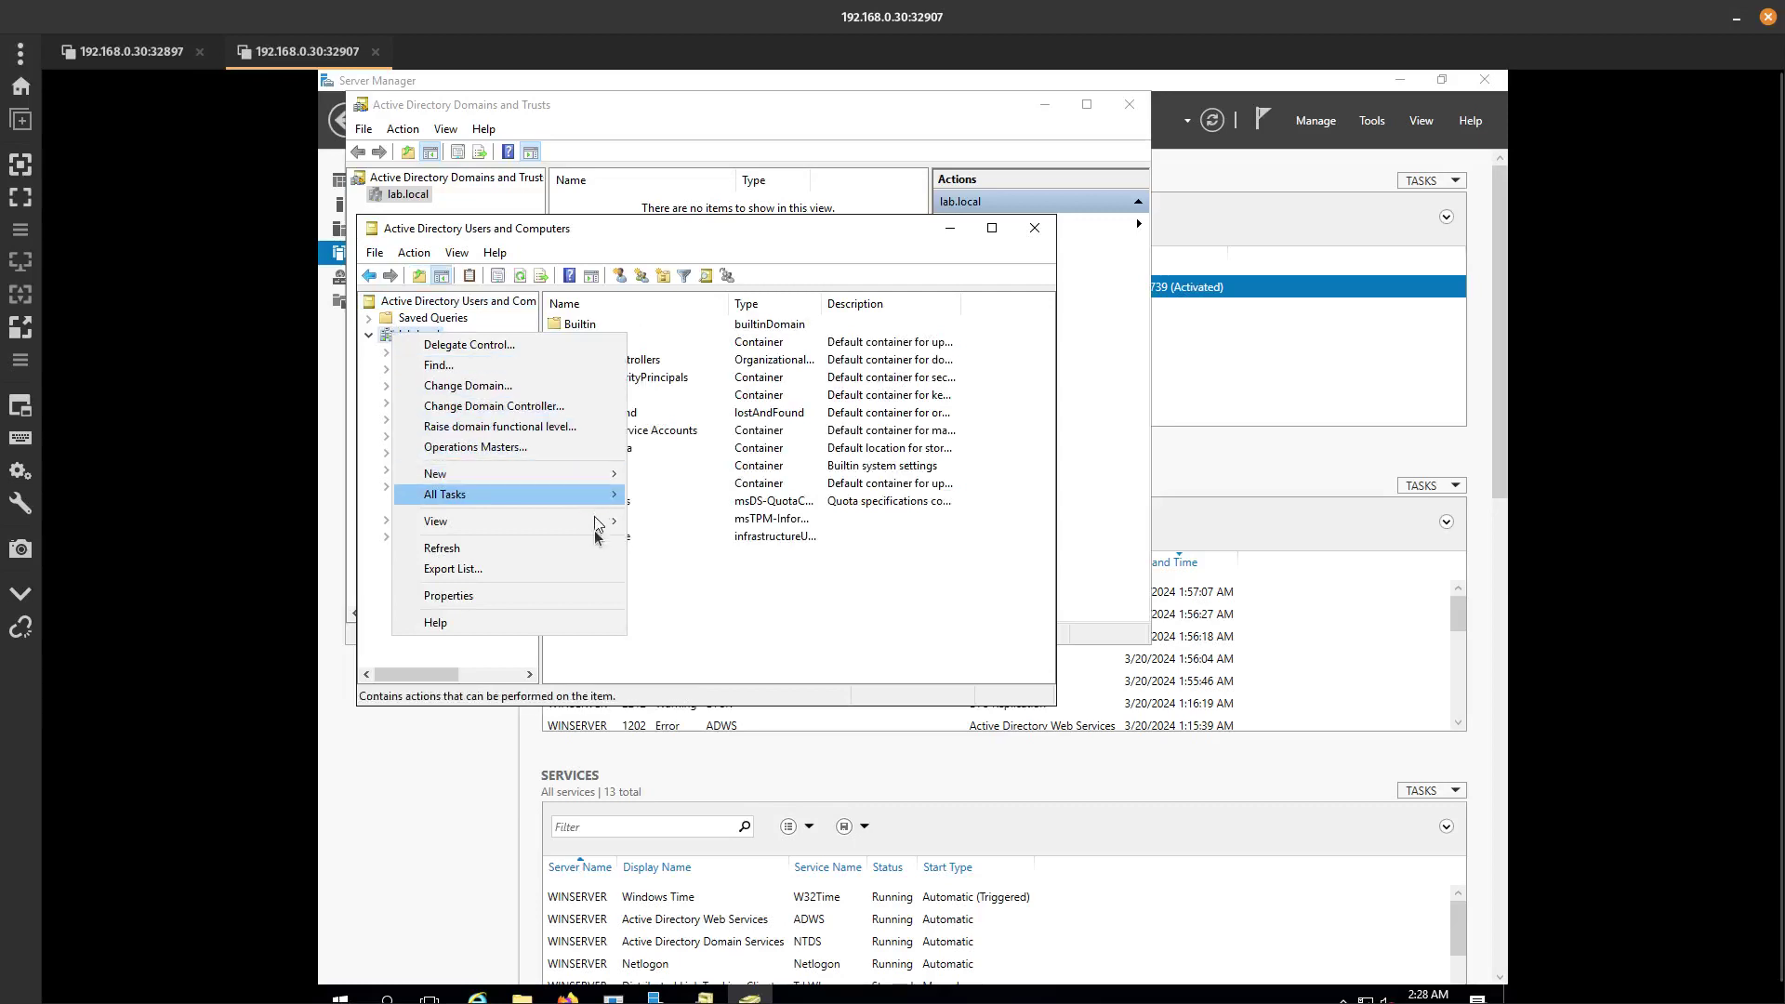
mouse_move(598, 528)
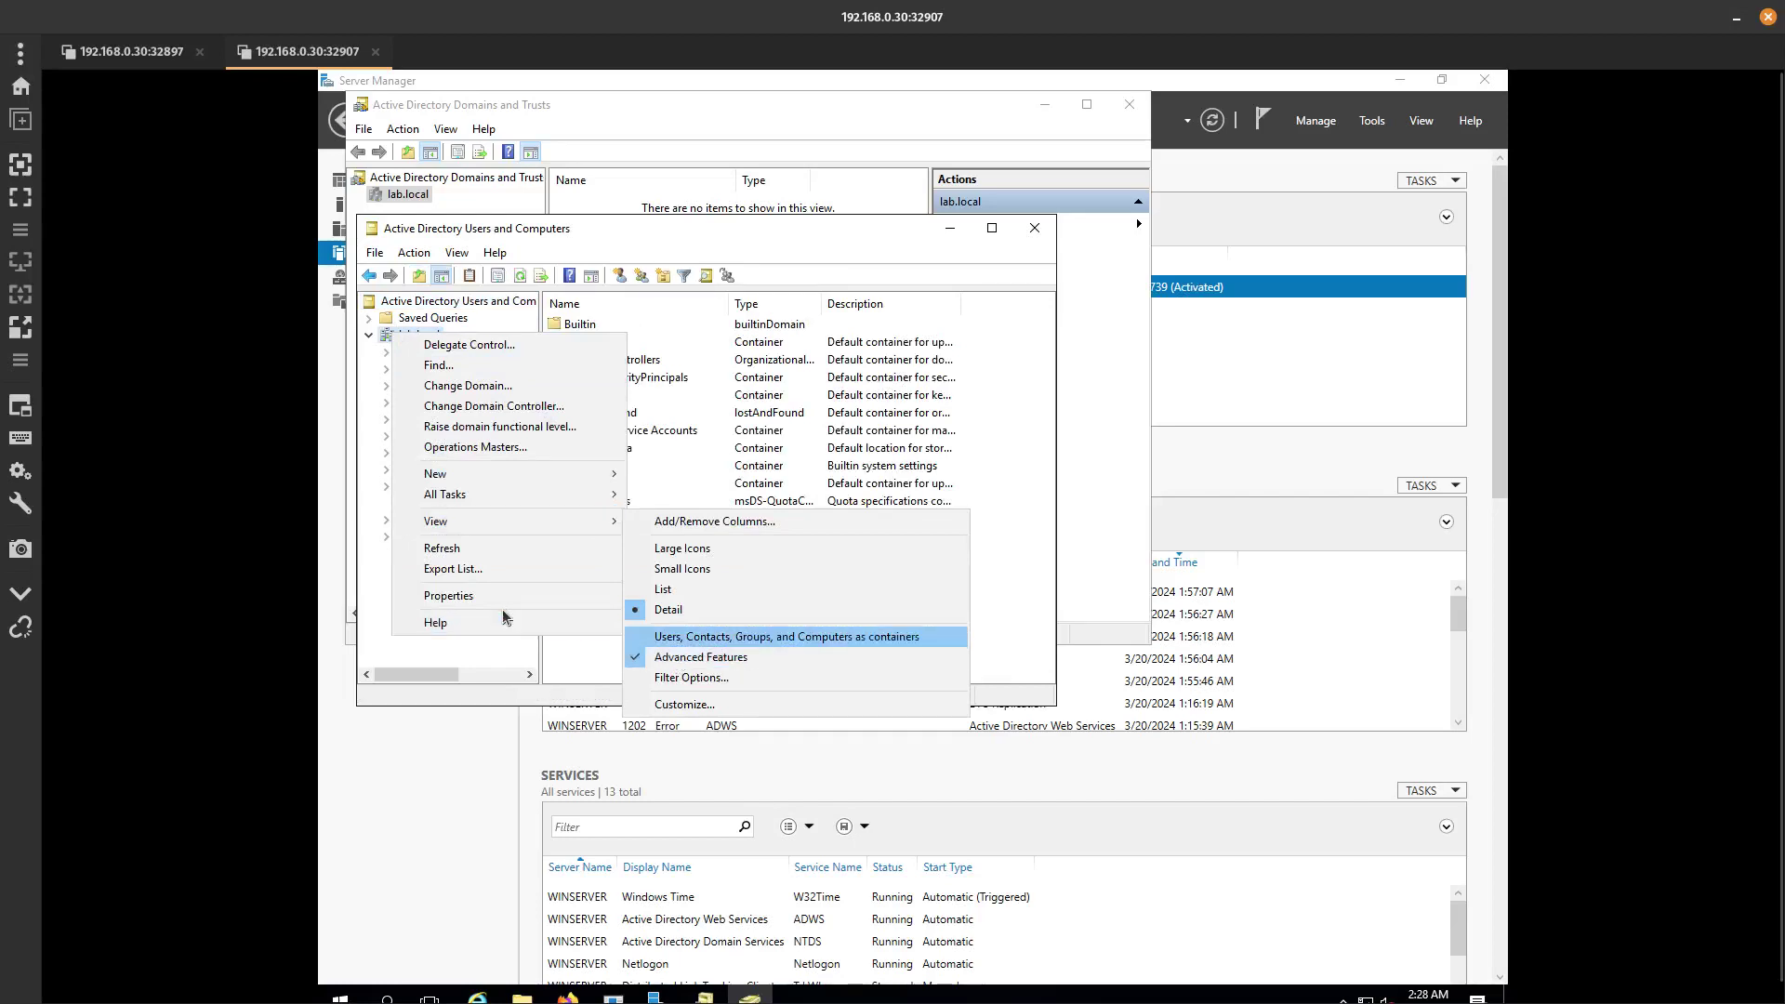
left_click(456, 596)
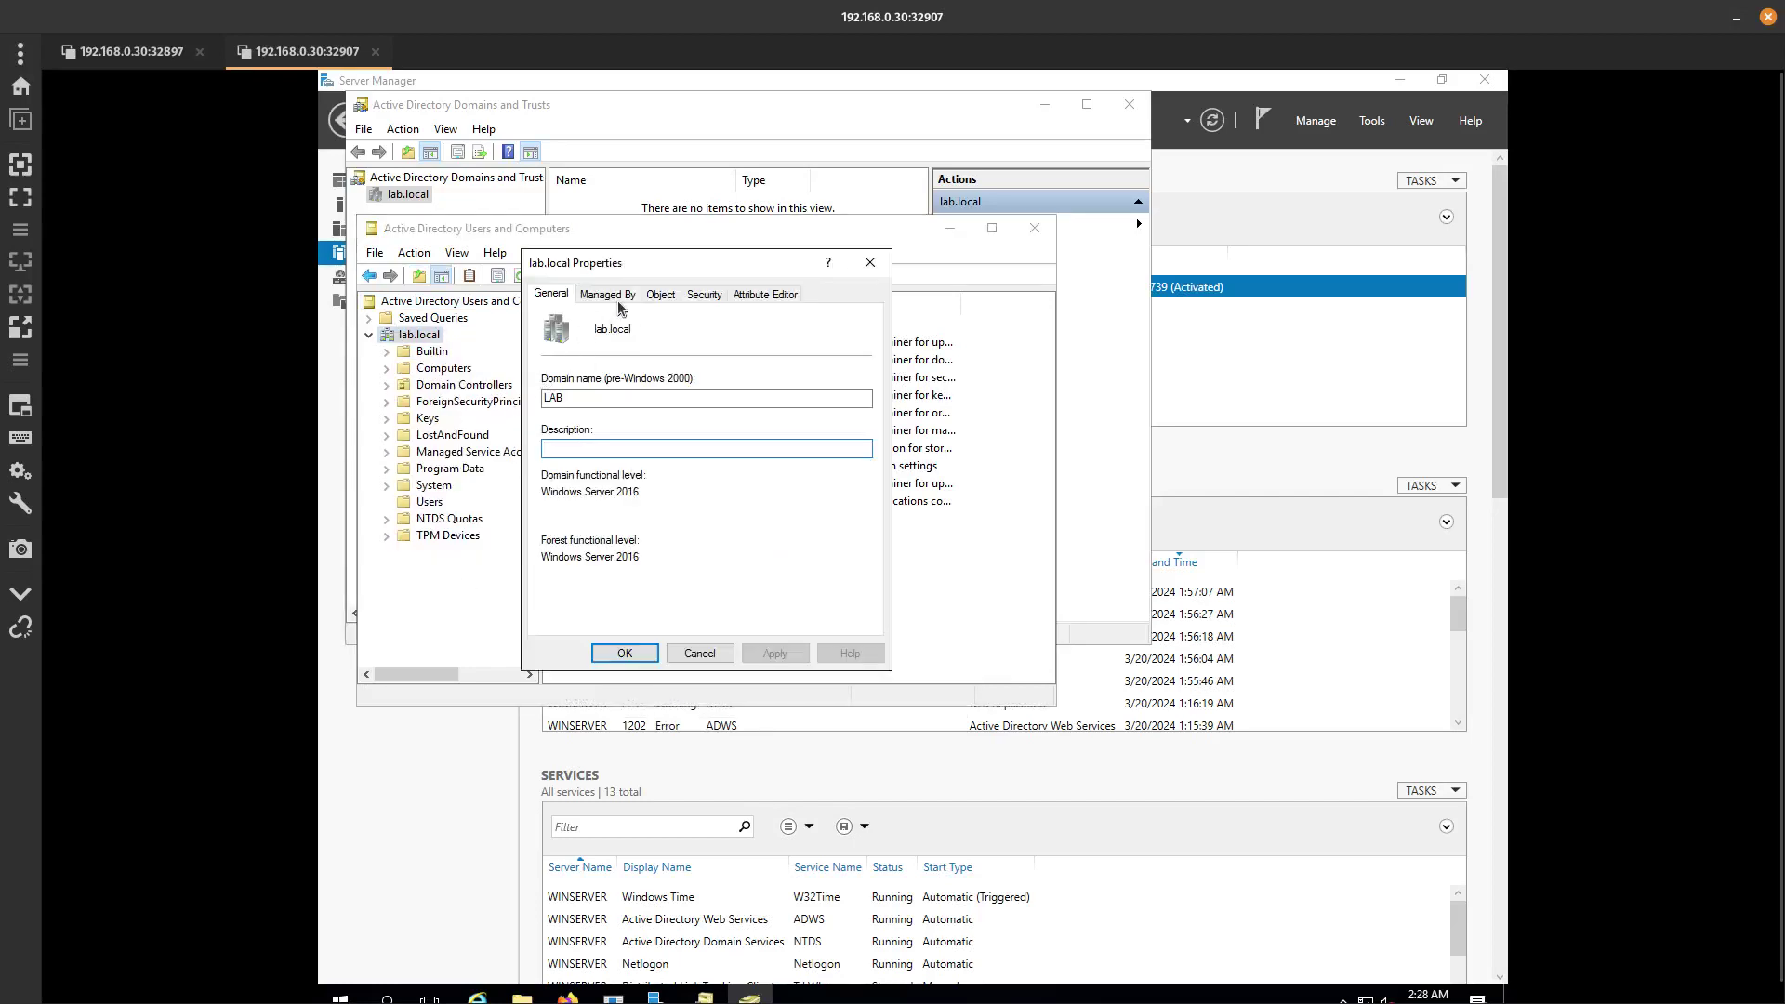
left_click(741, 296)
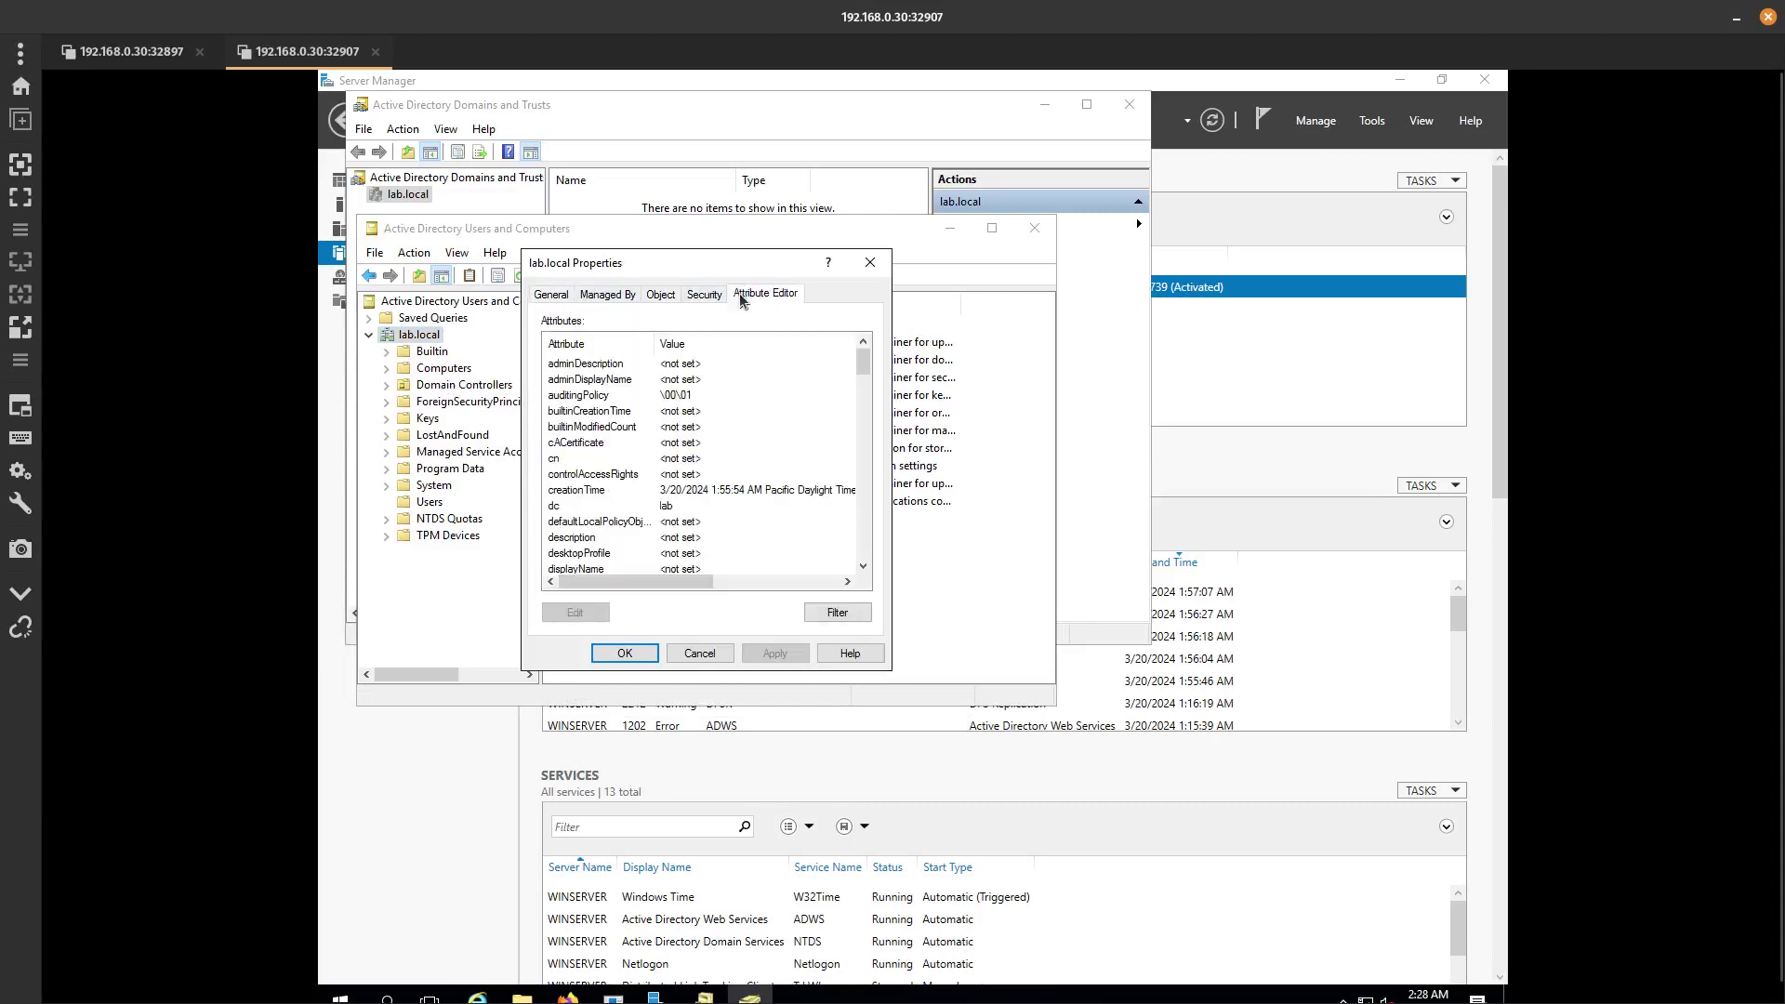
left_click(653, 445)
scroll(673, 494, "down", 1)
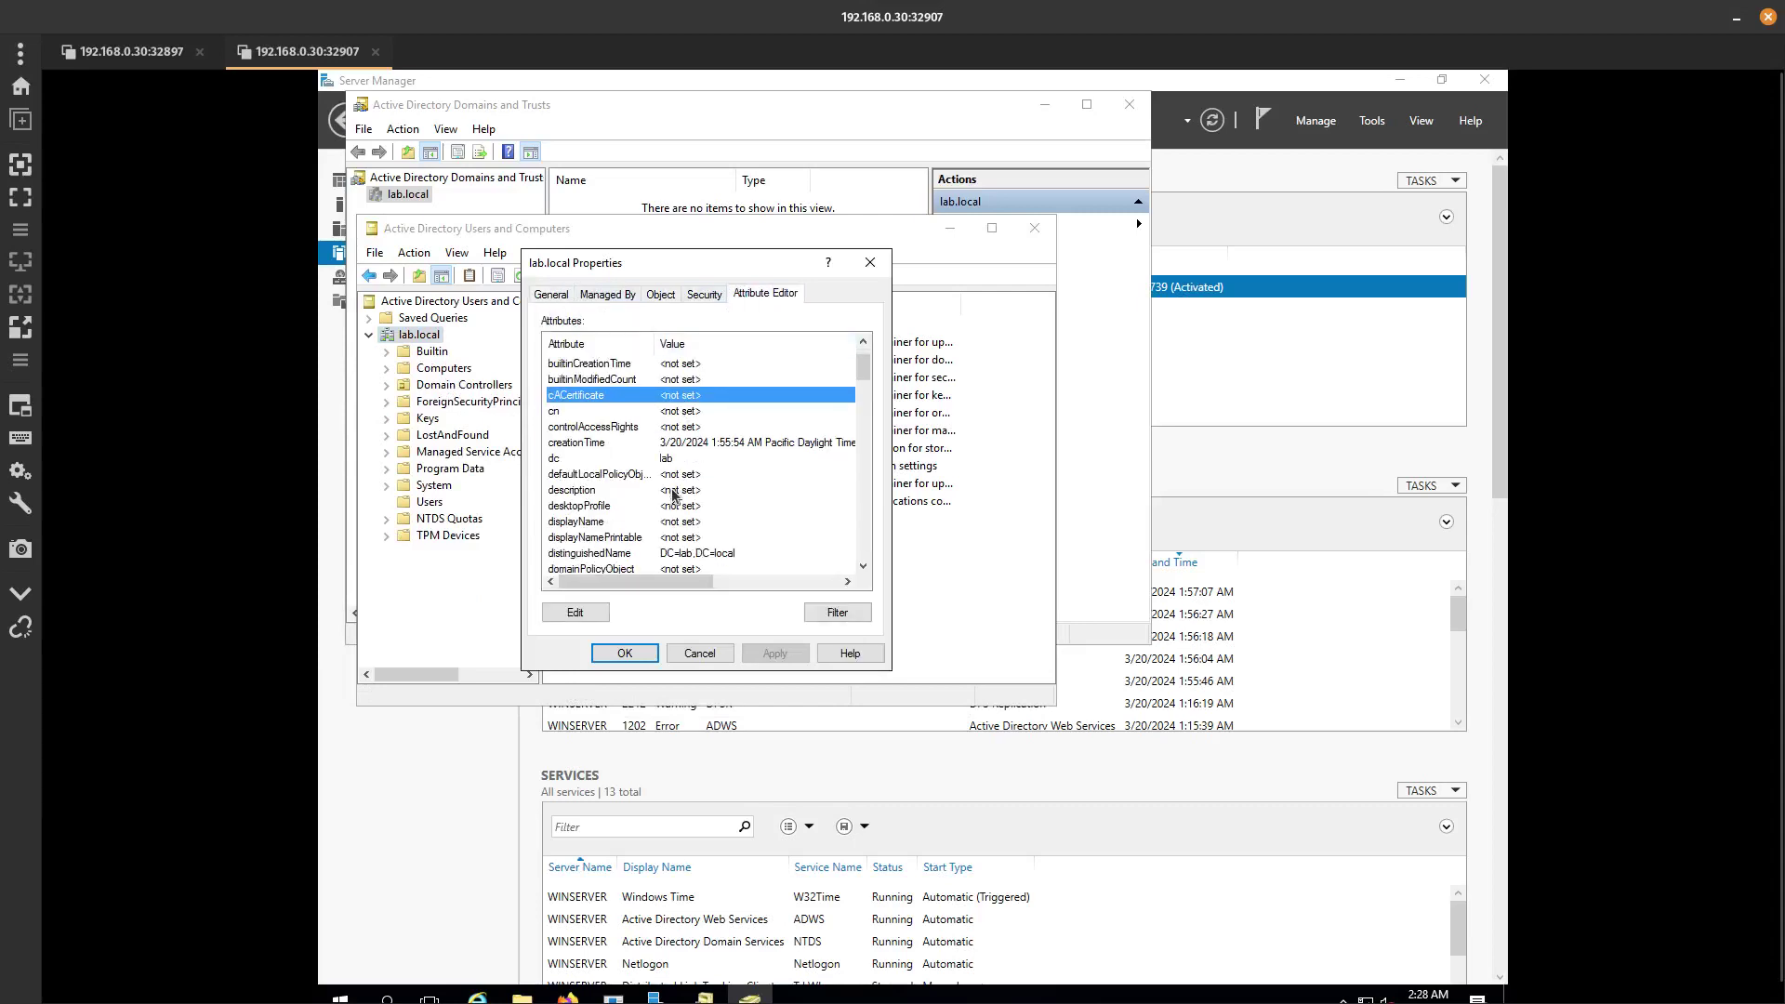
left_click(654, 556)
scroll(655, 556, "down", 2)
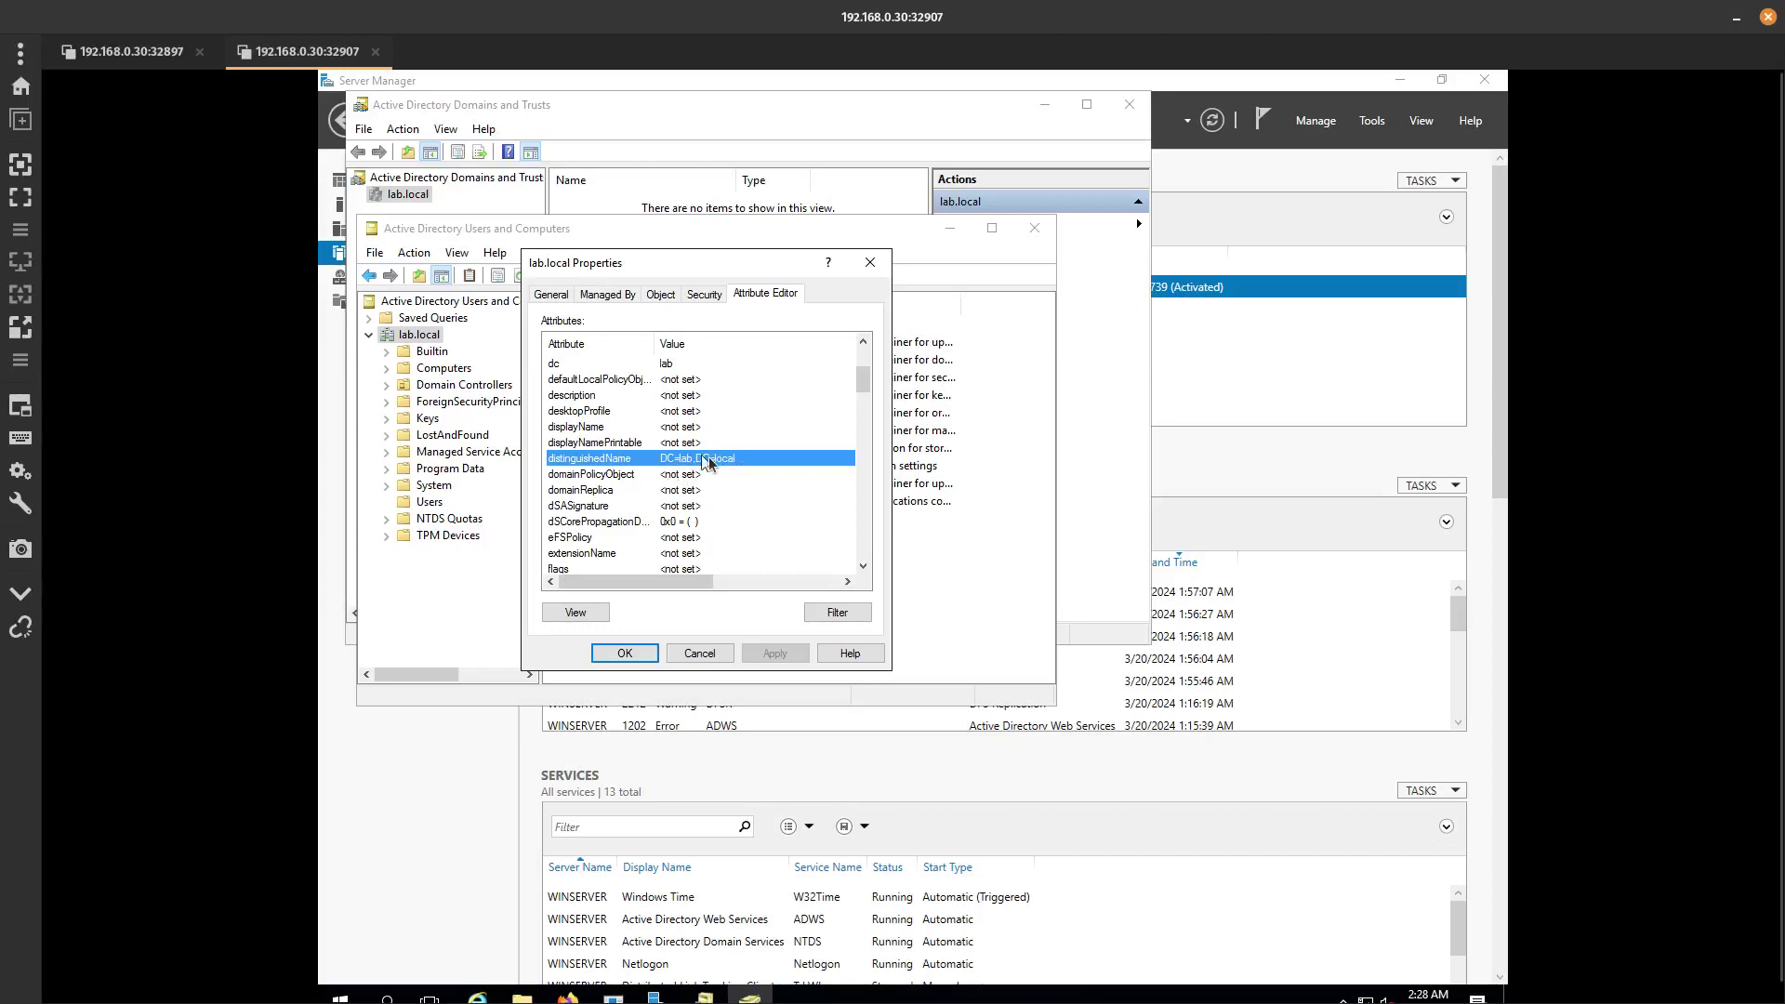
left_click(131, 51)
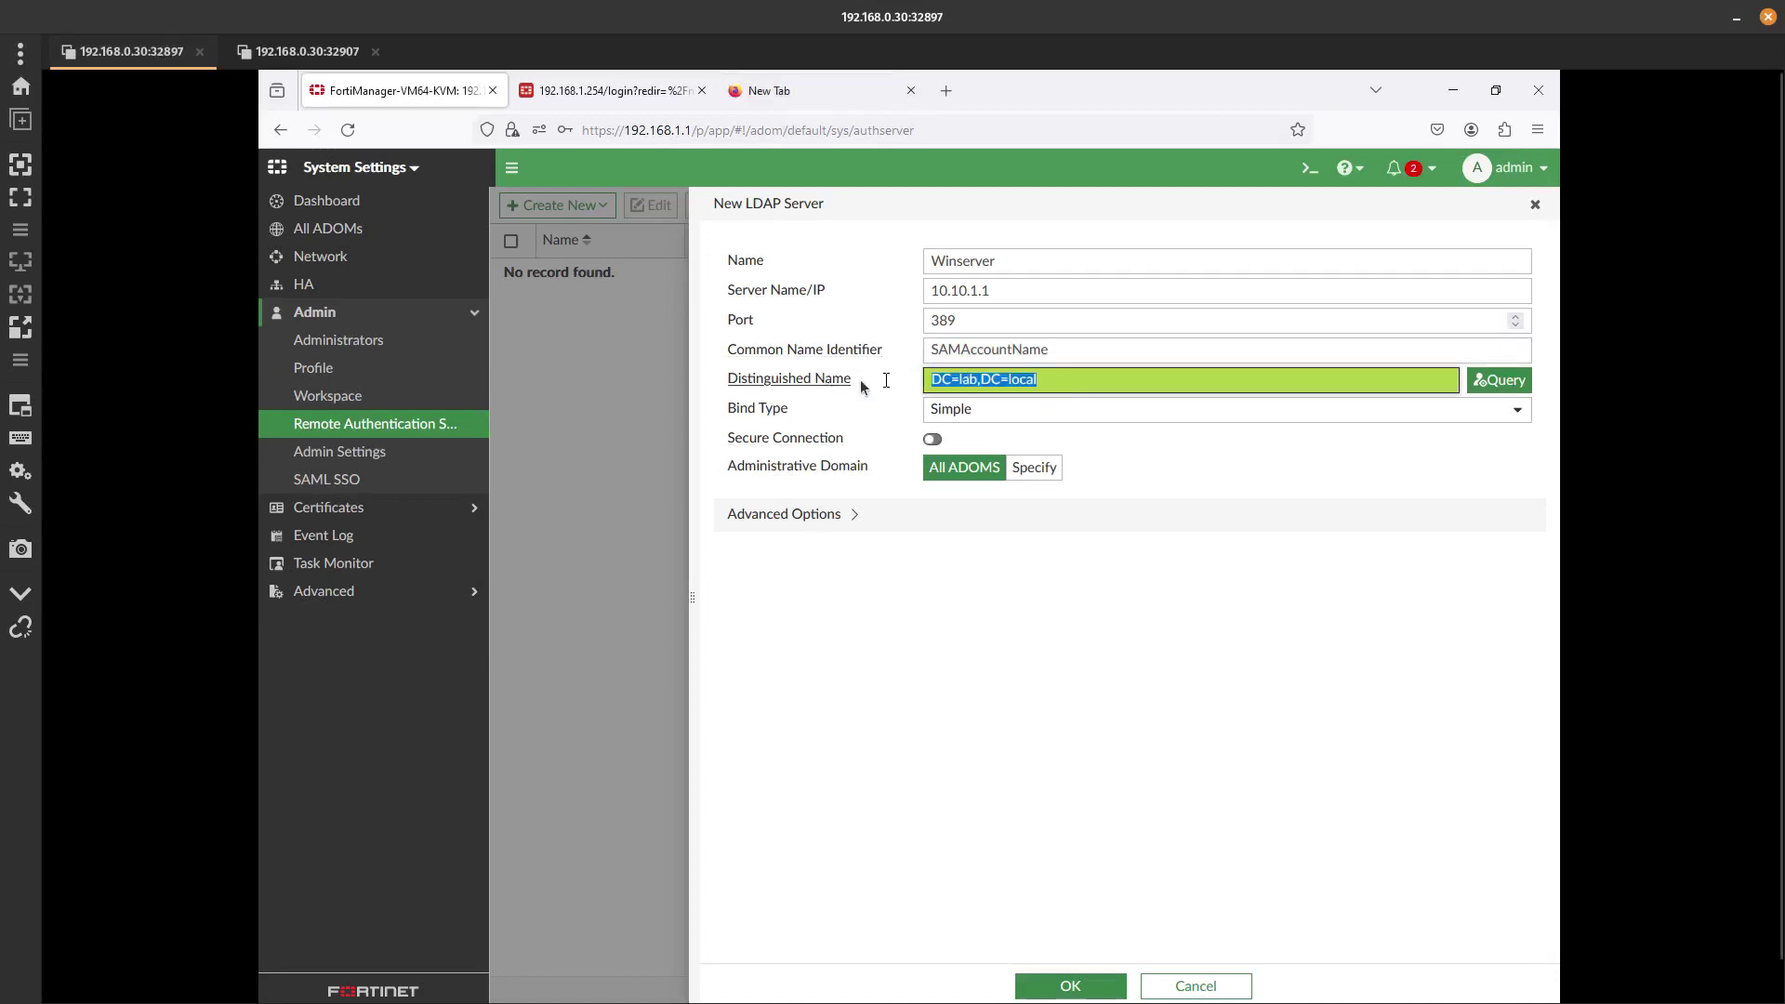
Set Bind Type to Regular with the domain administrator's user DN and password.
left_click(973, 411)
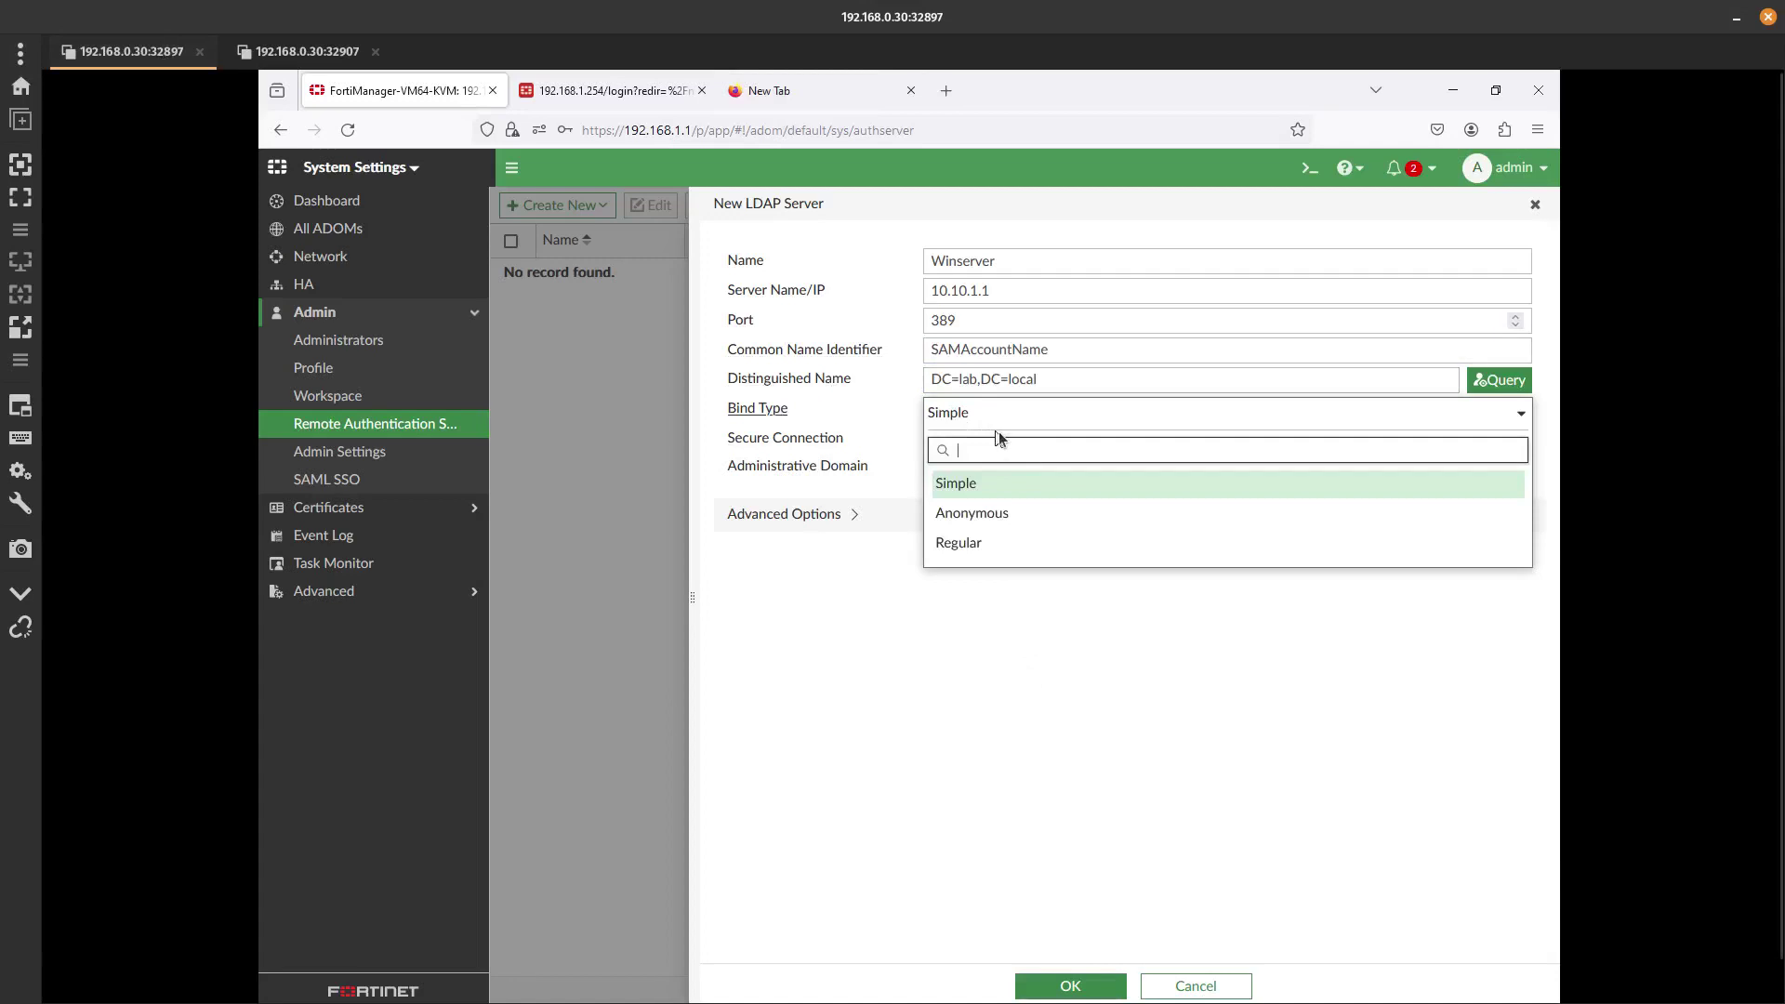
left_click(976, 544)
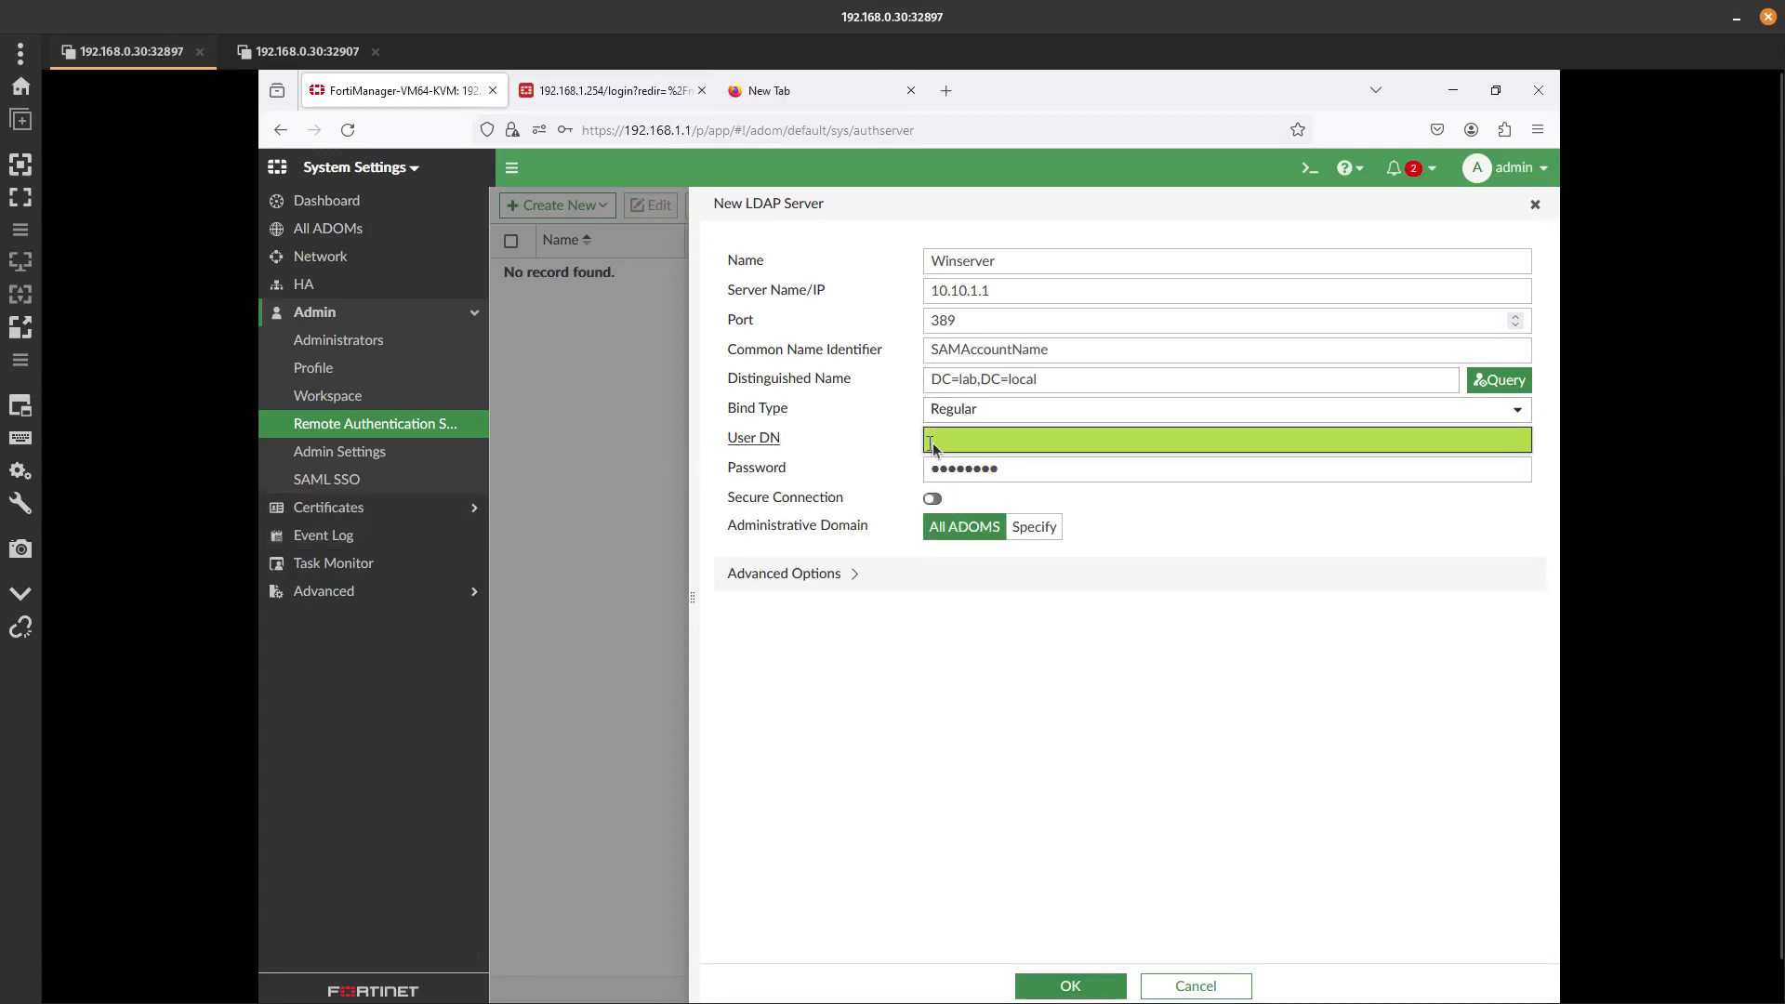
type("administrator@lab")
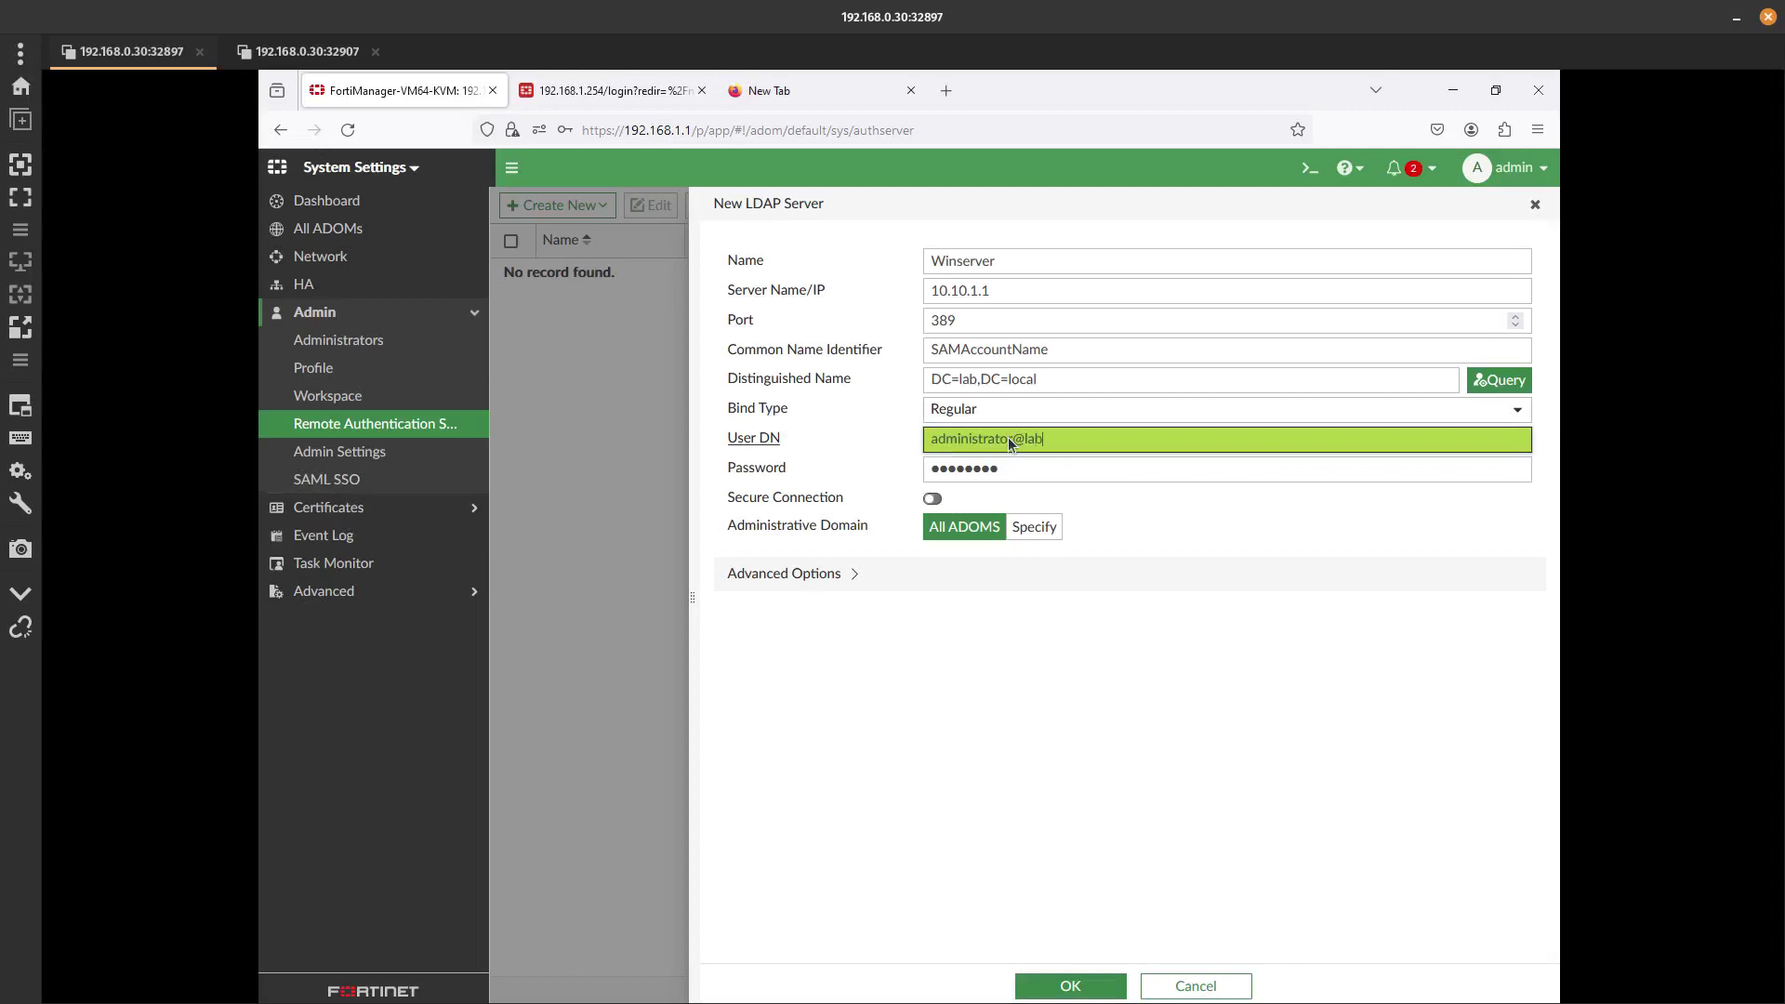
type(".local")
key("Tab")
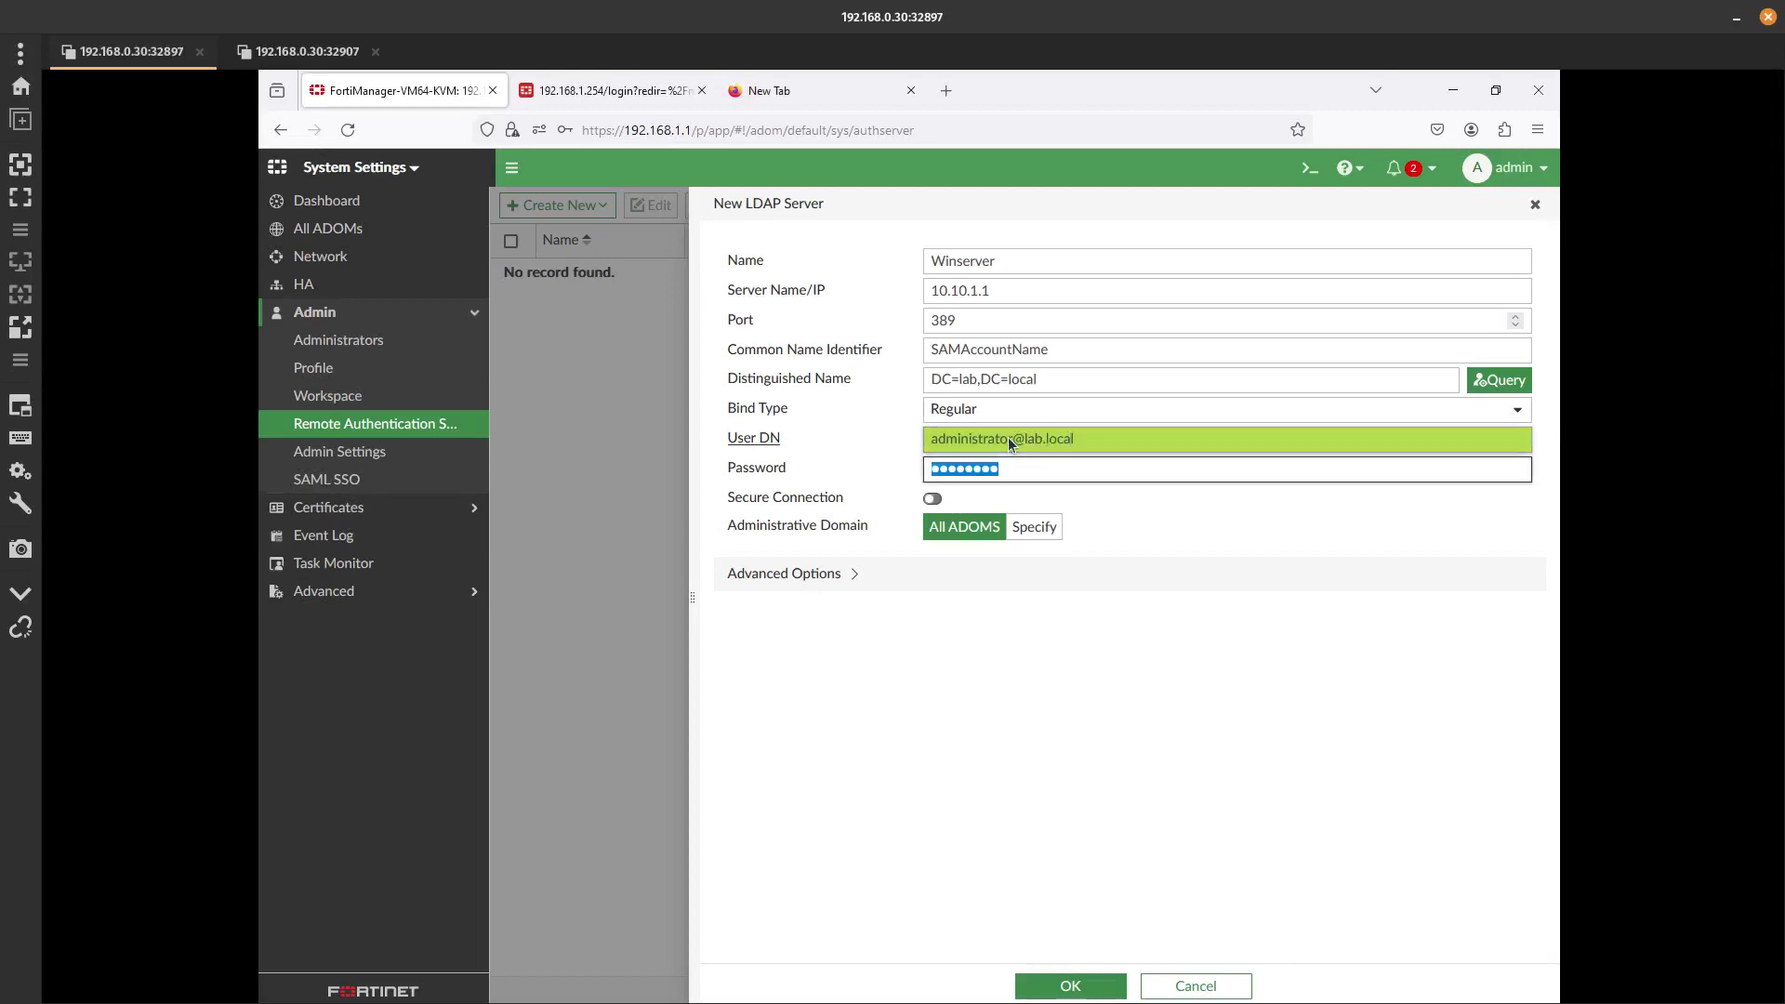
type("****")
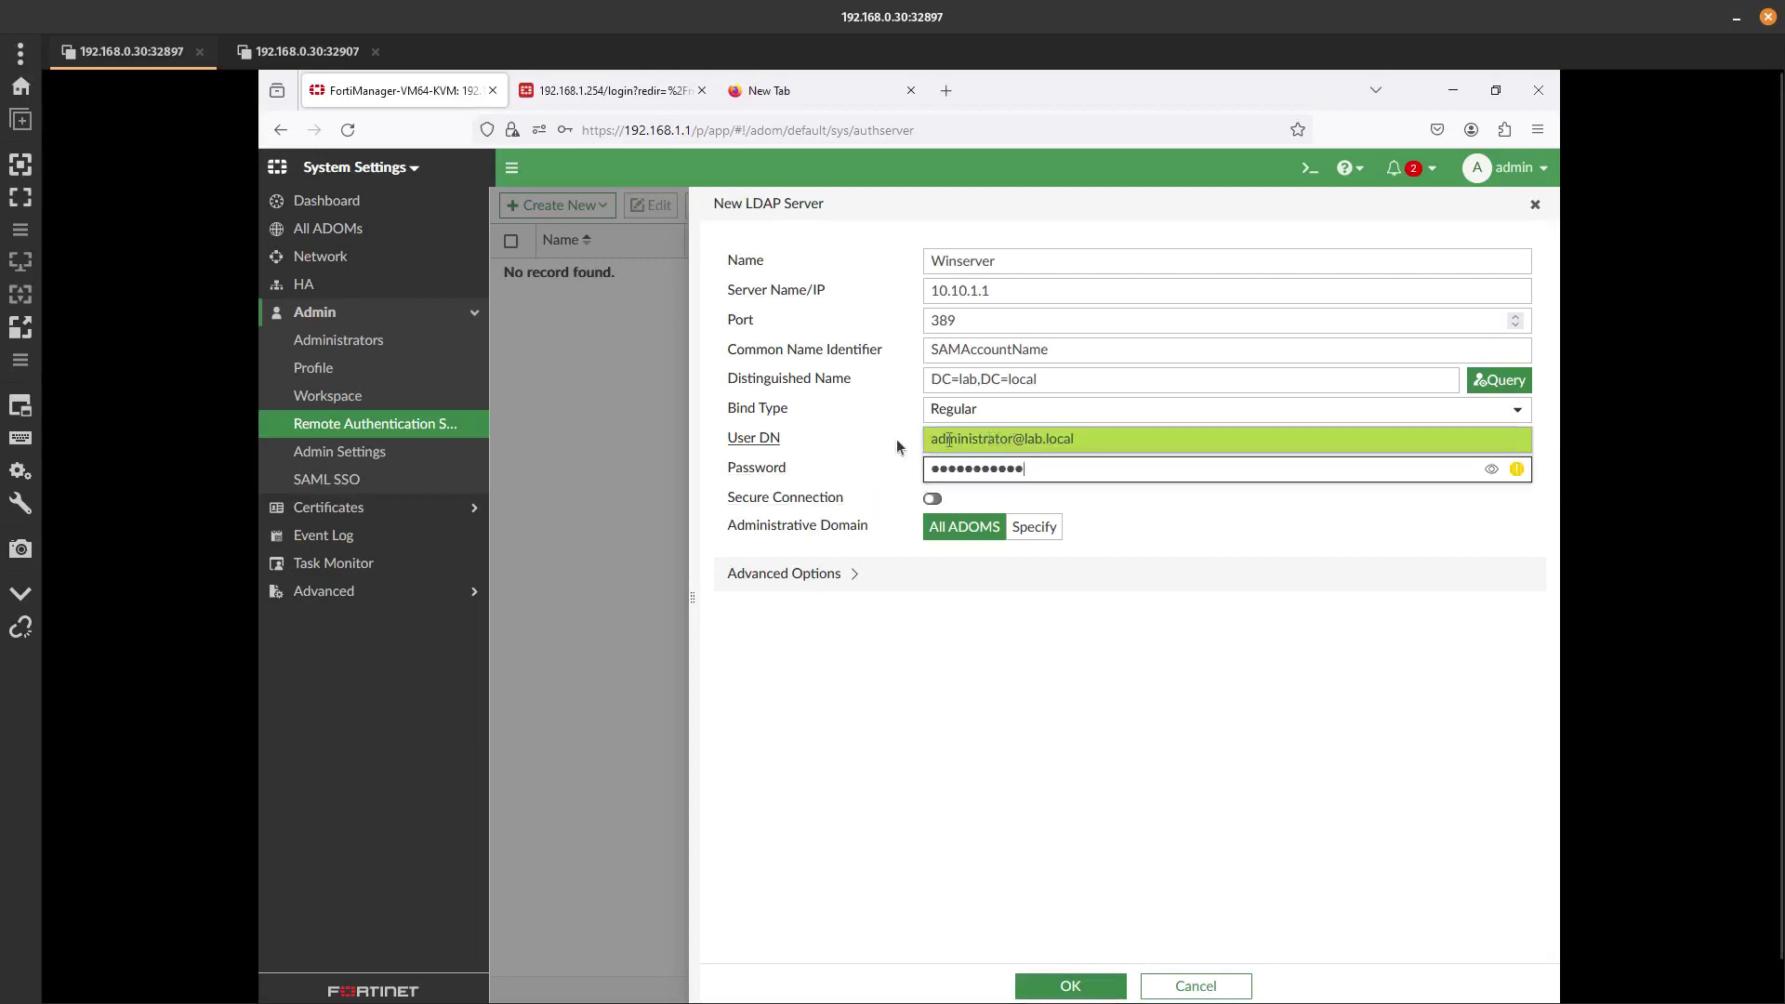
left_click(359, 58)
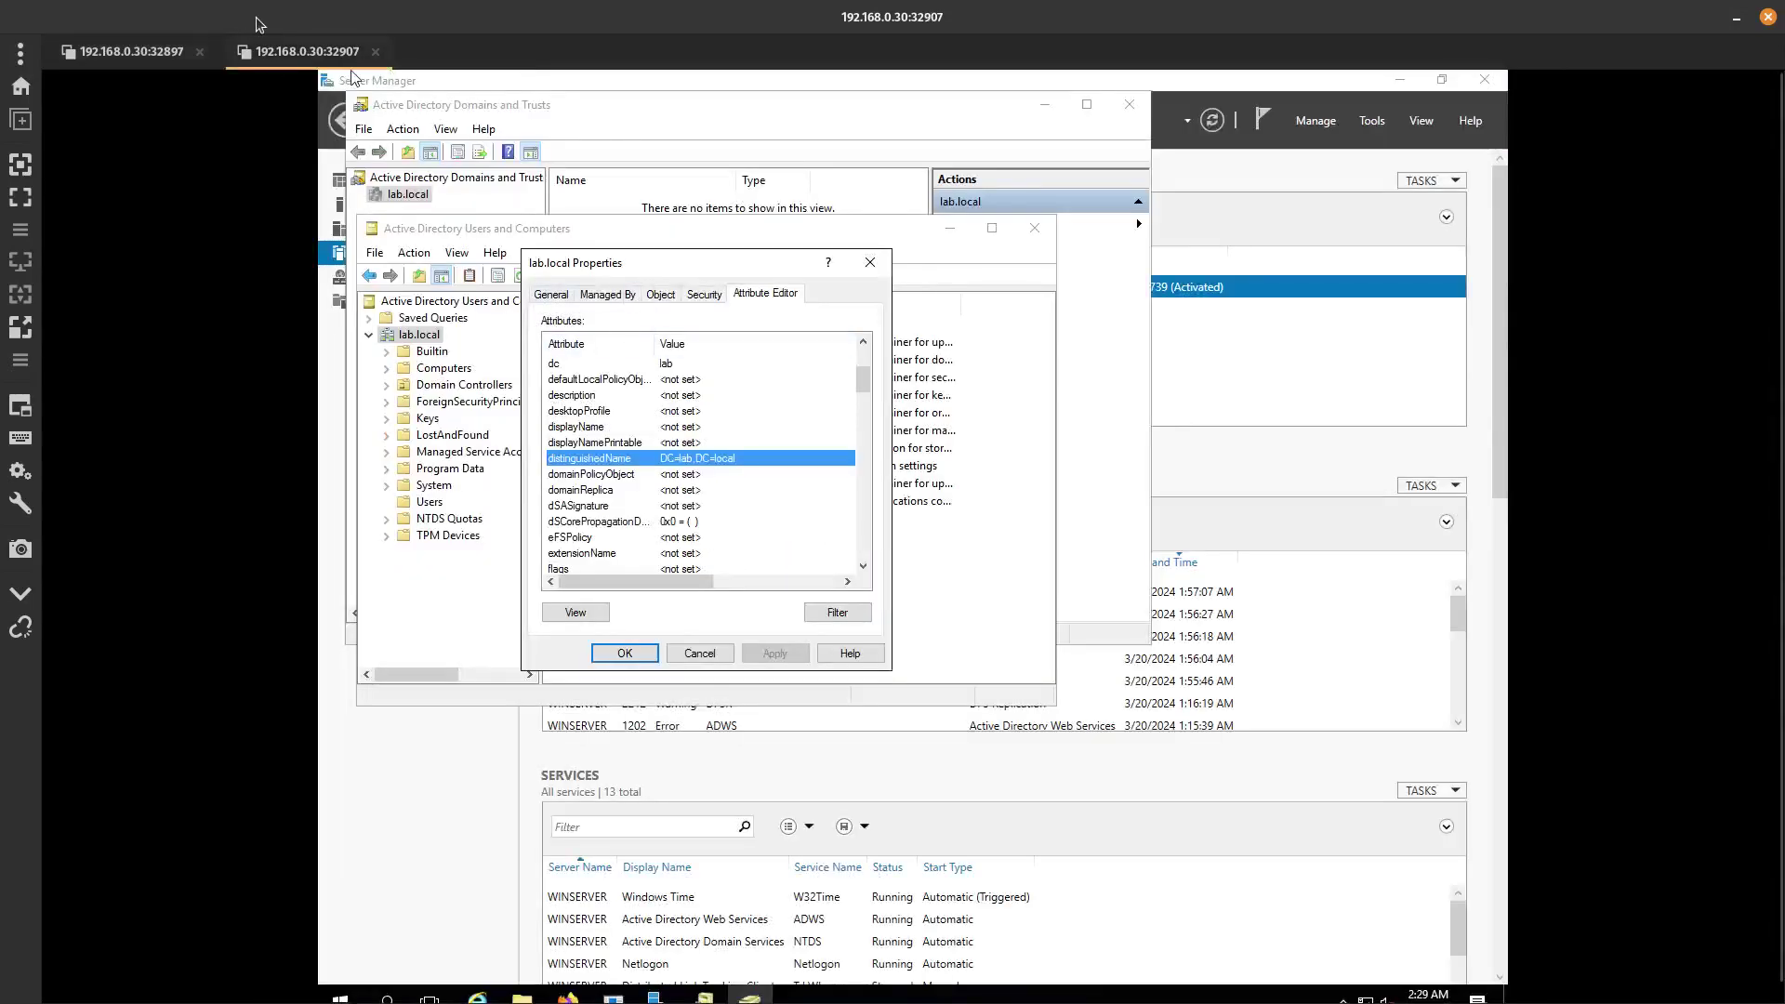
left_click(170, 51)
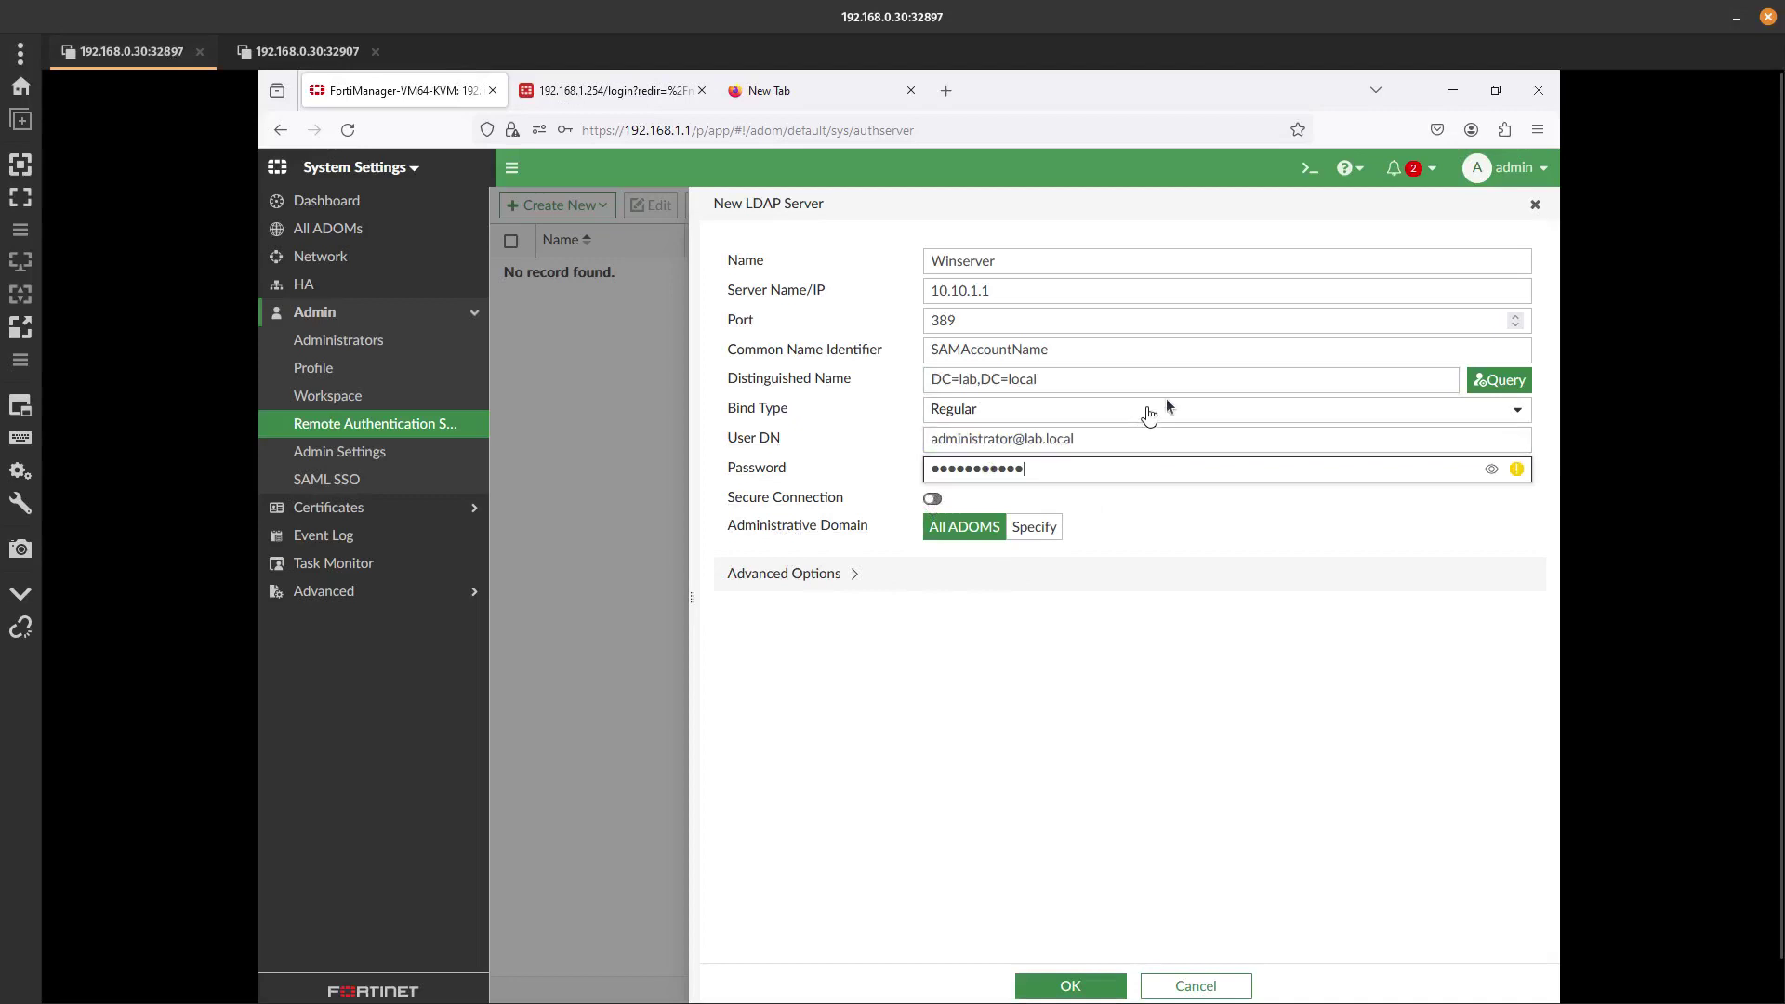
Query the directory, select CN=Users, and save the Winserver LDAP server.
left_click(1495, 381)
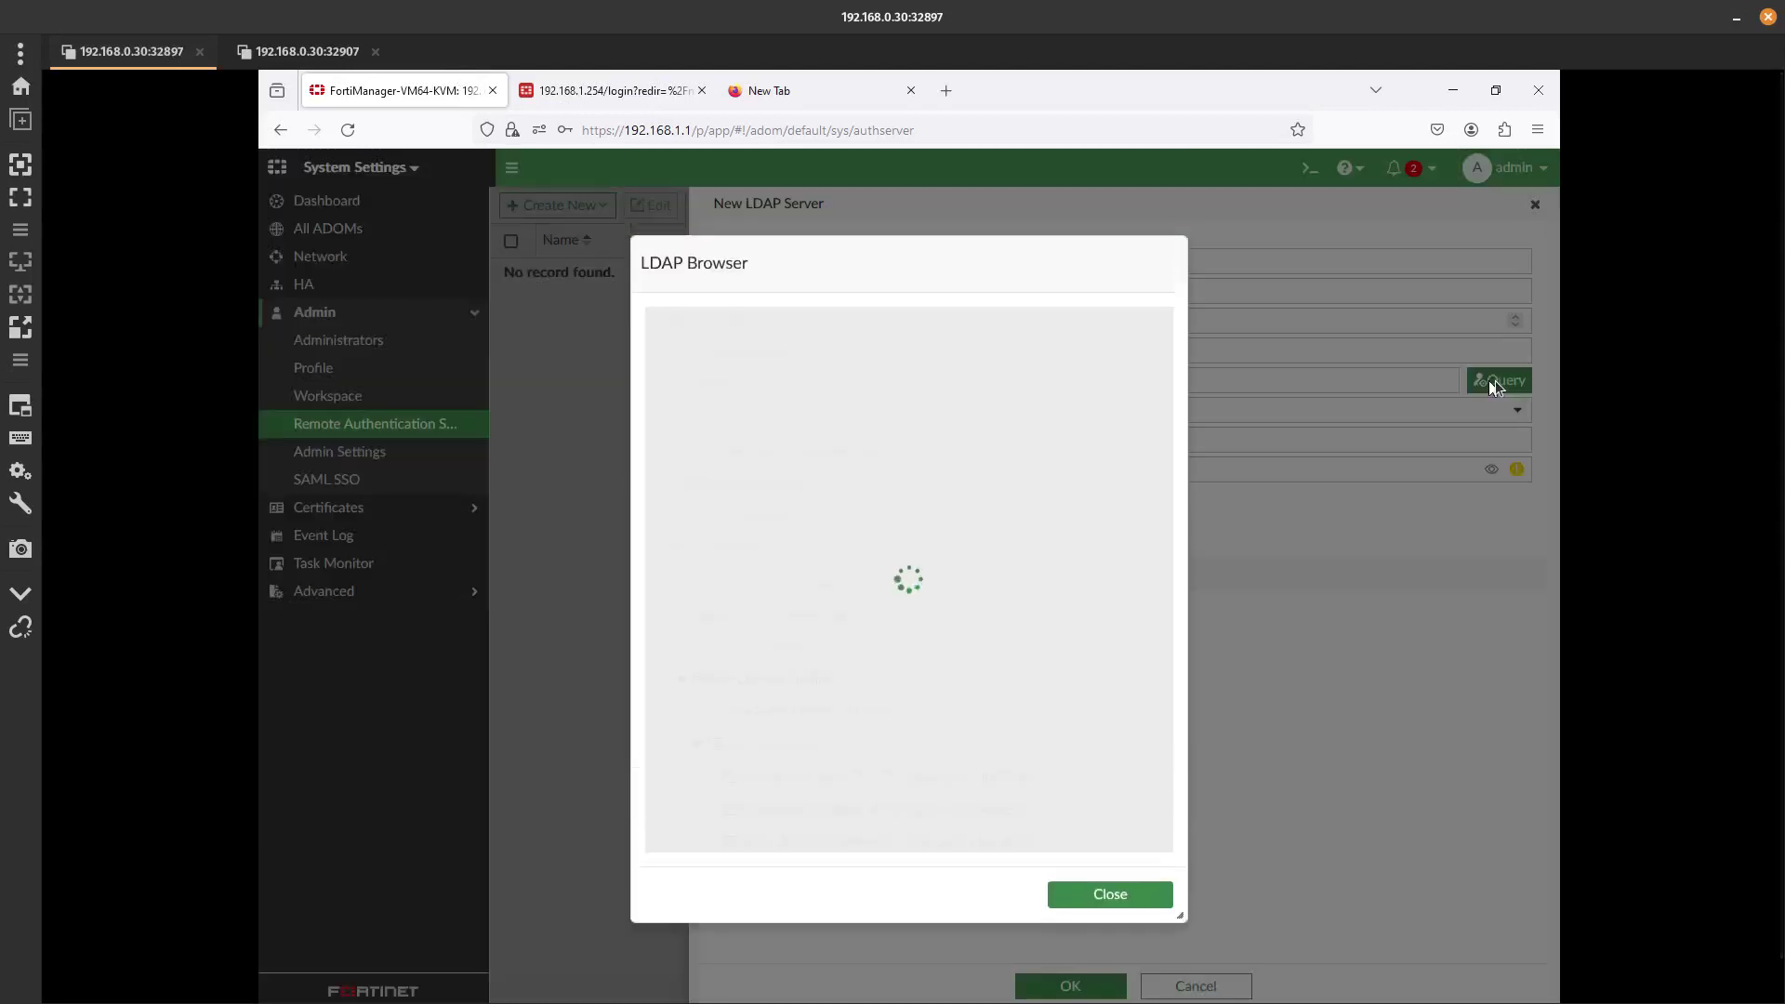
scroll(846, 625, "down", 5)
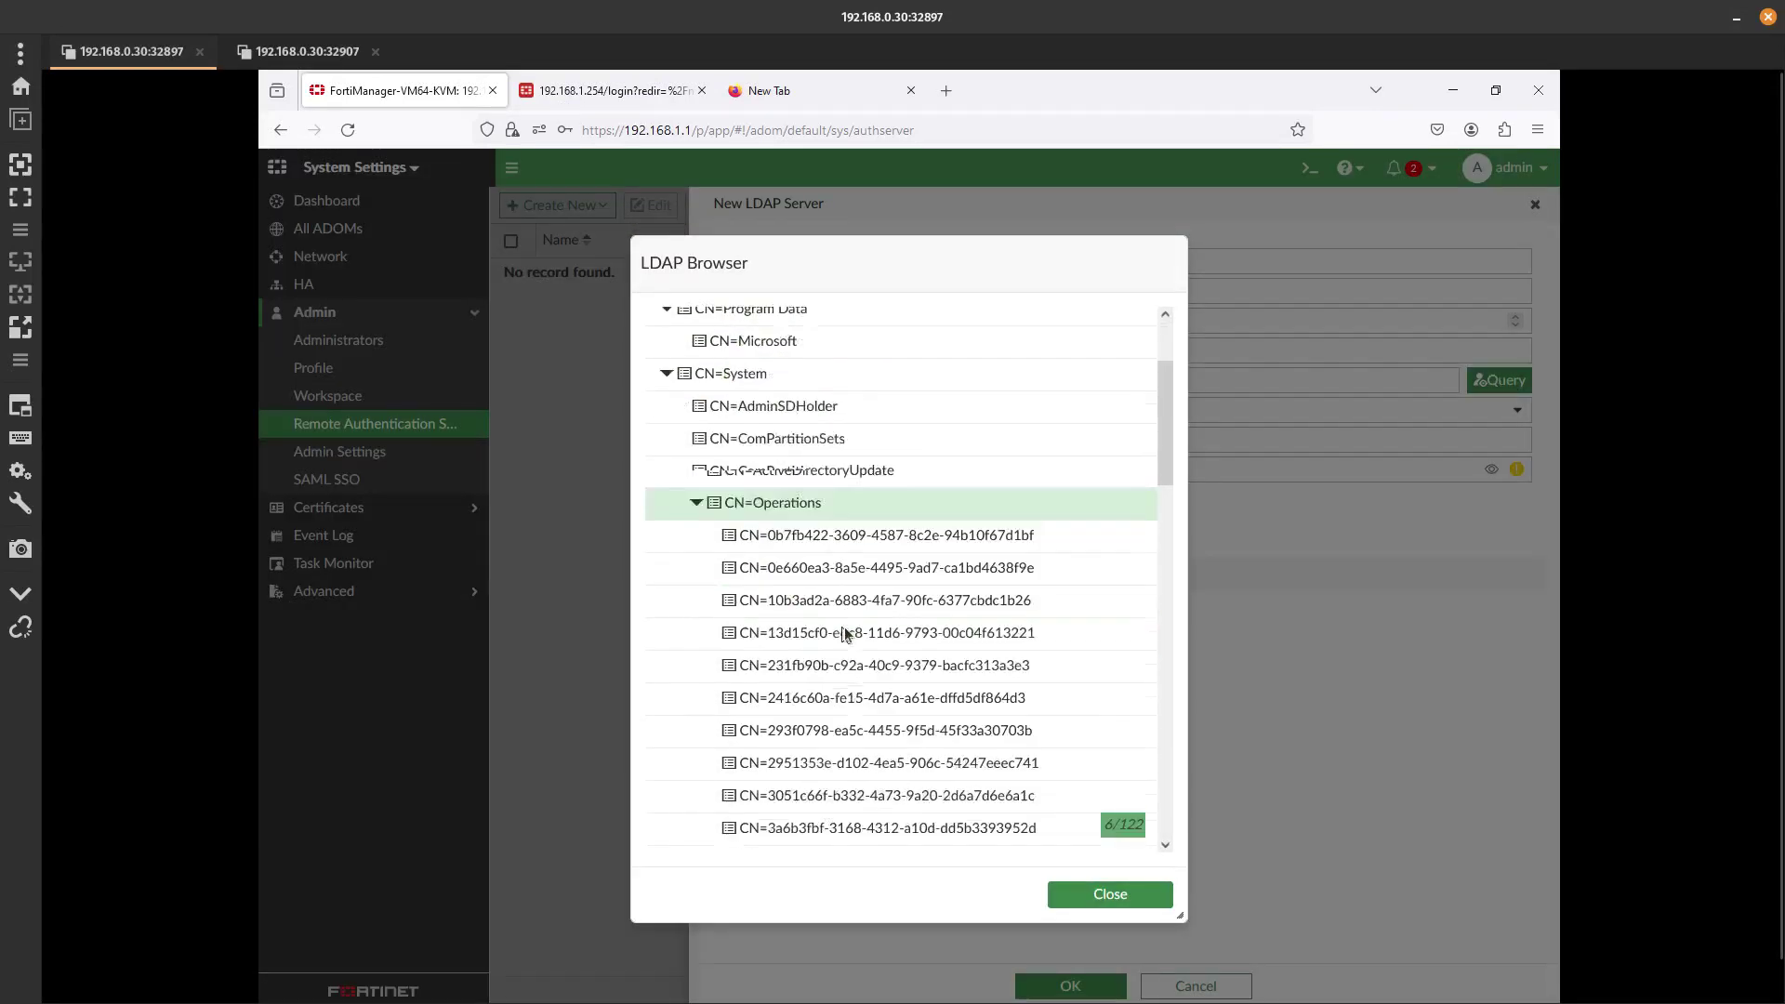
scroll(844, 627, "up", 5)
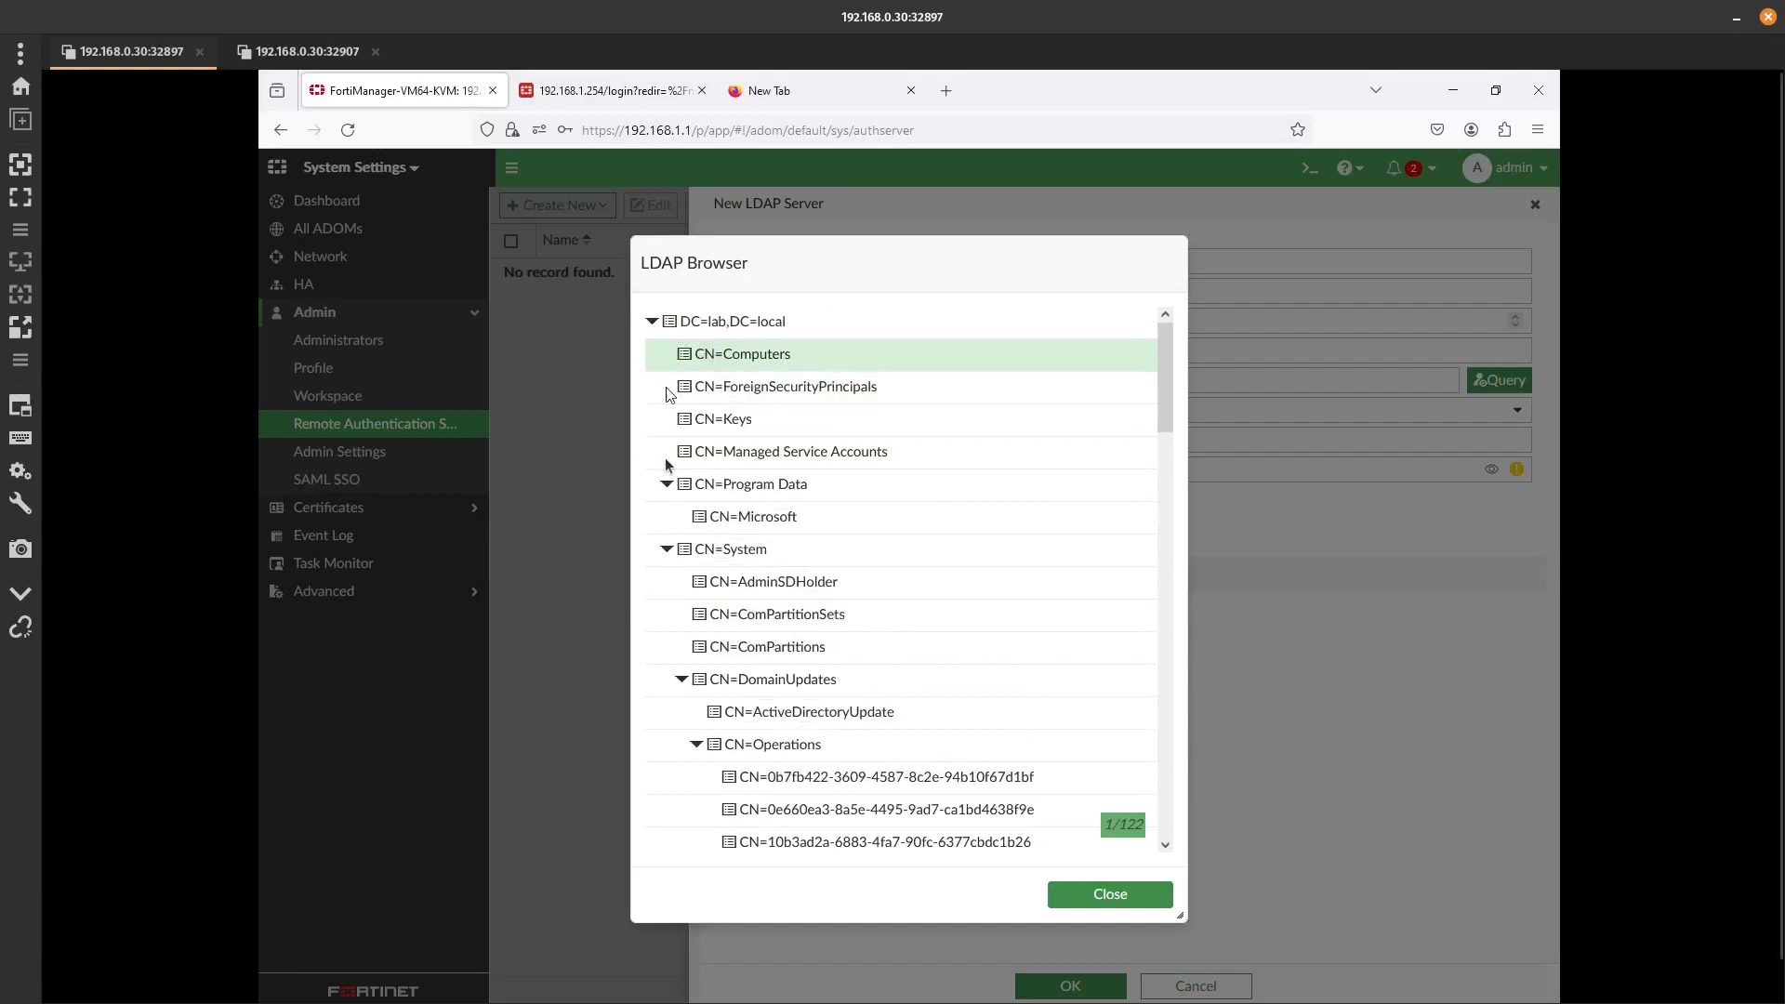
left_click(666, 485)
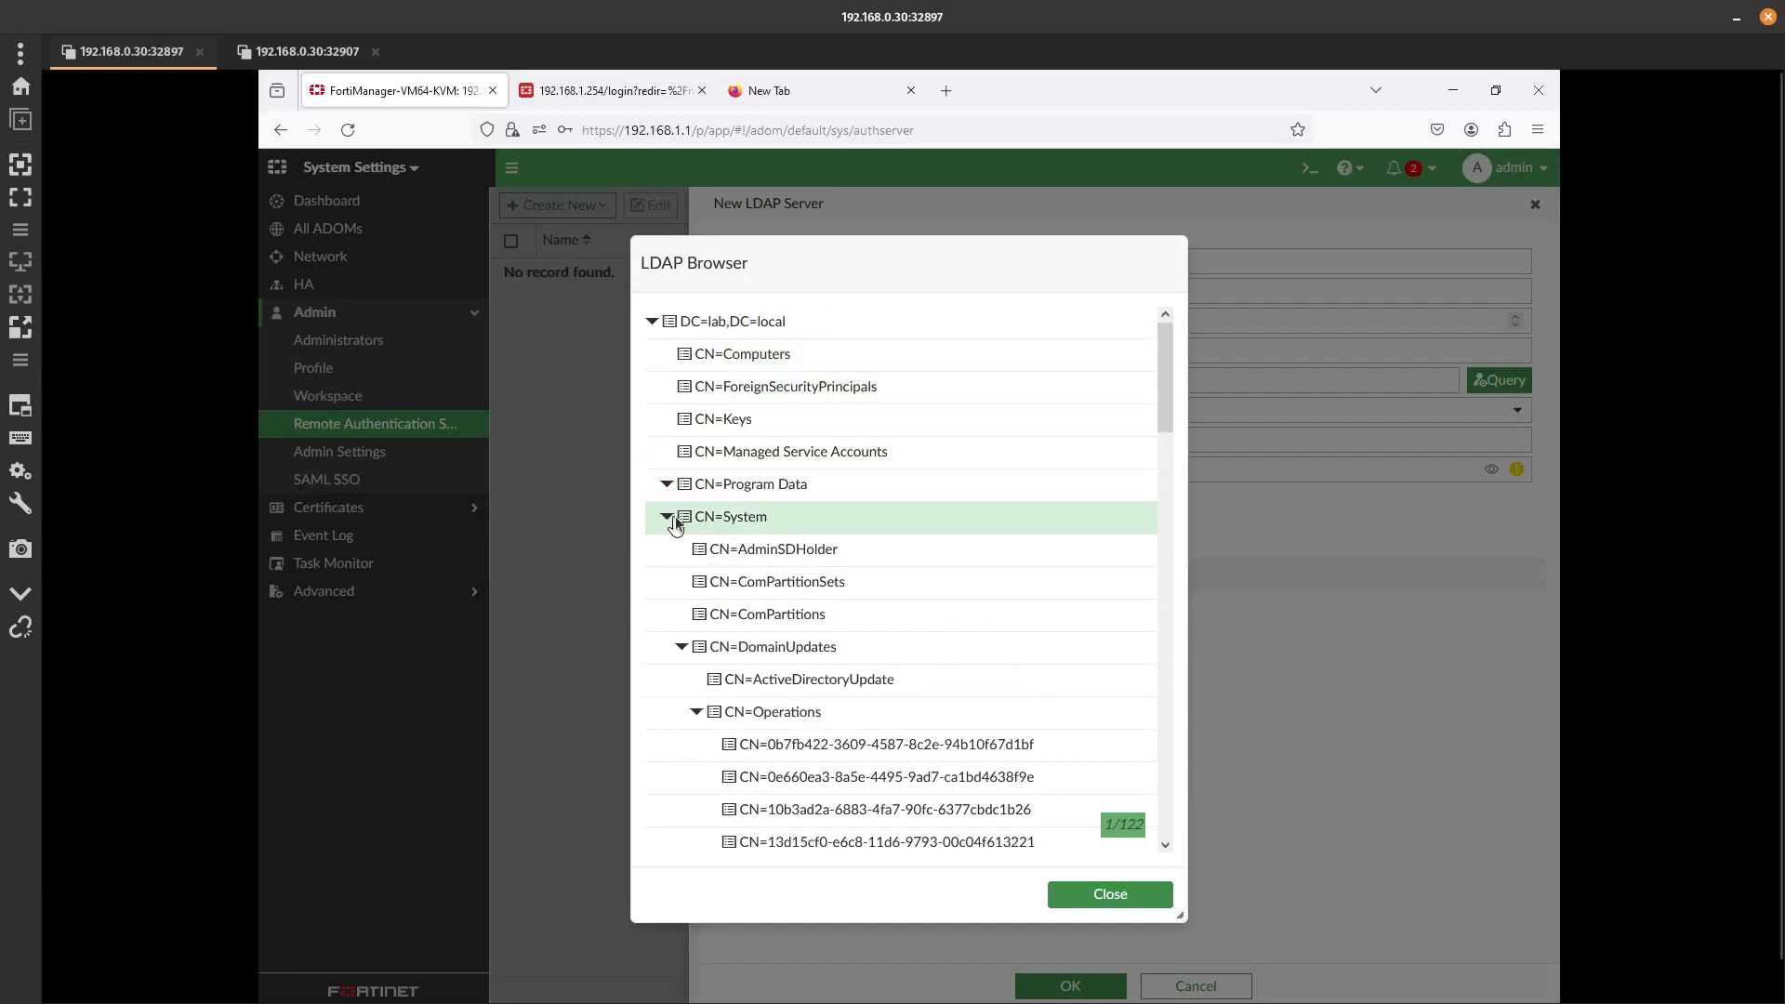
left_click(666, 517)
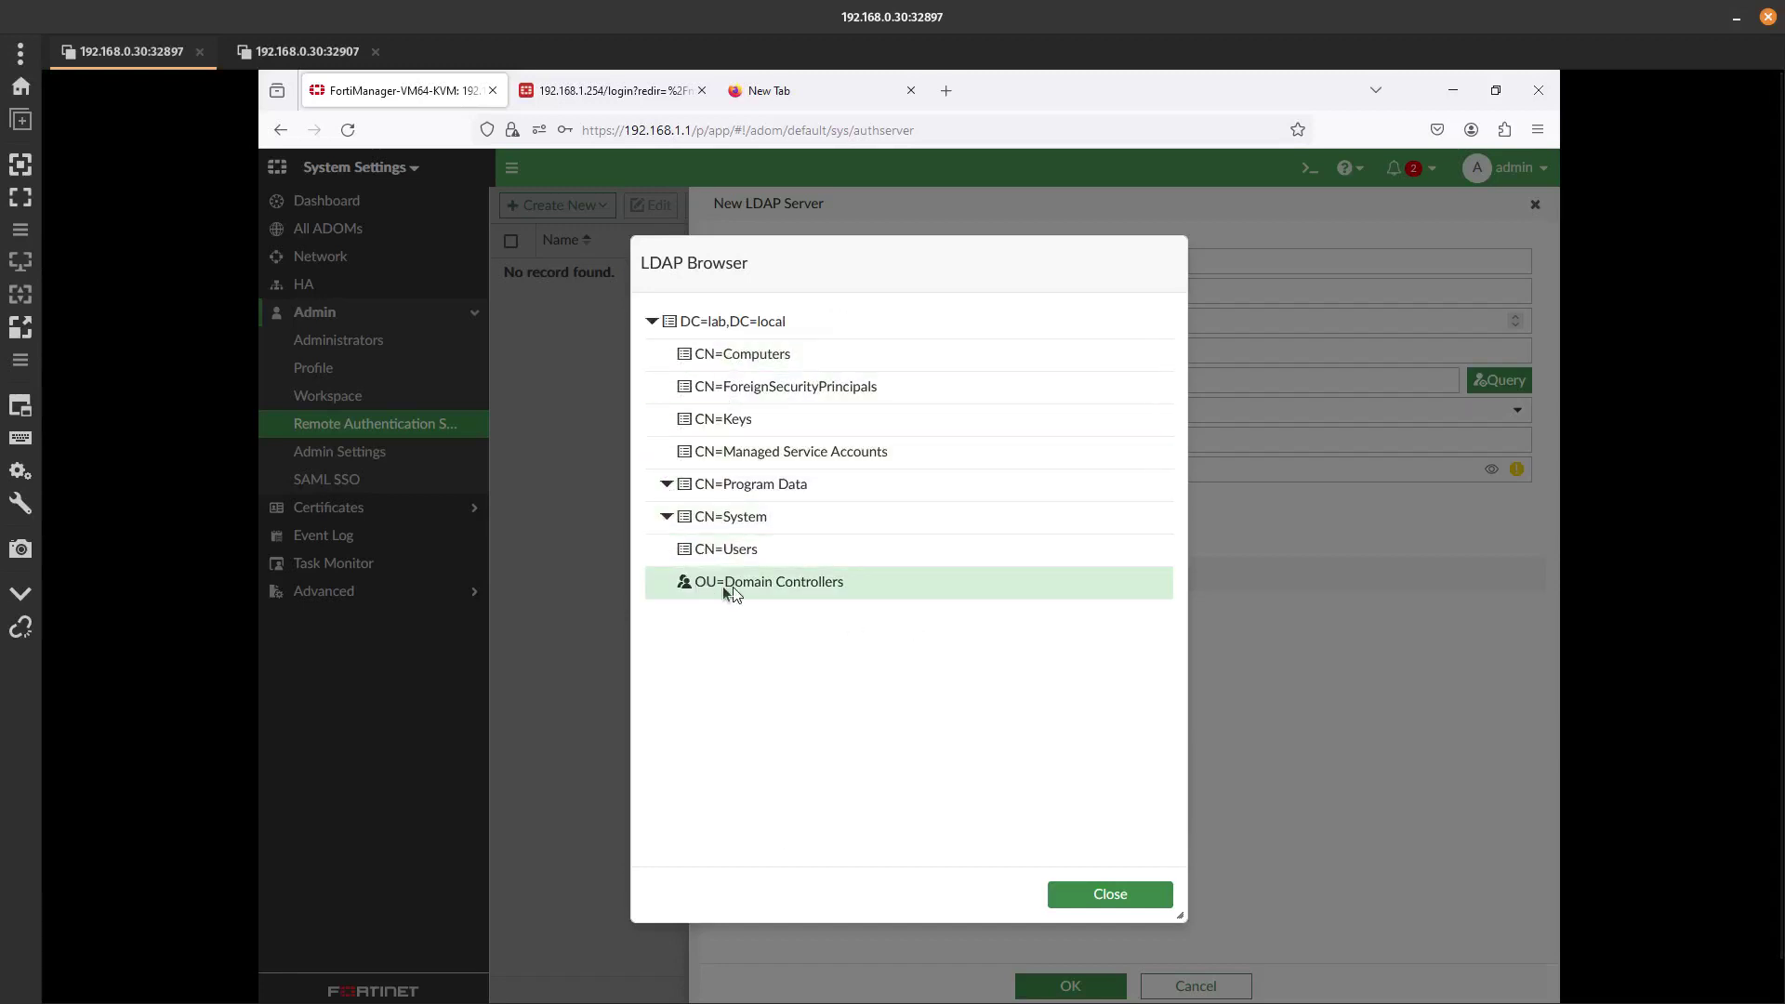
left_click(723, 555)
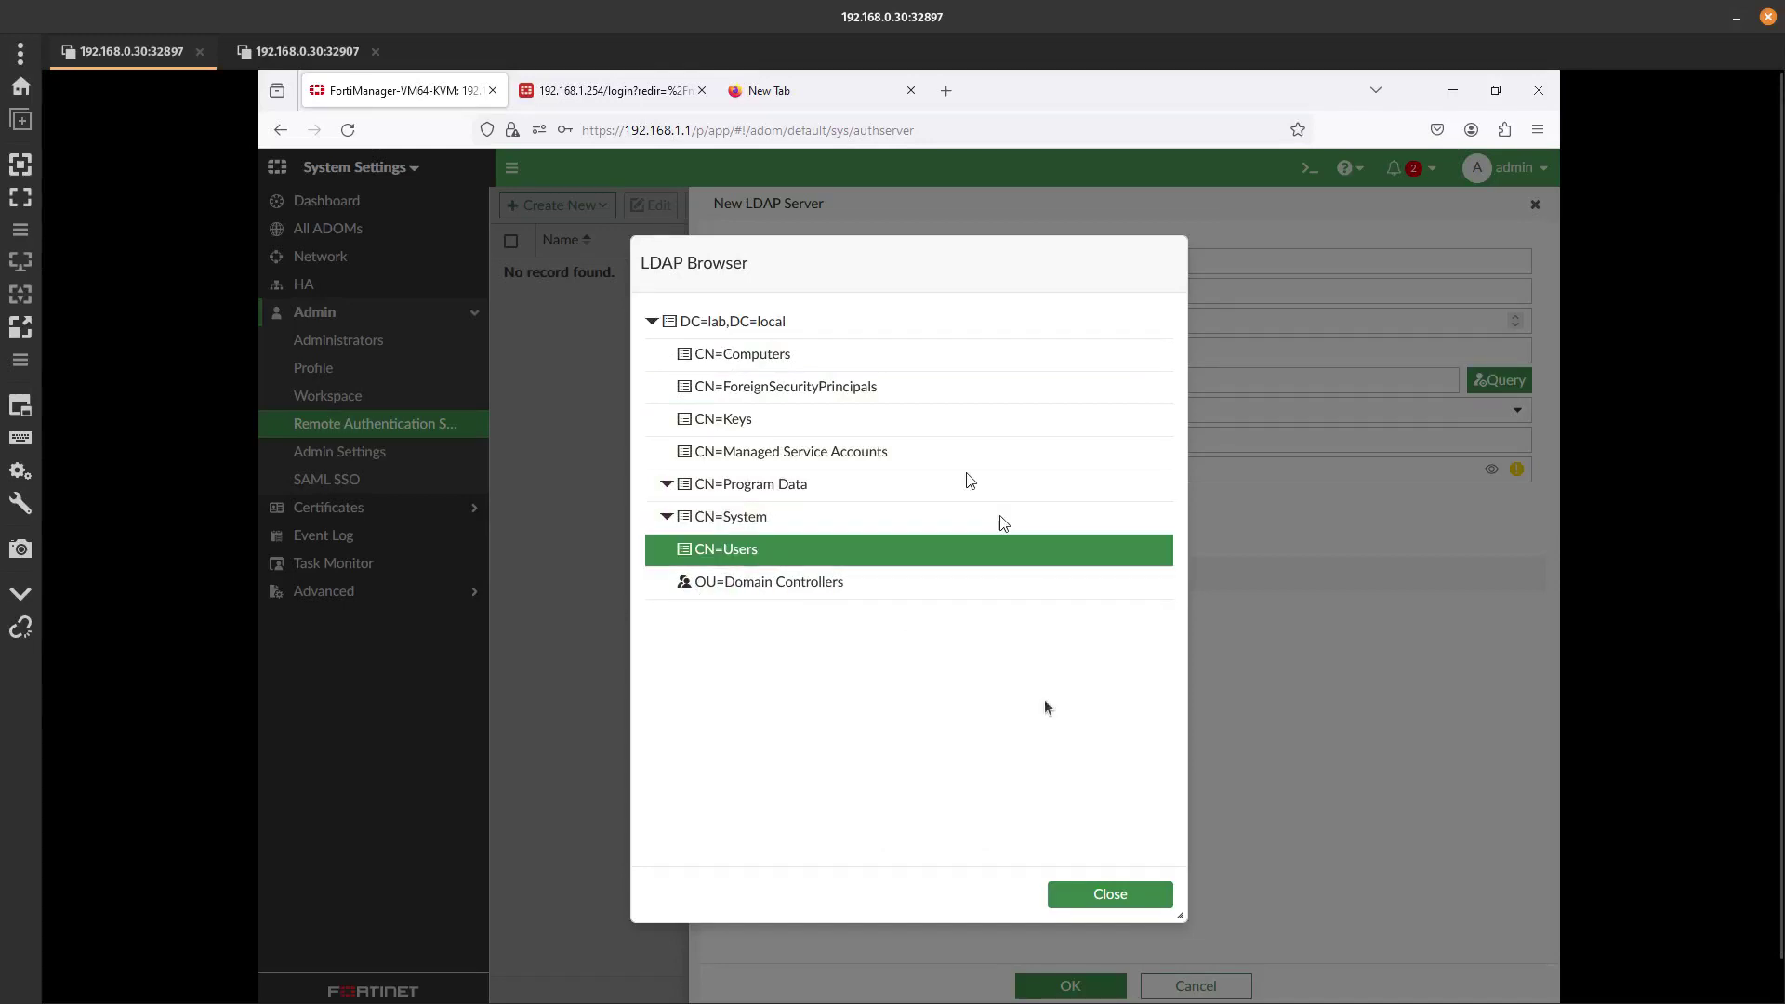
left_click(1110, 896)
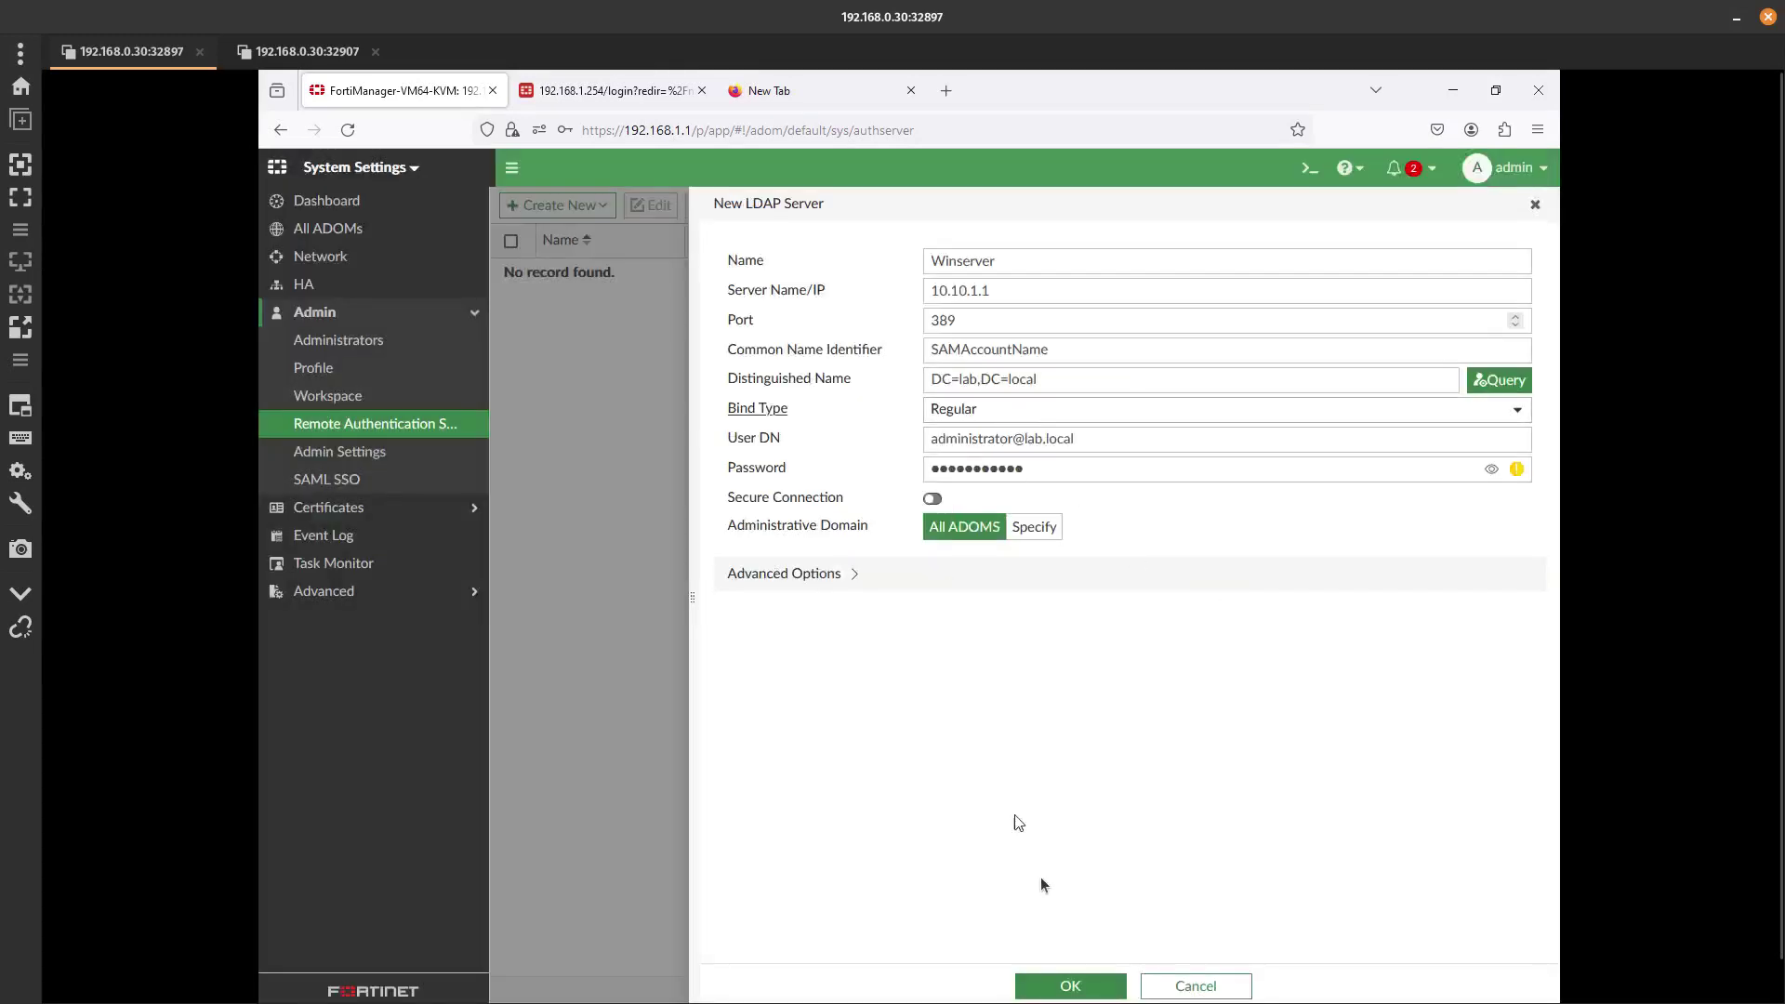
left_click(1071, 987)
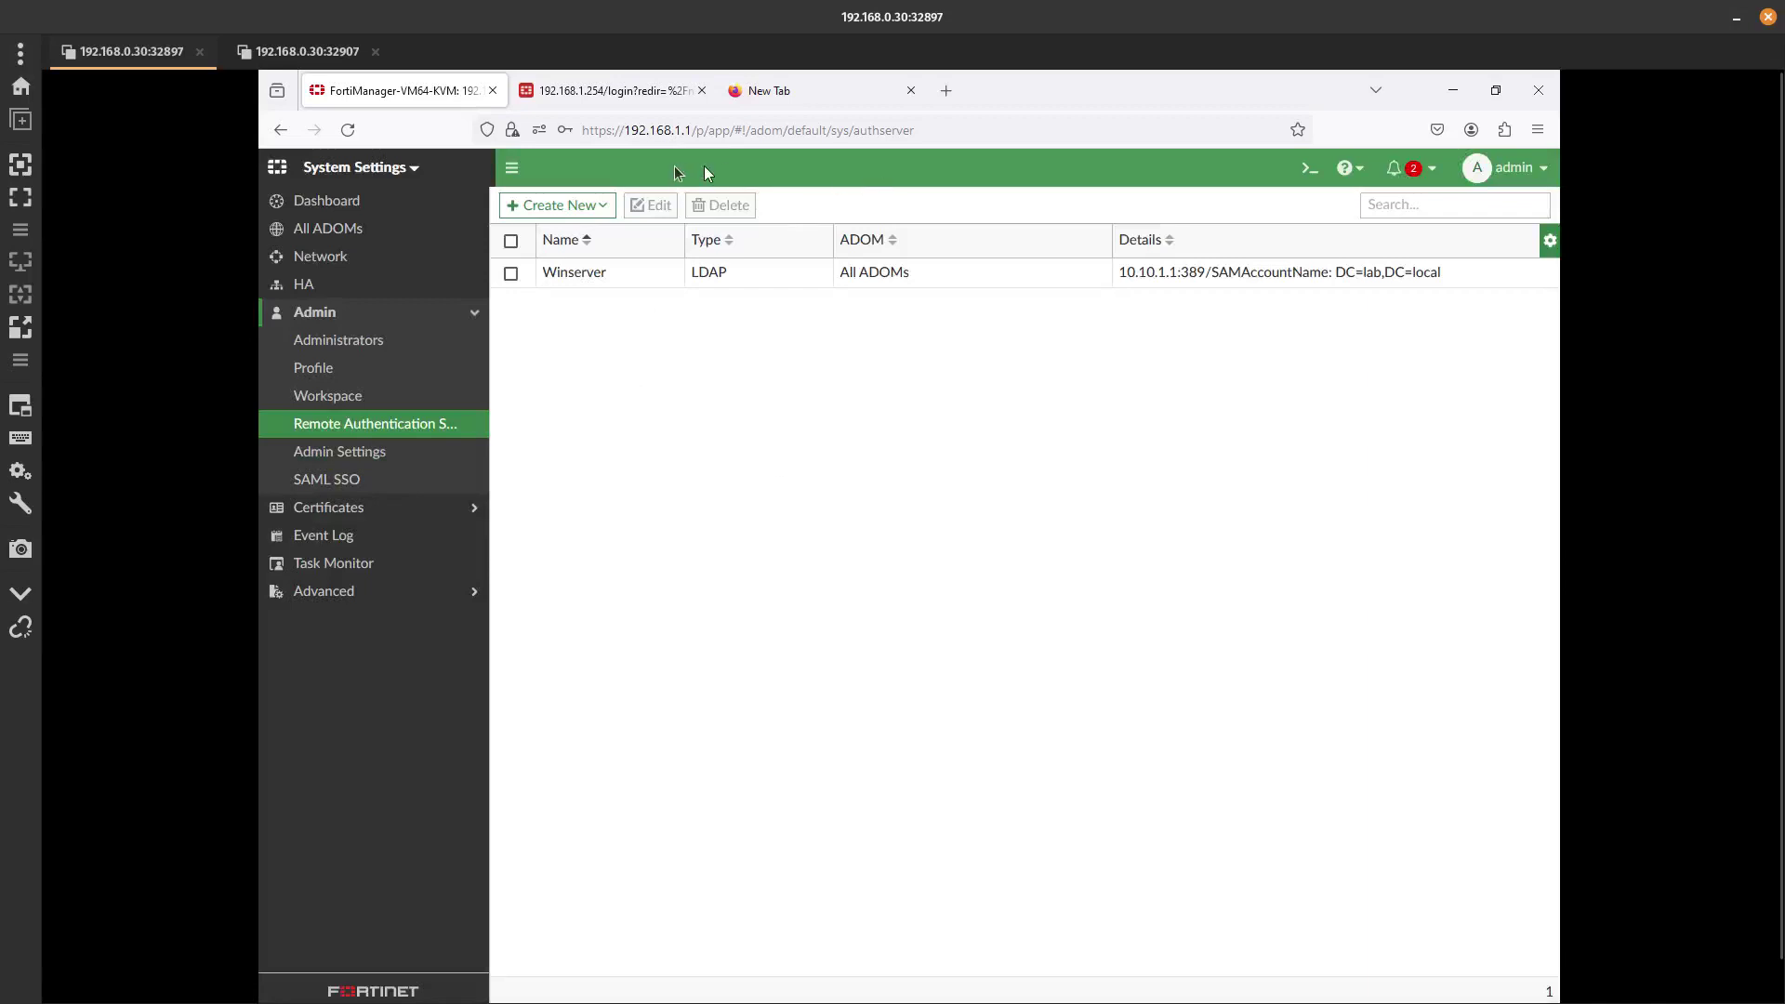
Create a new Administrator entry from Admin > Administrators.
left_click(377, 337)
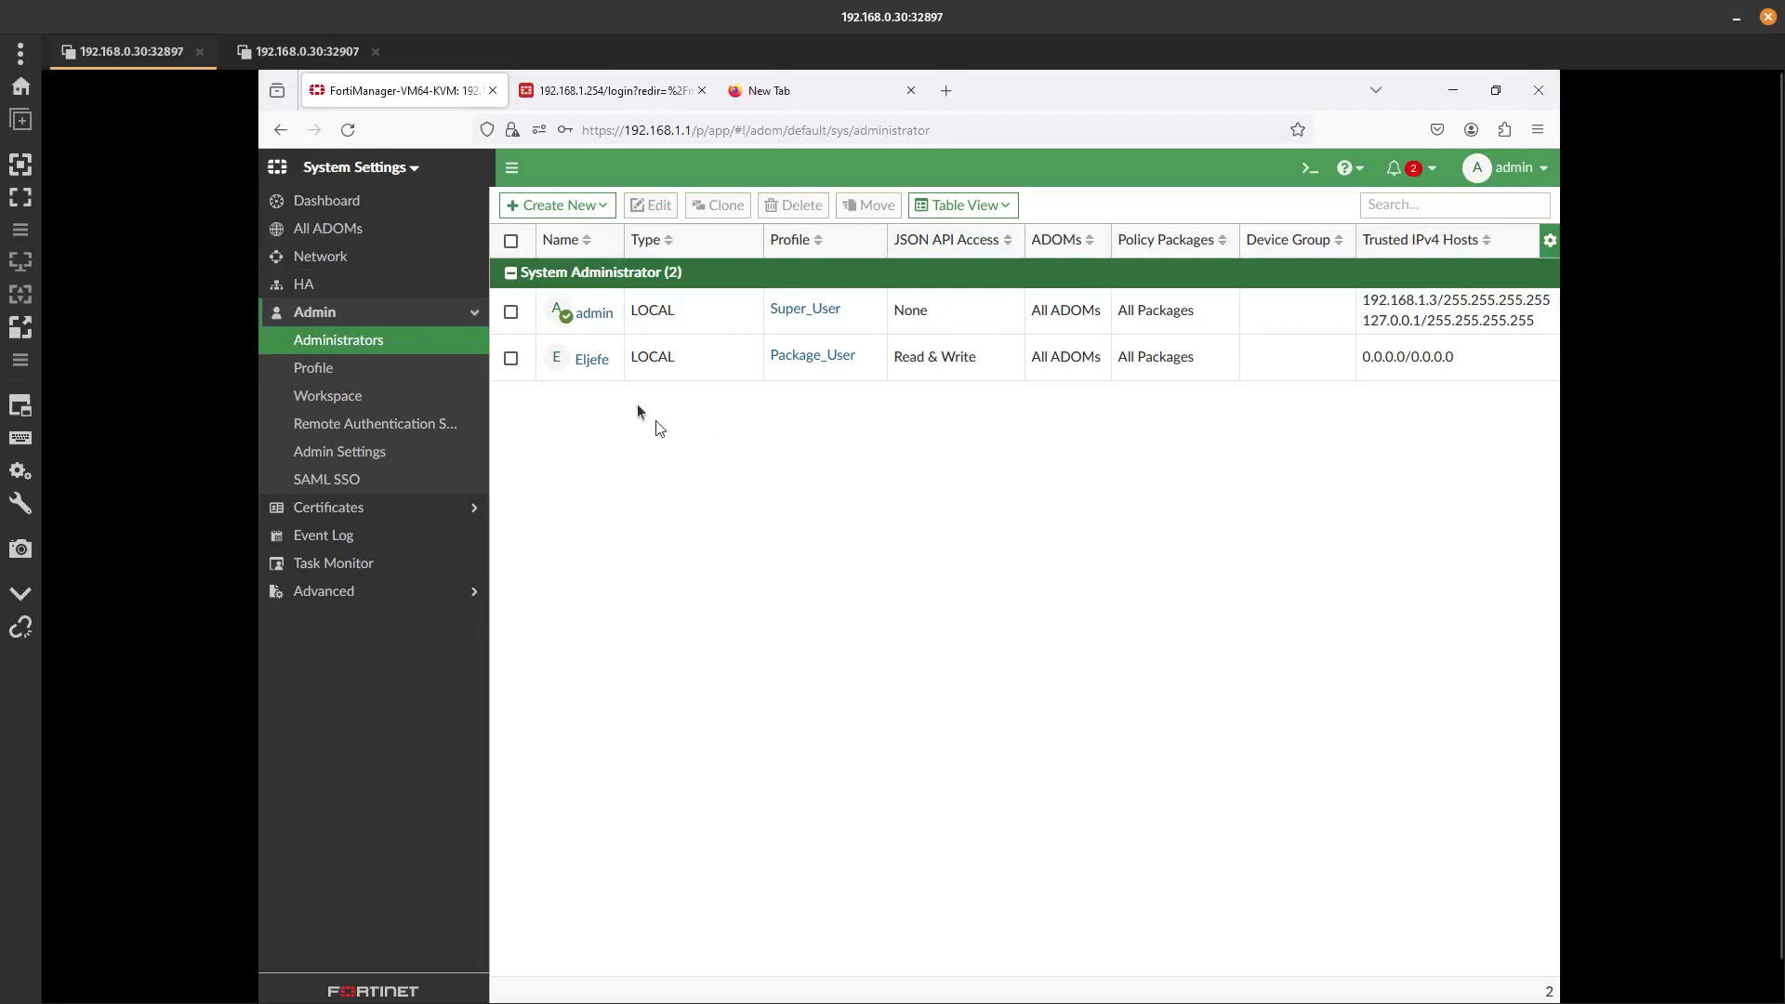
left_click(593, 202)
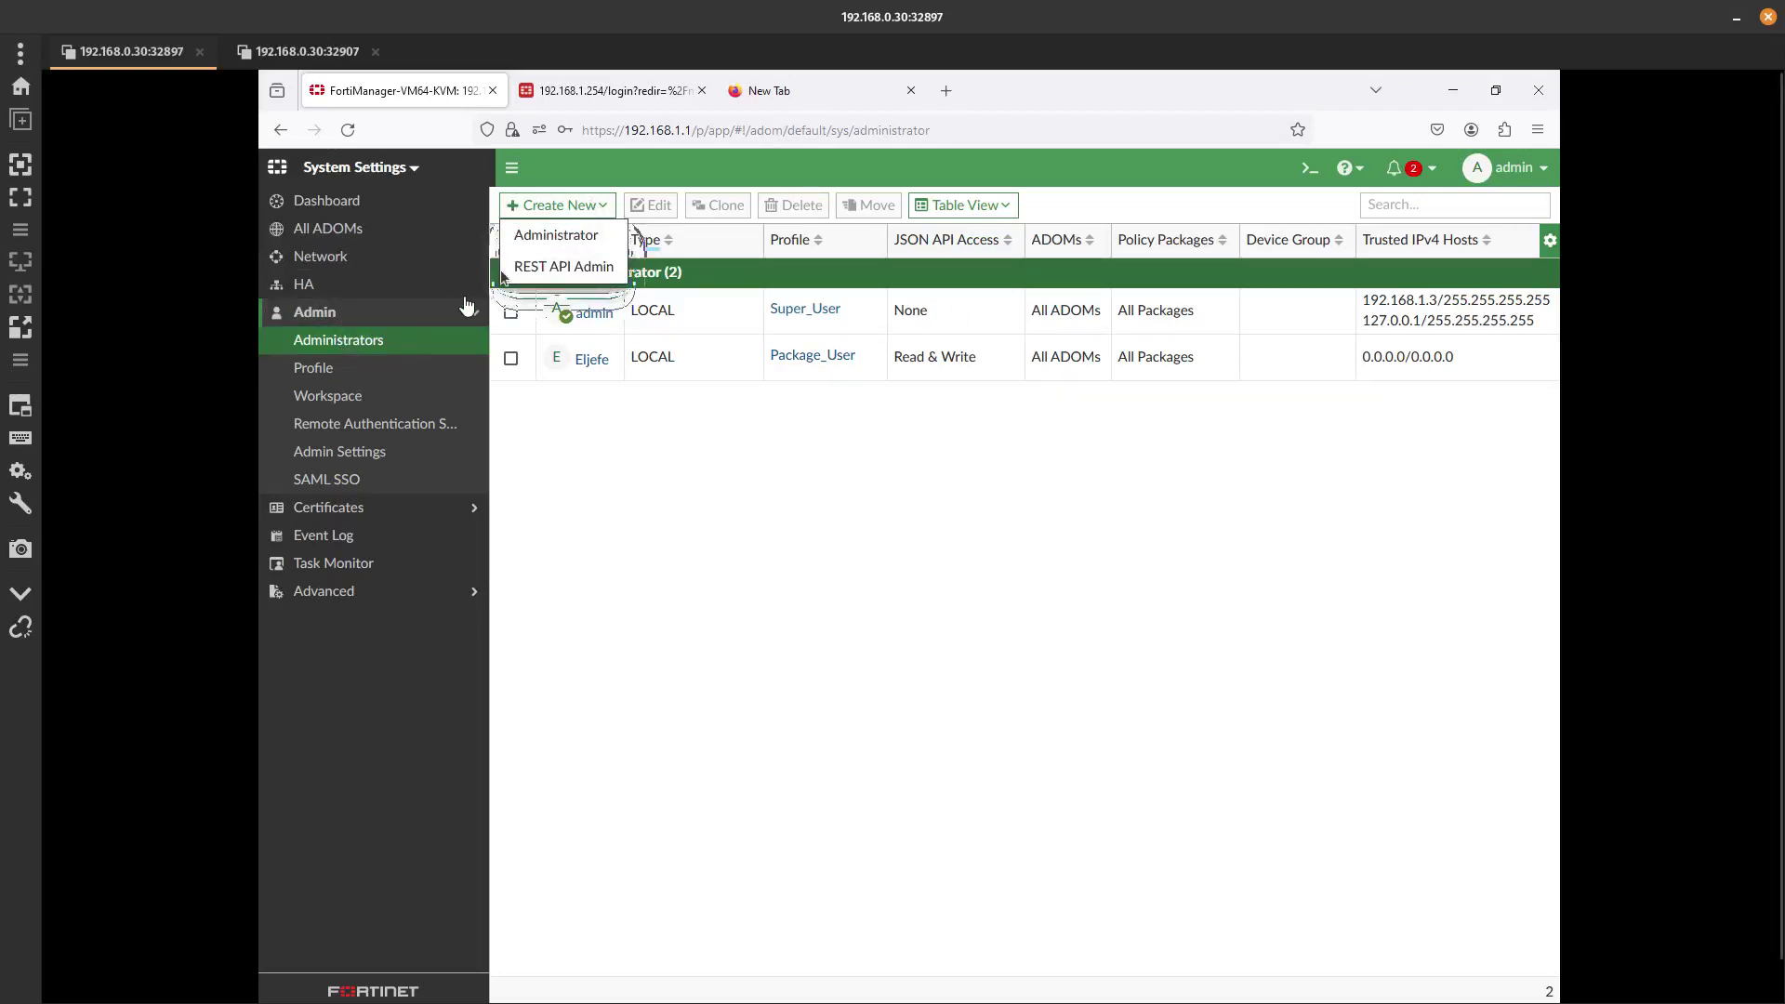
left_click(557, 238)
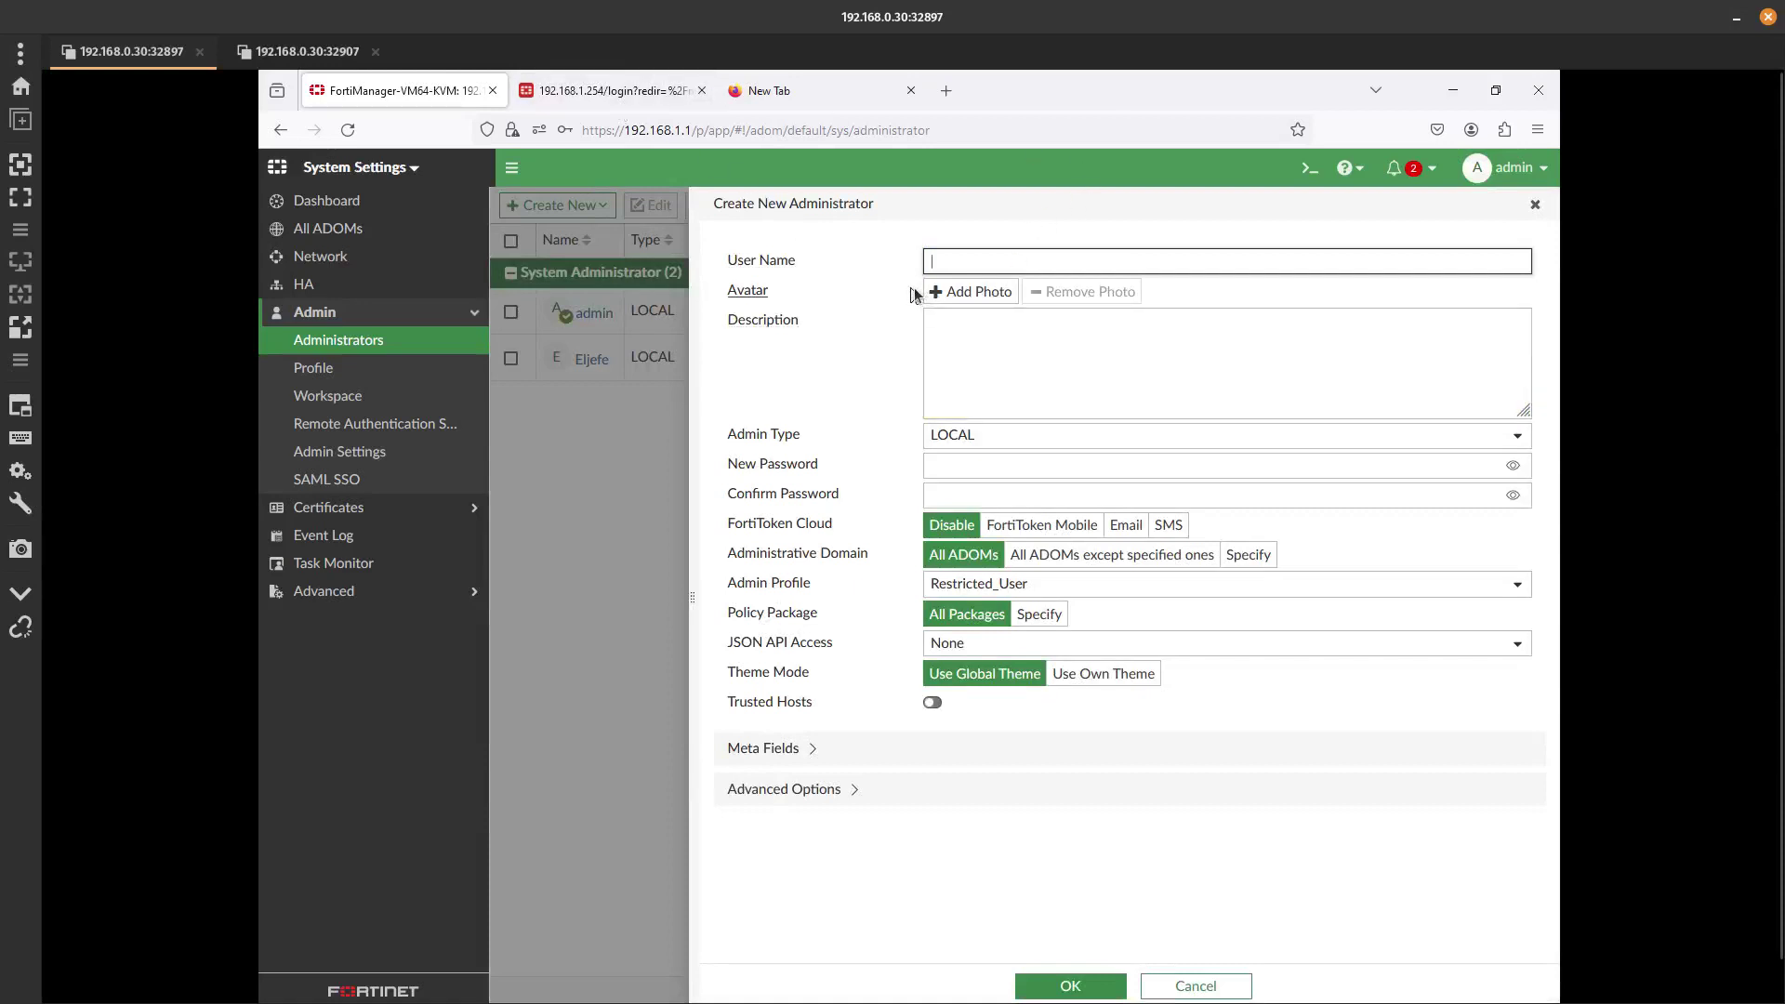
Name the administrator fortimanager1 and make it LDAP type on Winserver.
left_click(987, 256)
type("fortimanager1")
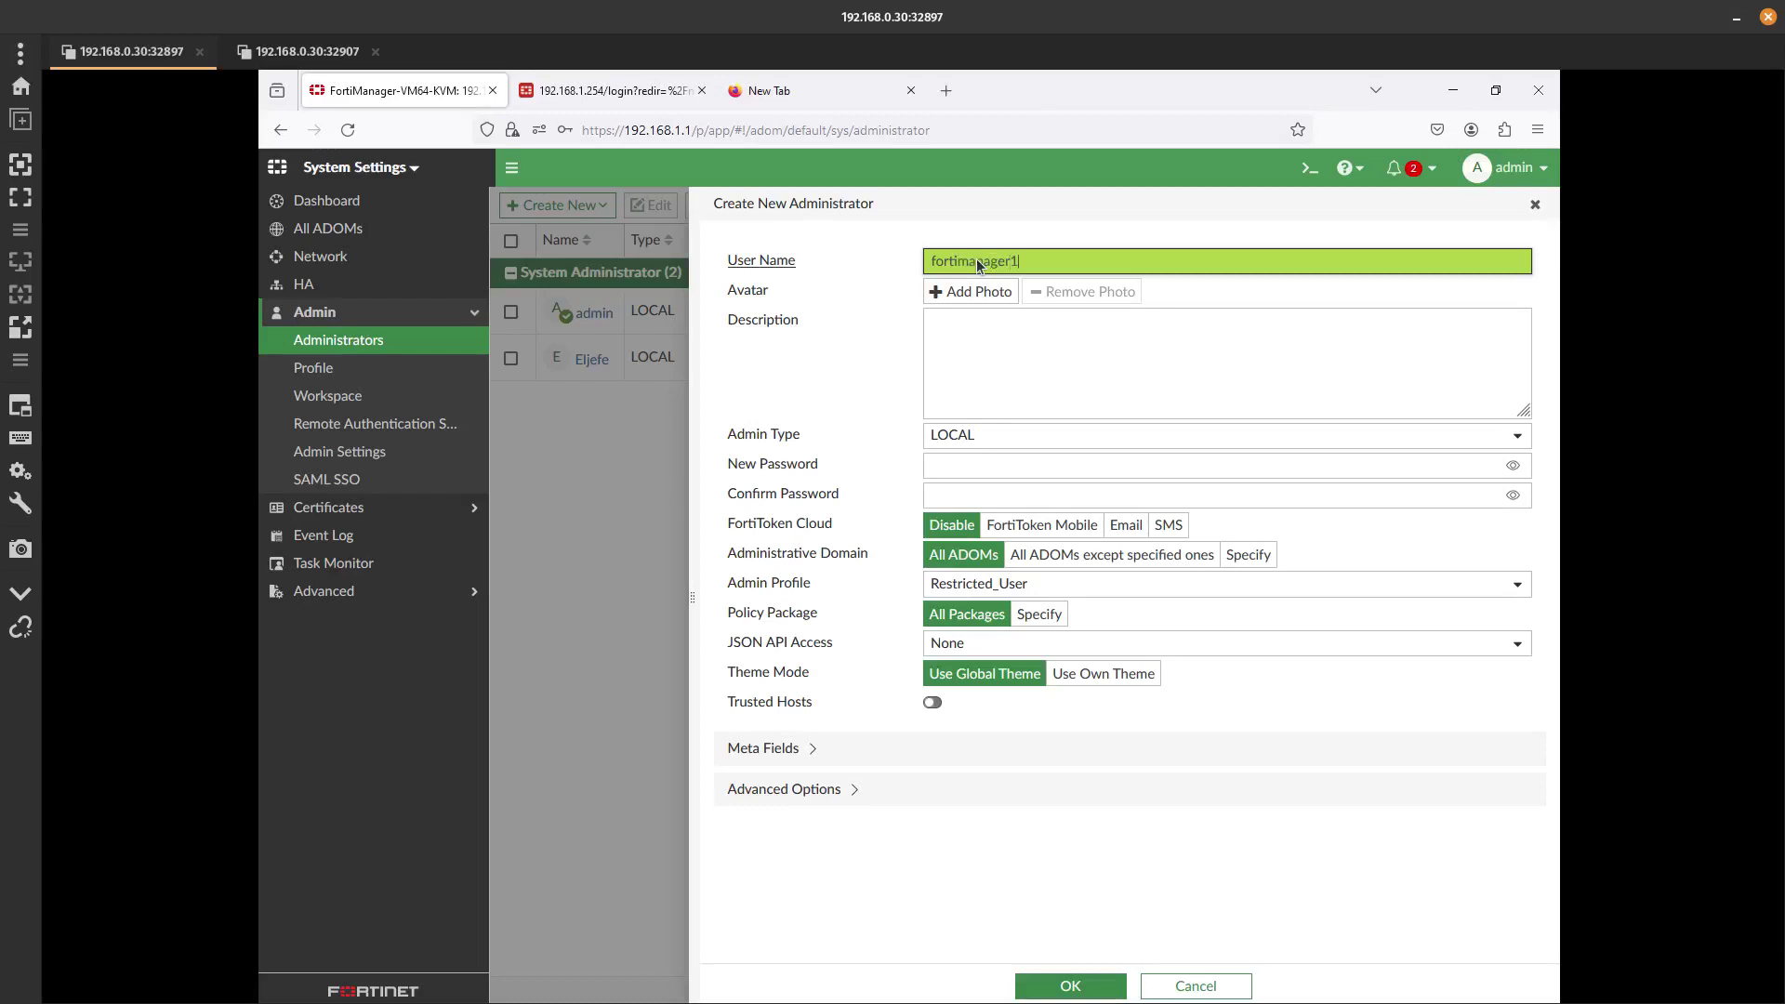
key("Tab")
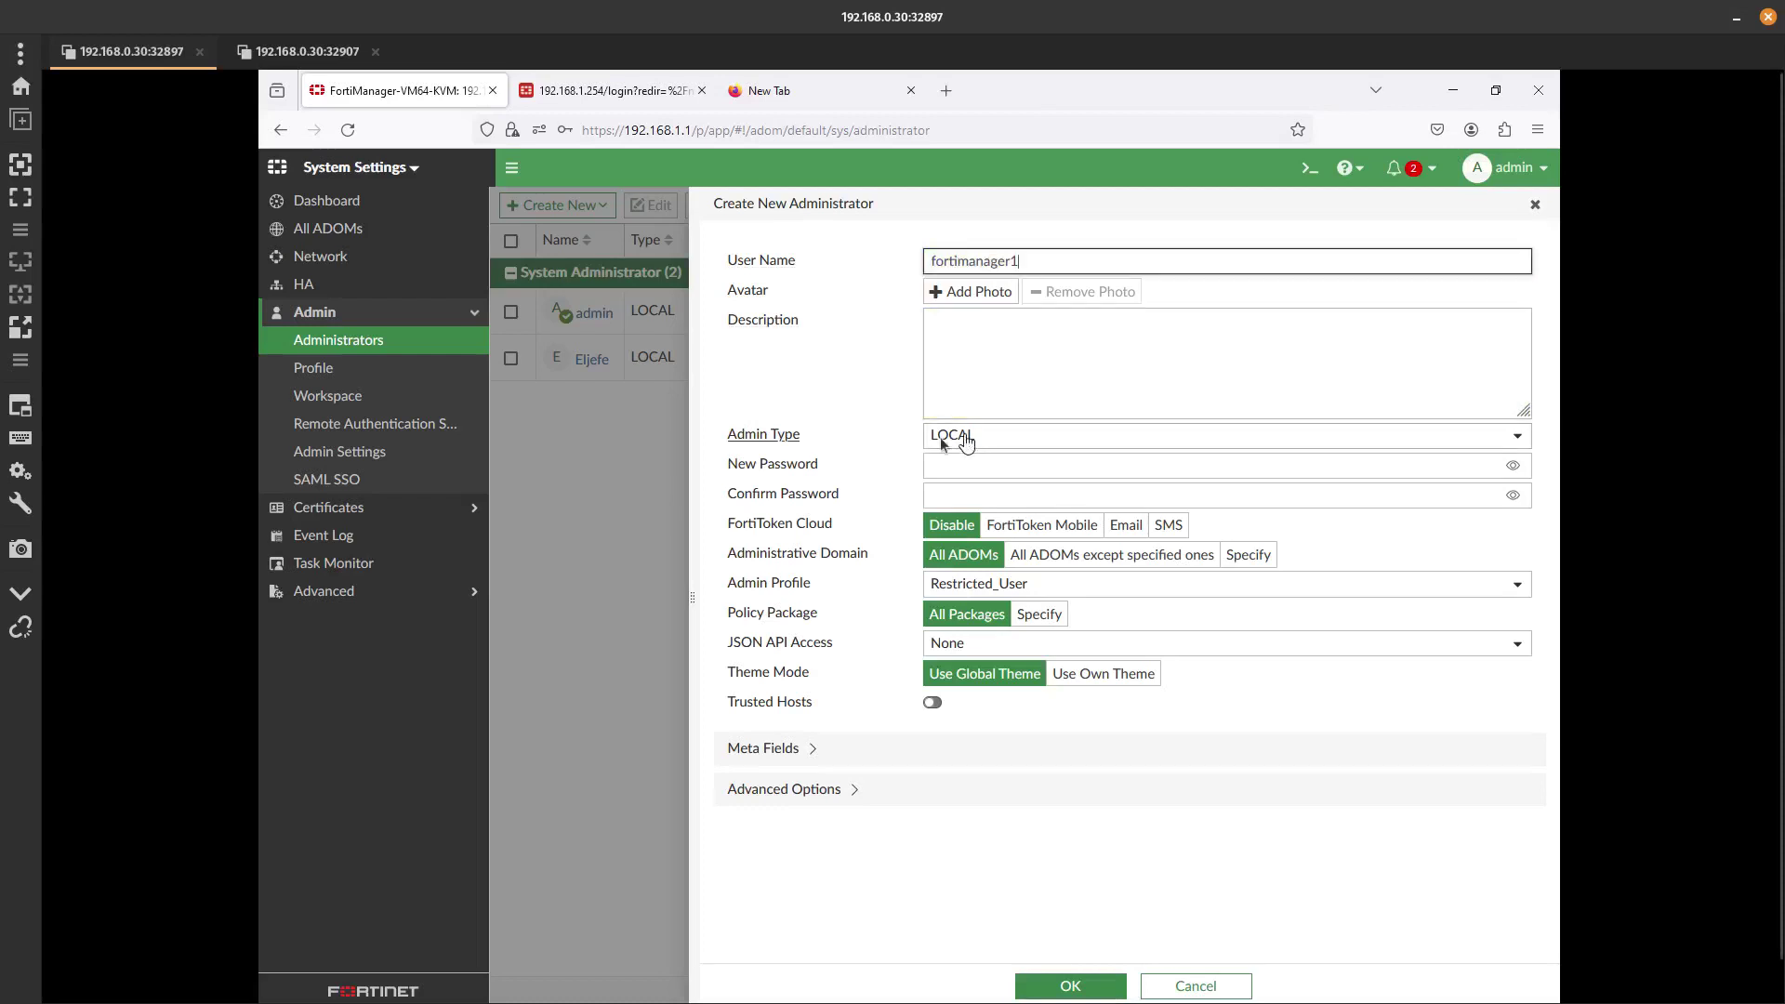
left_click(940, 437)
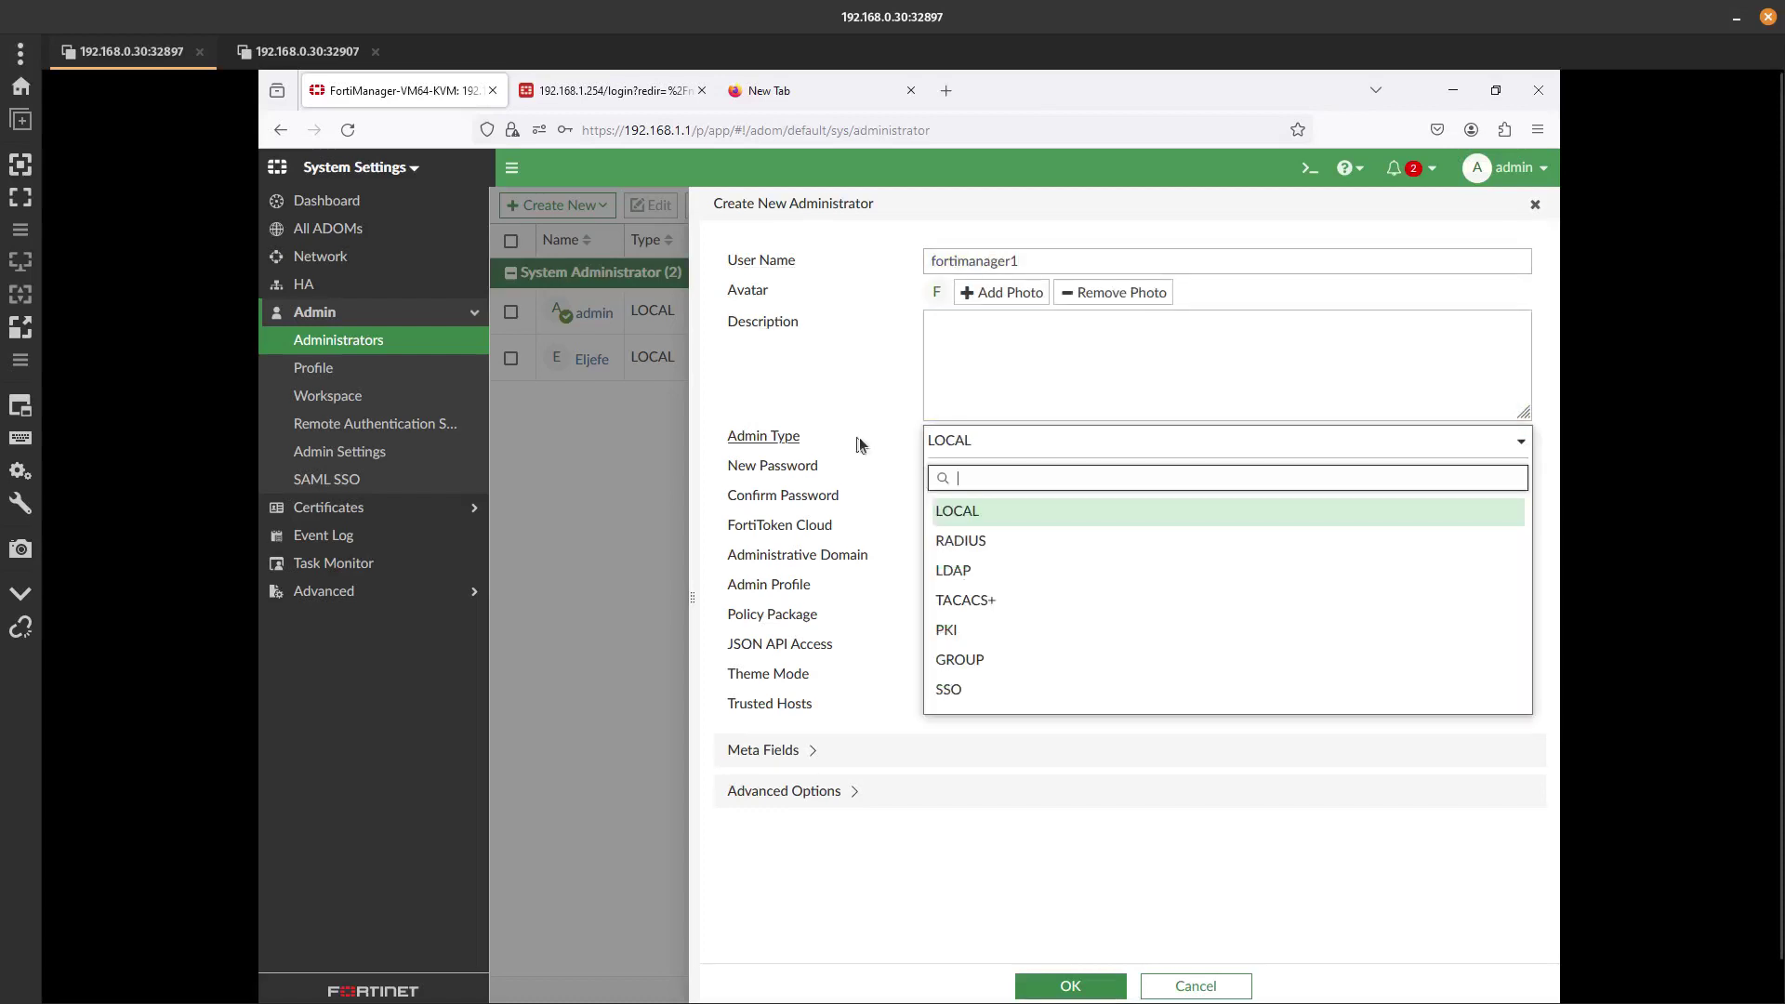
left_click(974, 569)
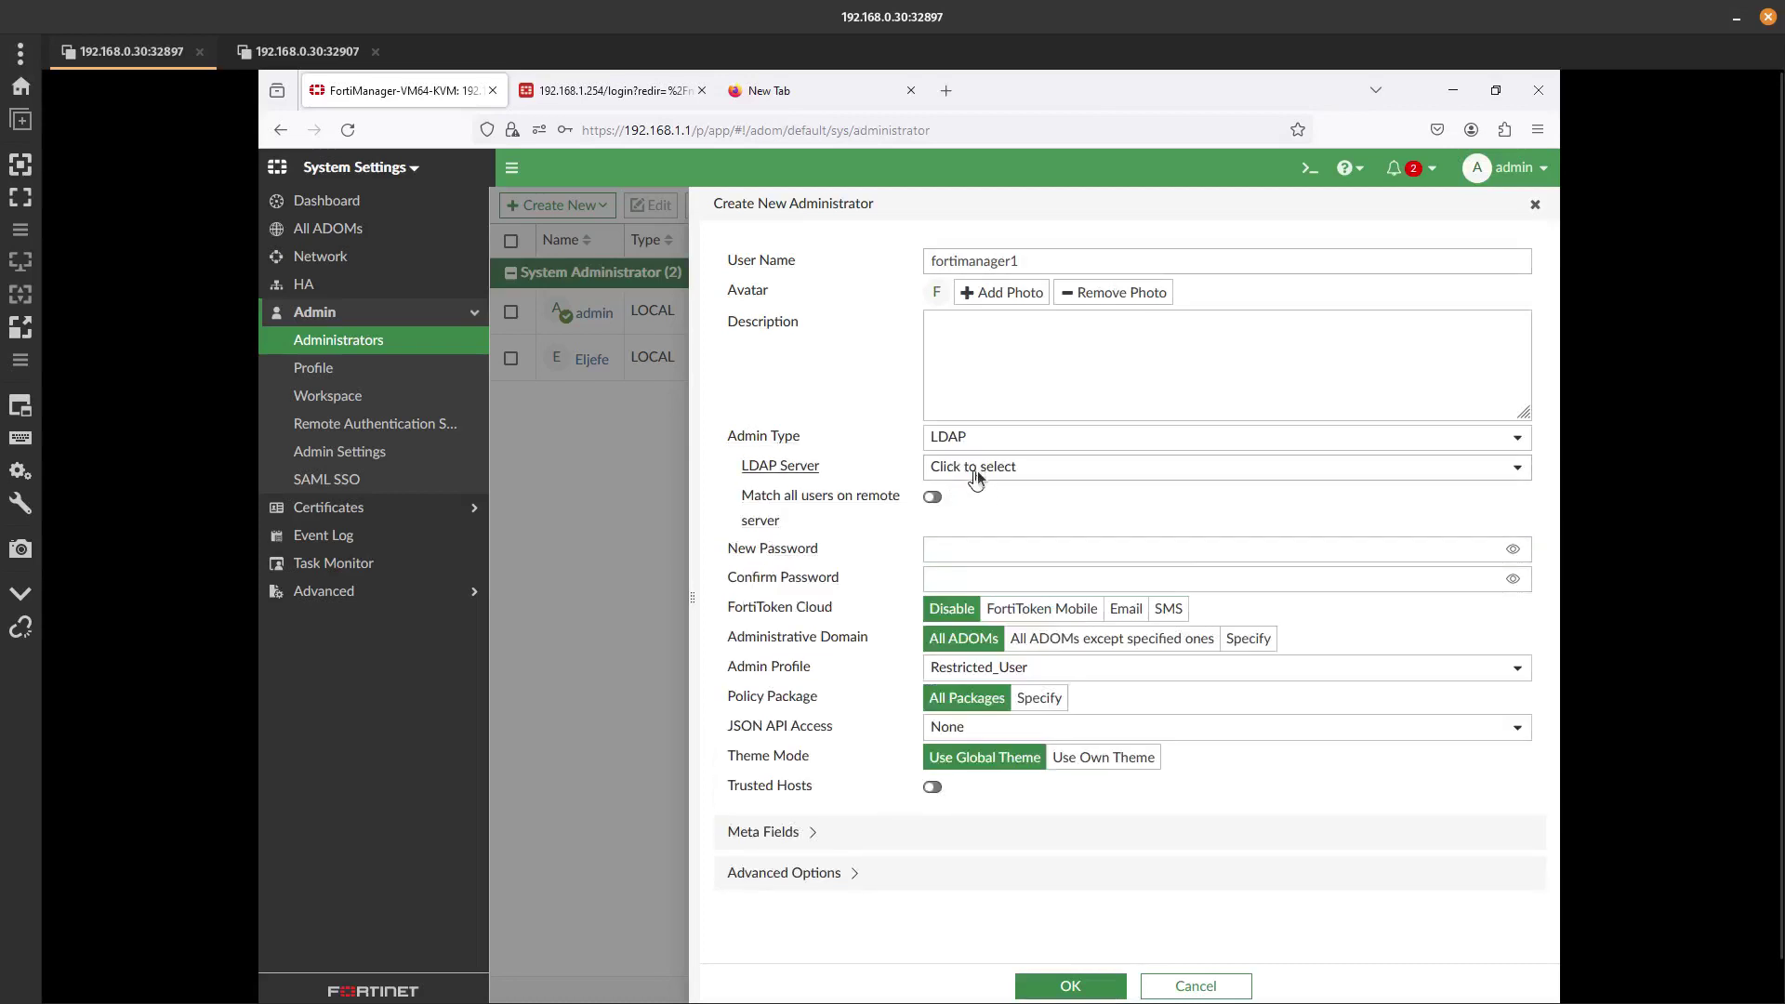
left_click(978, 470)
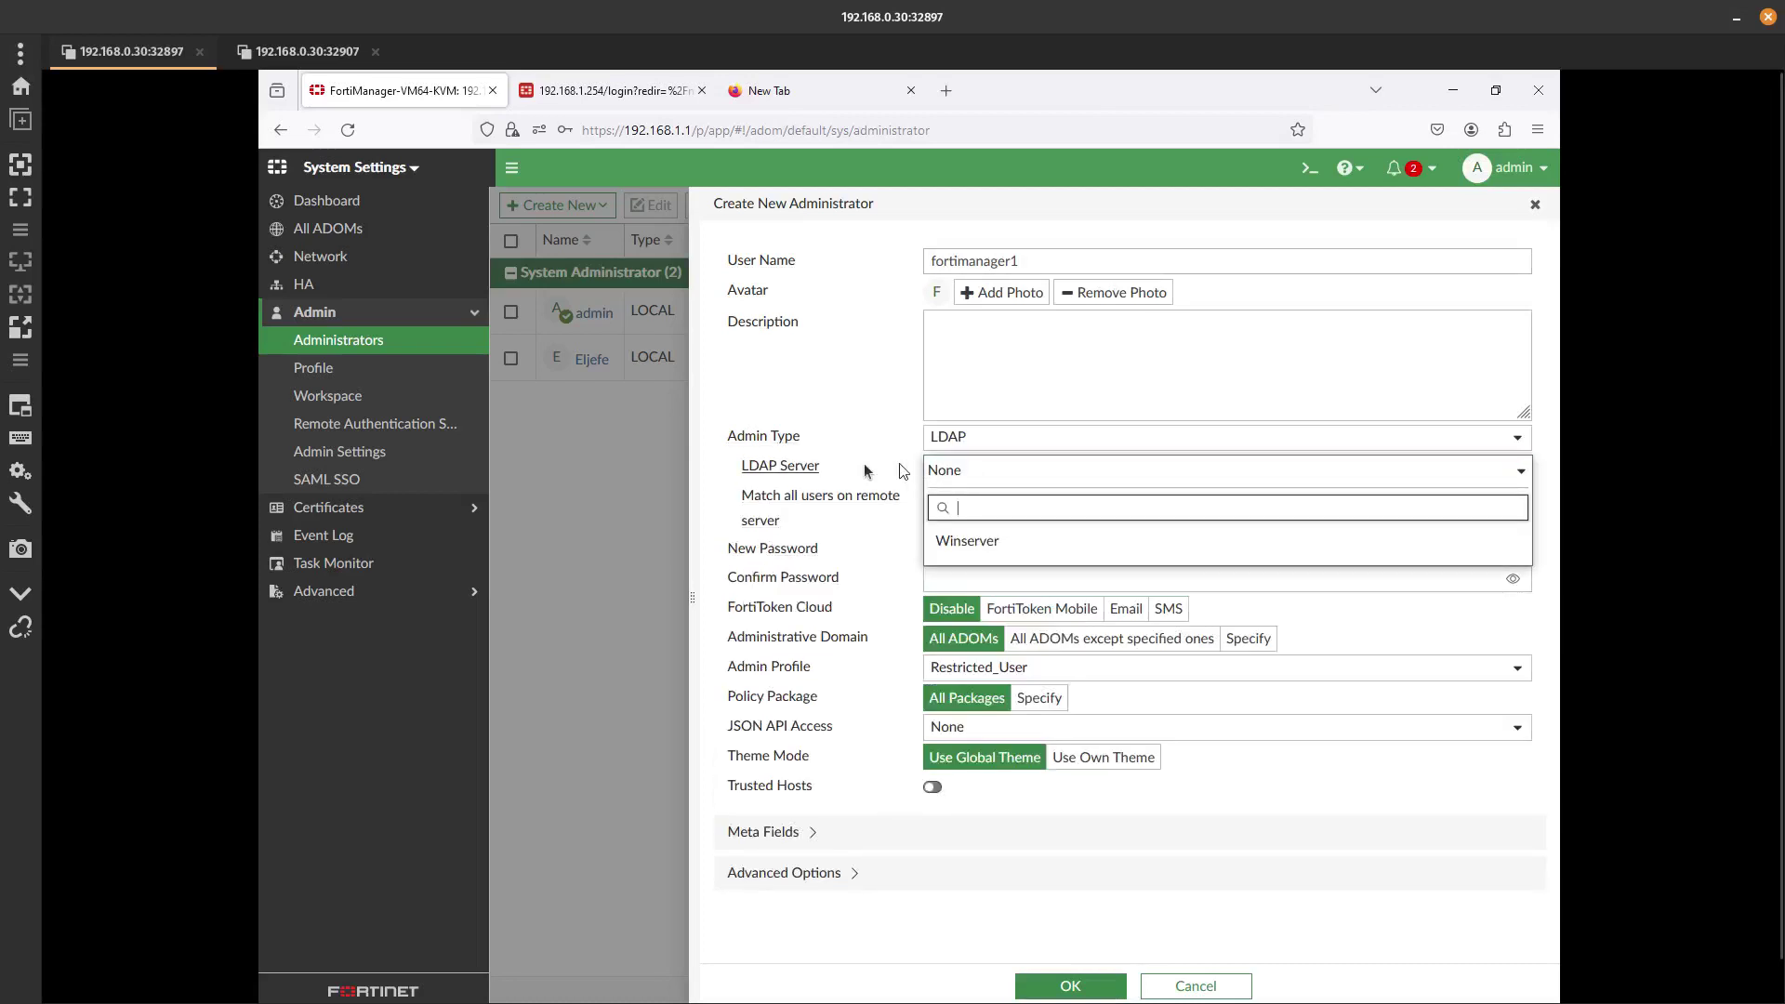
left_click(975, 535)
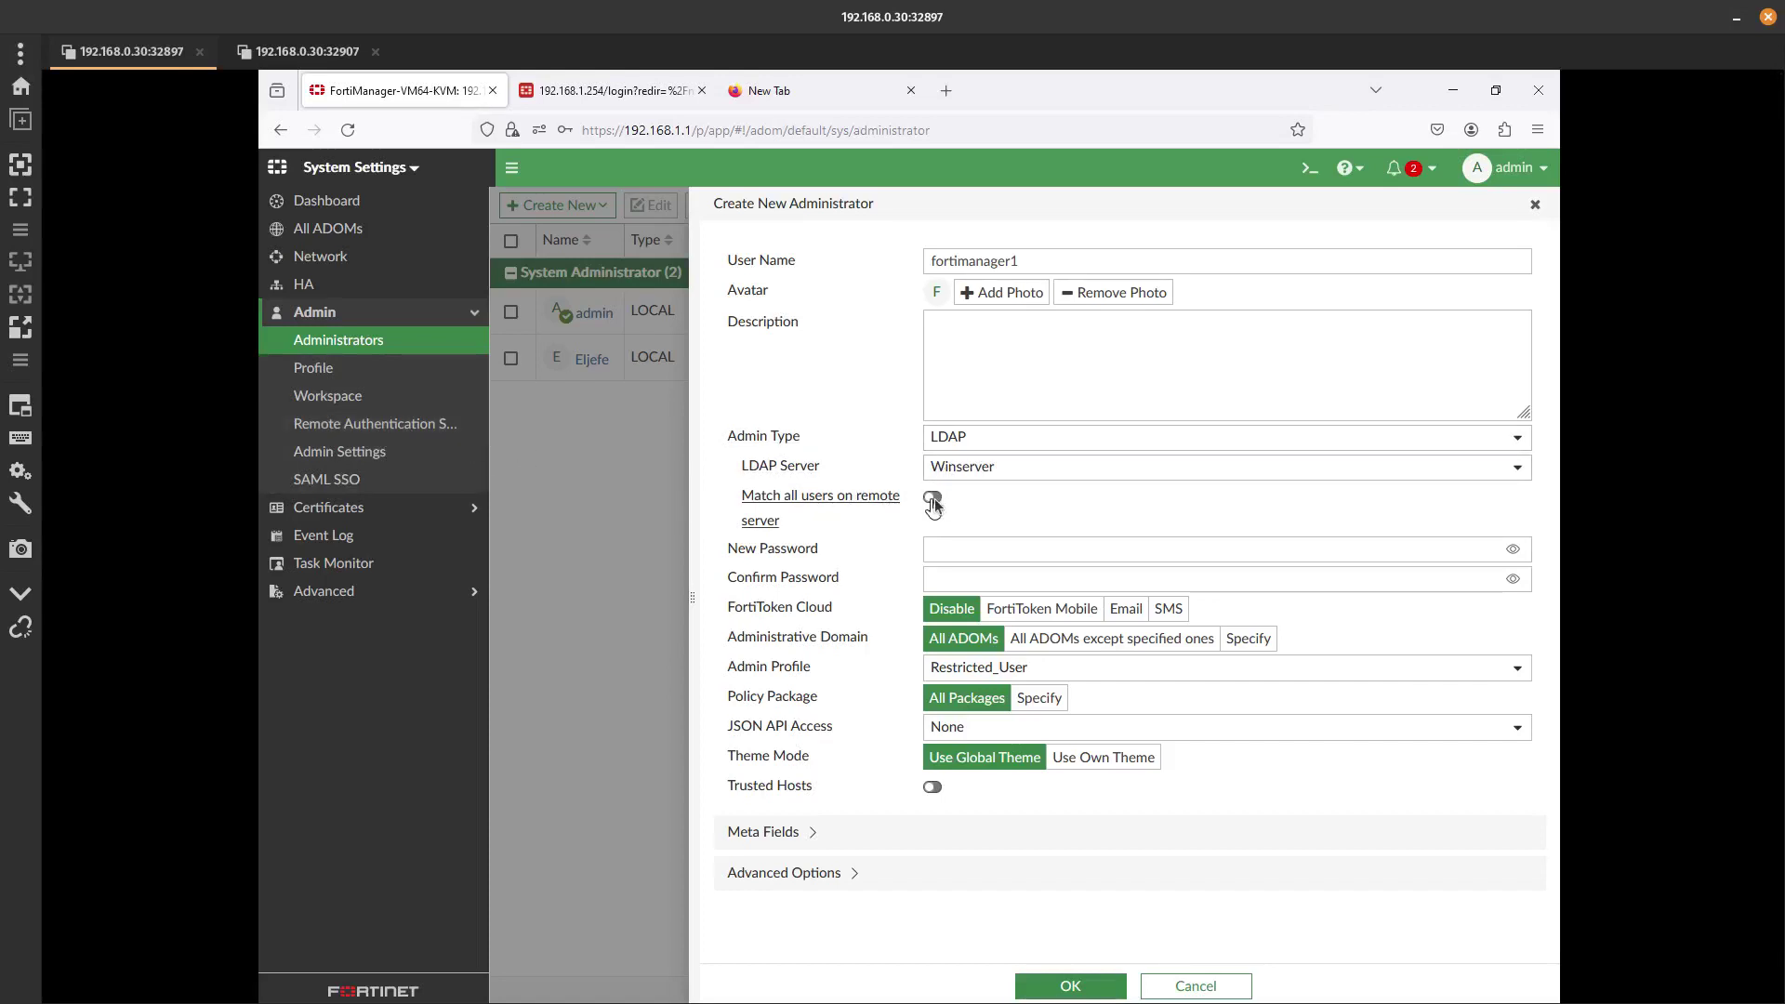
Match all remote users, assign the Super_User profile, and save the administrator.
left_click(933, 499)
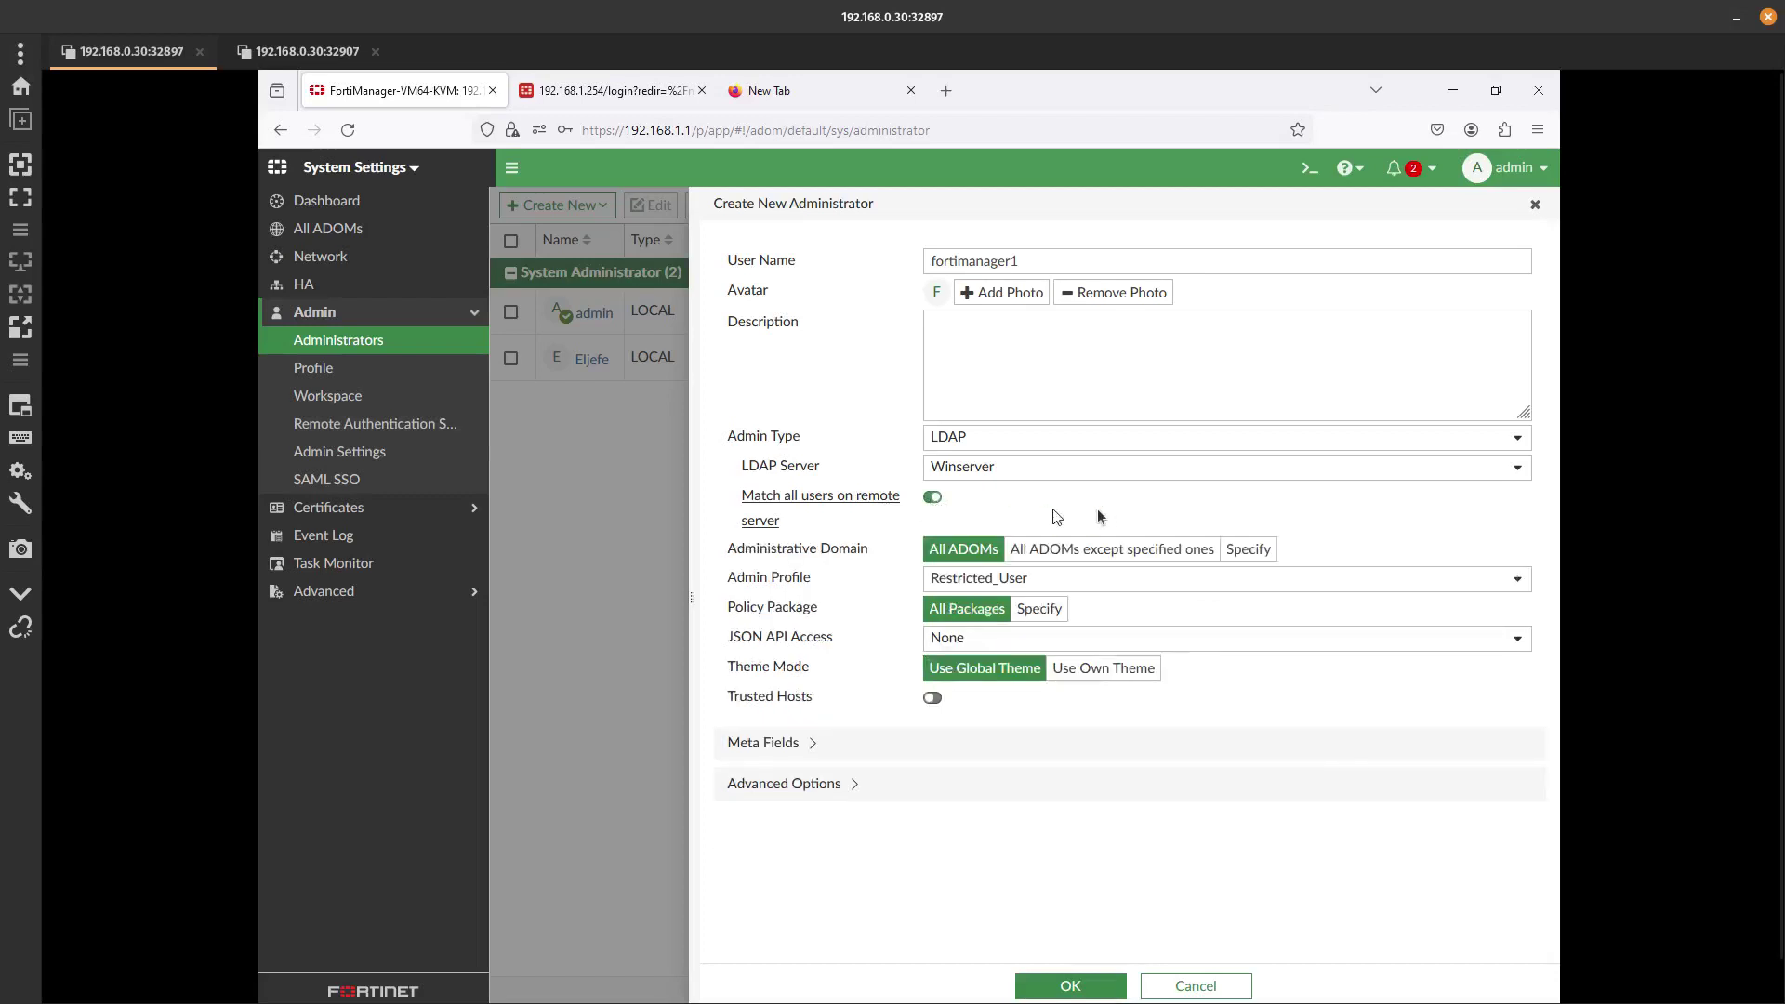
left_click(1001, 579)
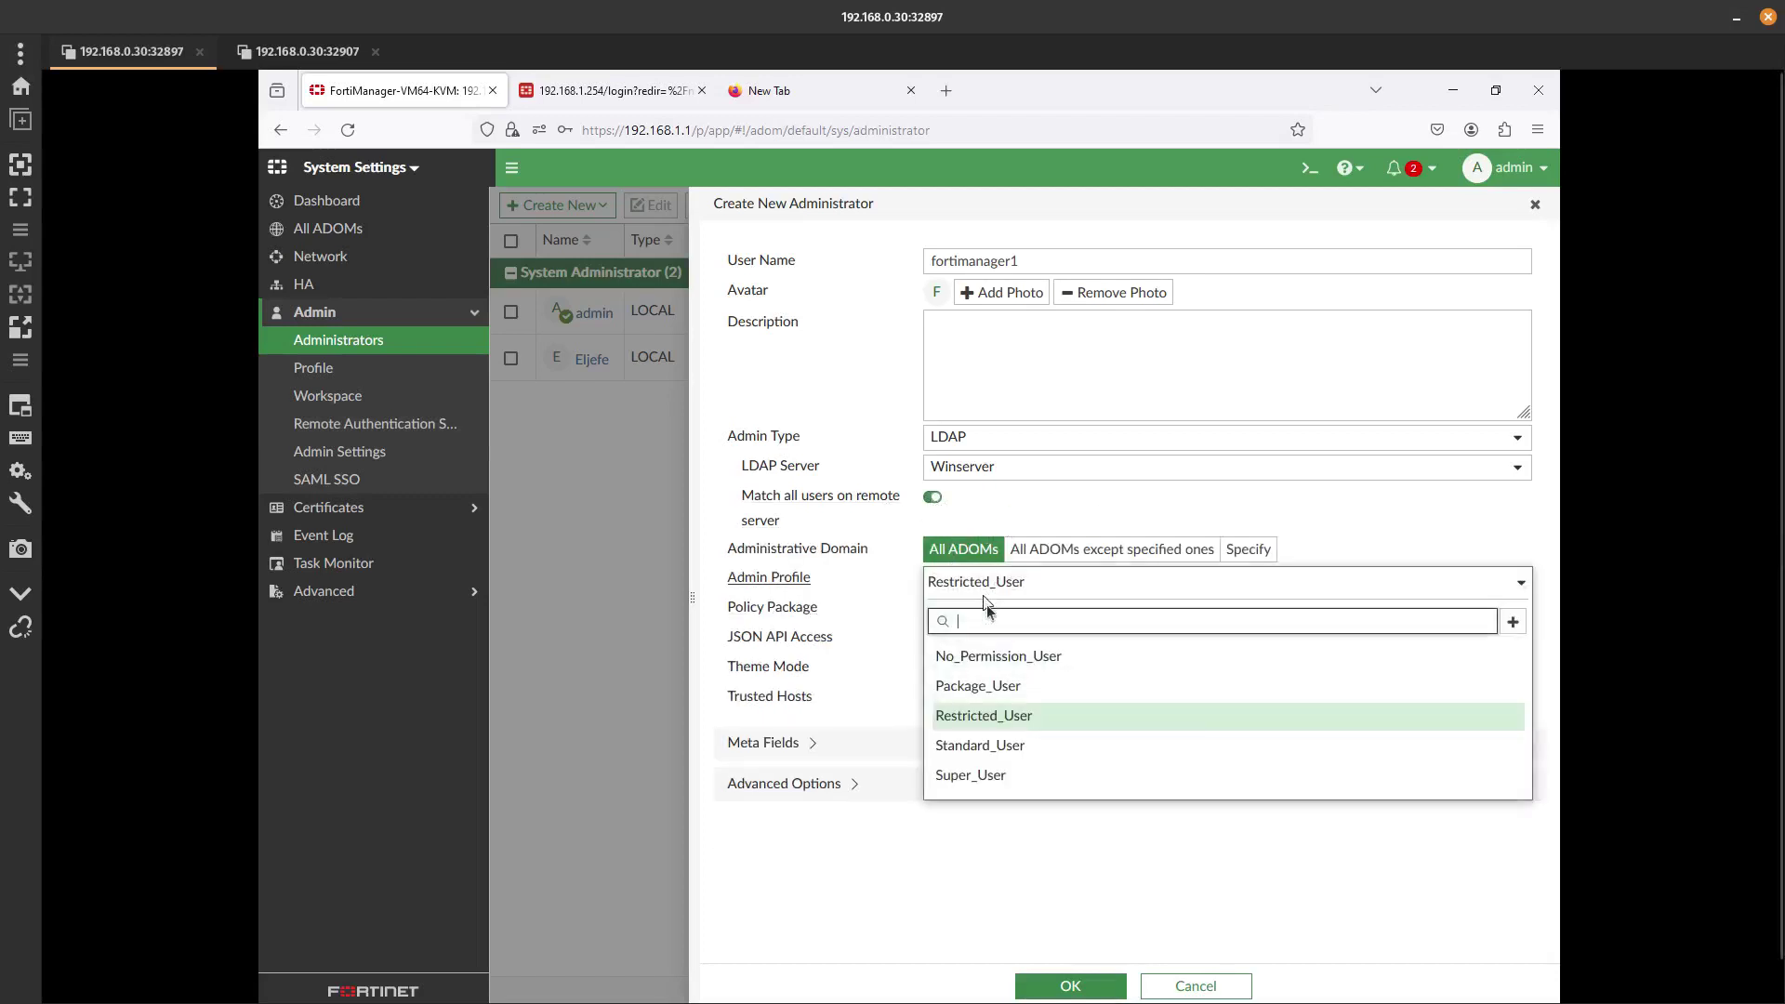
left_click(957, 772)
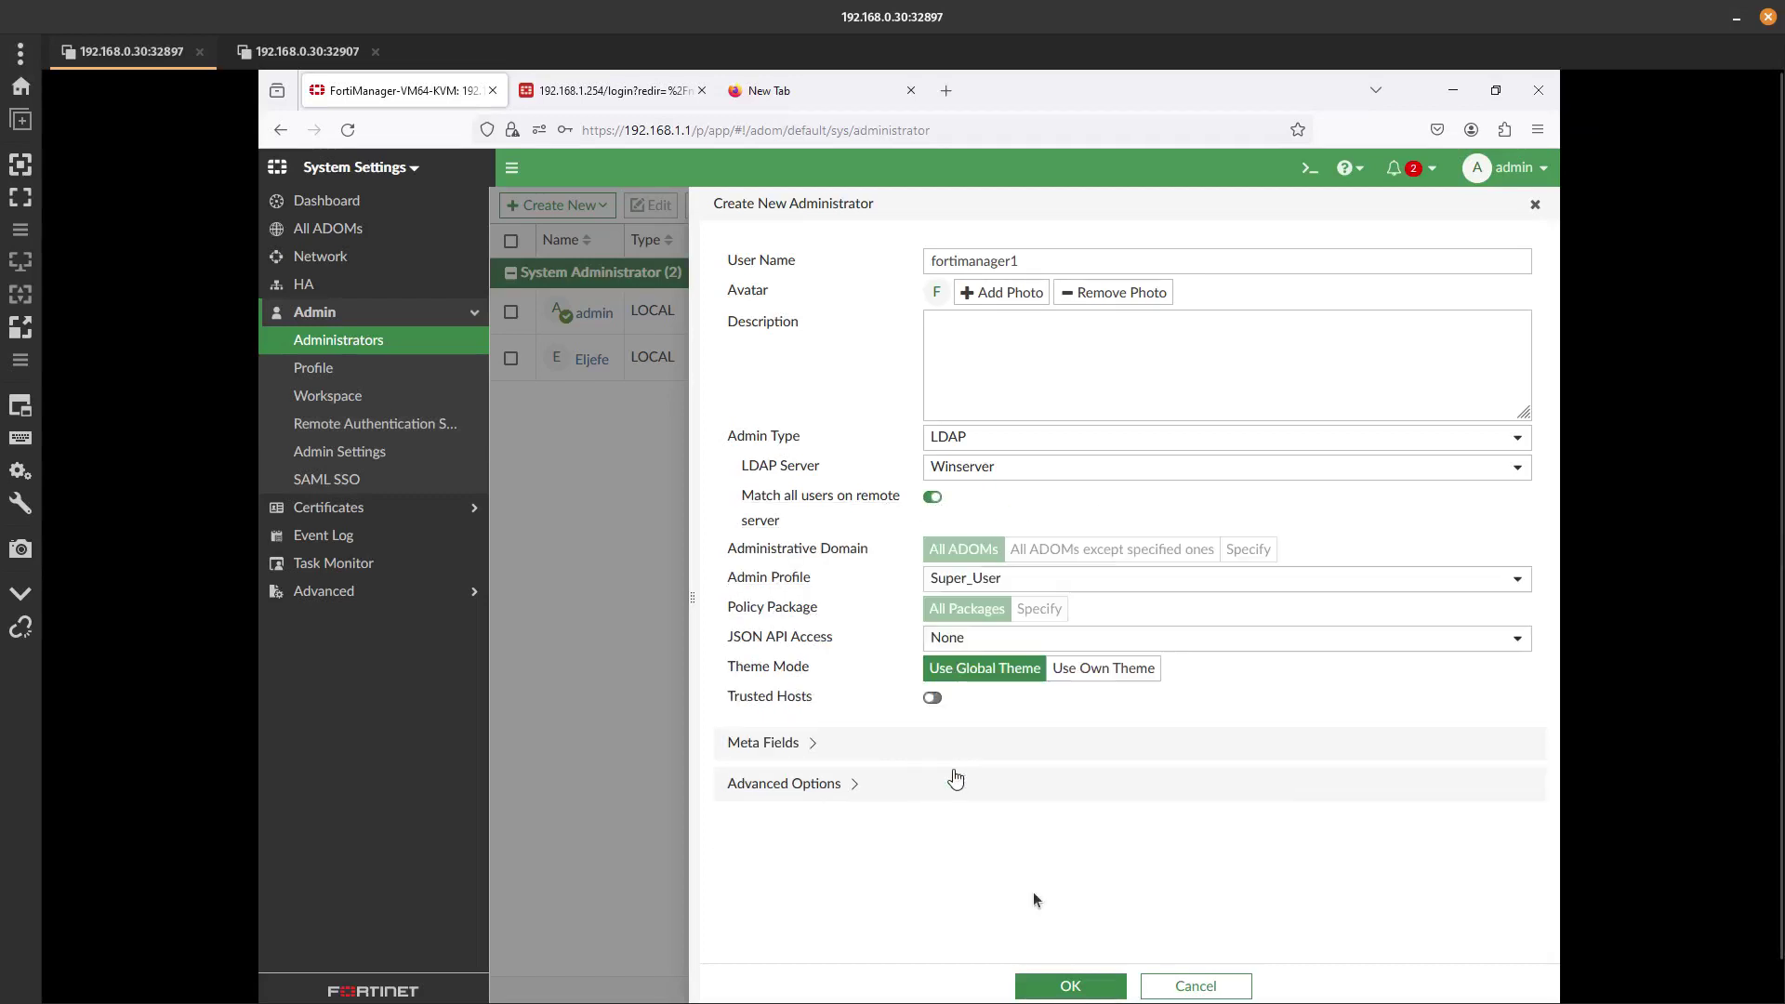
left_click(1067, 988)
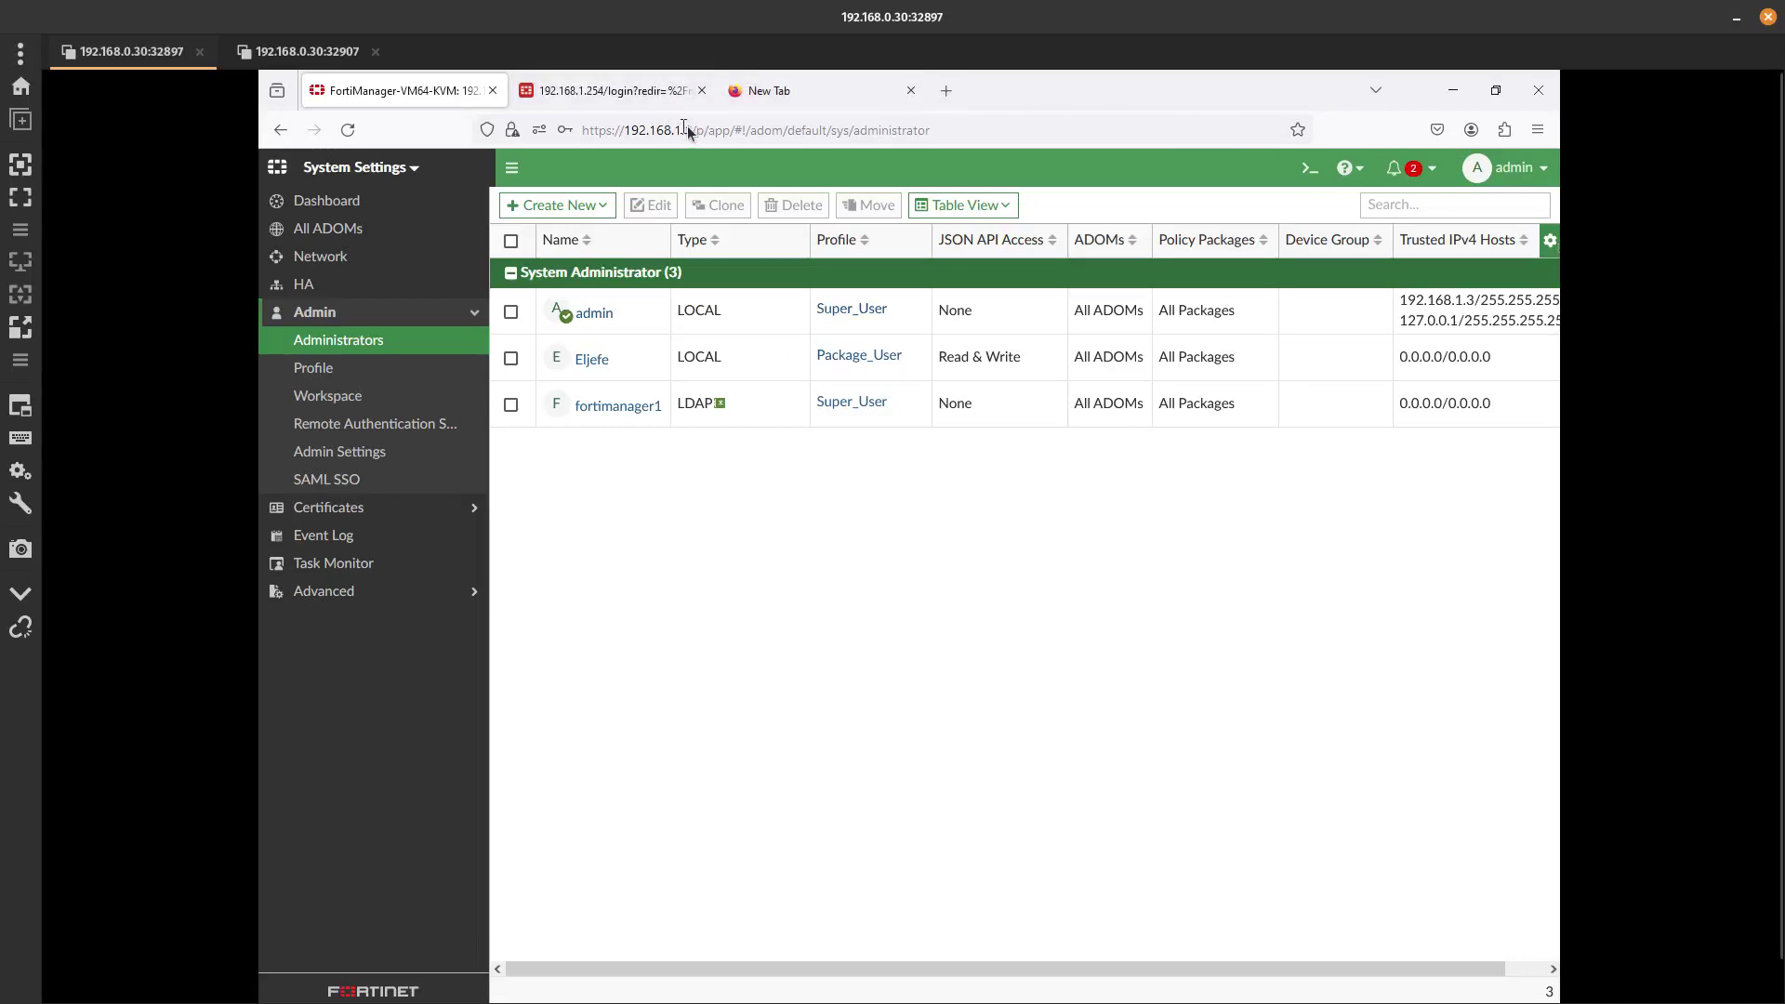
Copy the FortiManager administrator page URL and open a new Firefox private window.
left_click_drag(694, 129, 582, 129)
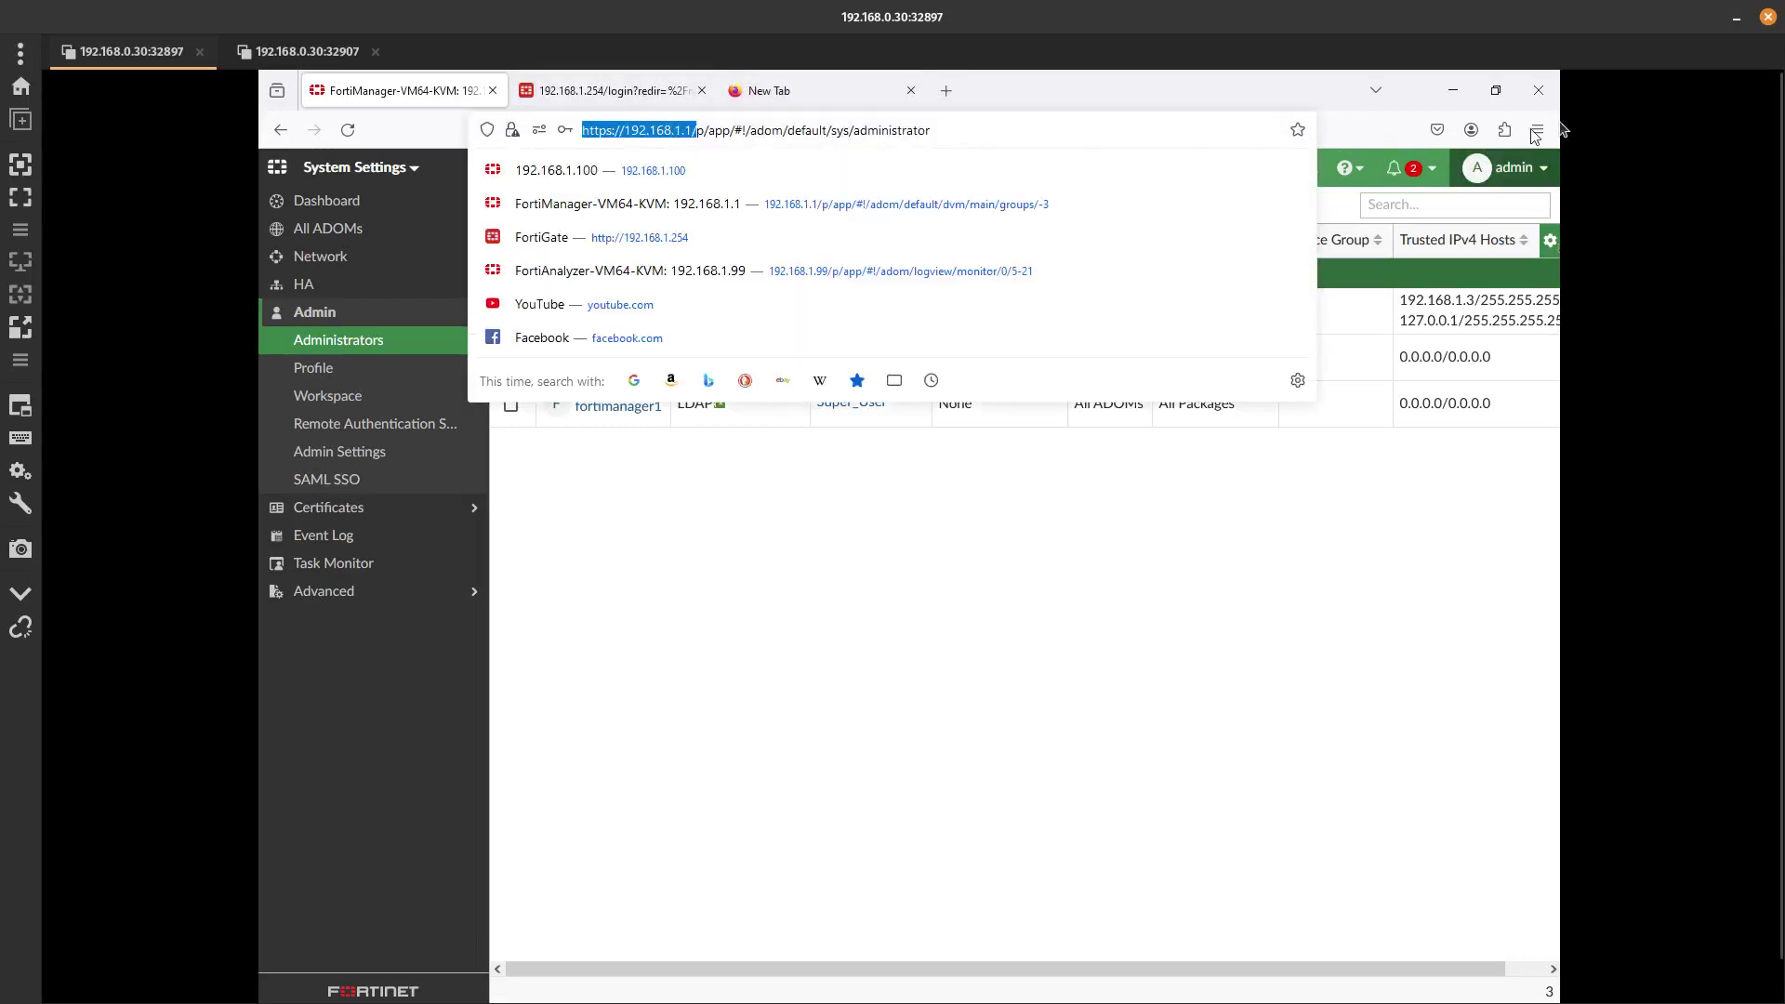
left_click(32, 194)
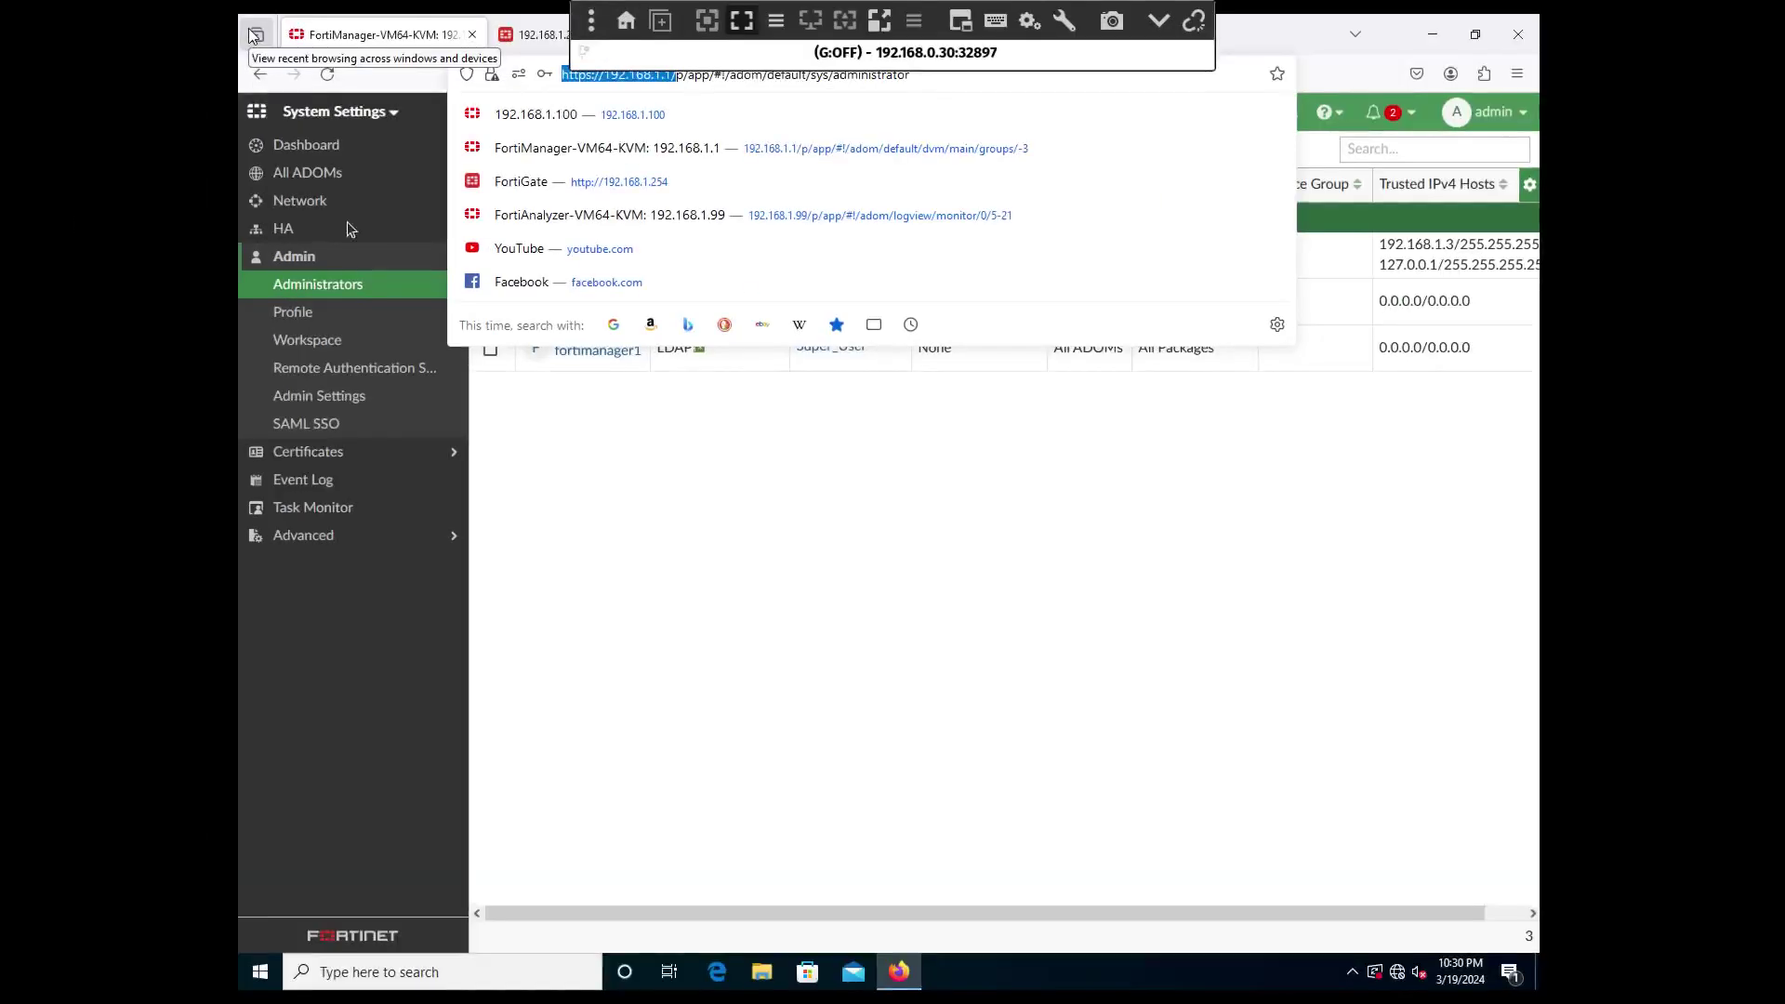
left_click(995, 78)
key("ctrl+c")
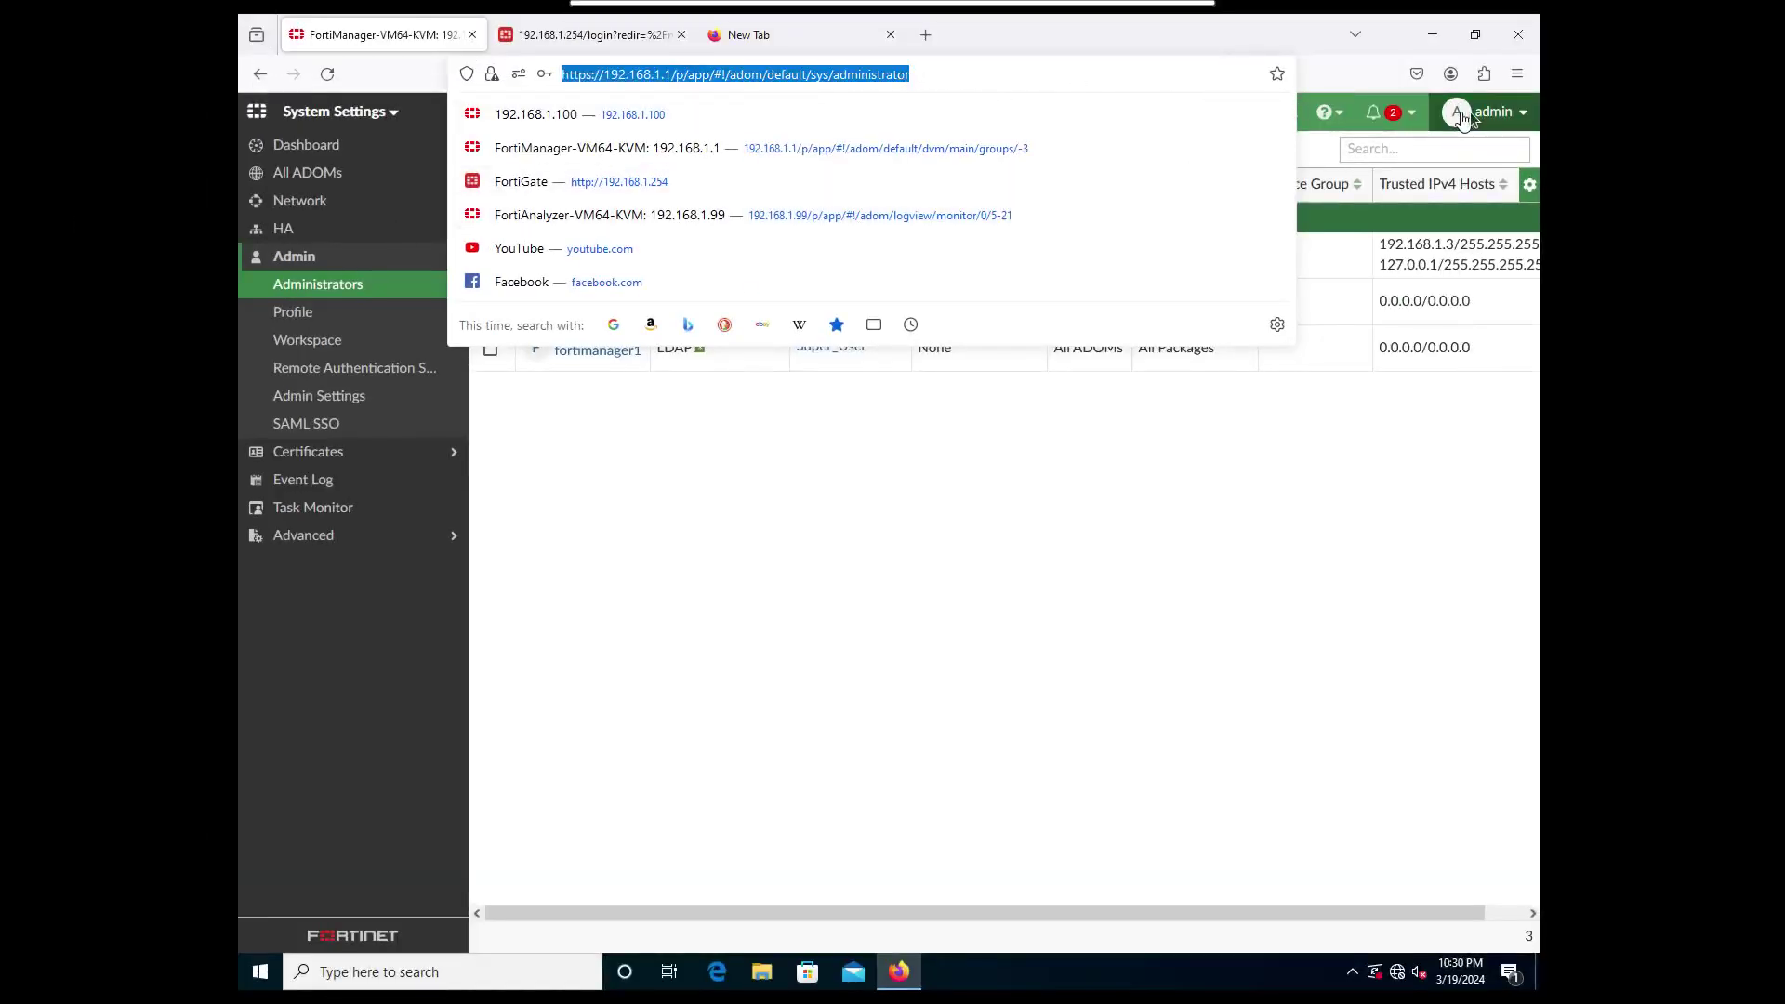
left_click(1470, 112)
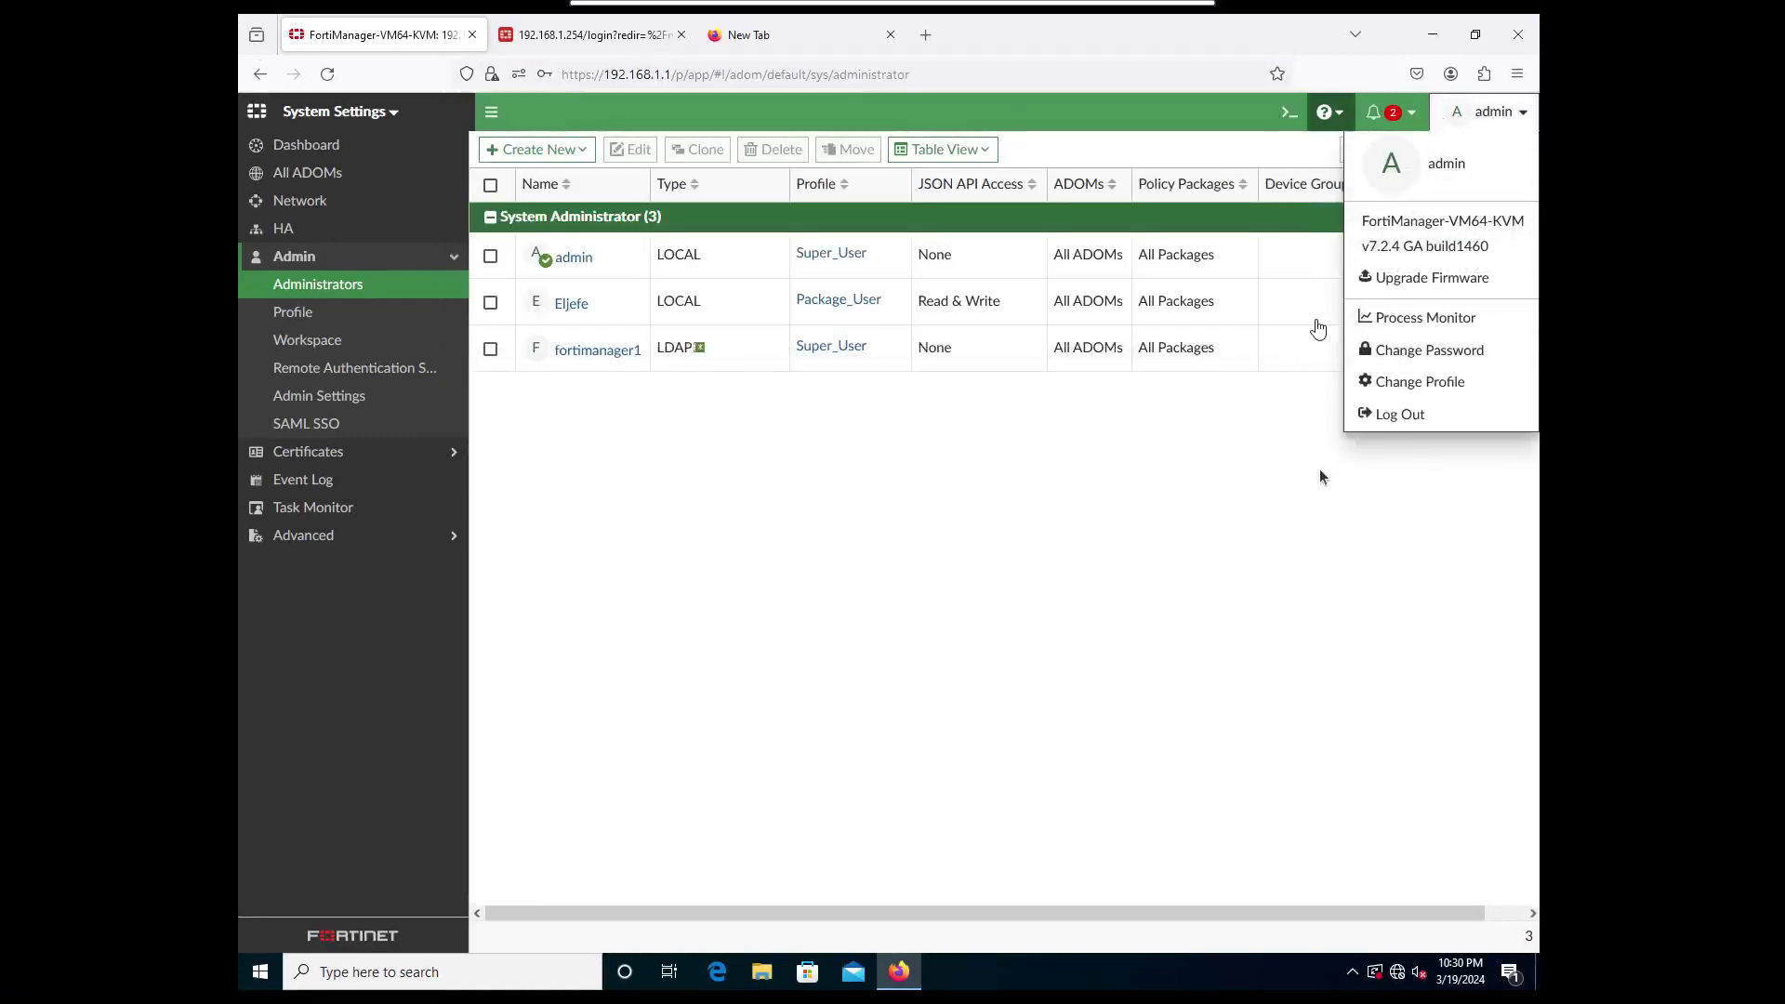
left_click(1460, 163)
left_click(1518, 75)
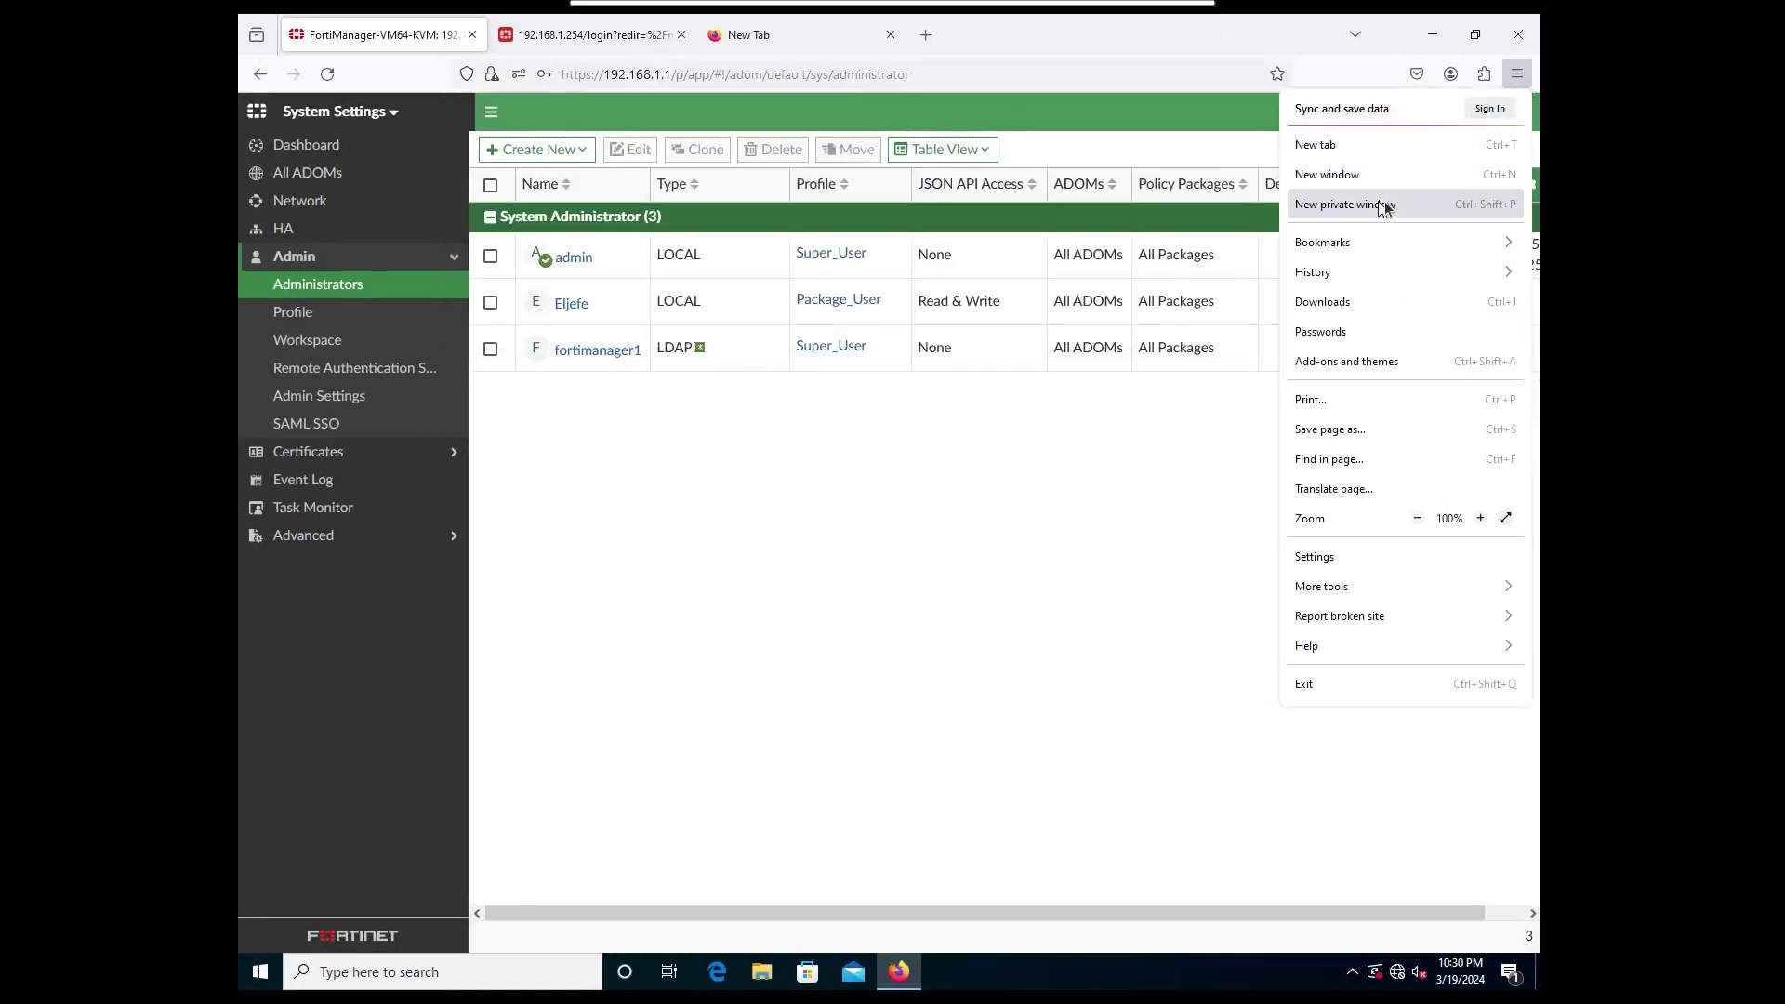
left_click(1330, 204)
Load the copied FortiManager URL and log in as fortimanager1 with its AD password.
key("ctrl+v")
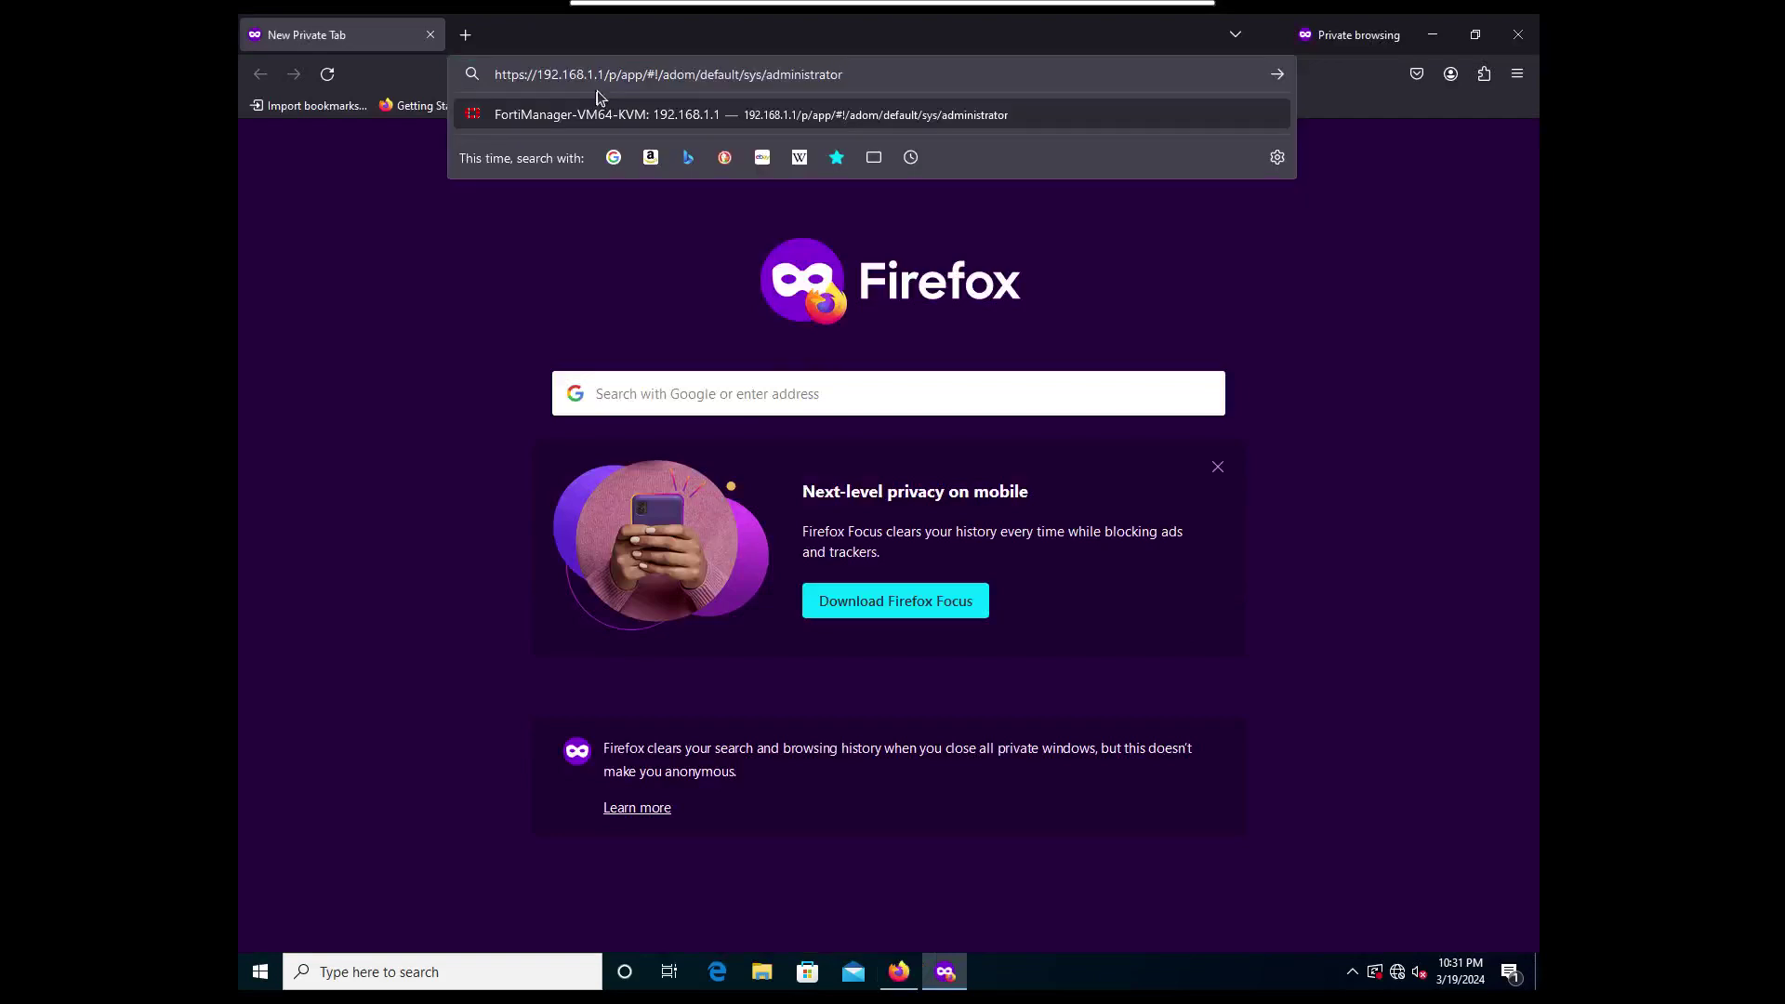
key("Return")
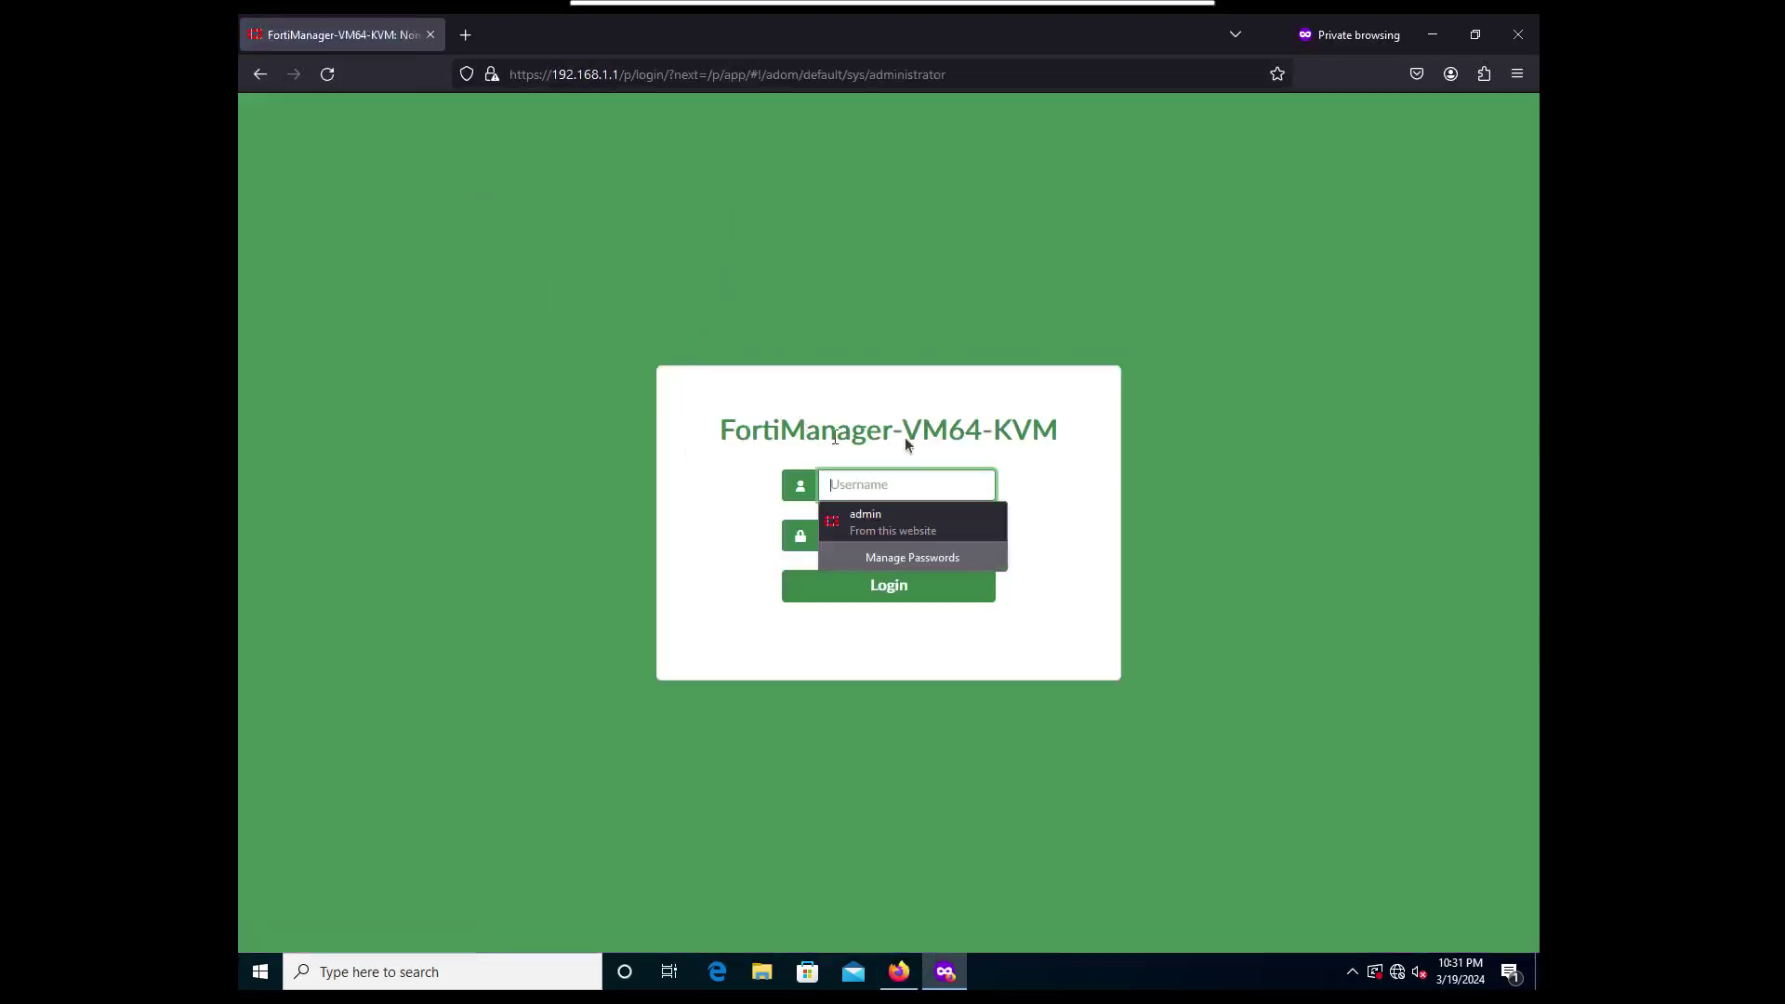
left_click(948, 487)
type("f")
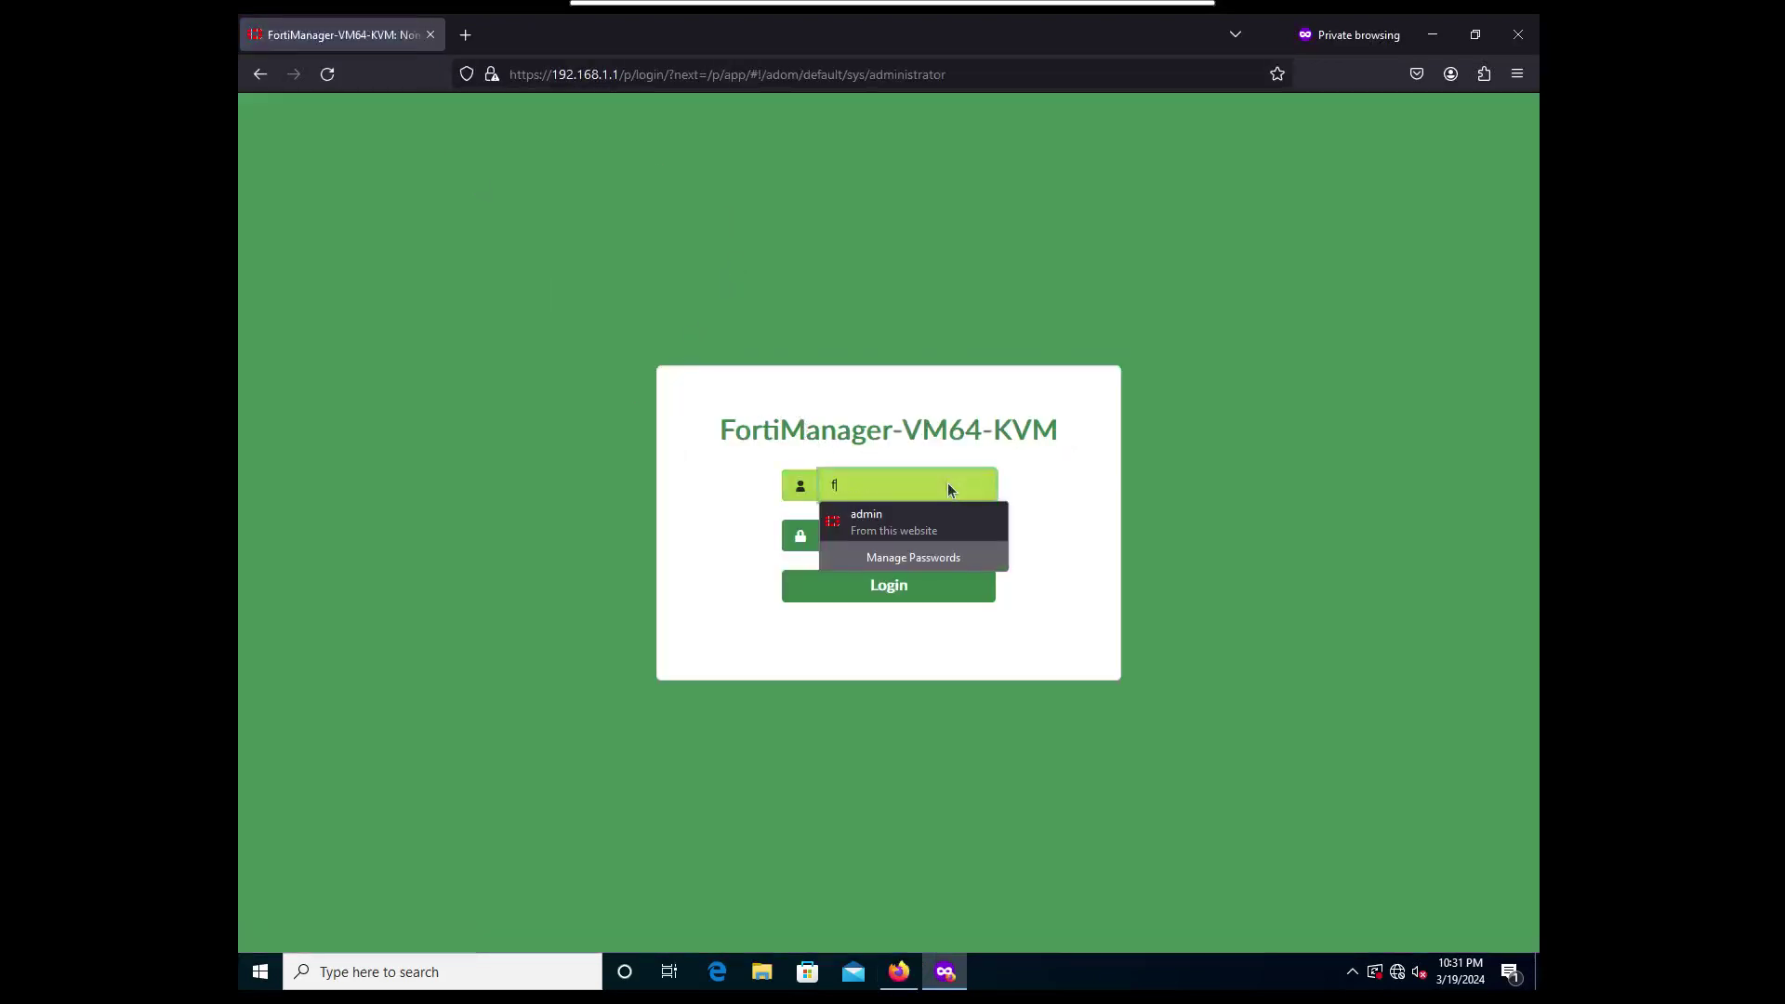
type("ortimanager")
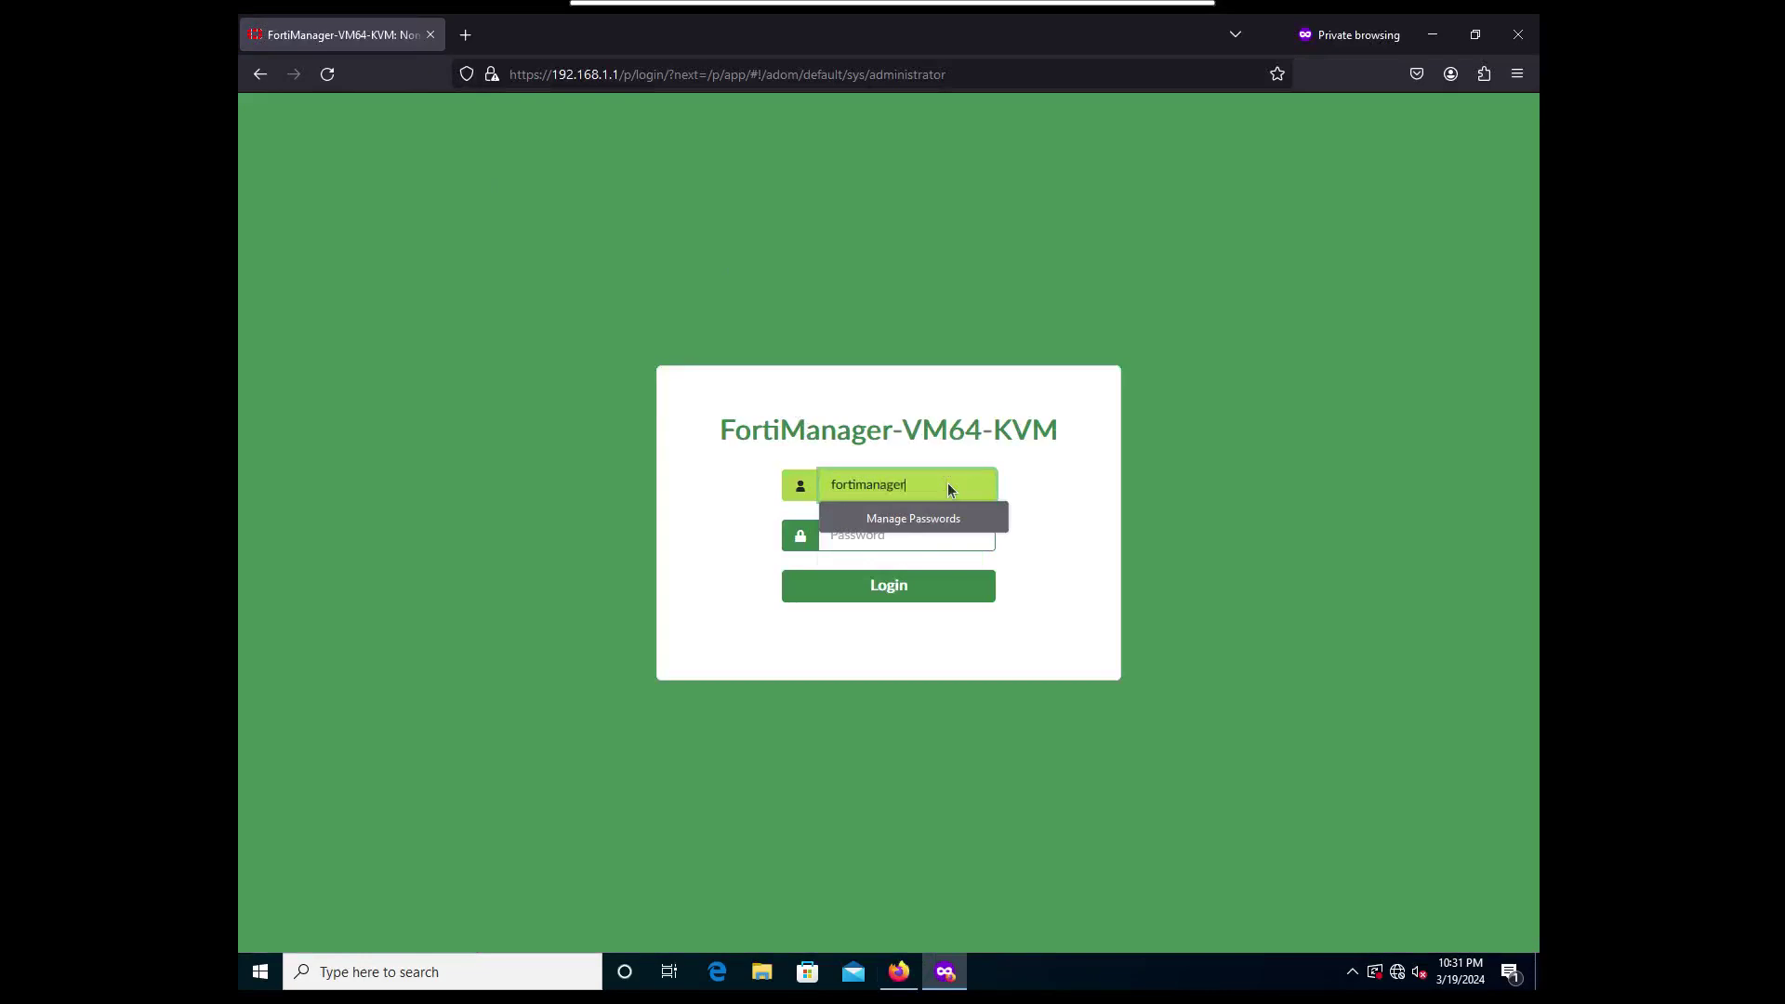
type("1")
key("Tab")
type("***")
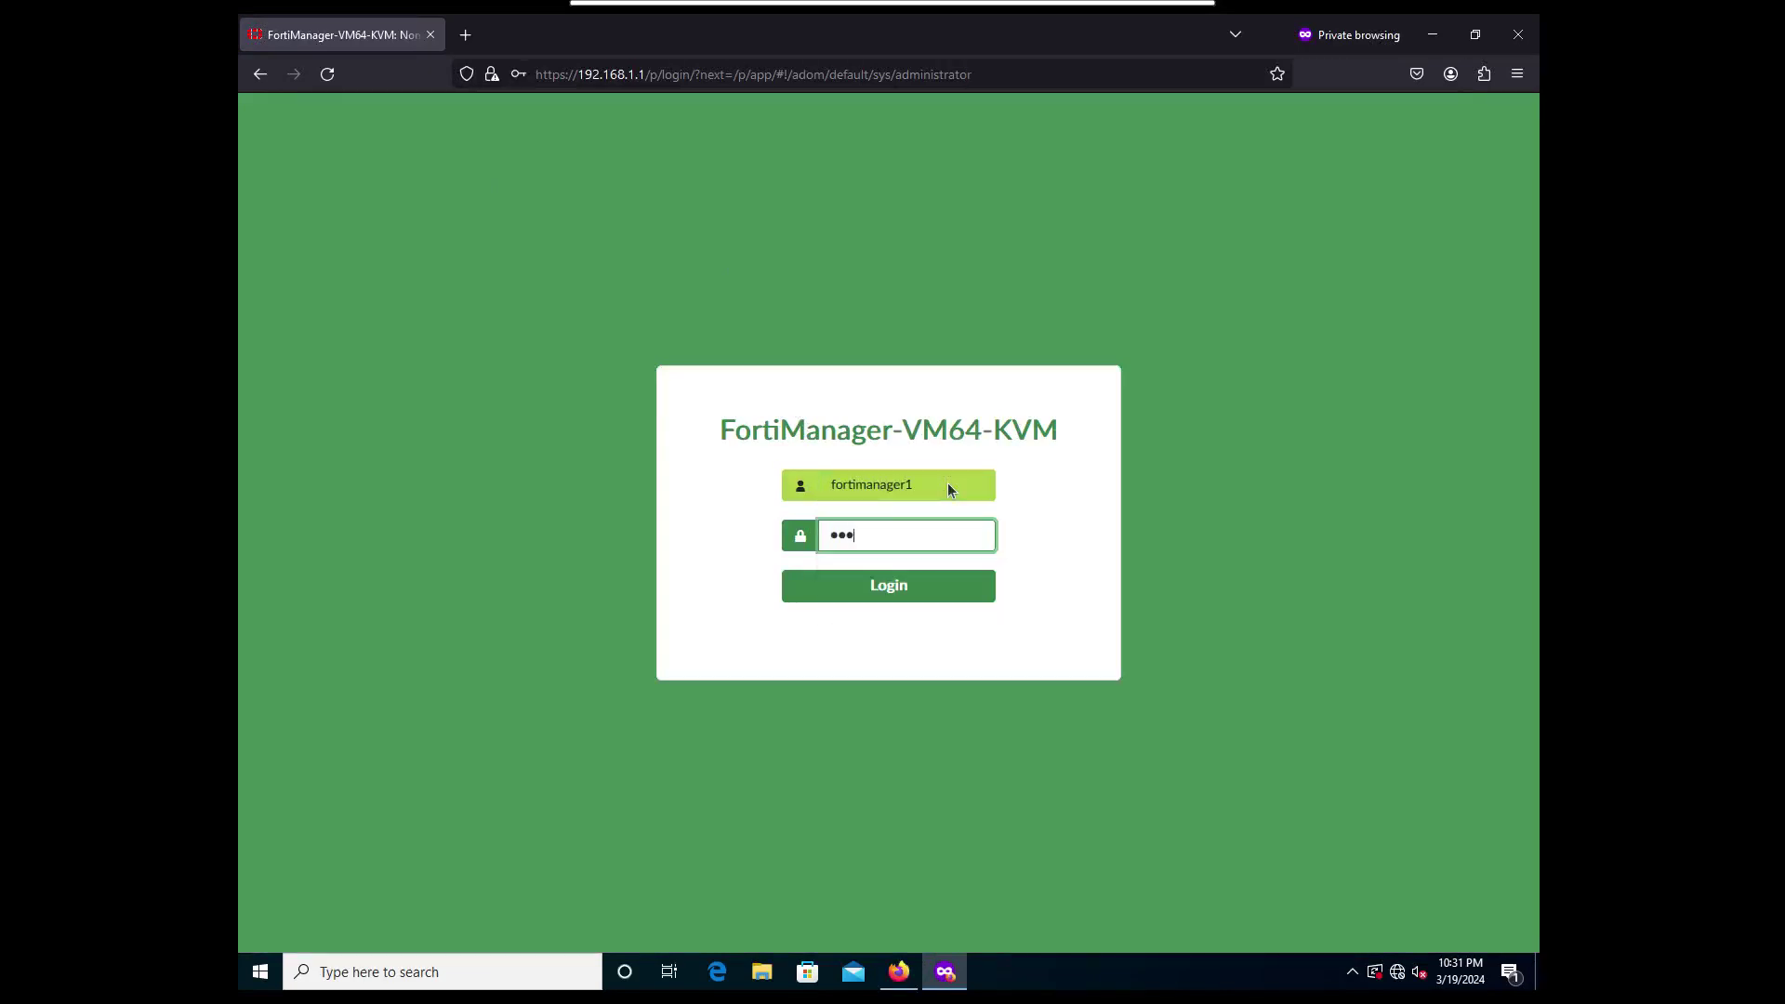
type("****")
key("Return")
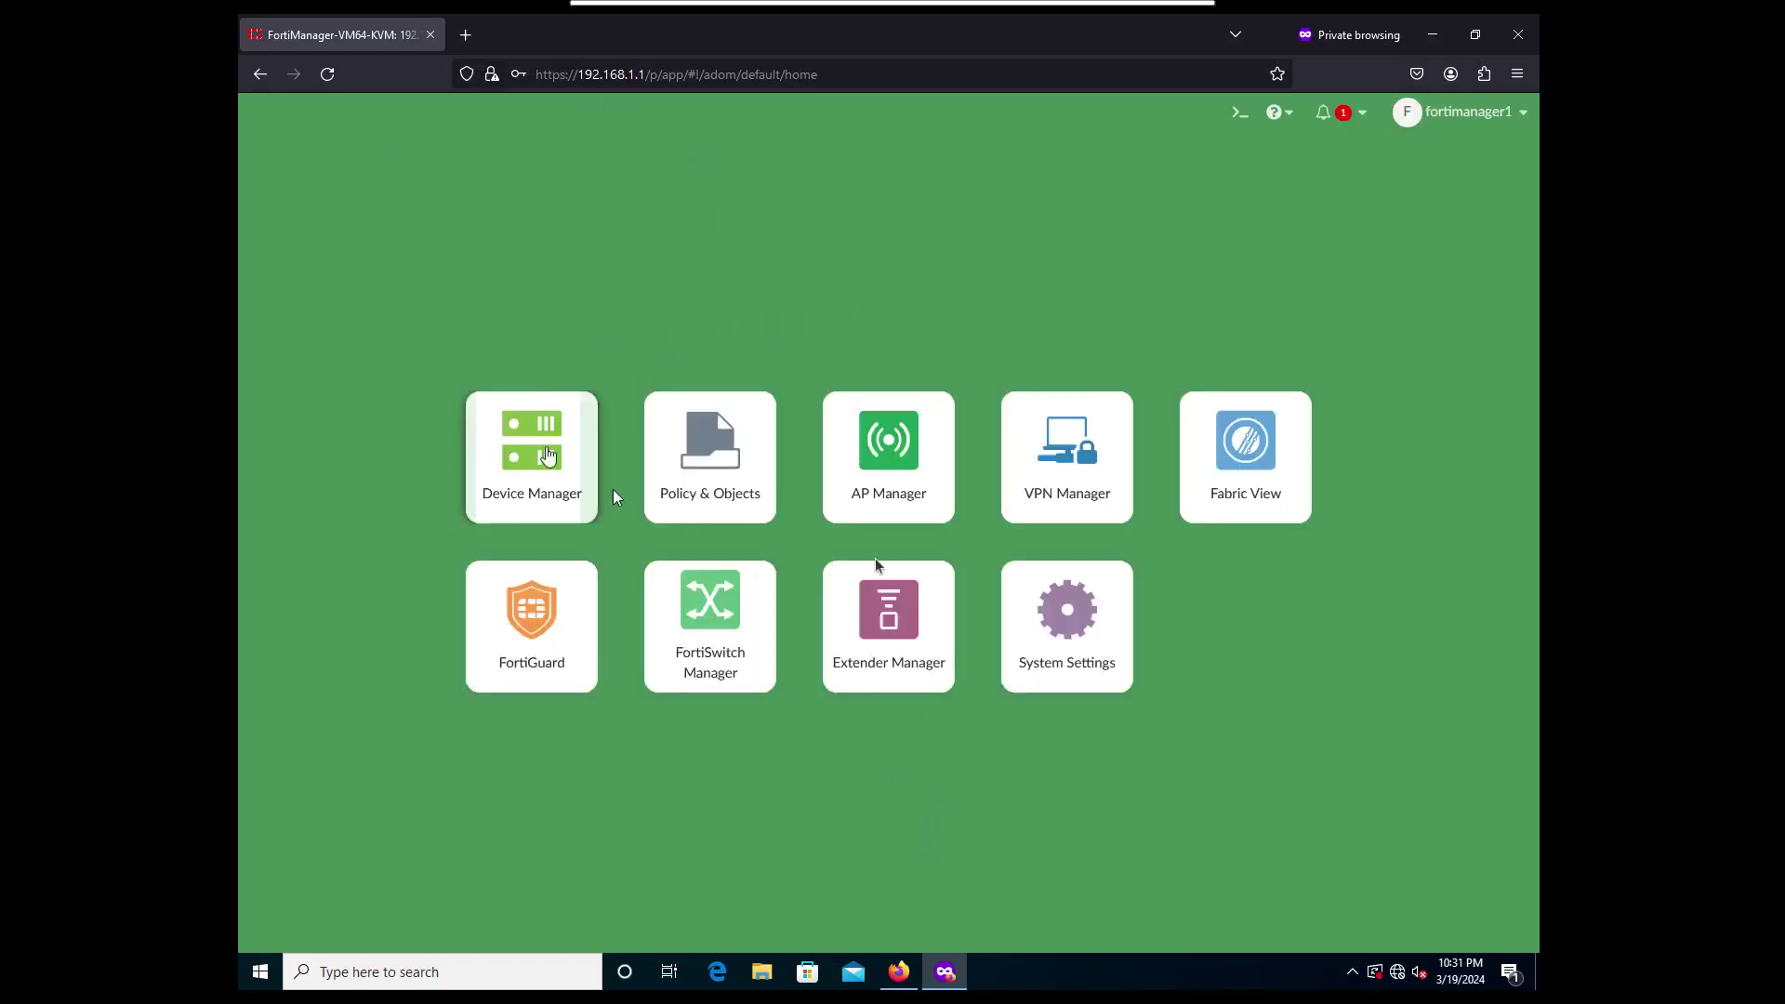
End fortimanager1's session from the dashboard's Current Administrators list.
left_click(906, 976)
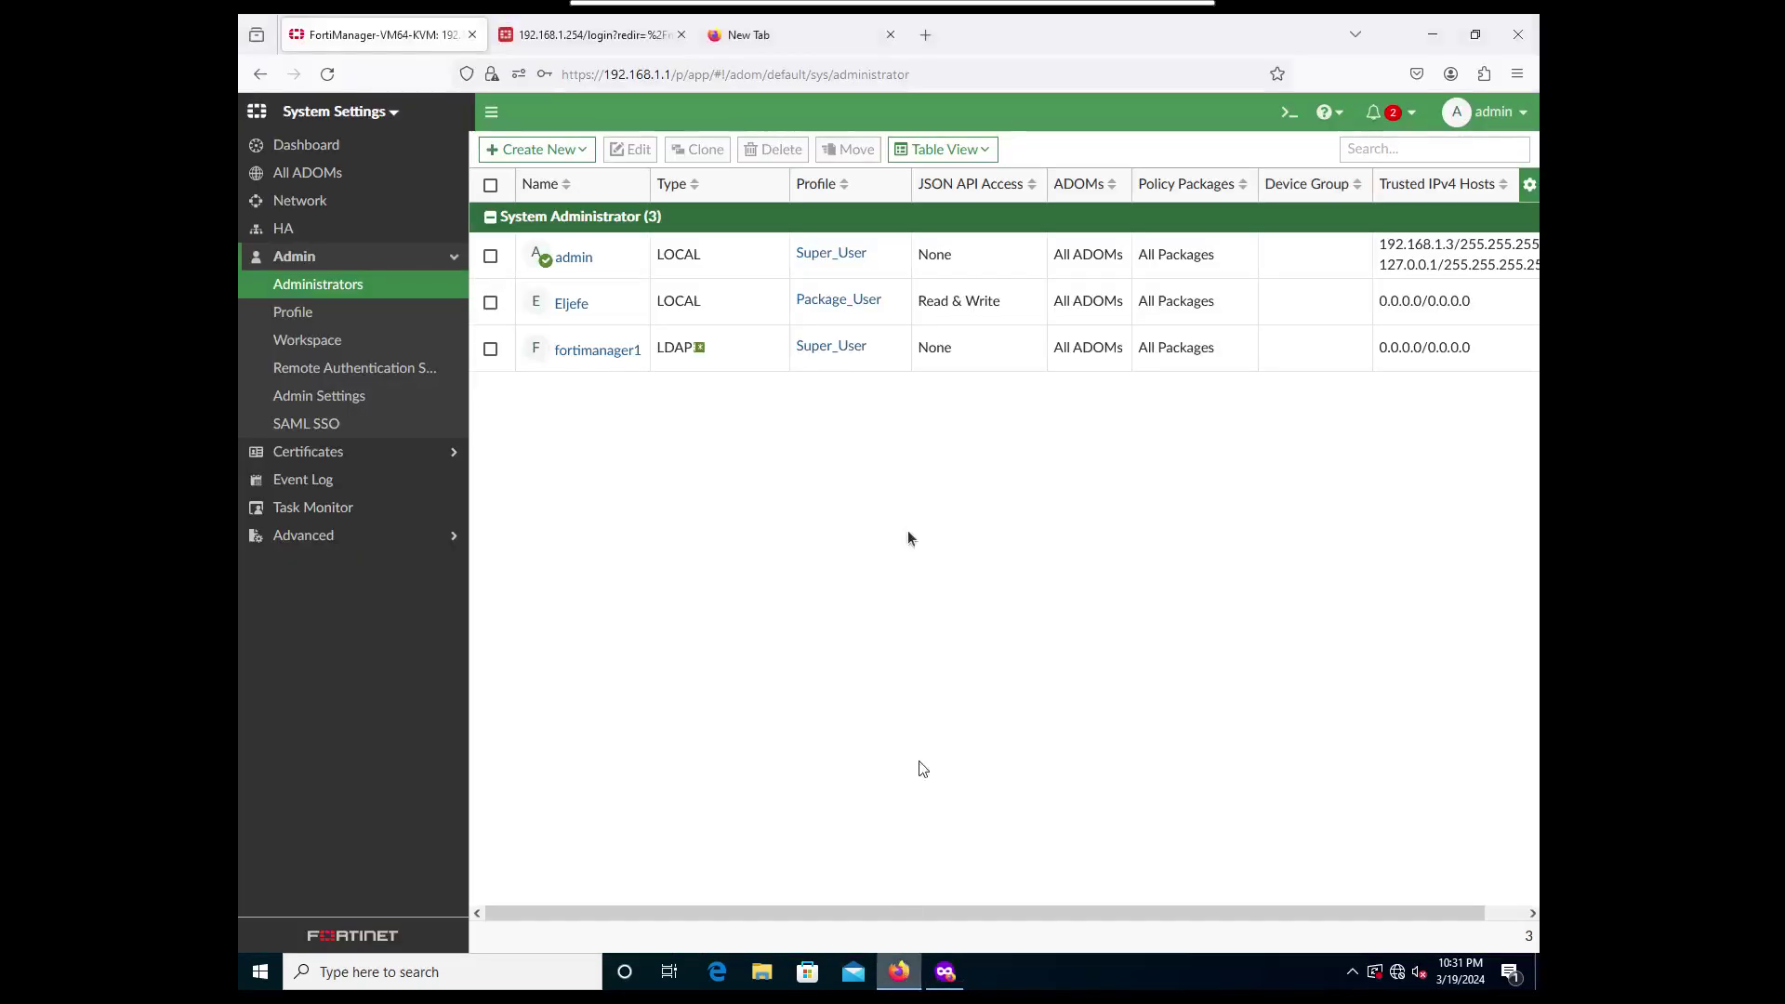
left_click(357, 145)
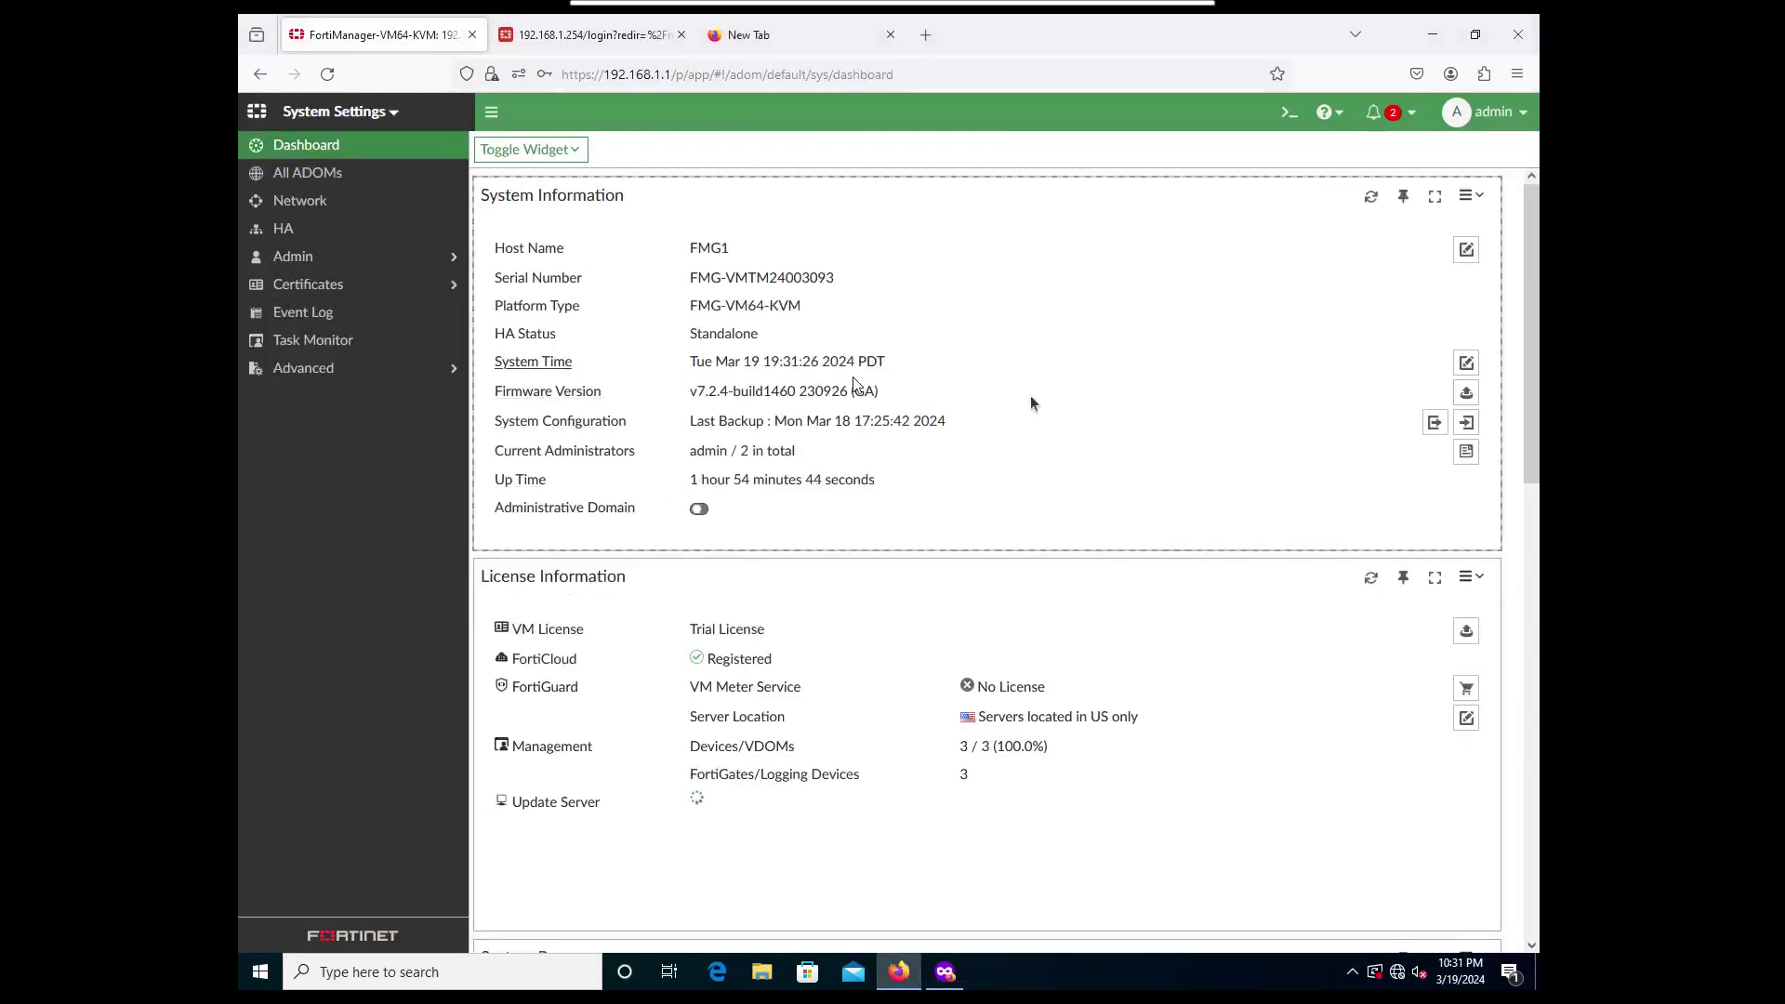
left_click(1464, 454)
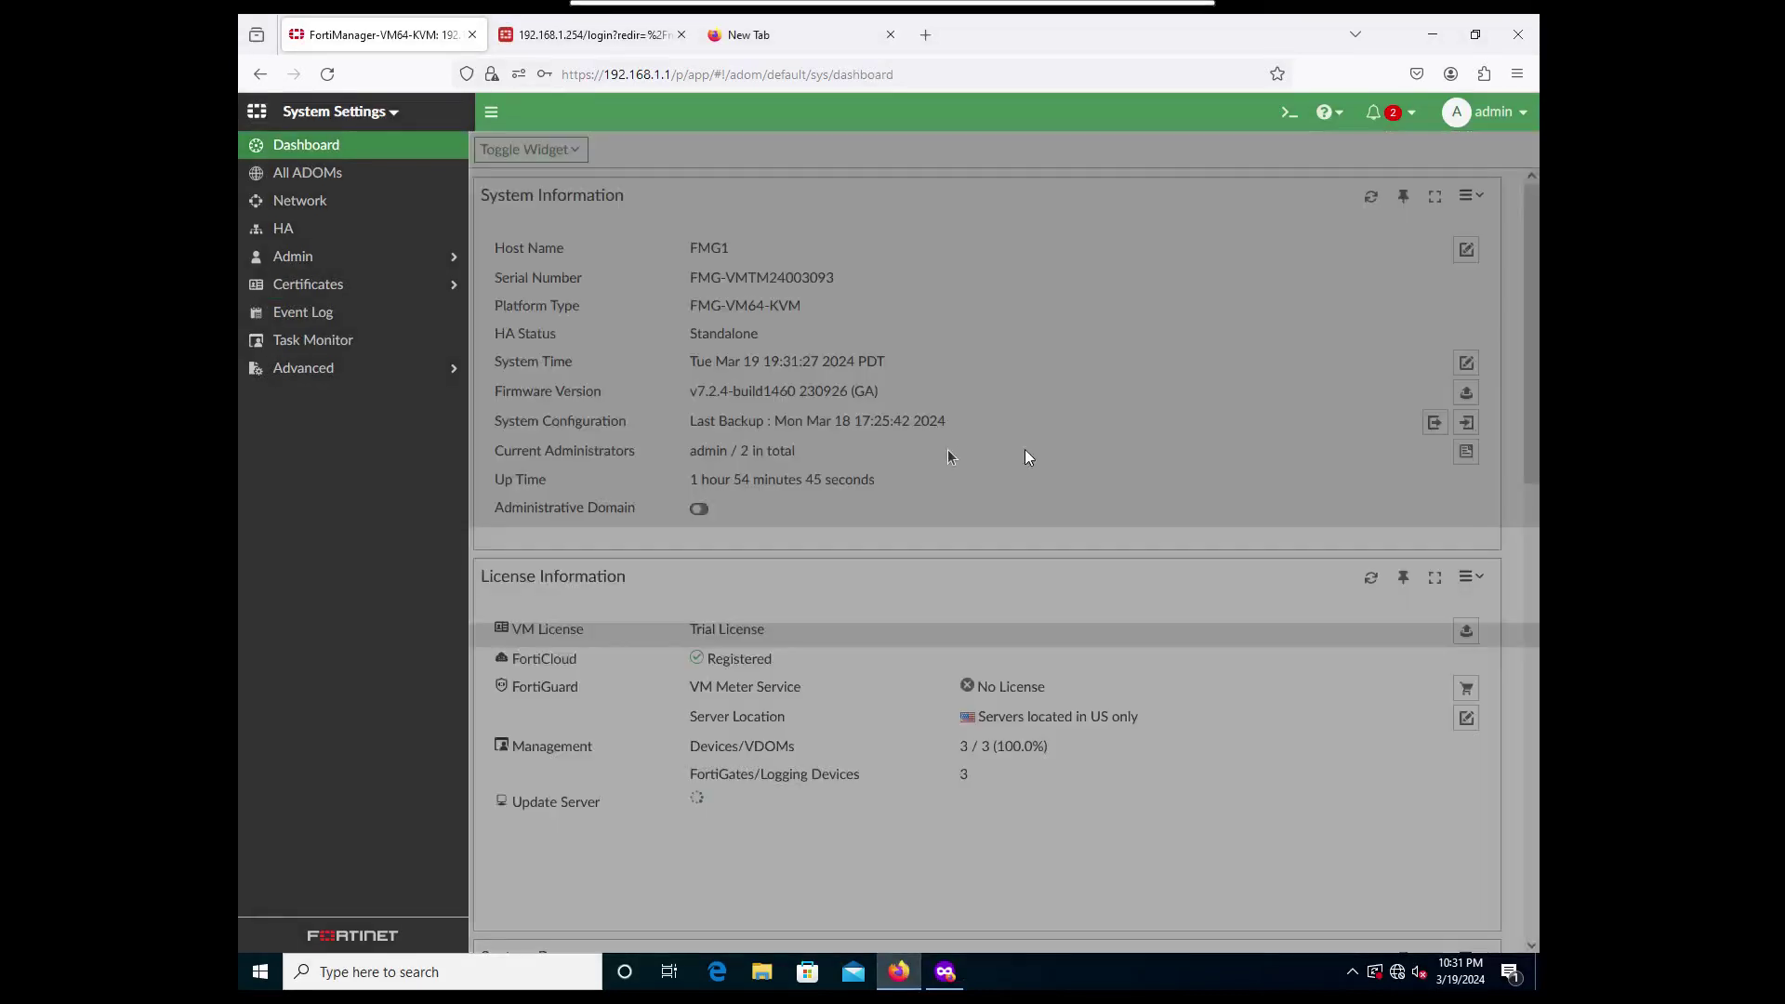
left_click(835, 303)
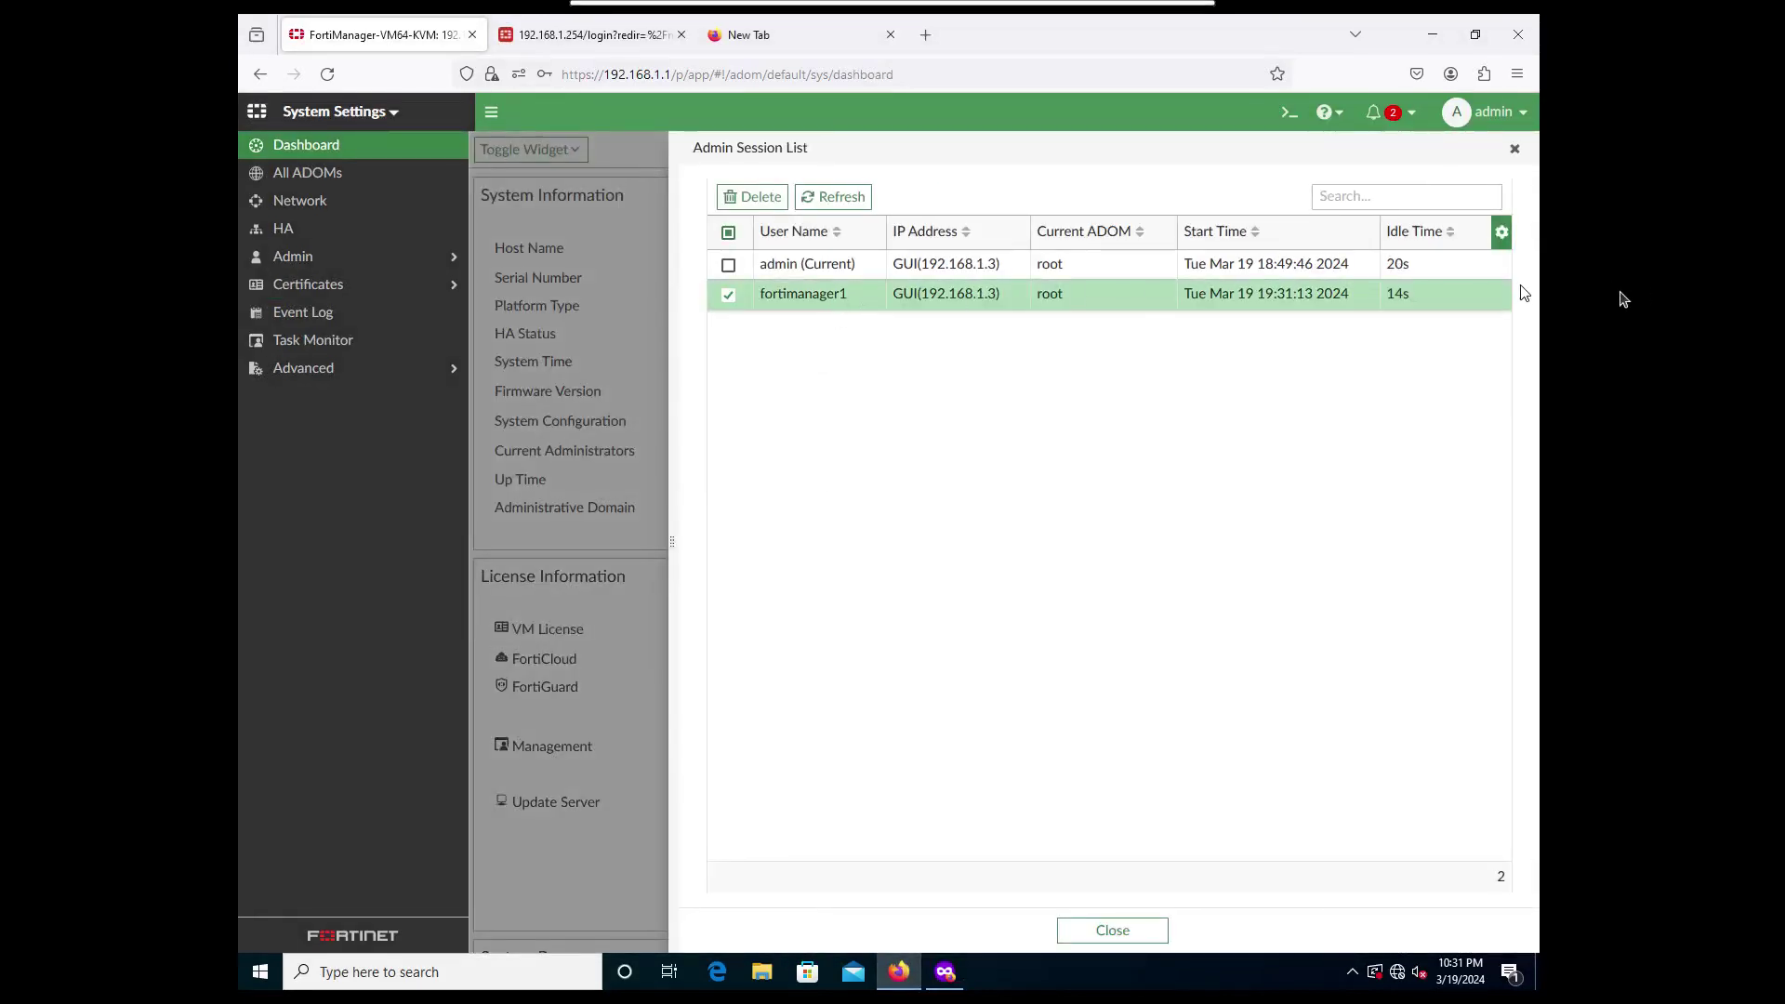
left_click(779, 206)
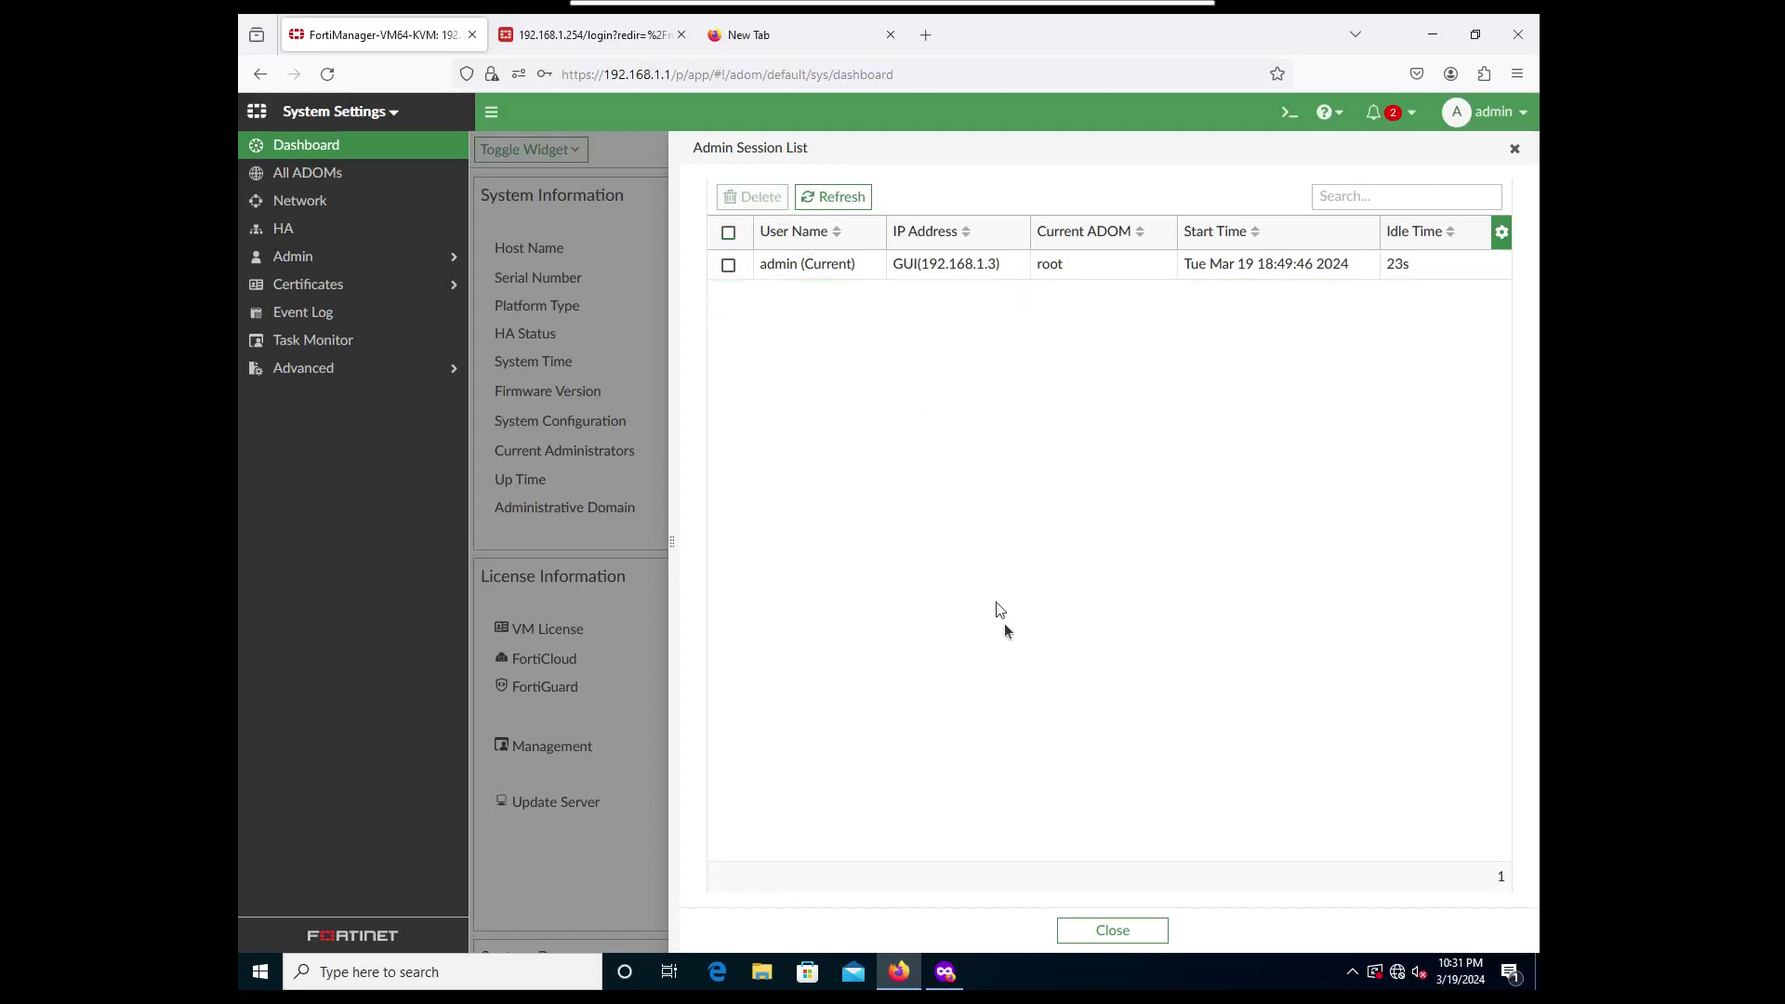
left_click(1097, 929)
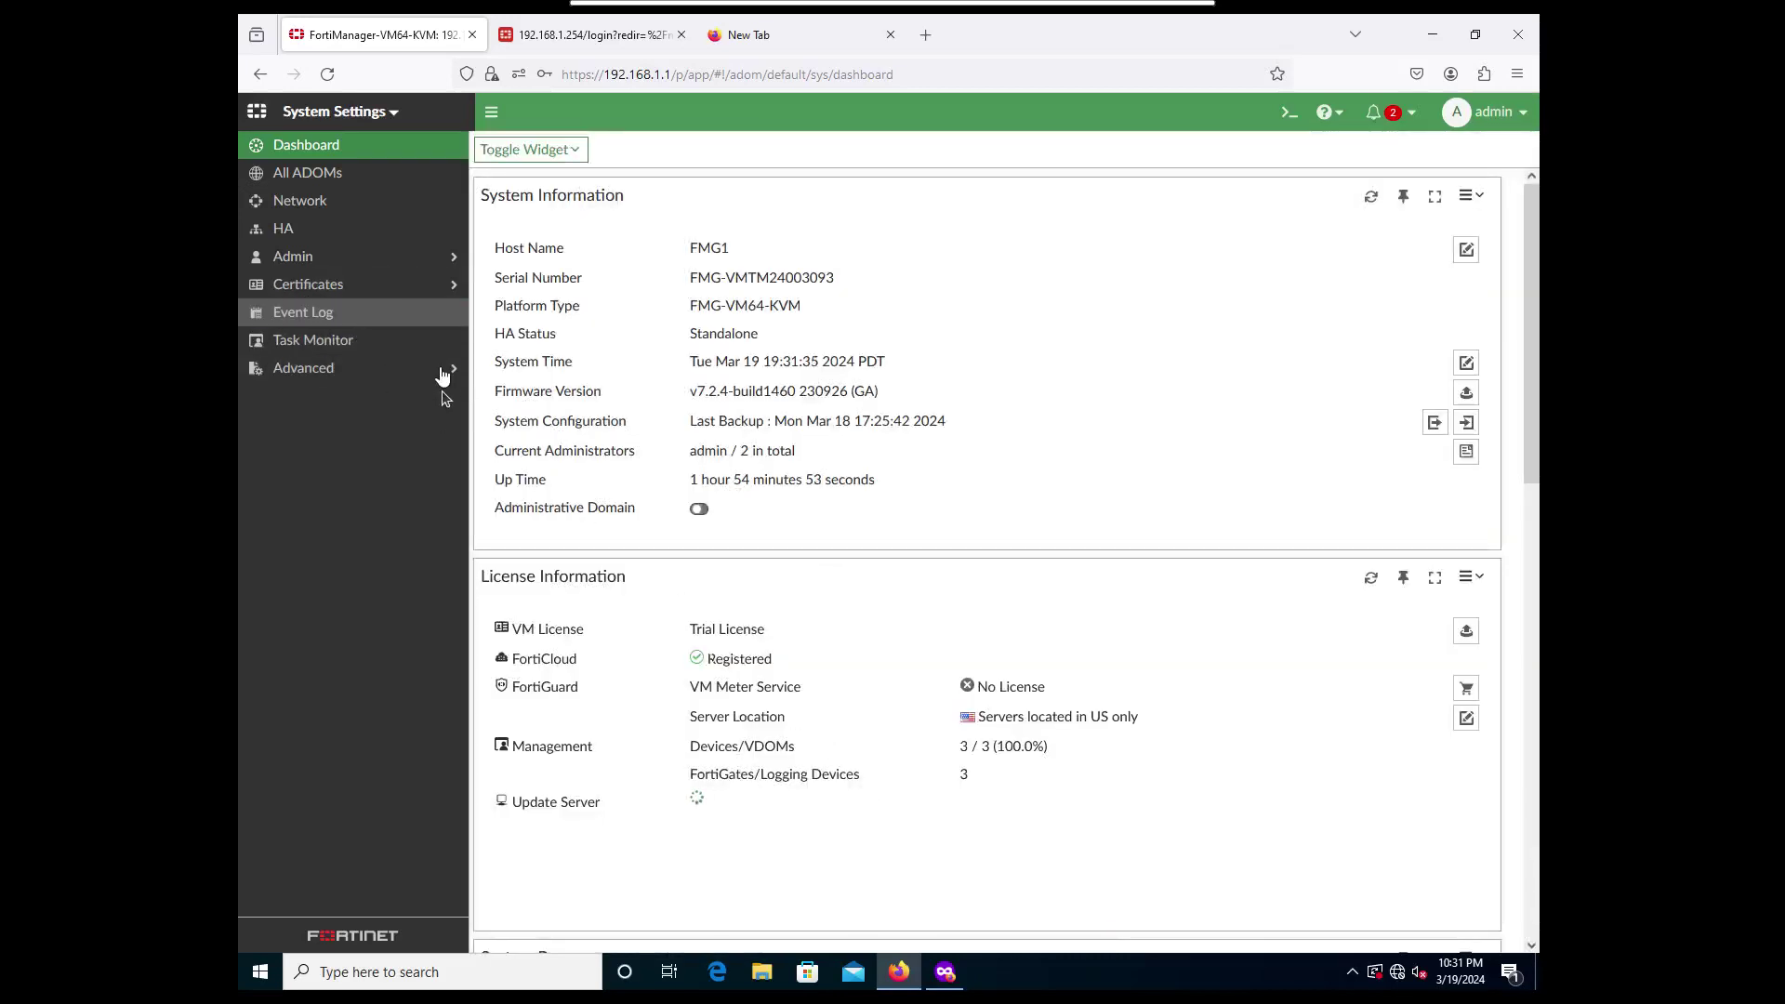
Confirm the private window dropped to login, then show Admin > Administrators.
left_click(945, 971)
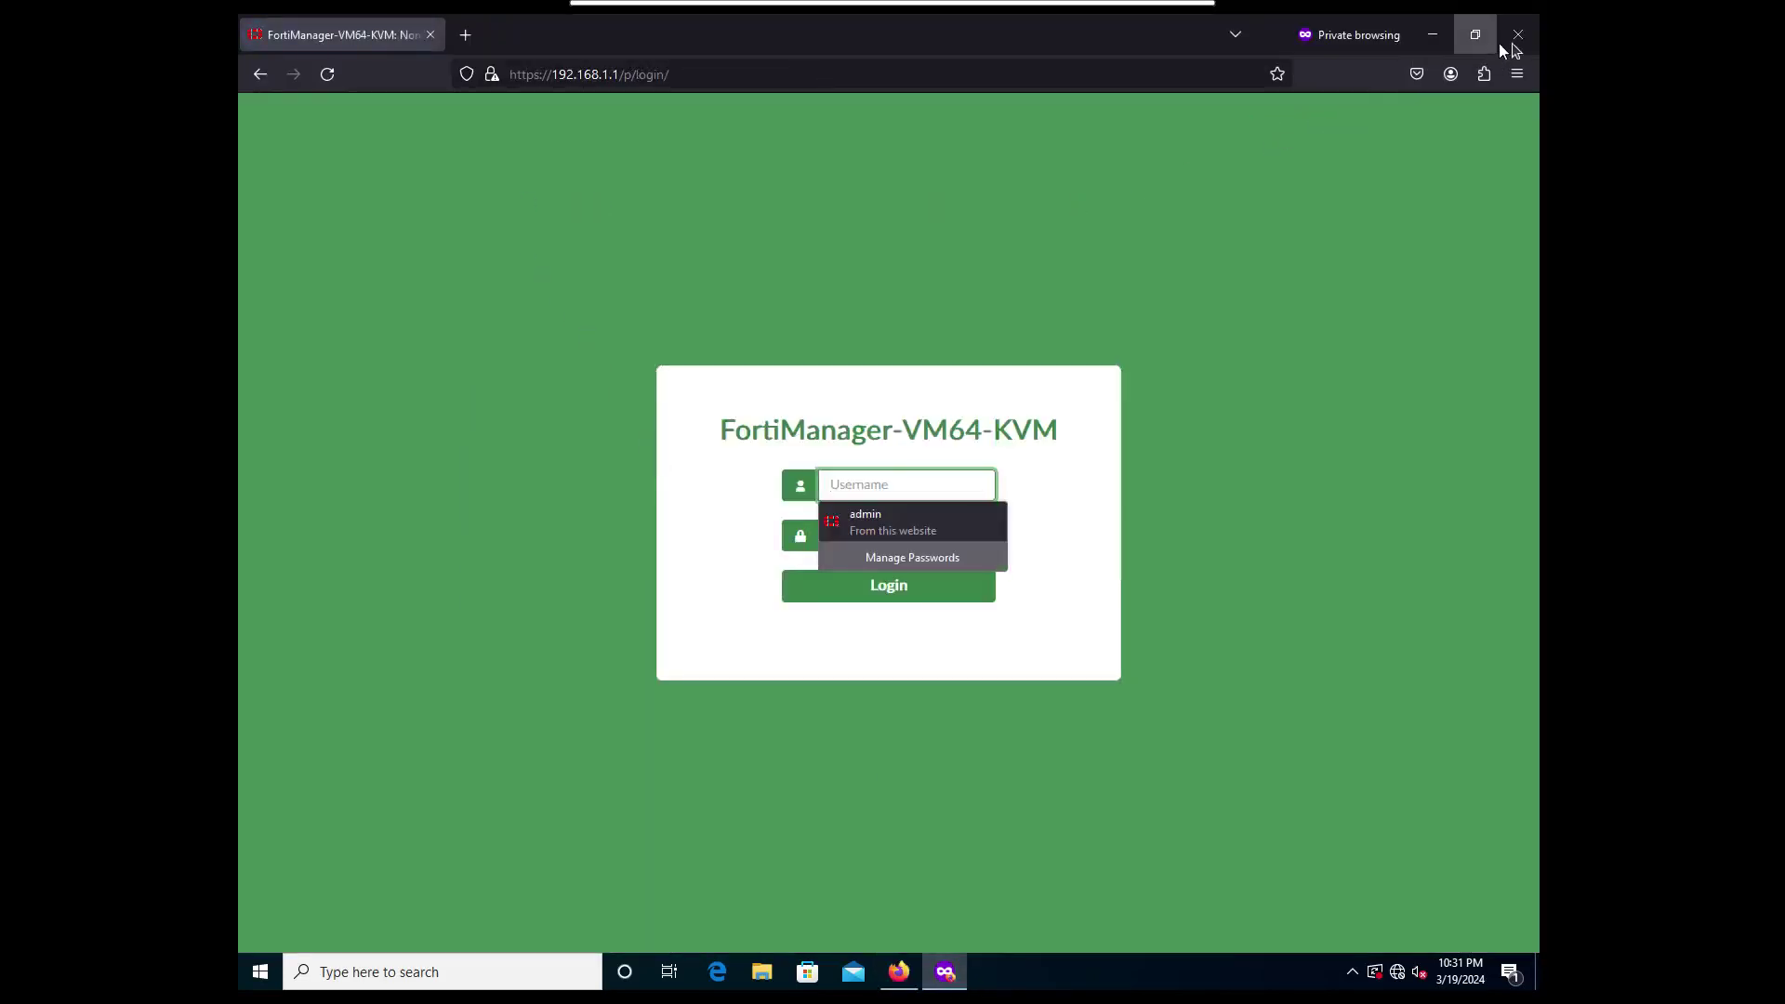
left_click(1430, 37)
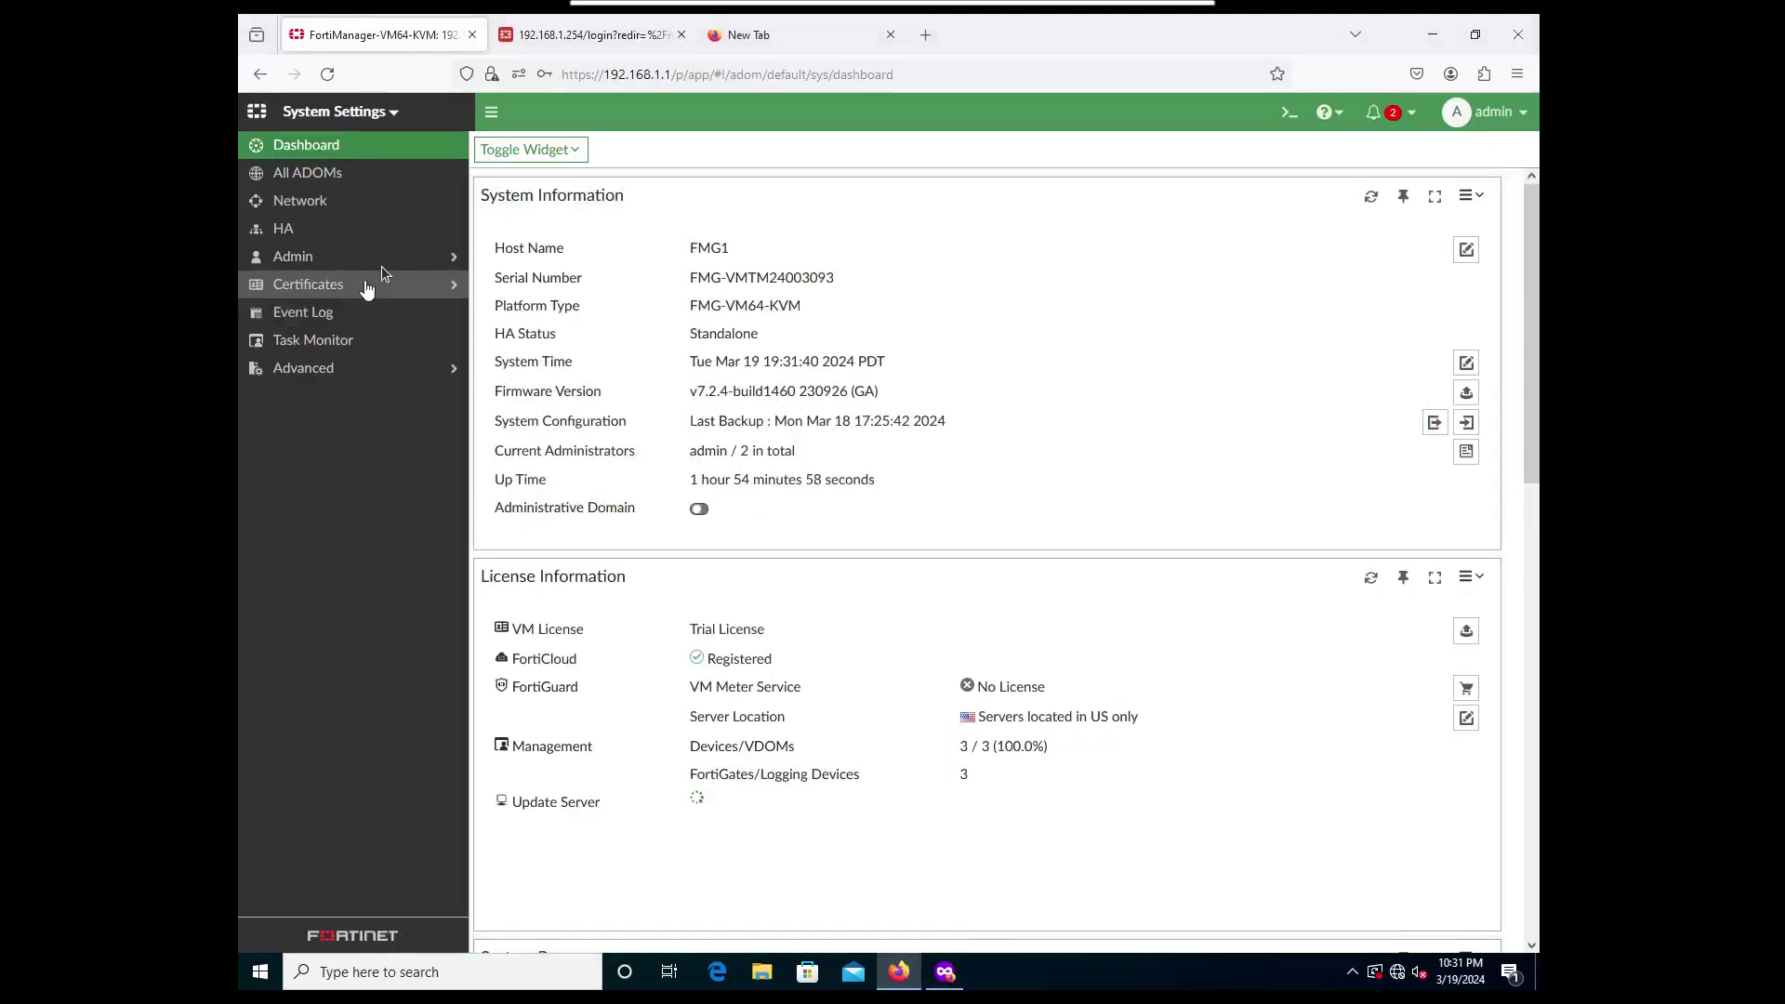
left_click(384, 265)
left_click(333, 290)
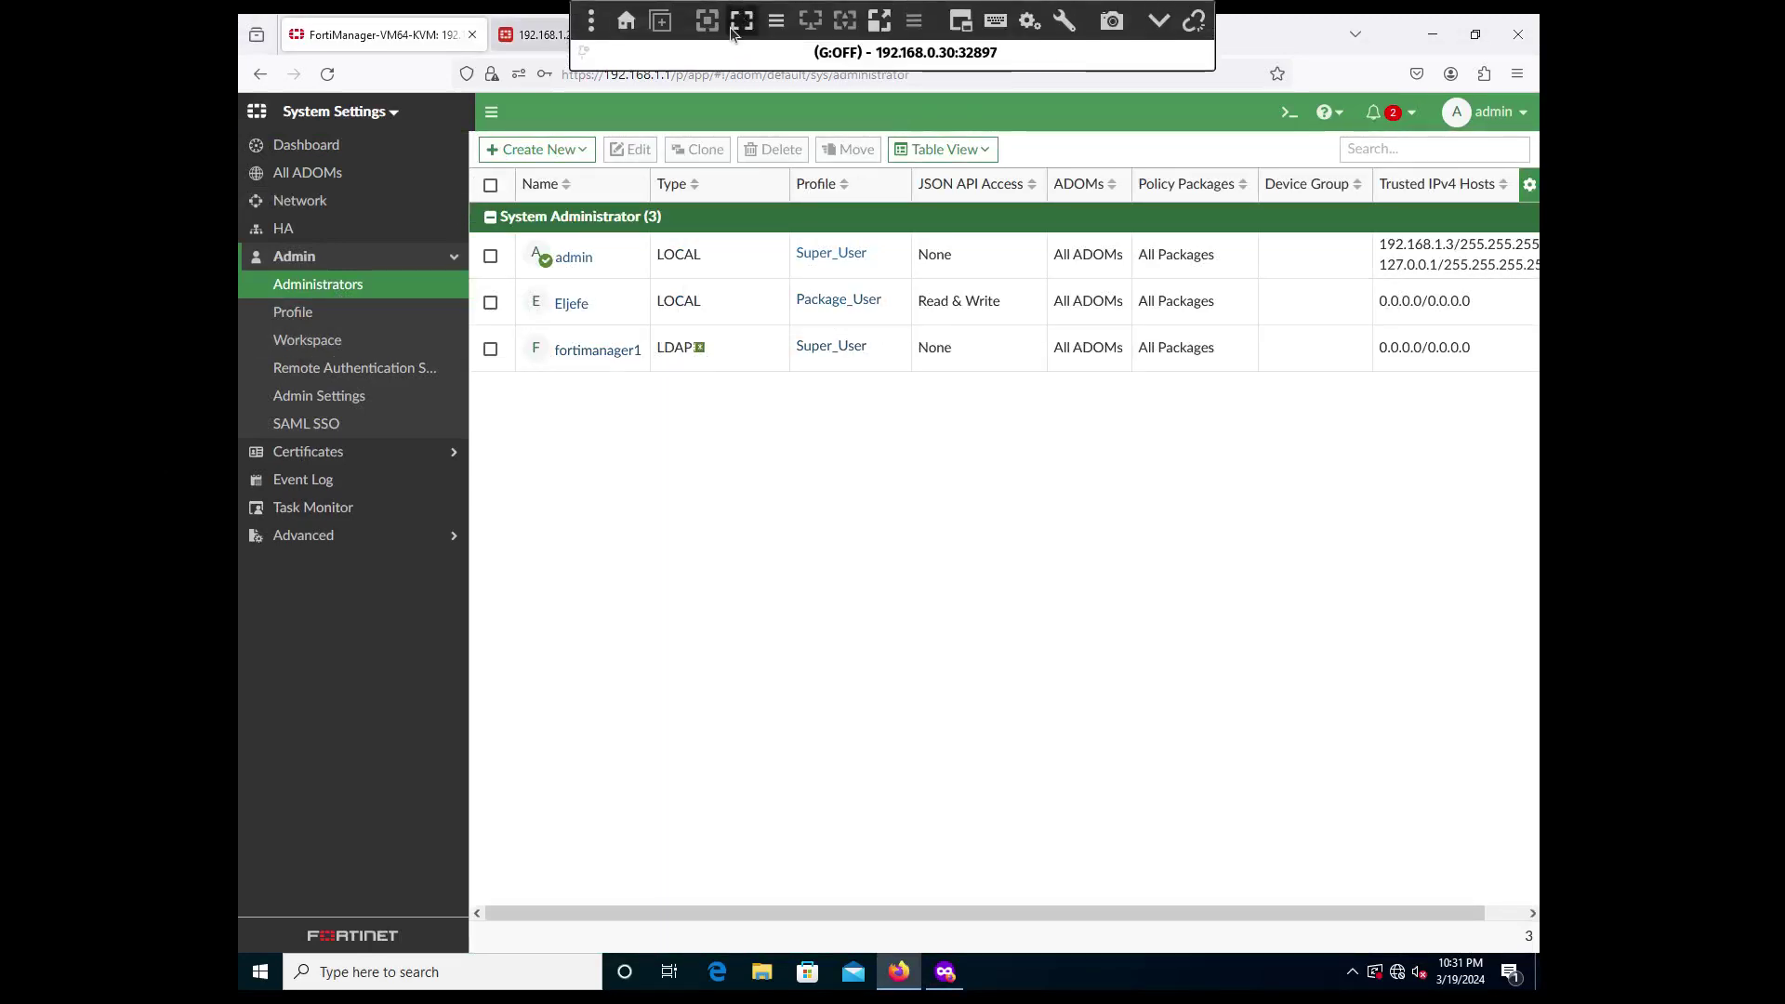
On the Windows Server, view the FortiManager group's empty Members tab under Users.
left_click(733, 26)
left_click(305, 53)
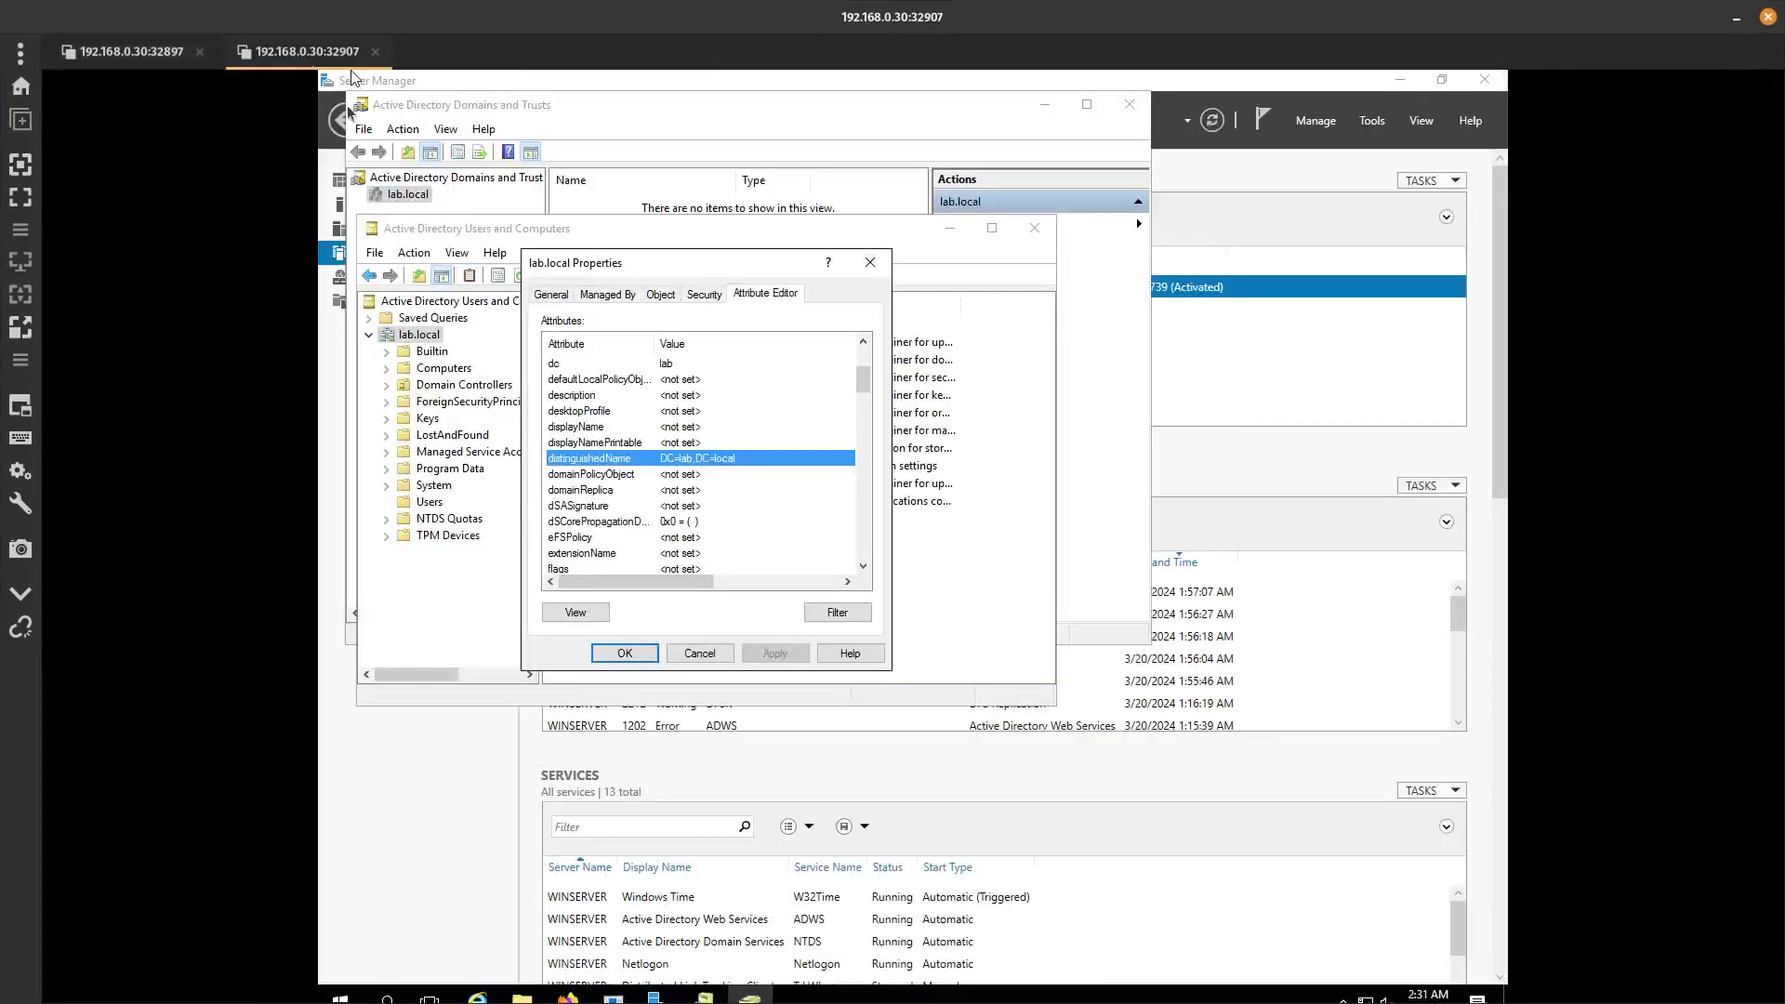
left_click(702, 654)
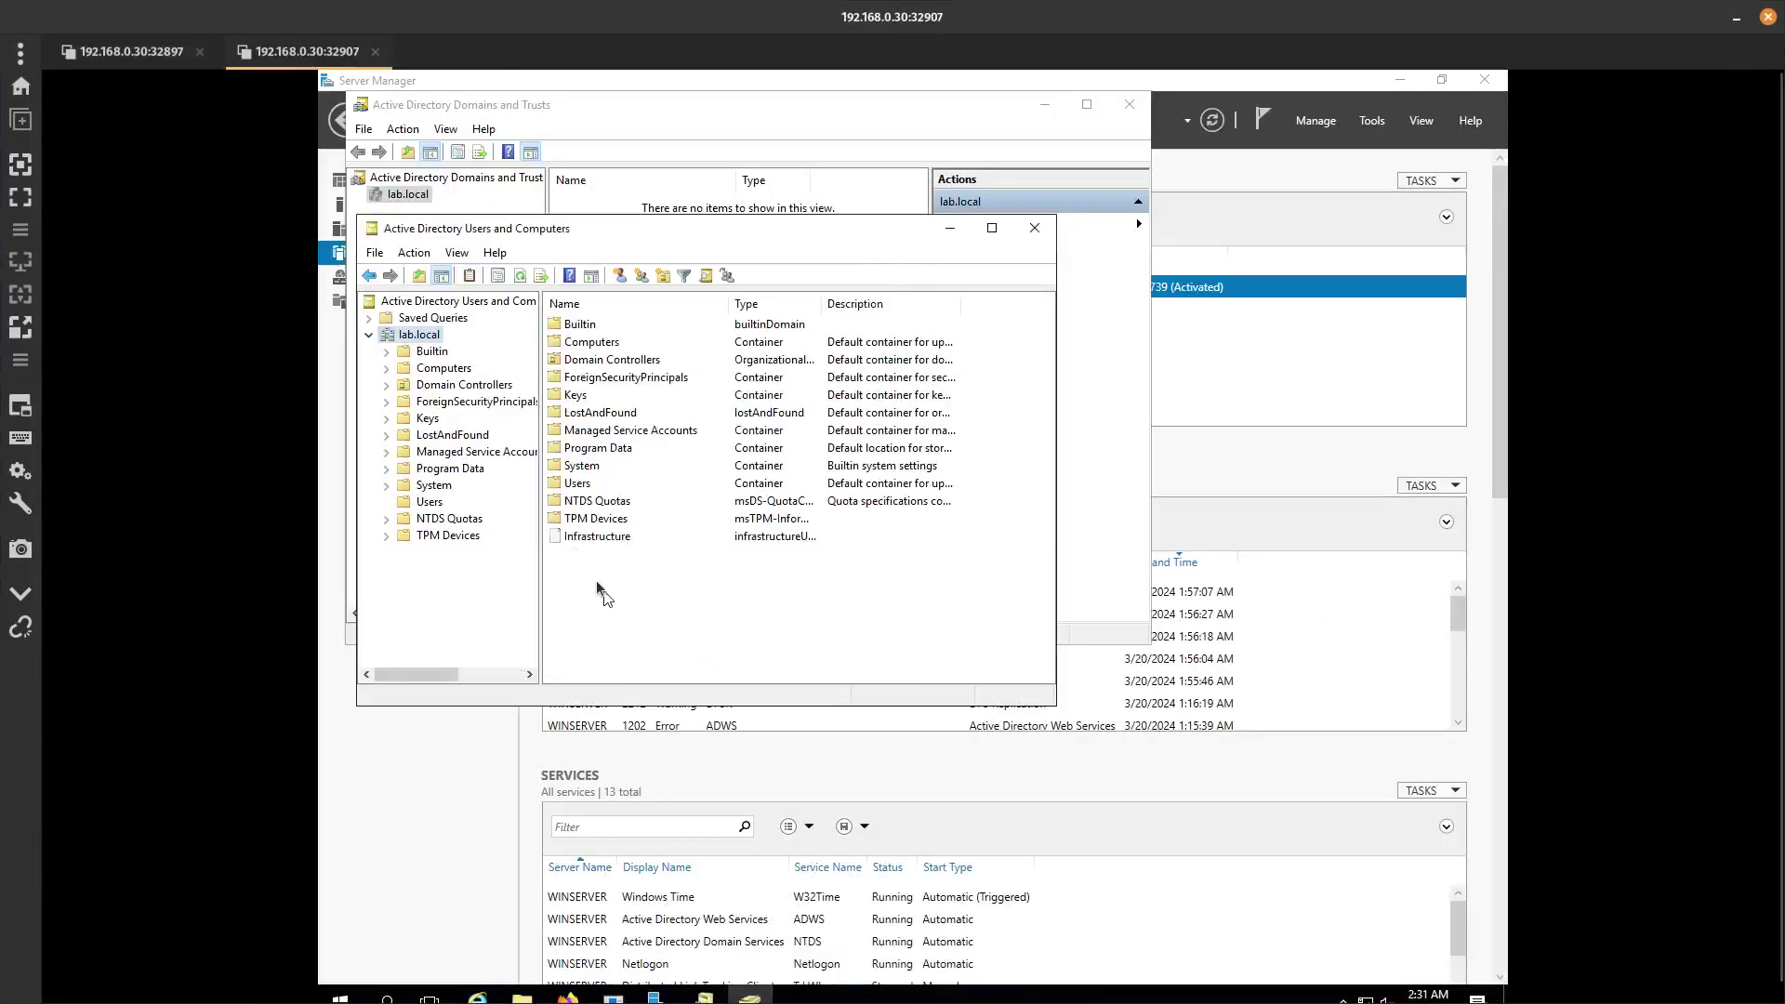
left_click(433, 486)
left_click(429, 502)
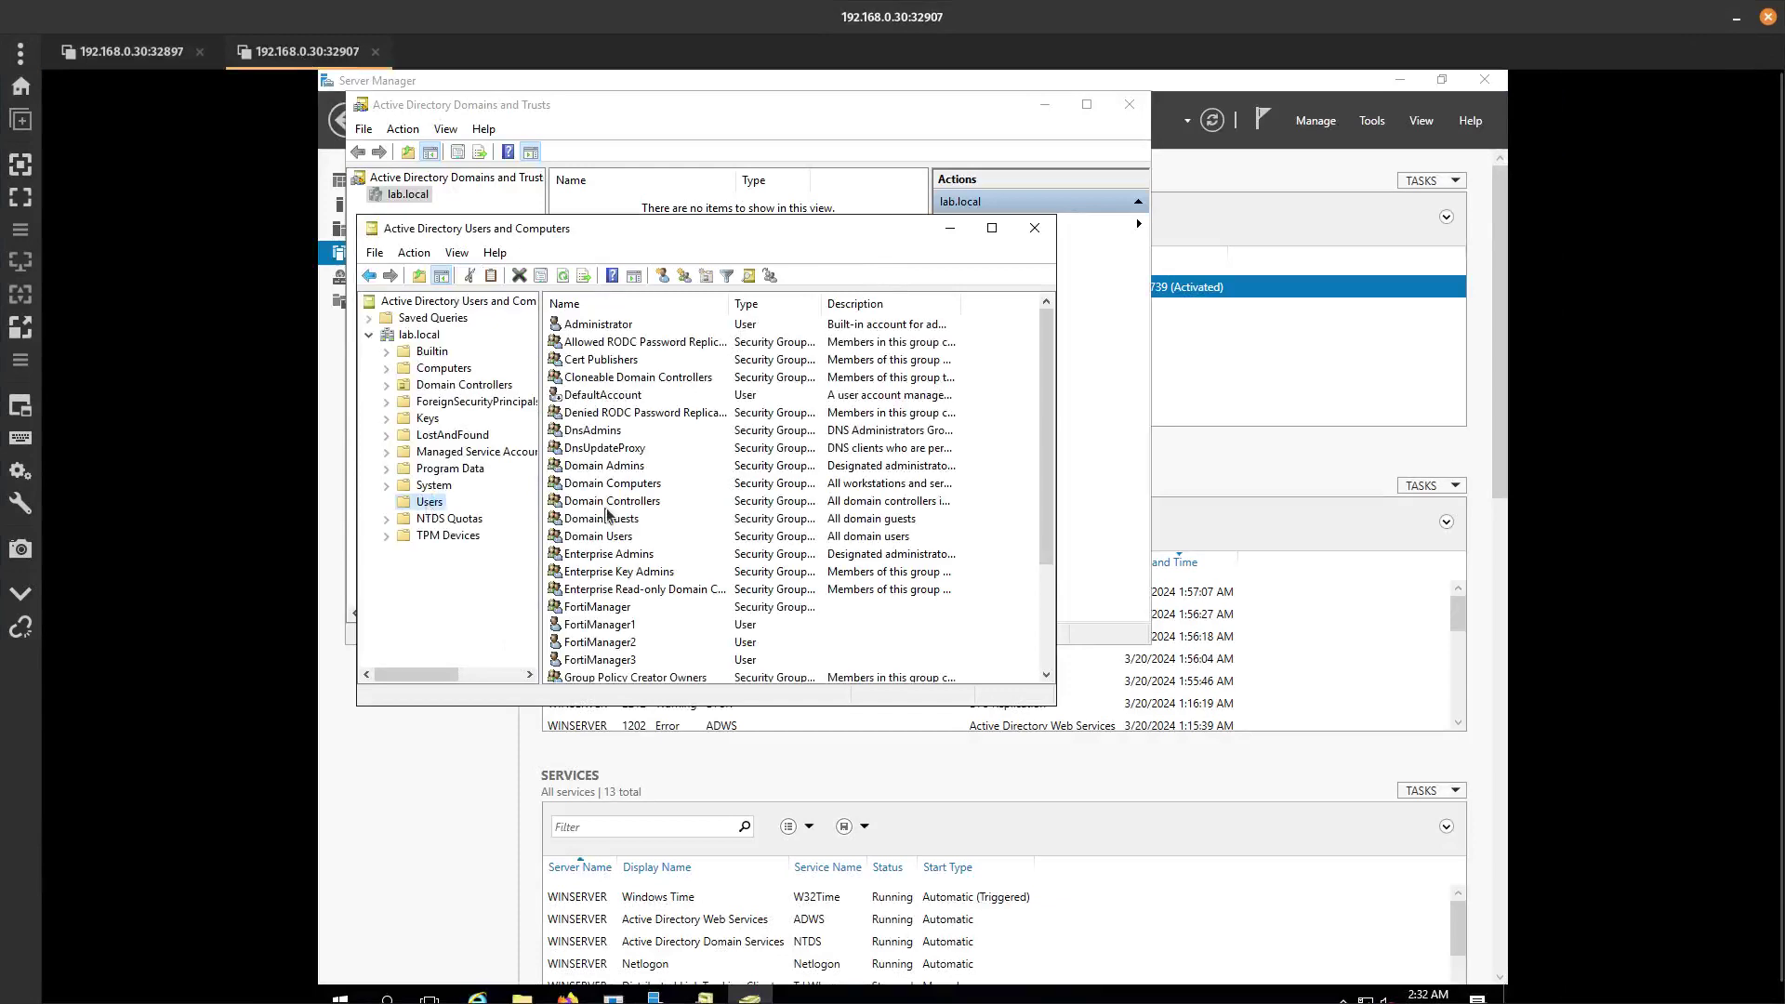
left_click(596, 610)
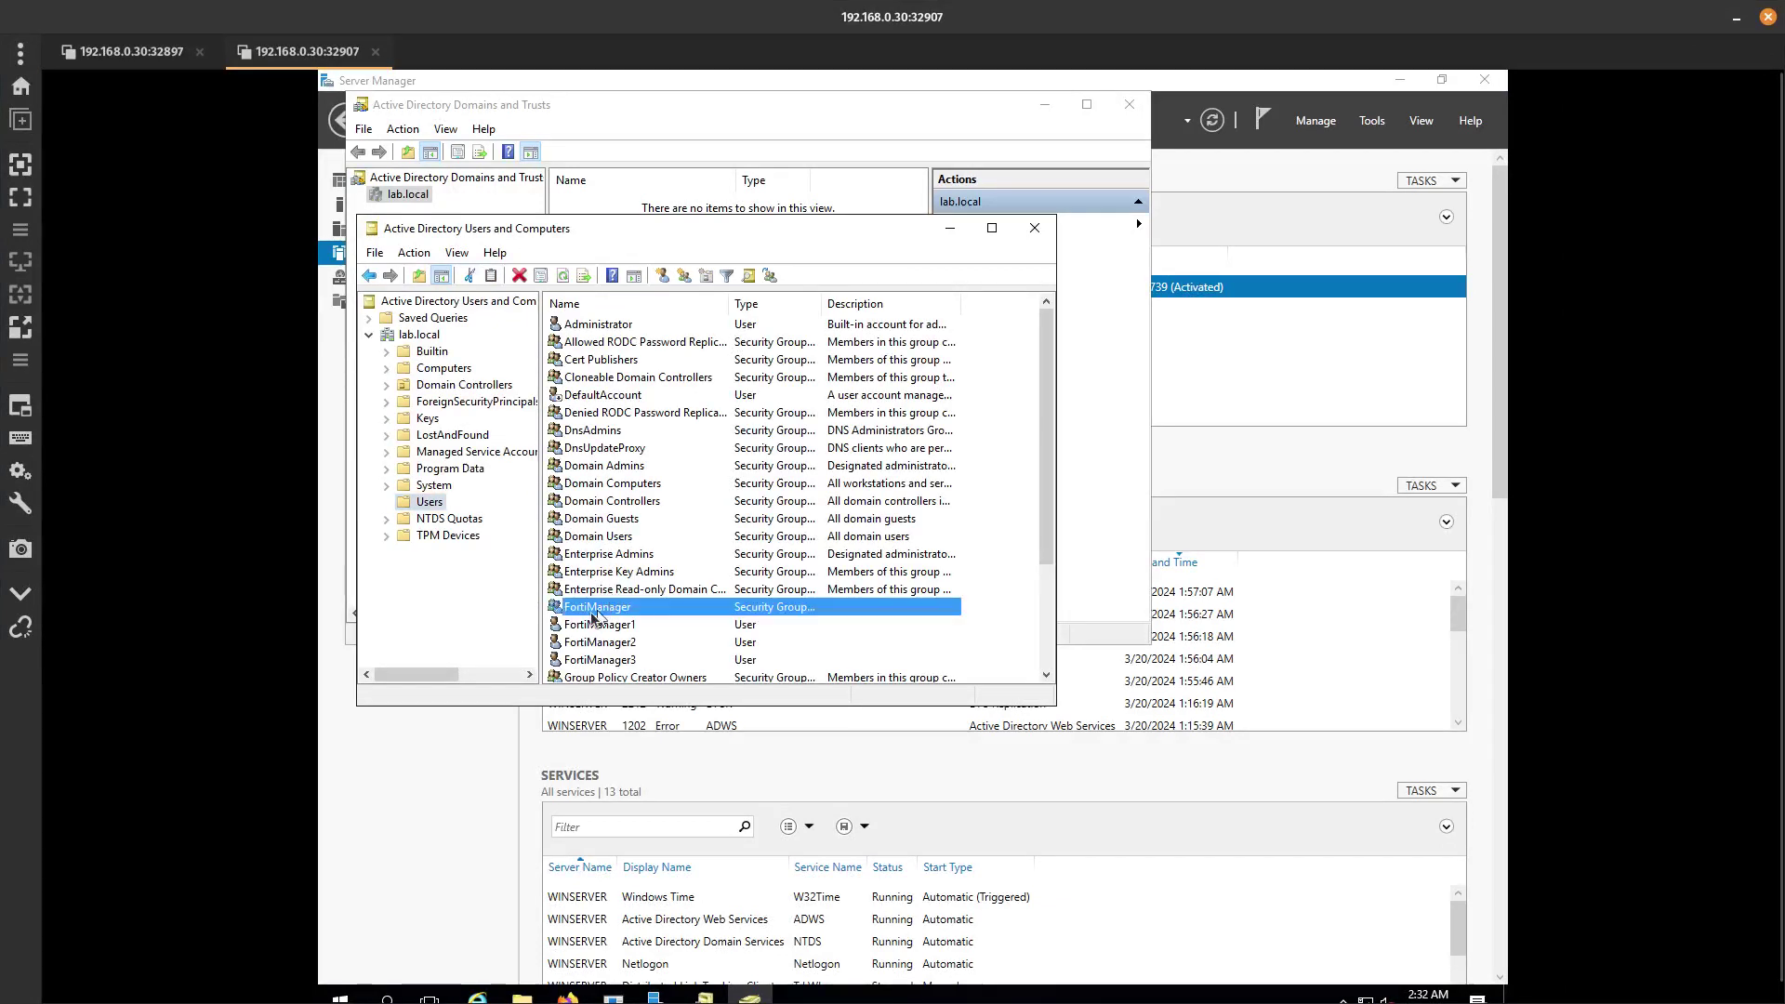
double_click(592, 618)
left_click(643, 312)
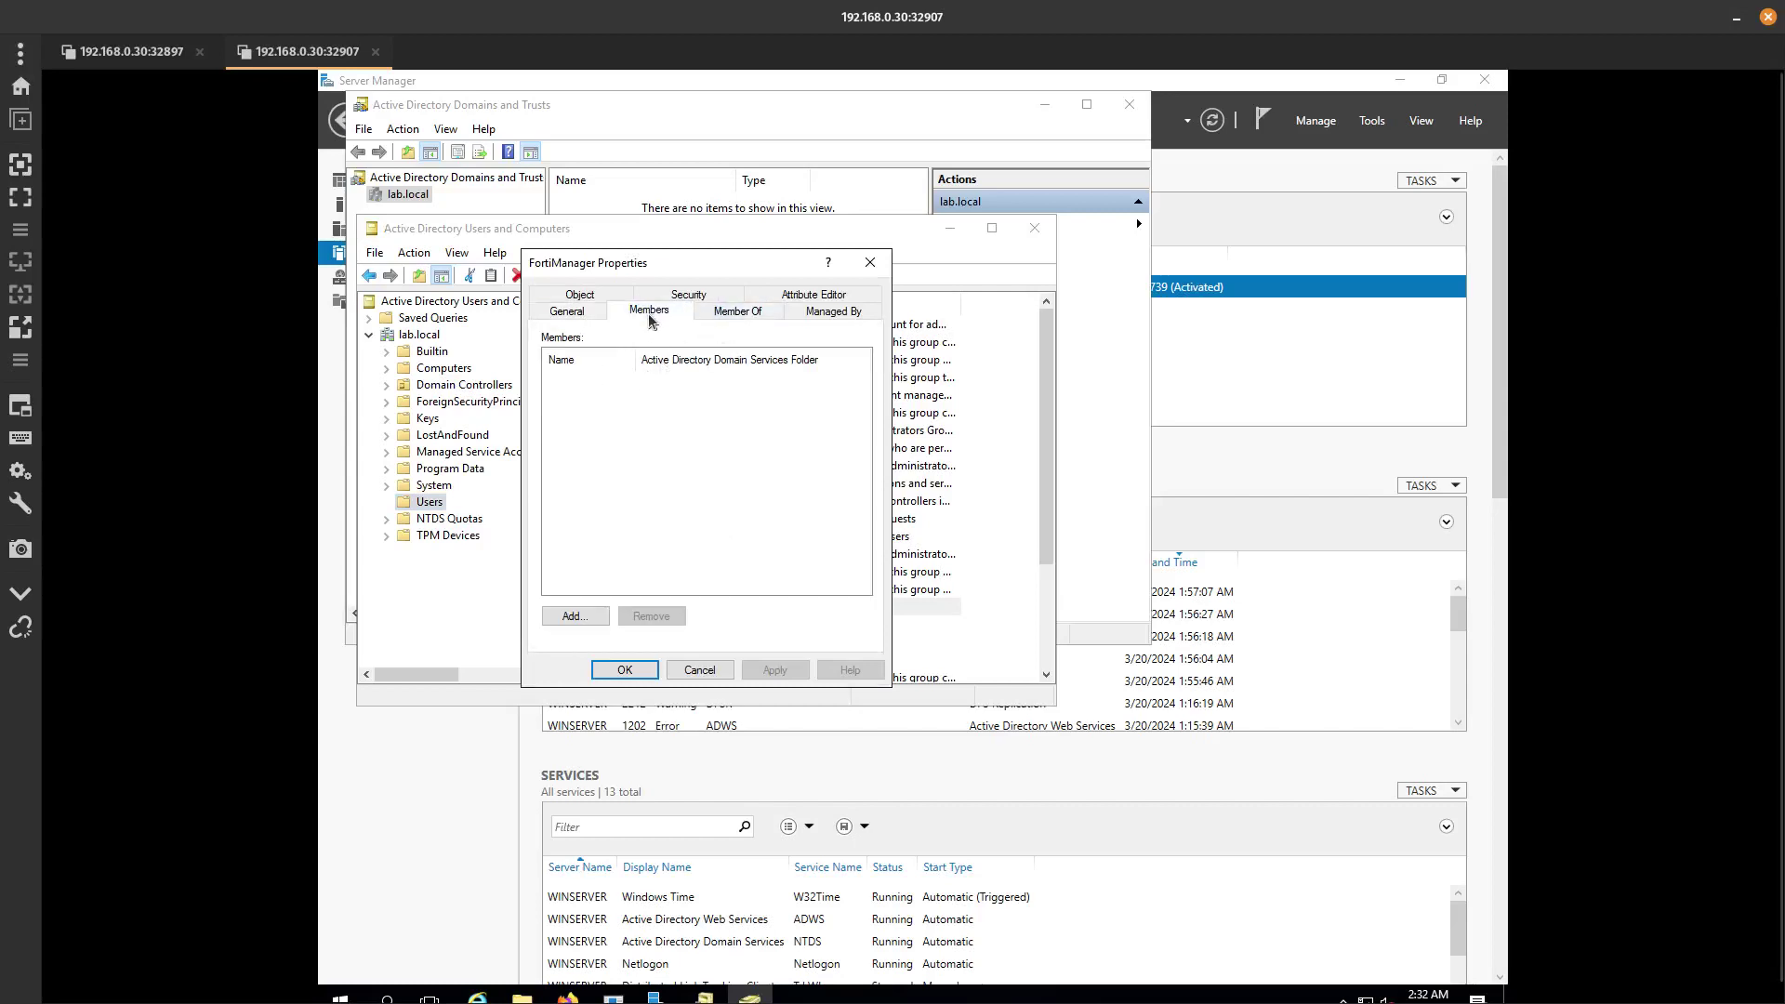
Check FortiManager1's Member Of tab, then reopen the FortiManager group's Members list.
left_click(871, 263)
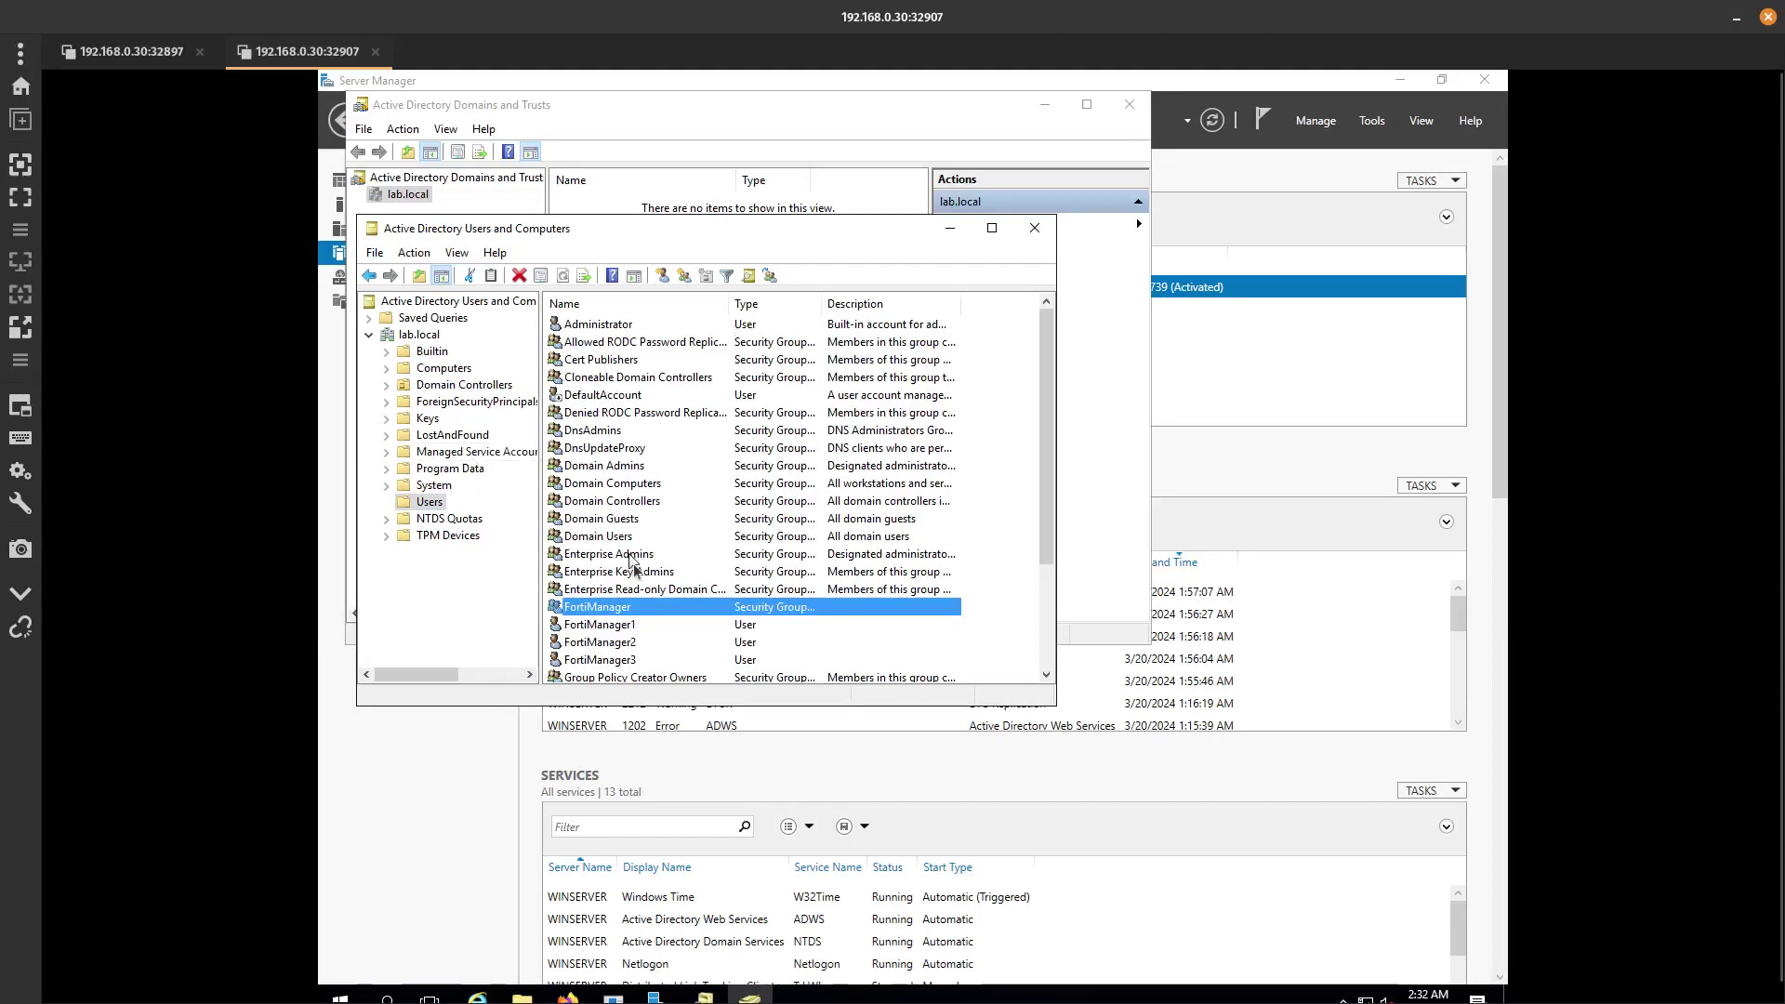
scroll(650, 605, "down", 2)
double_click(623, 519)
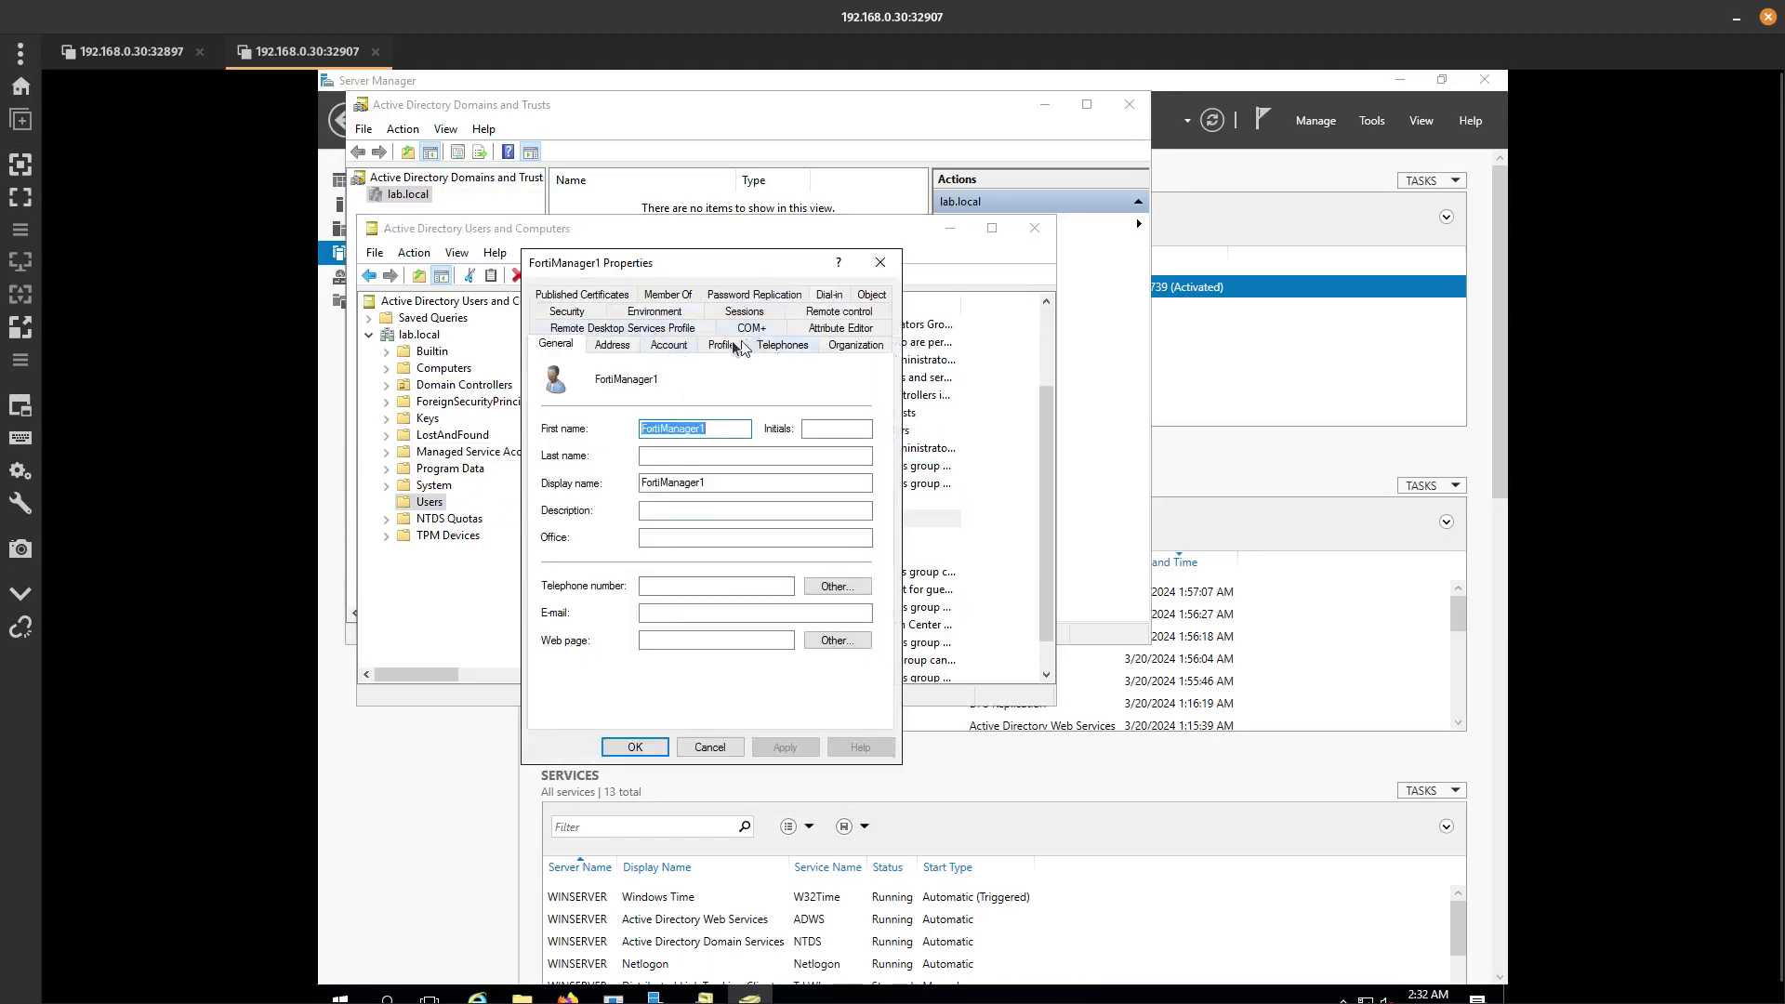
left_click(673, 295)
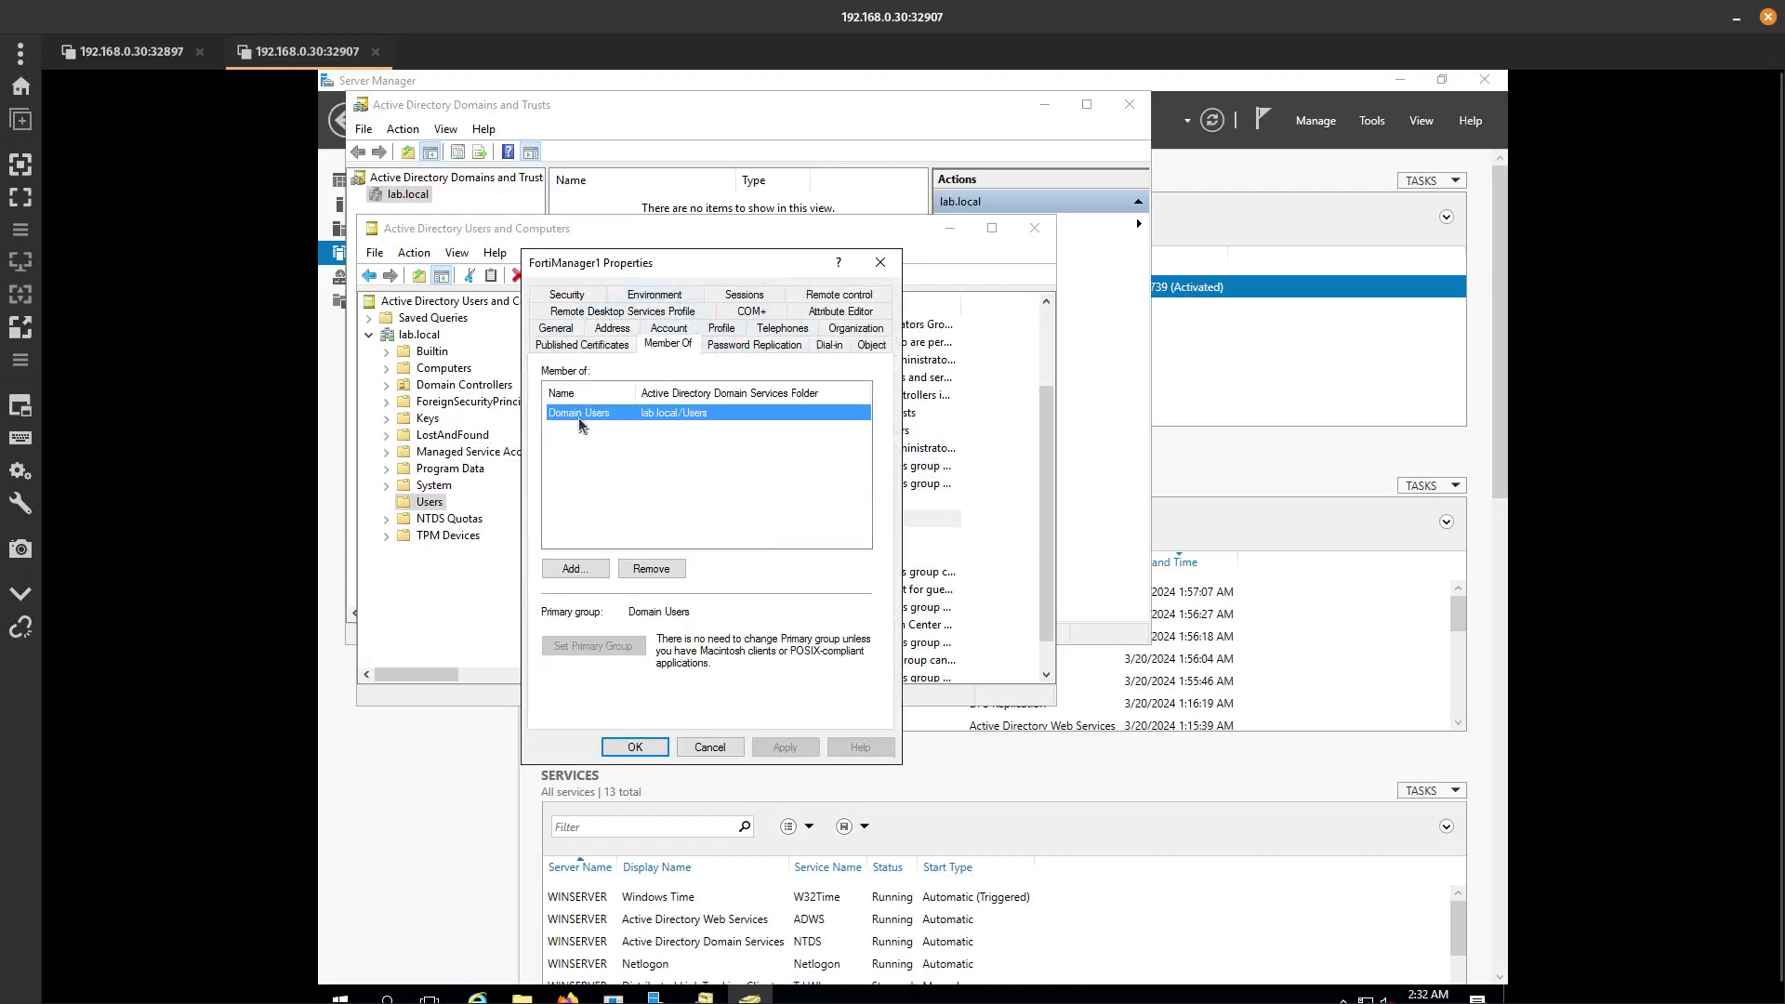
left_click(895, 265)
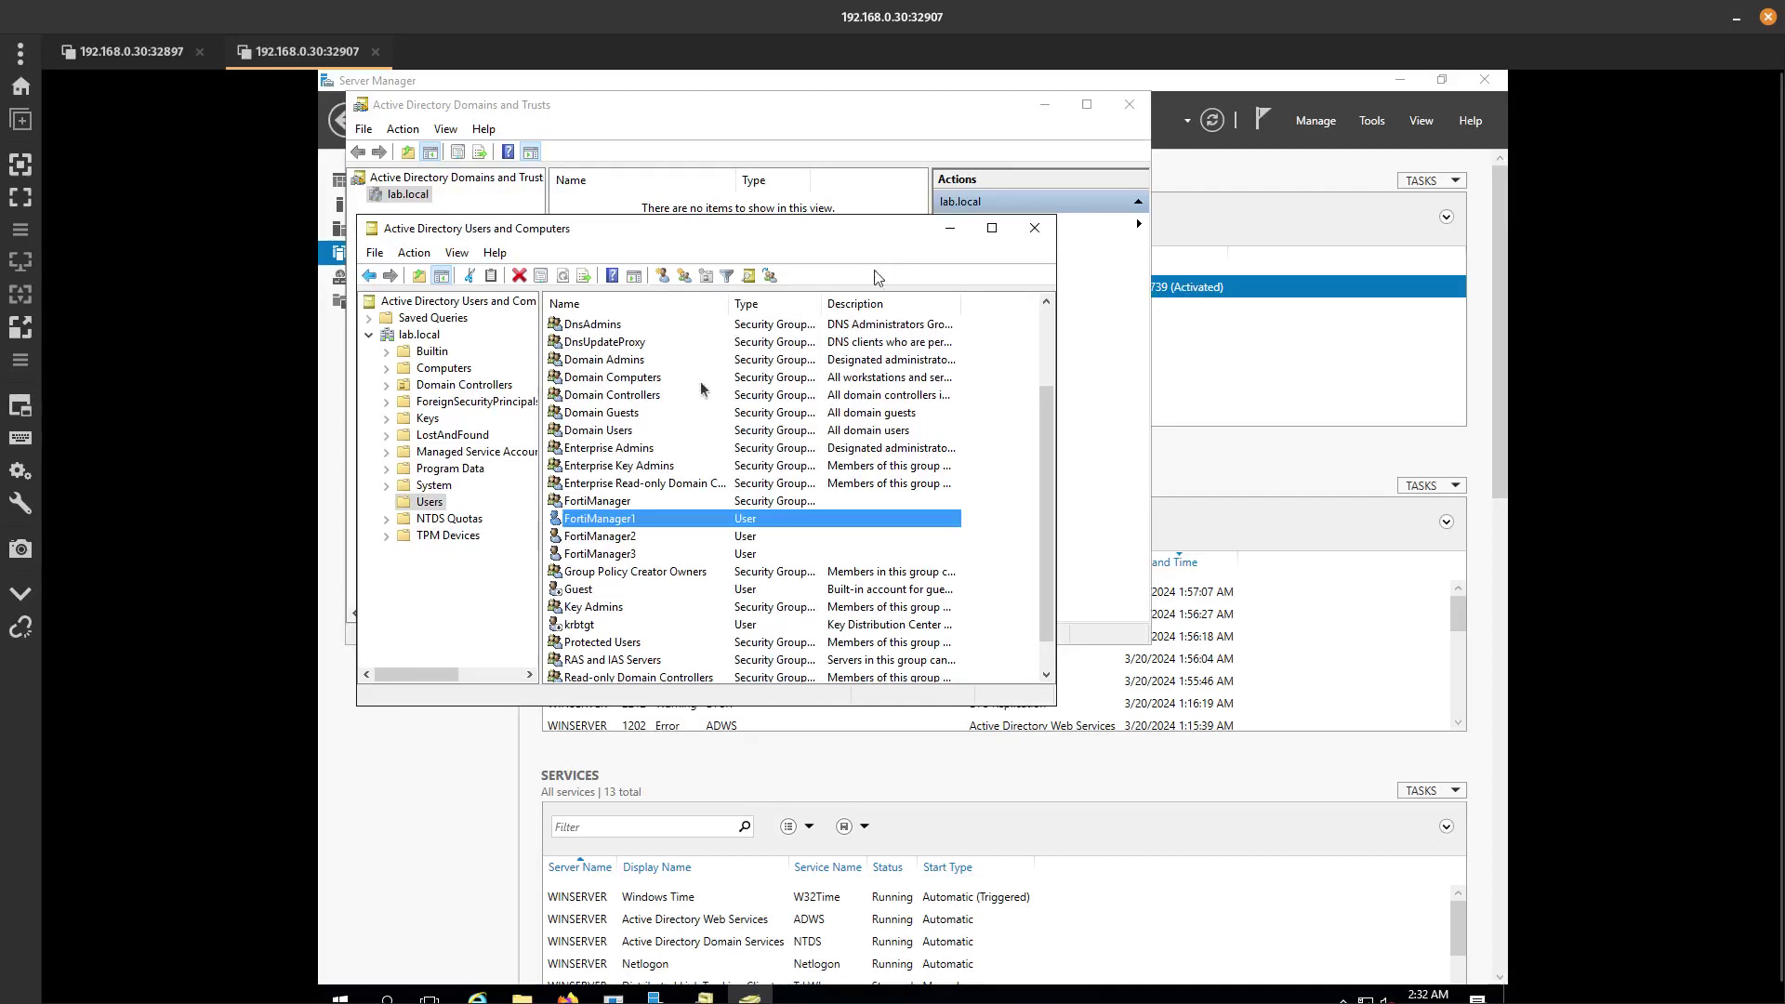
double_click(609, 502)
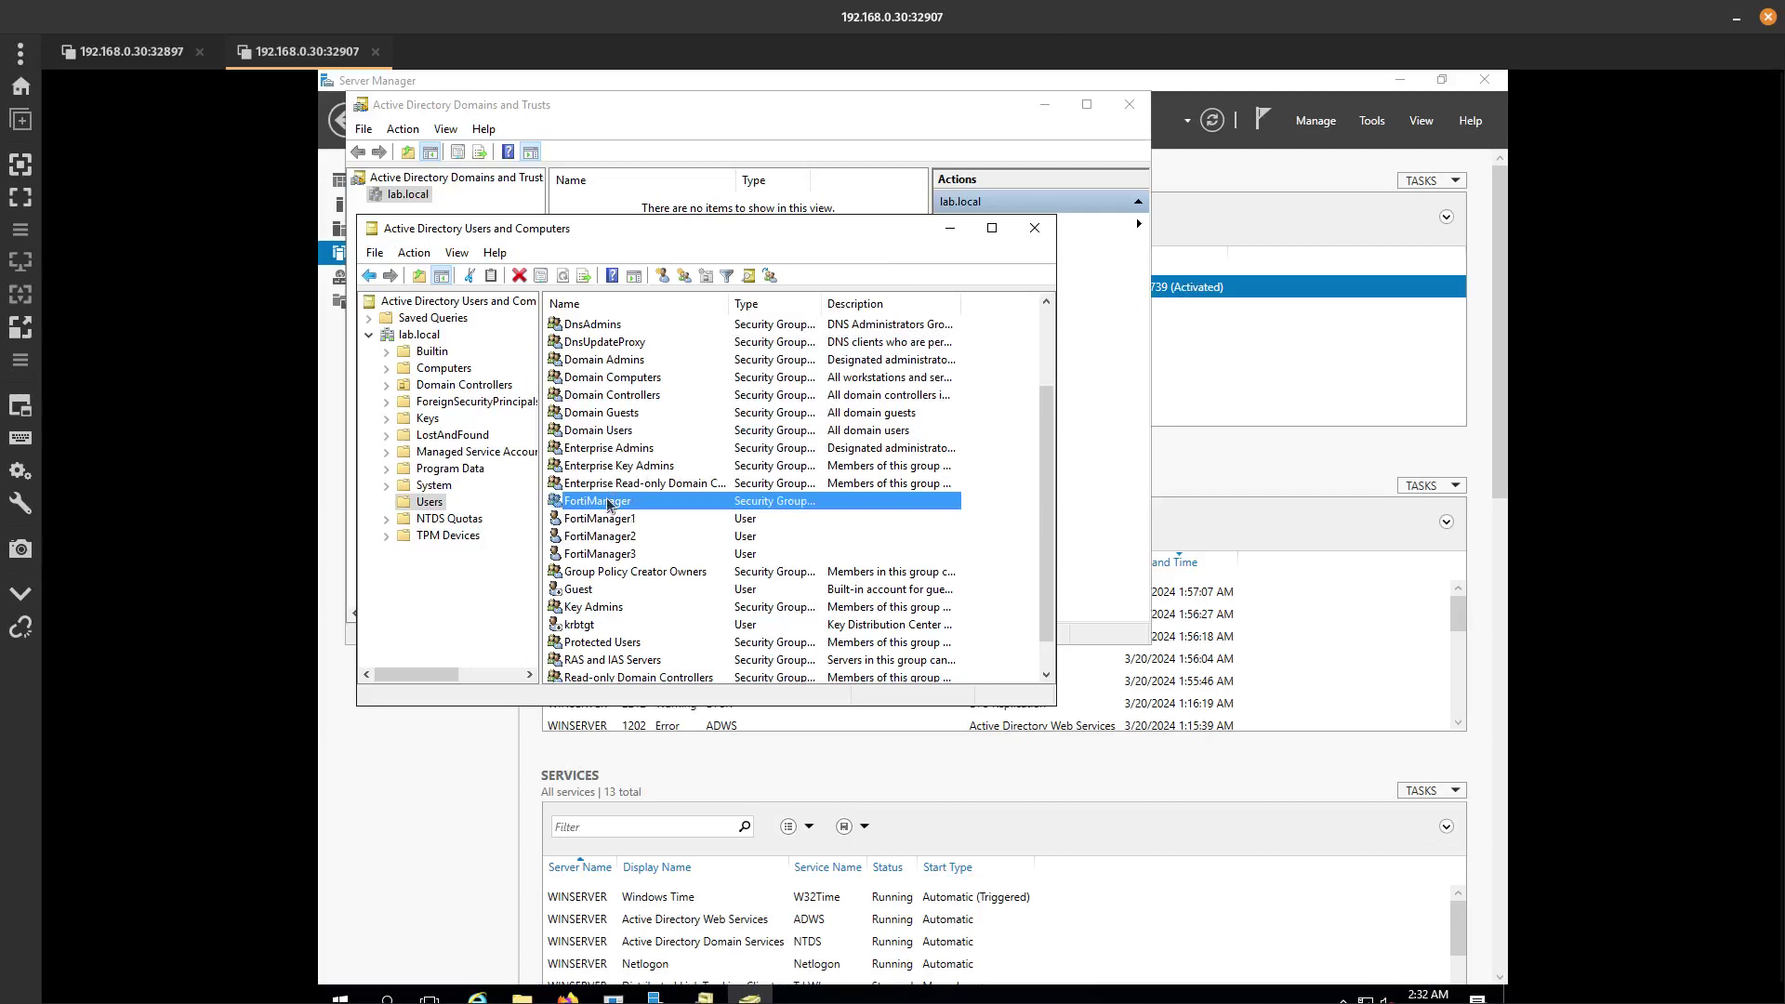
left_click(664, 318)
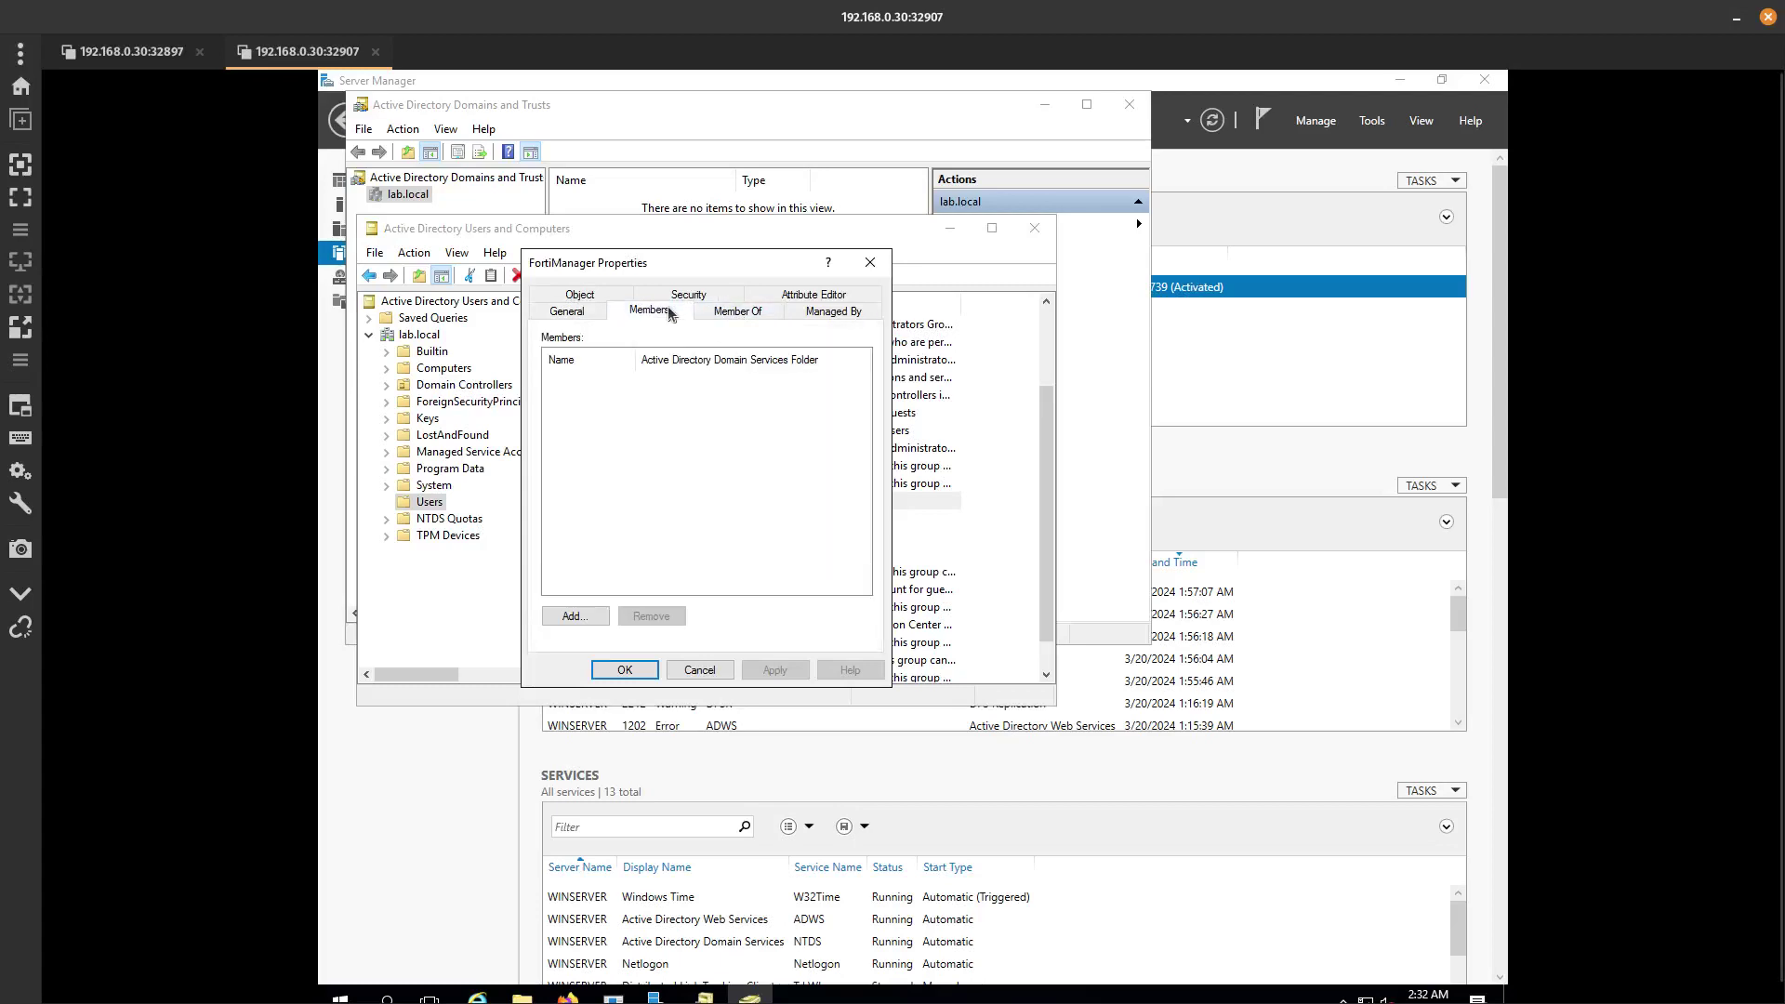
Add FortiManager1–3 to the group via a 'forti' name lookup and save.
left_click(574, 616)
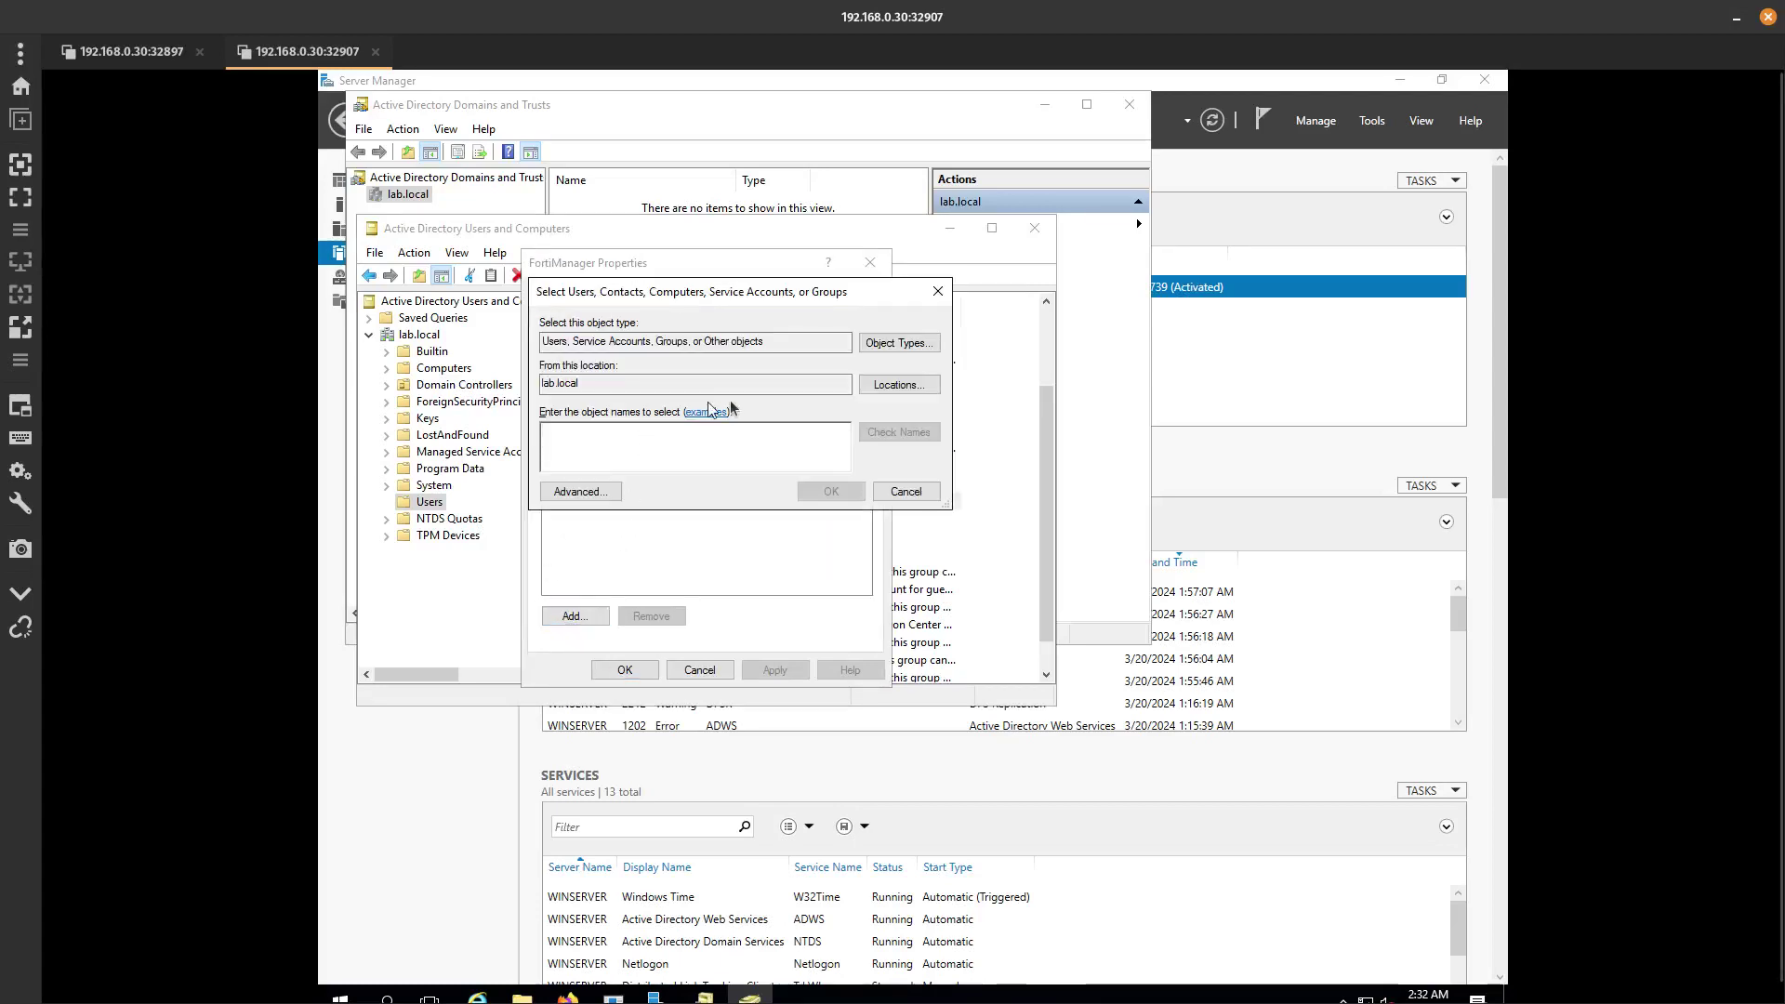
type("fo")
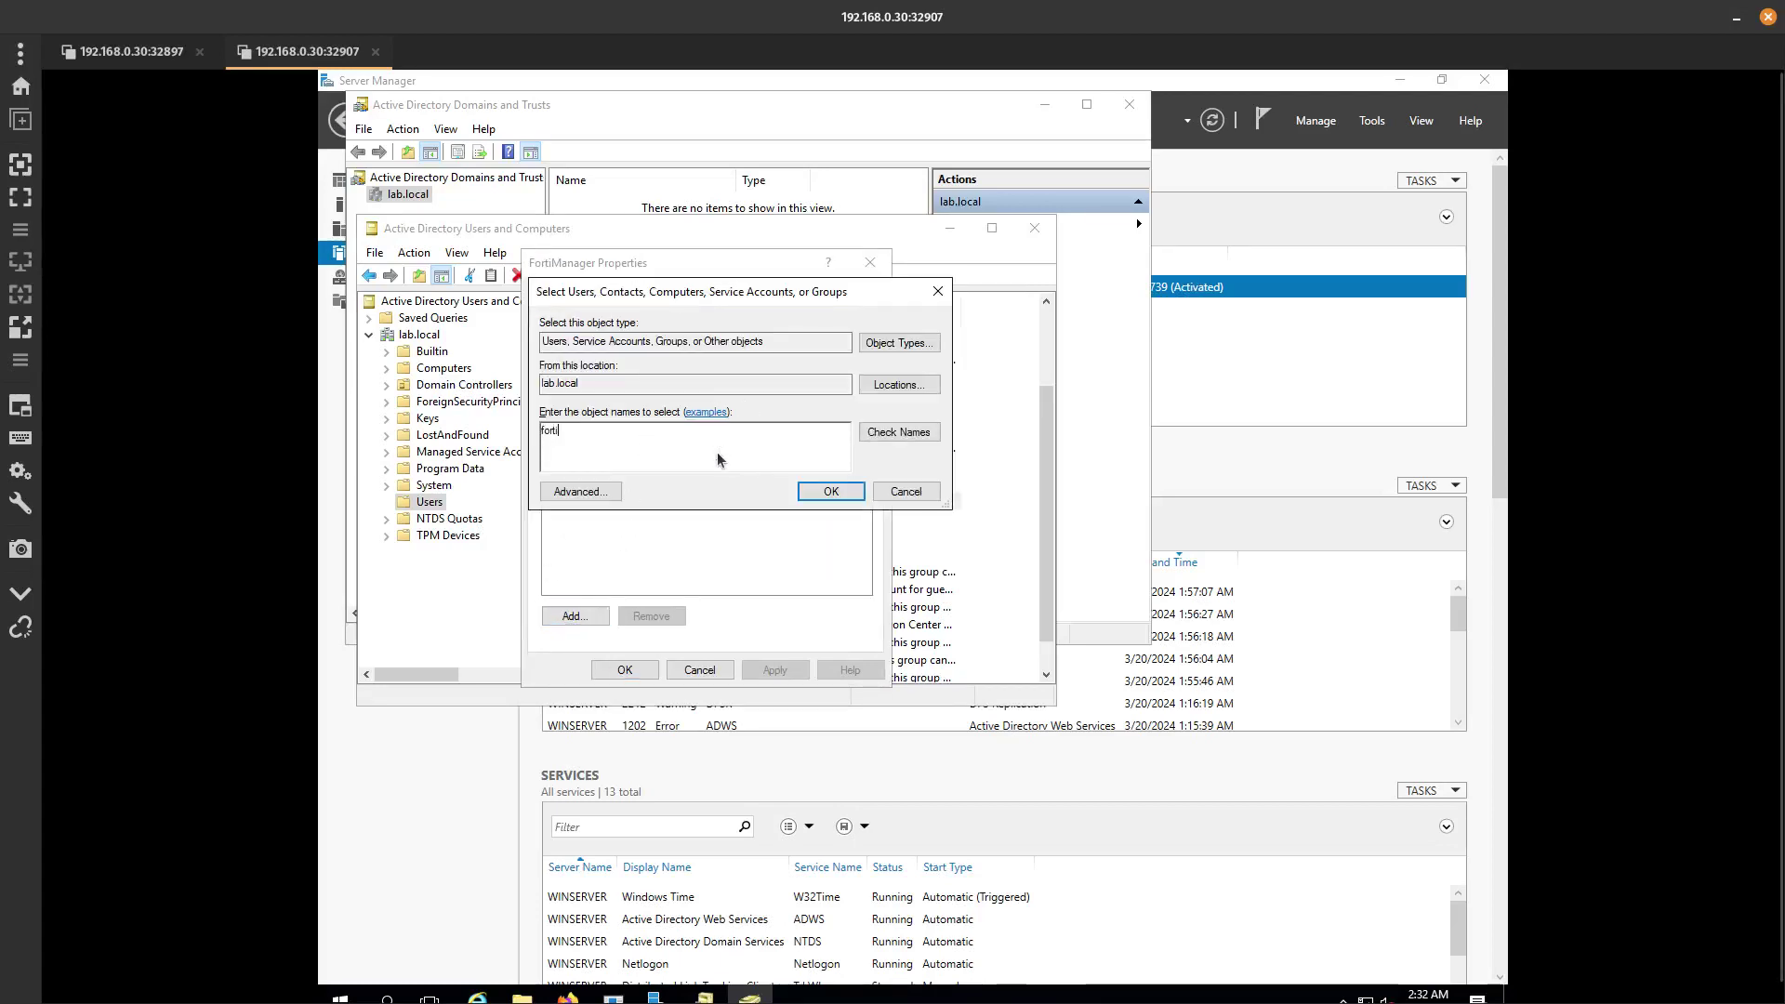
type("rti")
left_click(898, 432)
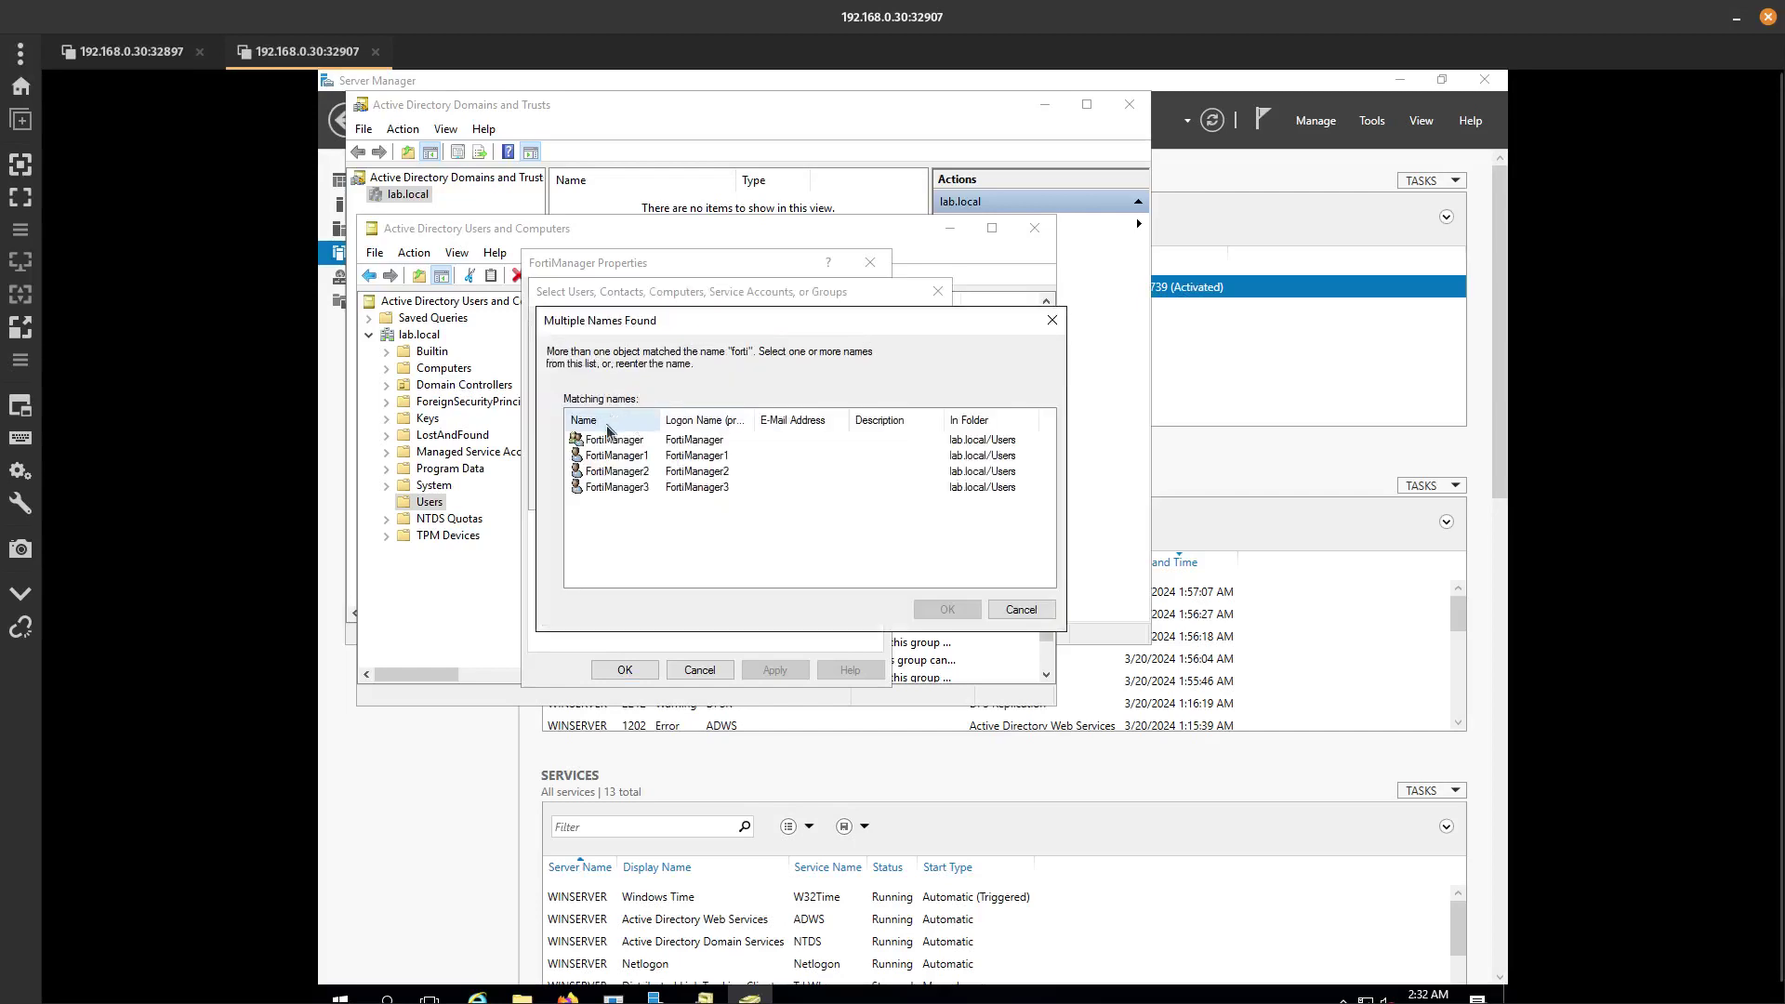
left_click(604, 471)
left_click(606, 455)
left_click(611, 485, "shift")
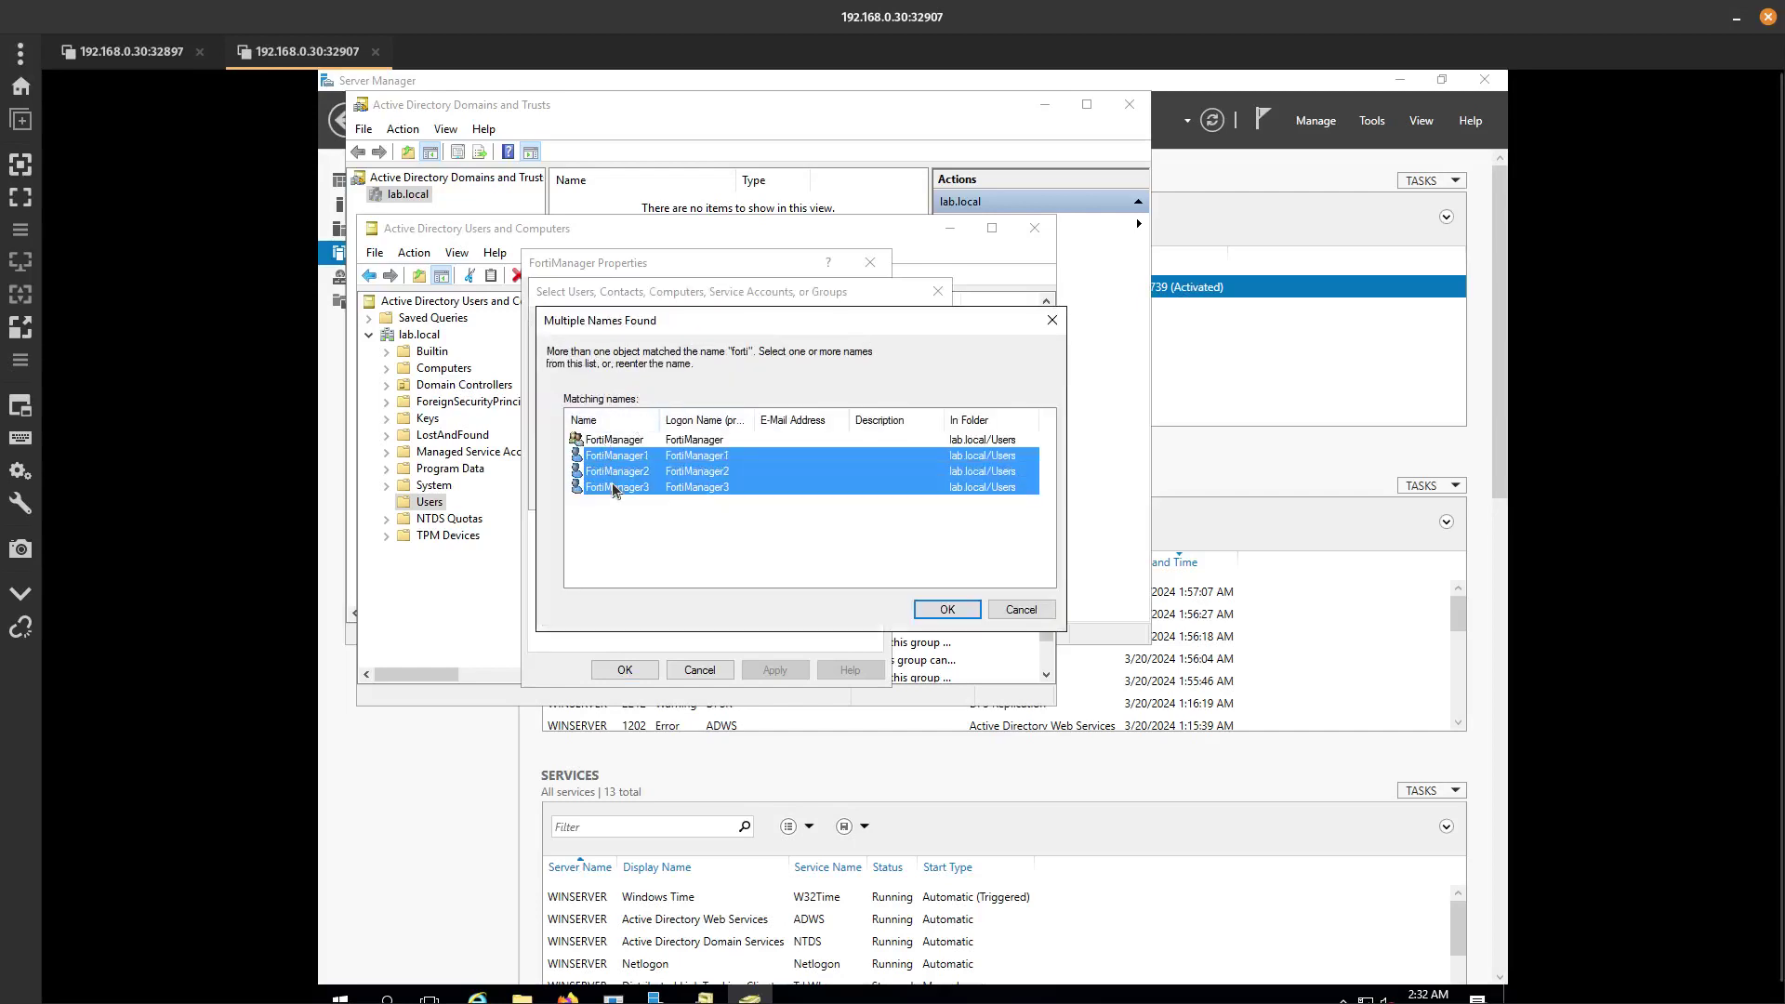
left_click(947, 609)
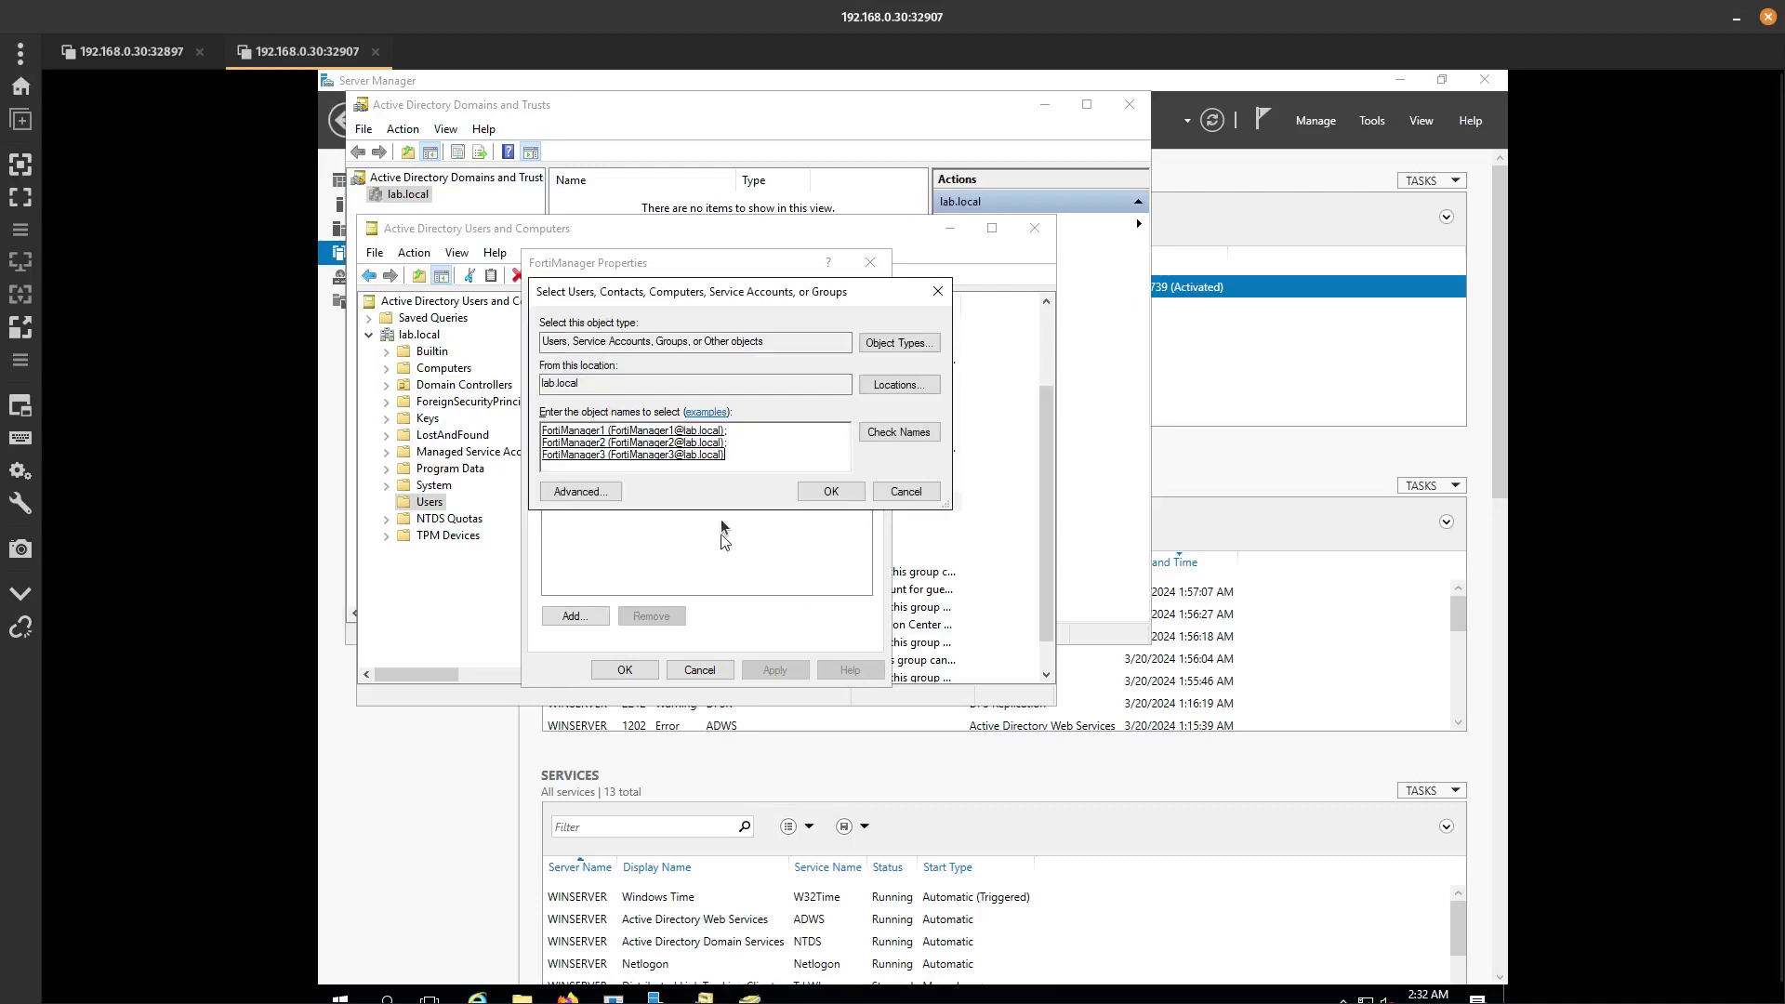
left_click(820, 496)
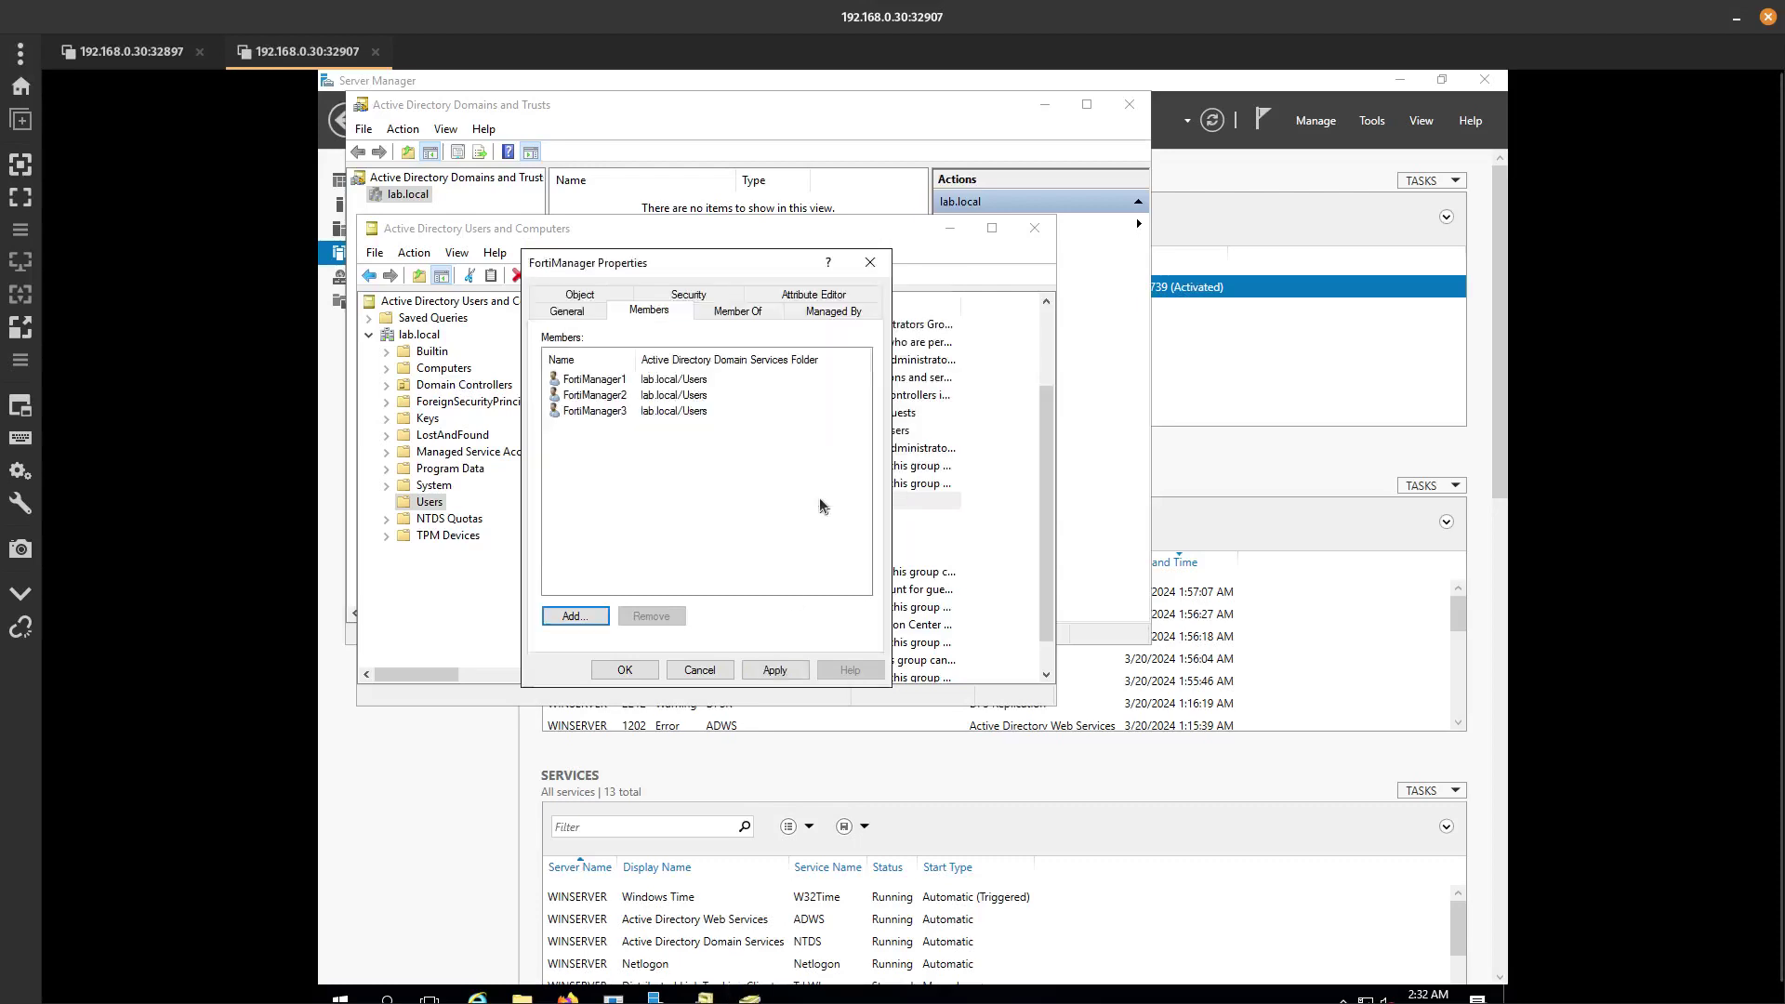
left_click(614, 668)
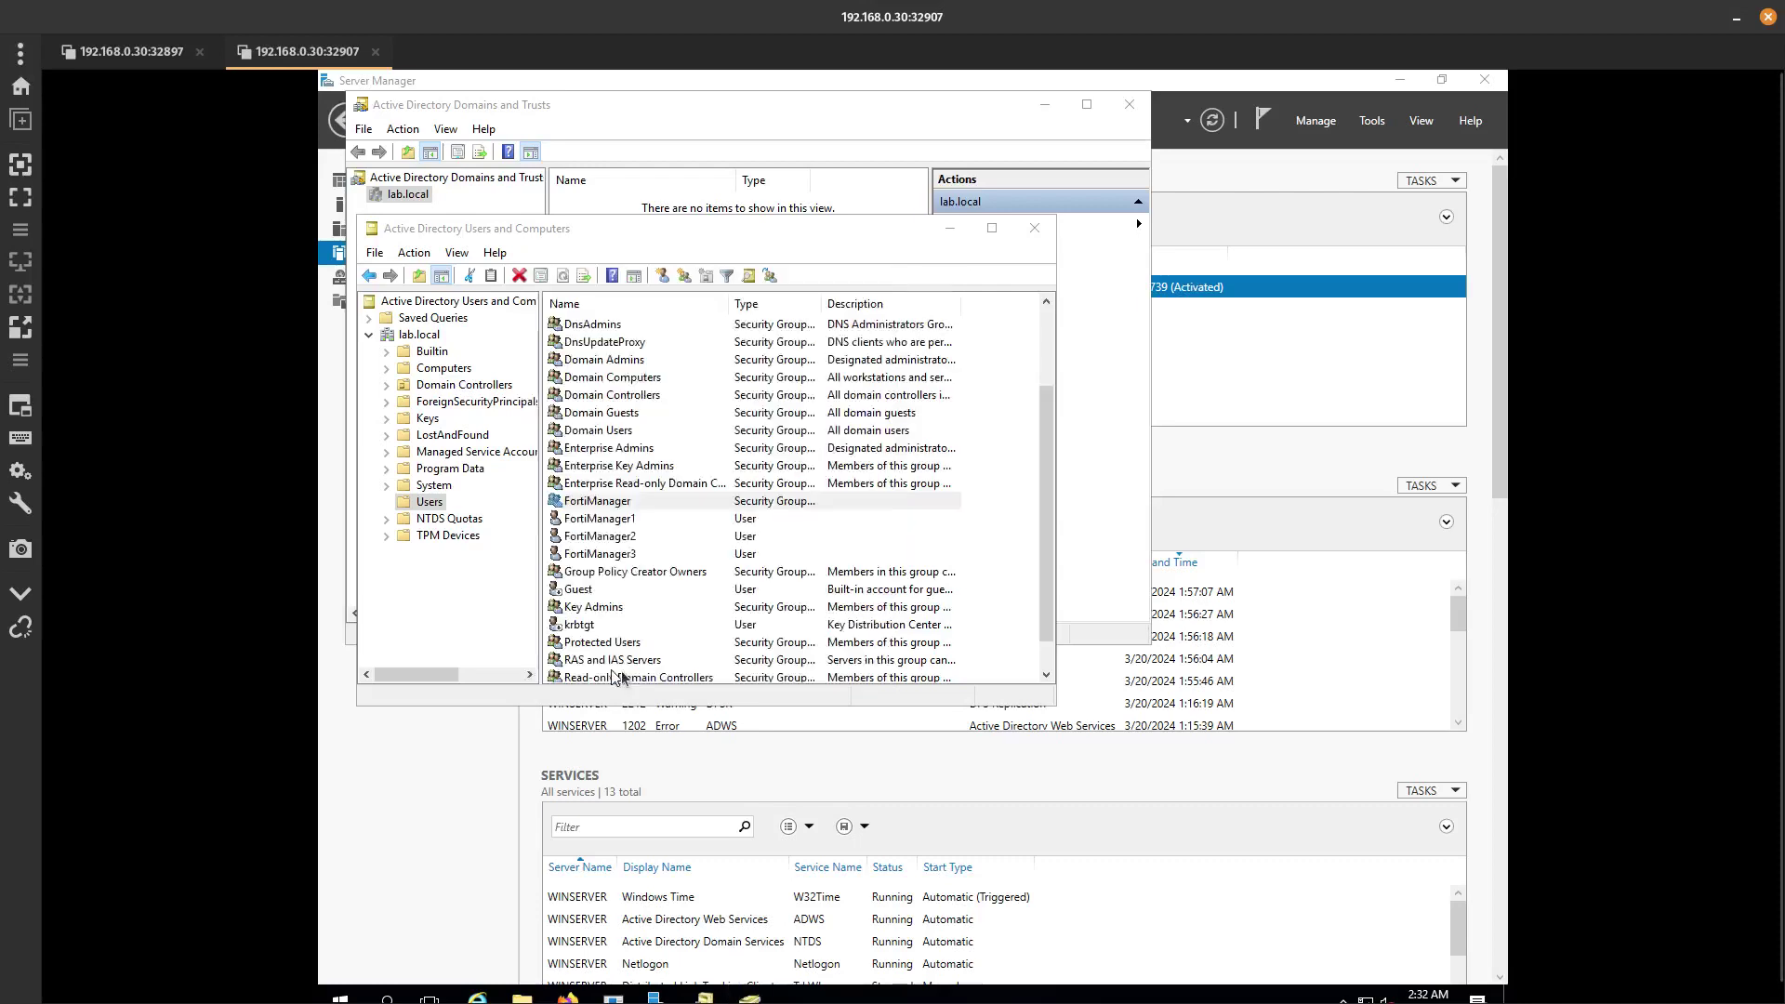
Verify the three users appear as group members, then highlight each user and the group.
double_click(630, 507)
left_click(649, 310)
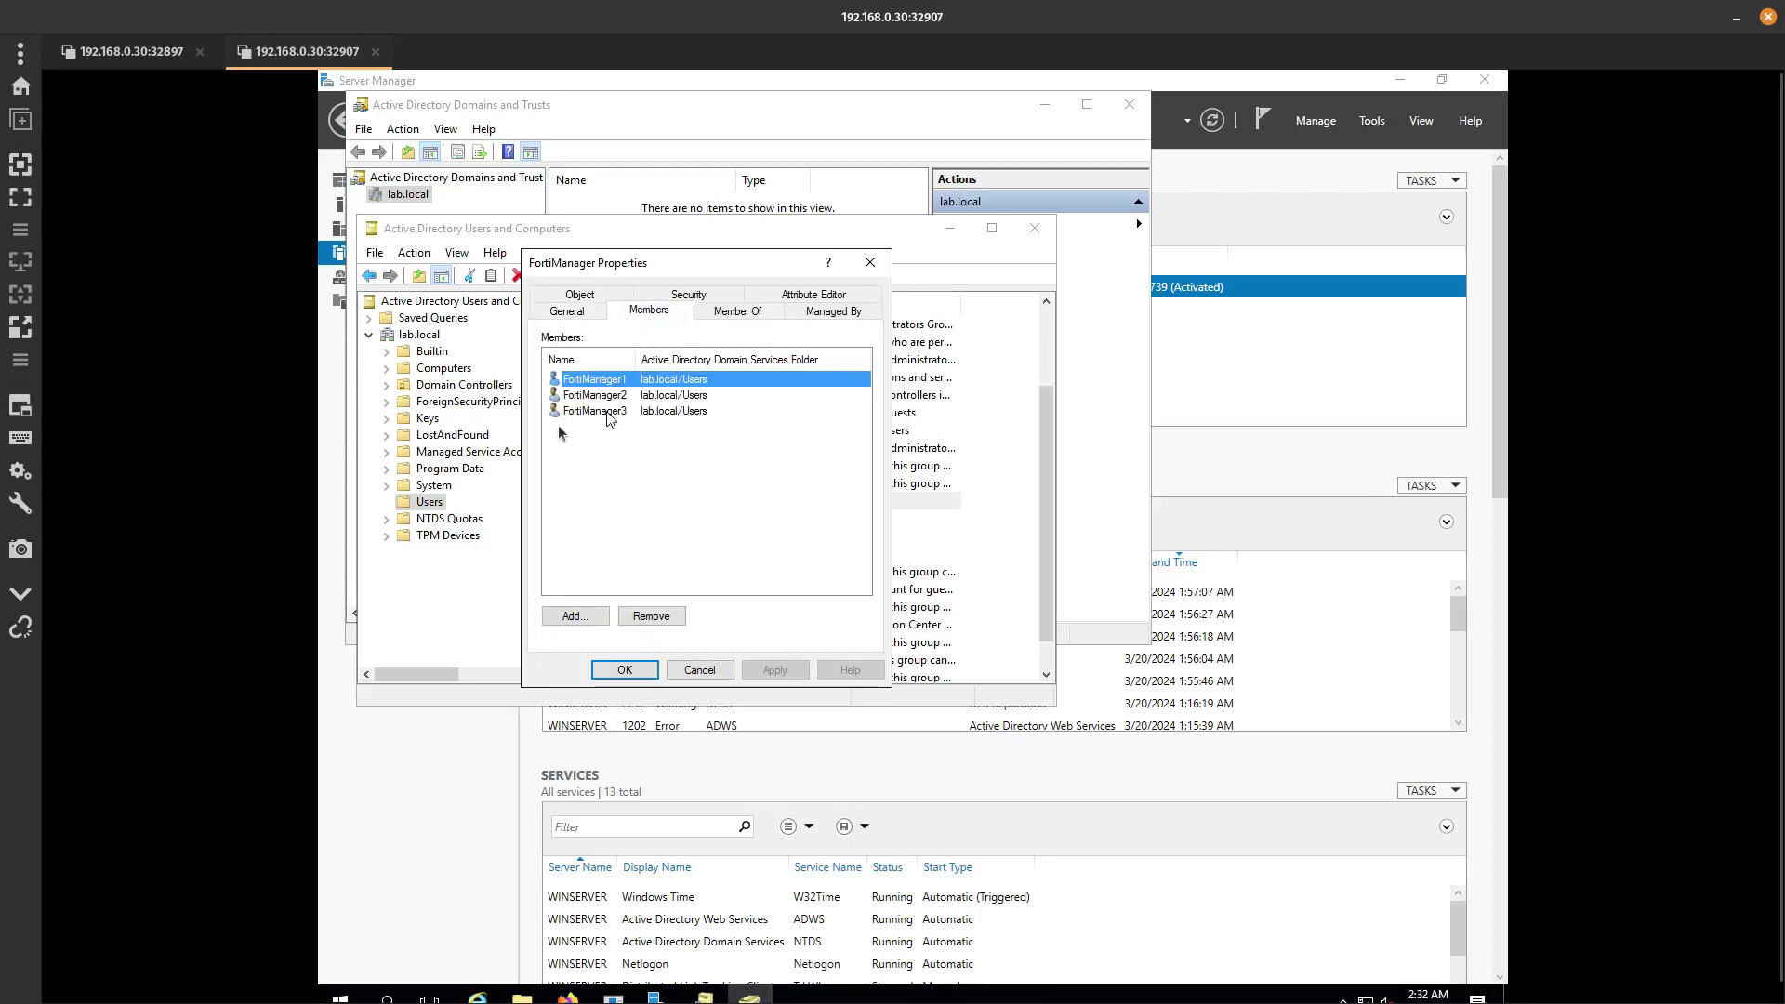
left_click(700, 670)
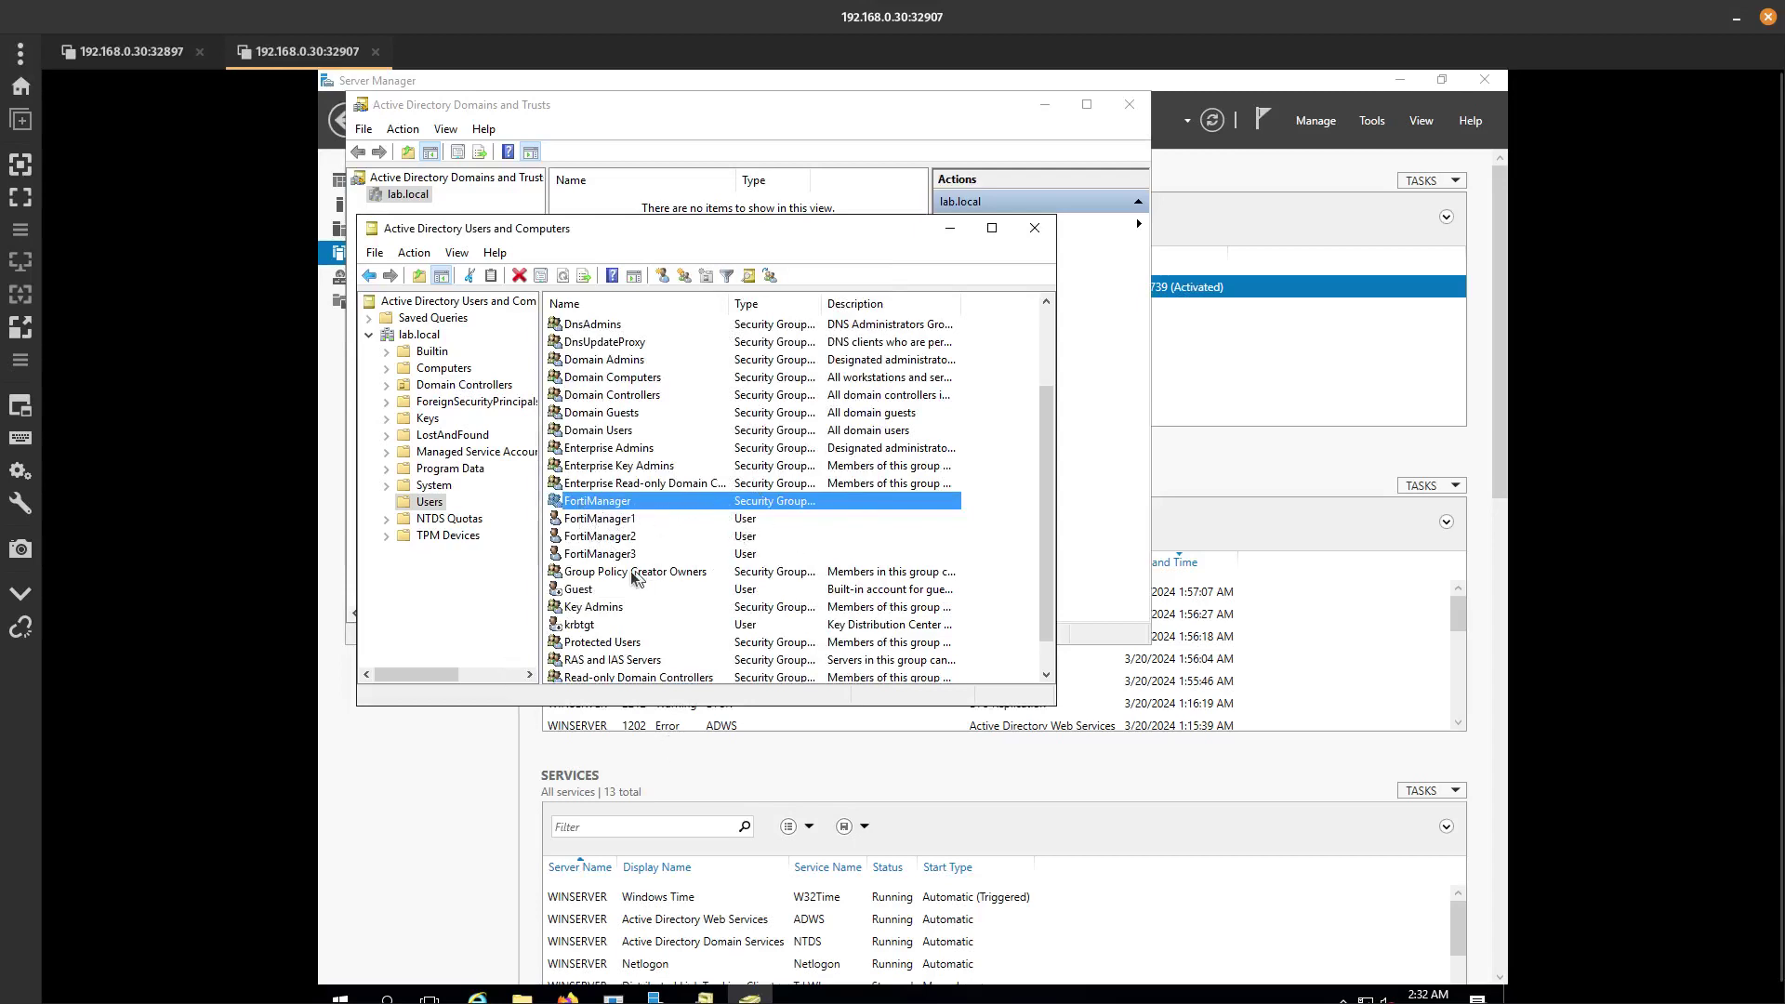
left_click(619, 521)
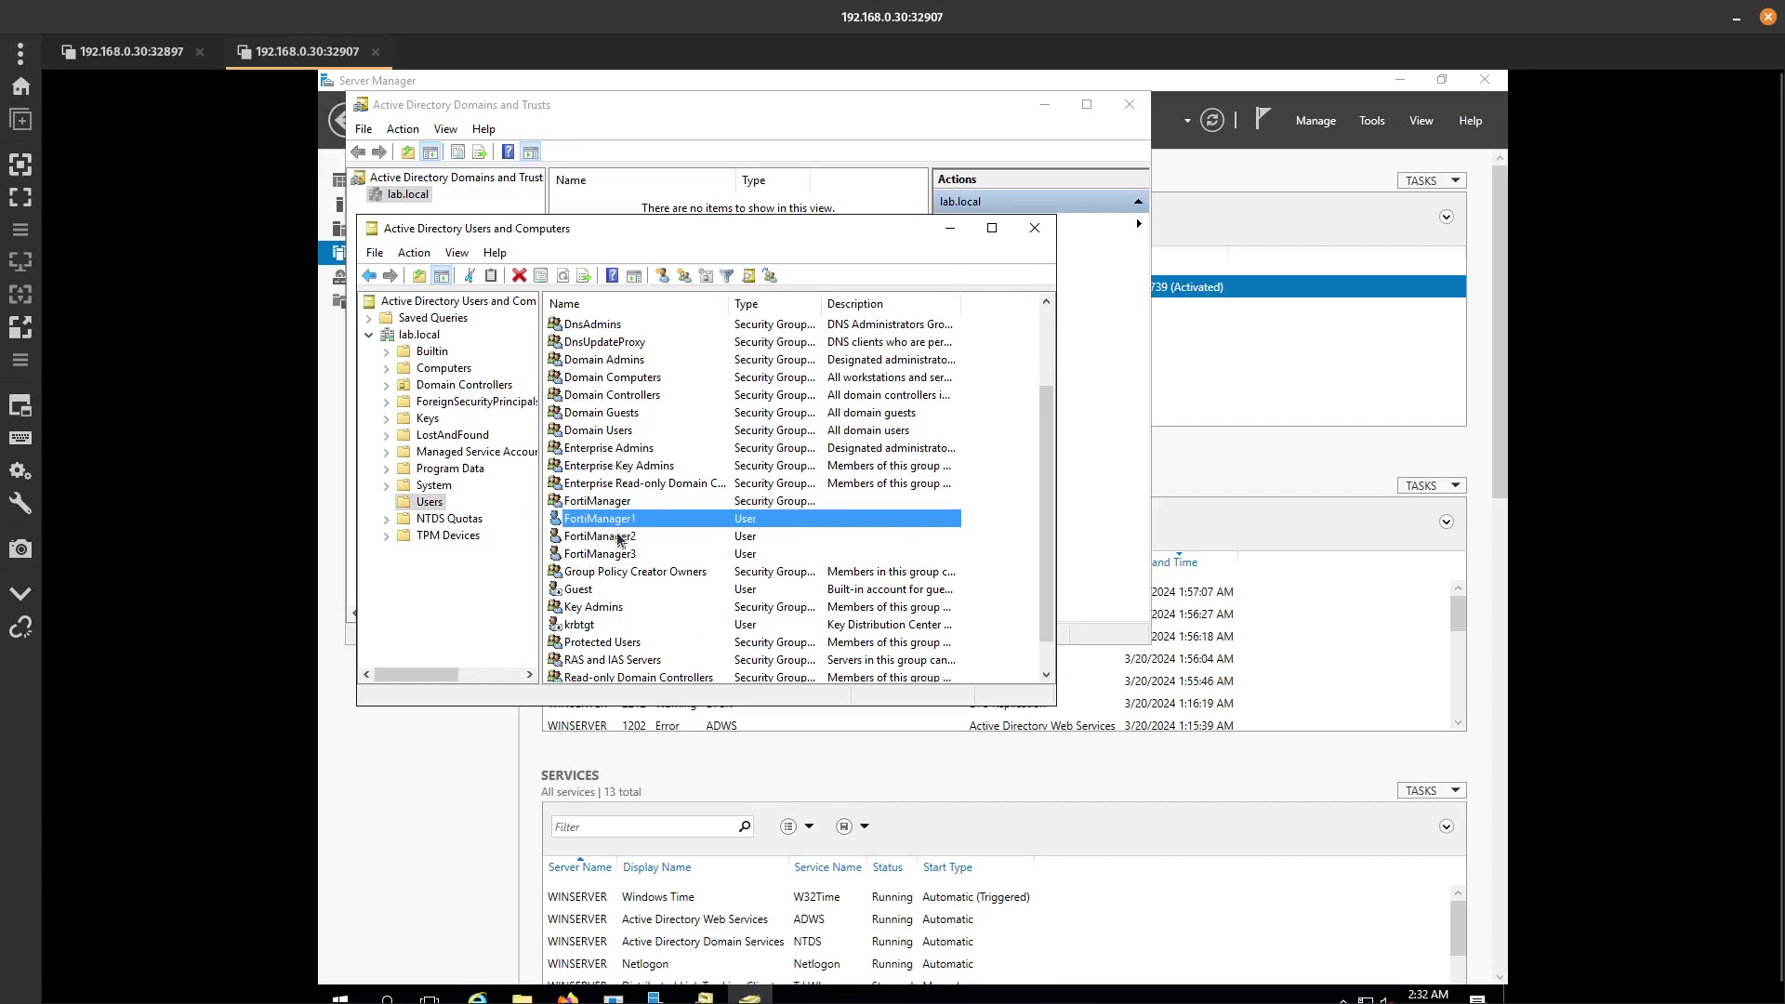
left_click(619, 539)
left_click(623, 554)
left_click(628, 505)
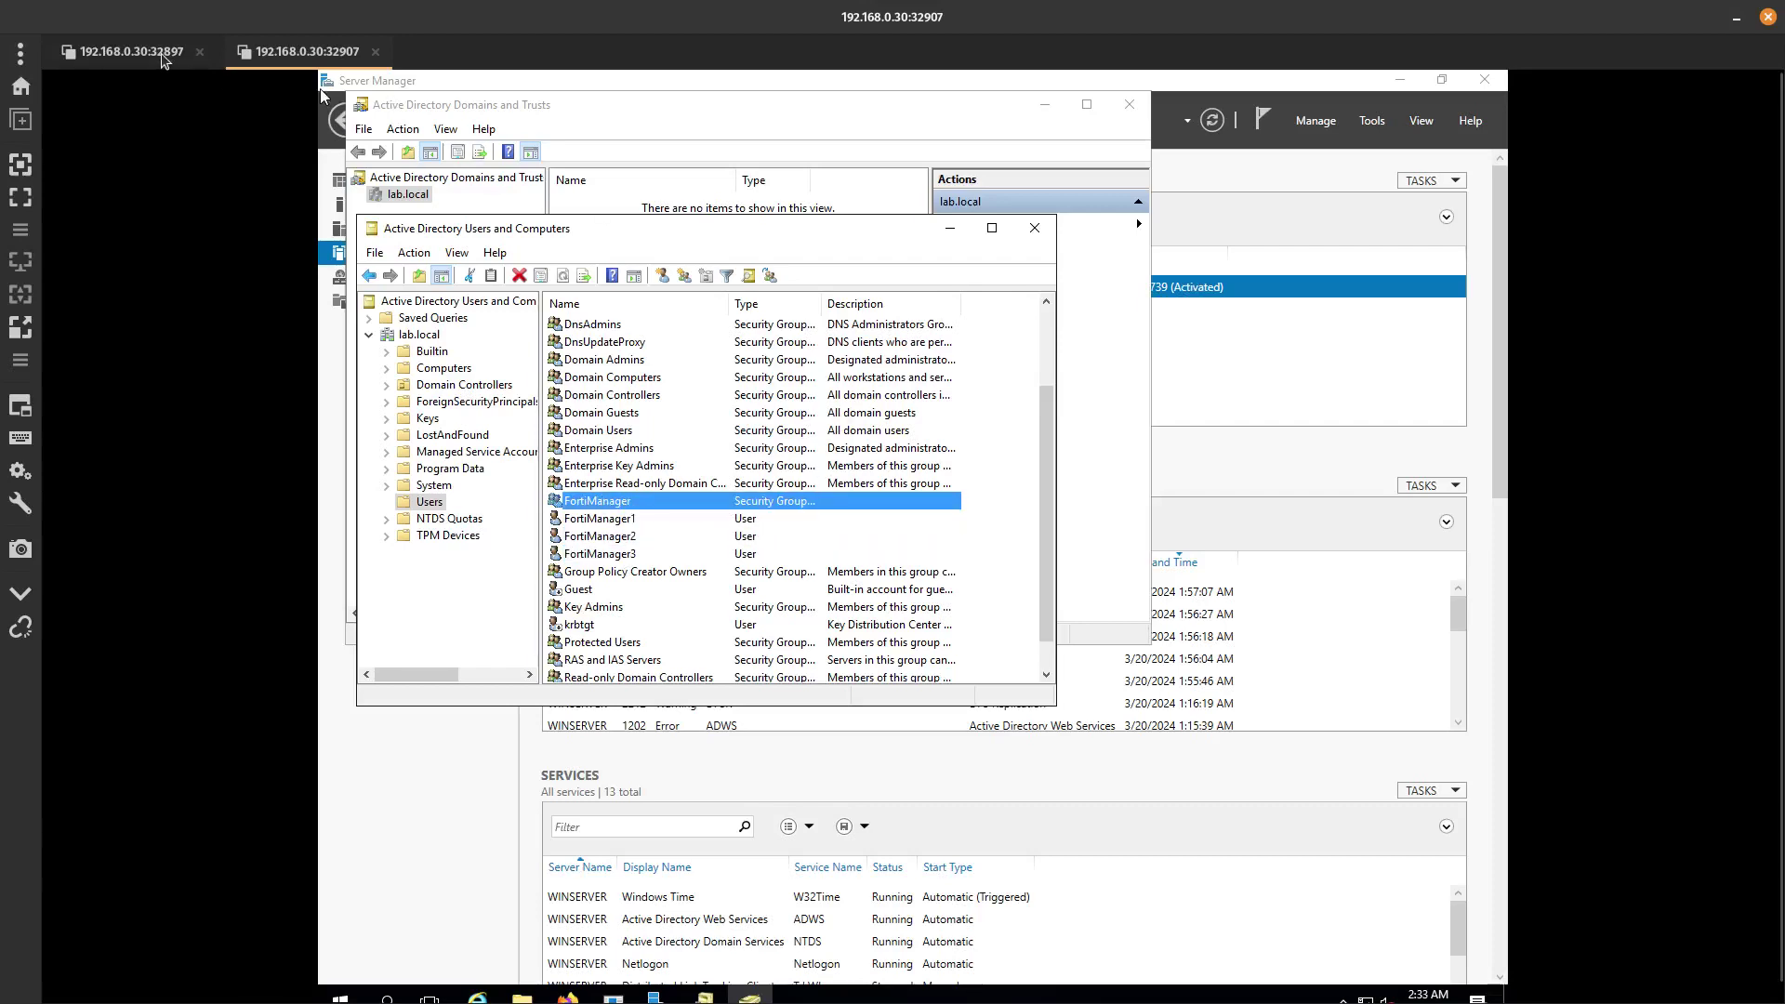
In the full-screen FortiManager session, delete the fortimanager1 administrator and confirm.
left_click(130, 55)
left_click(21, 197)
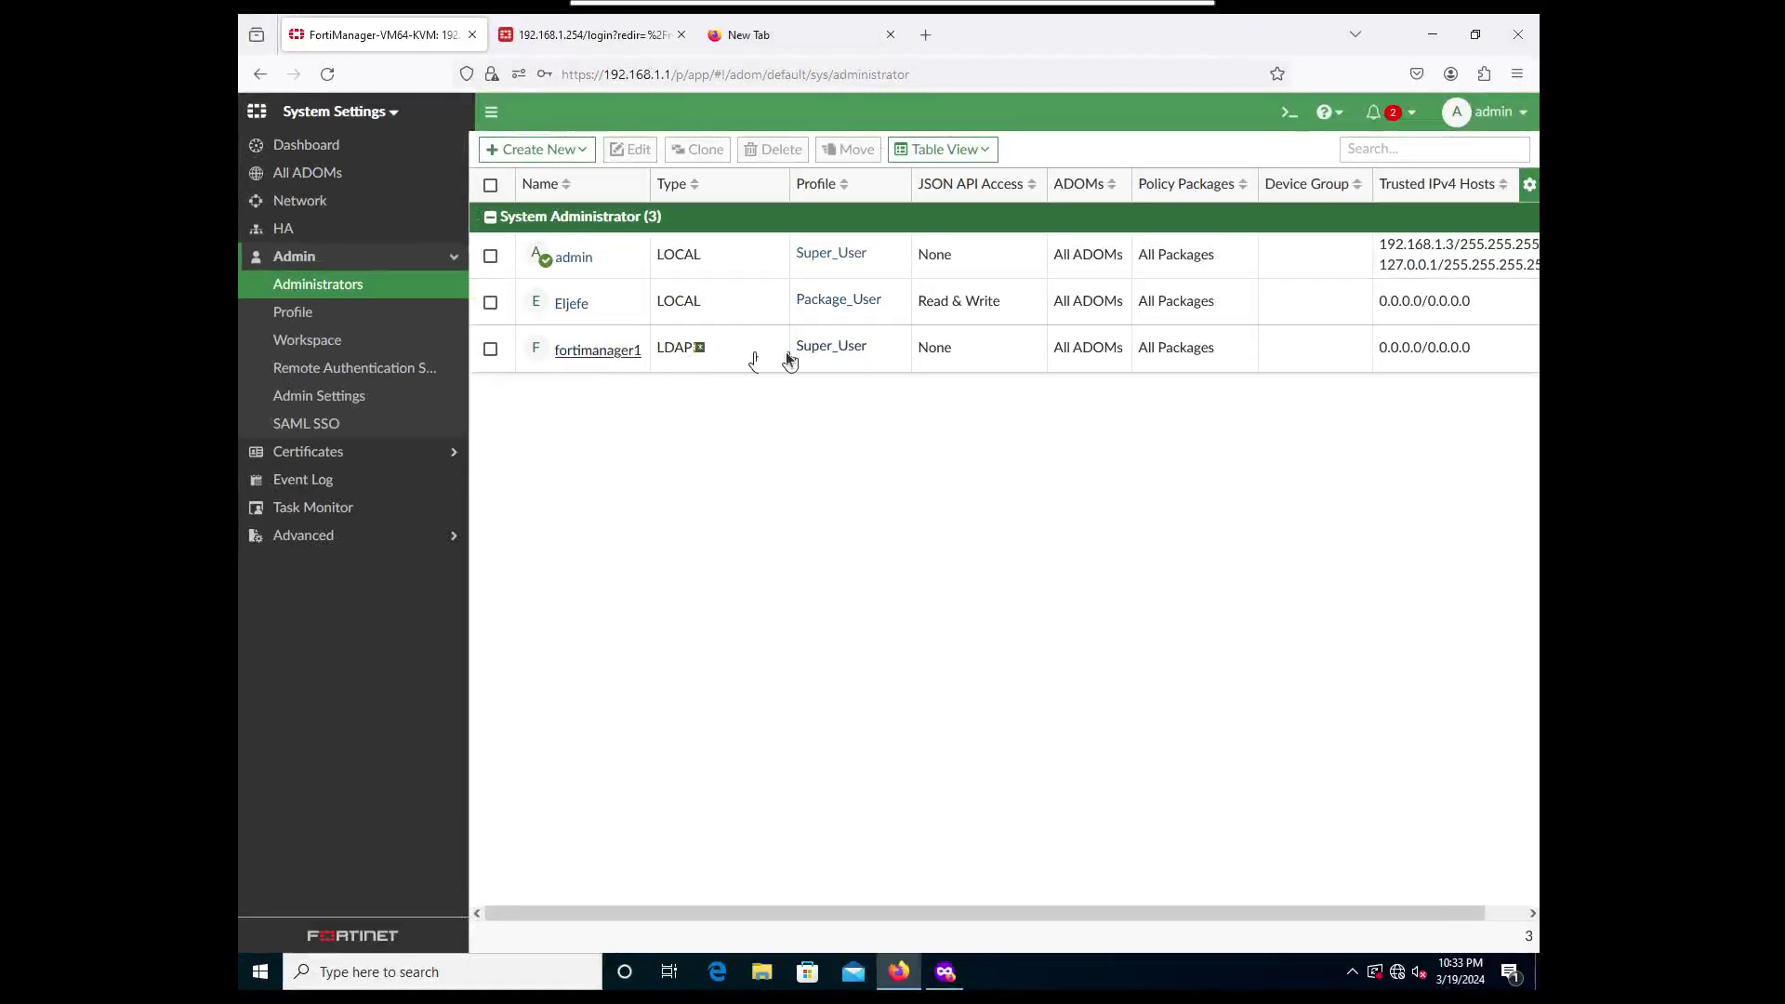
left_click(490, 350)
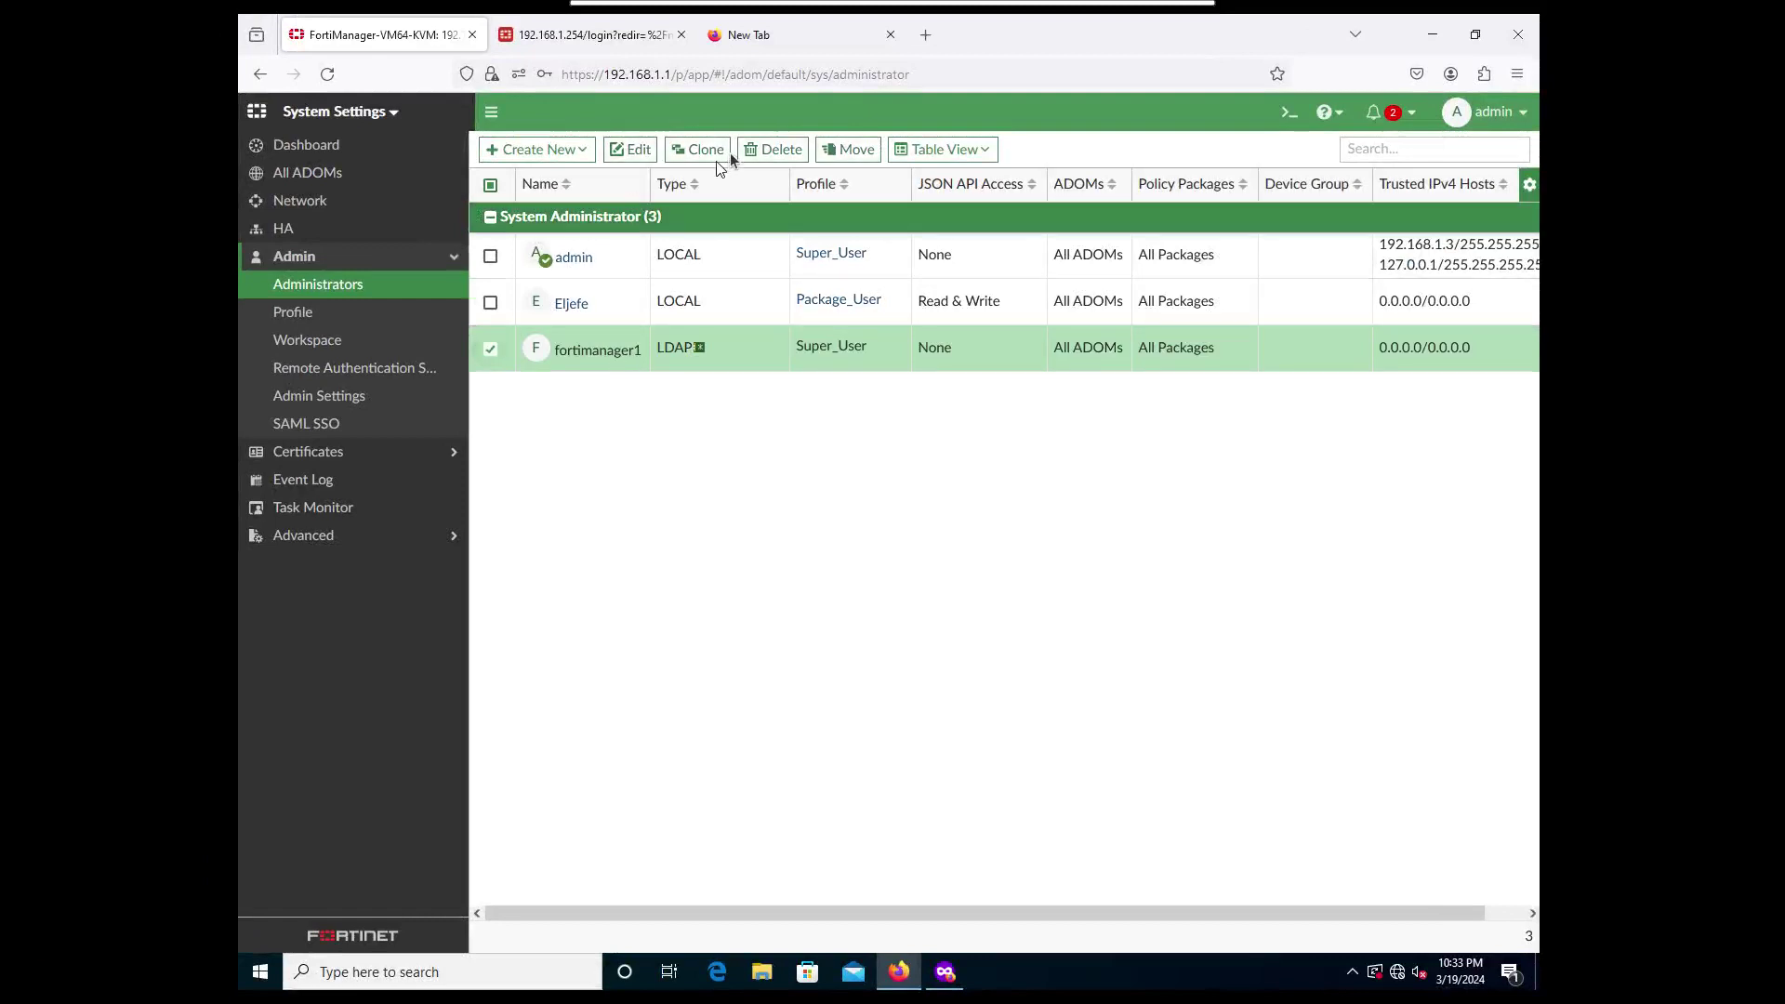
left_click(773, 149)
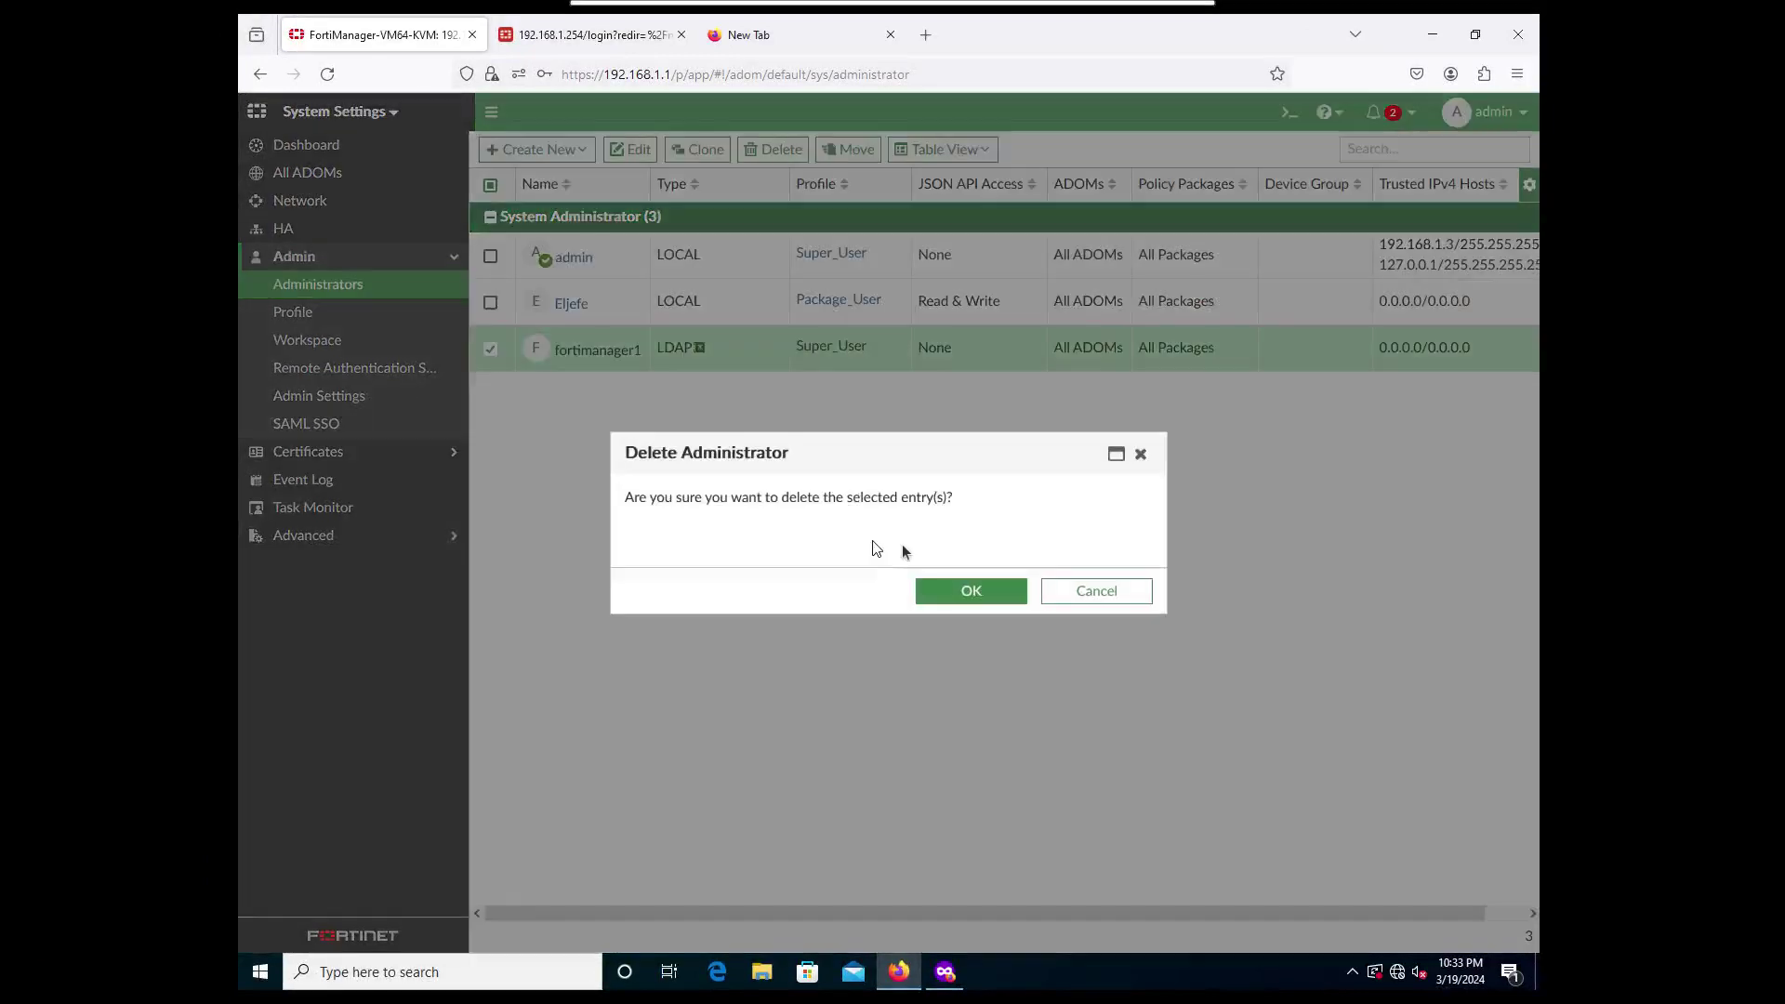
left_click(964, 577)
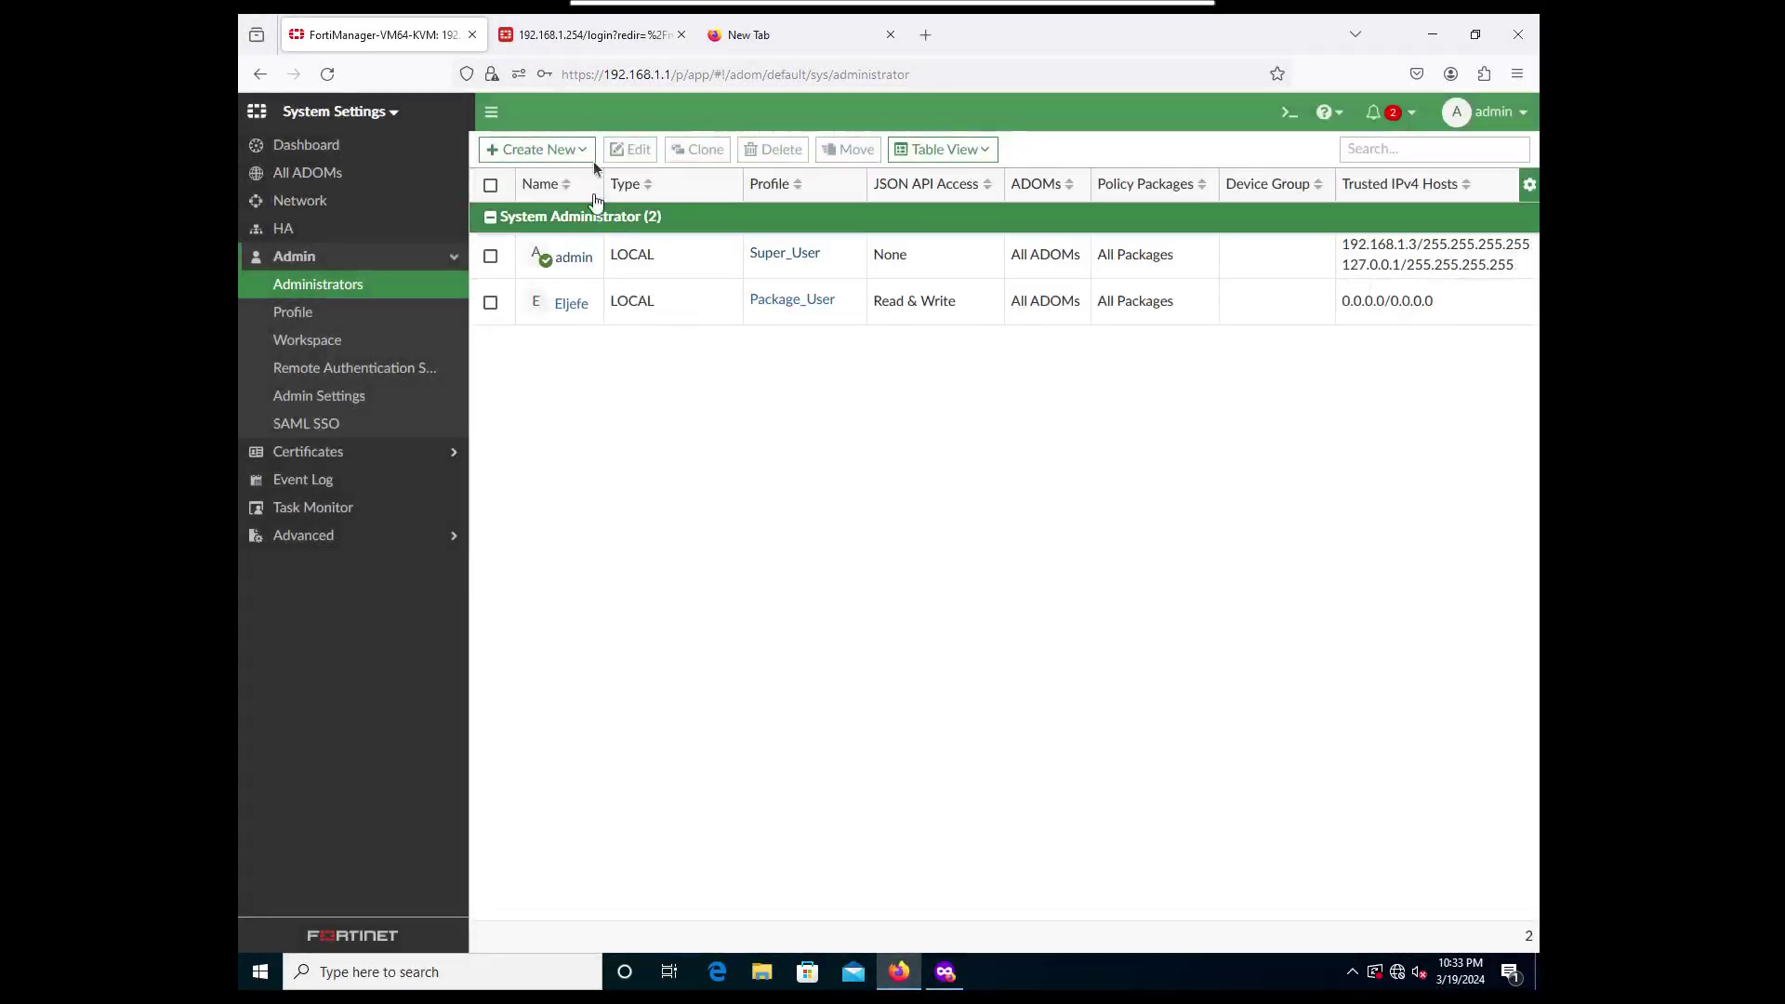
Create a new administrator named fortimanager with admin type LDAP.
left_click(567, 149)
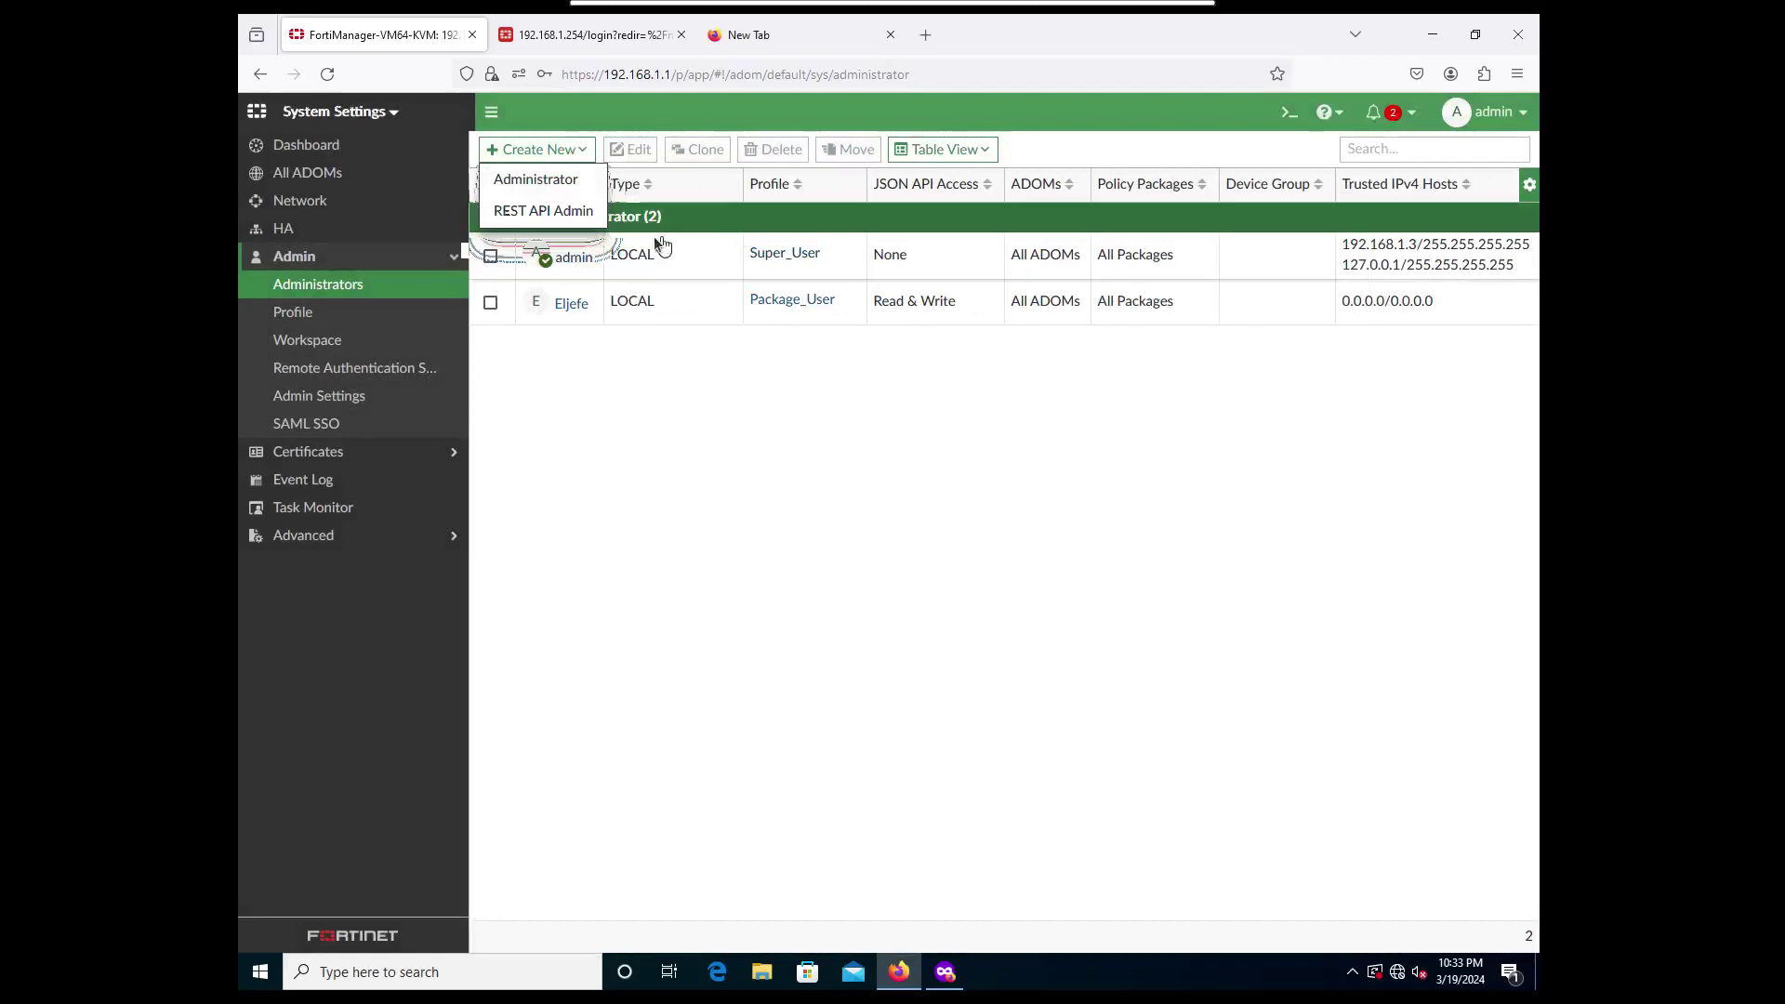
left_click(535, 180)
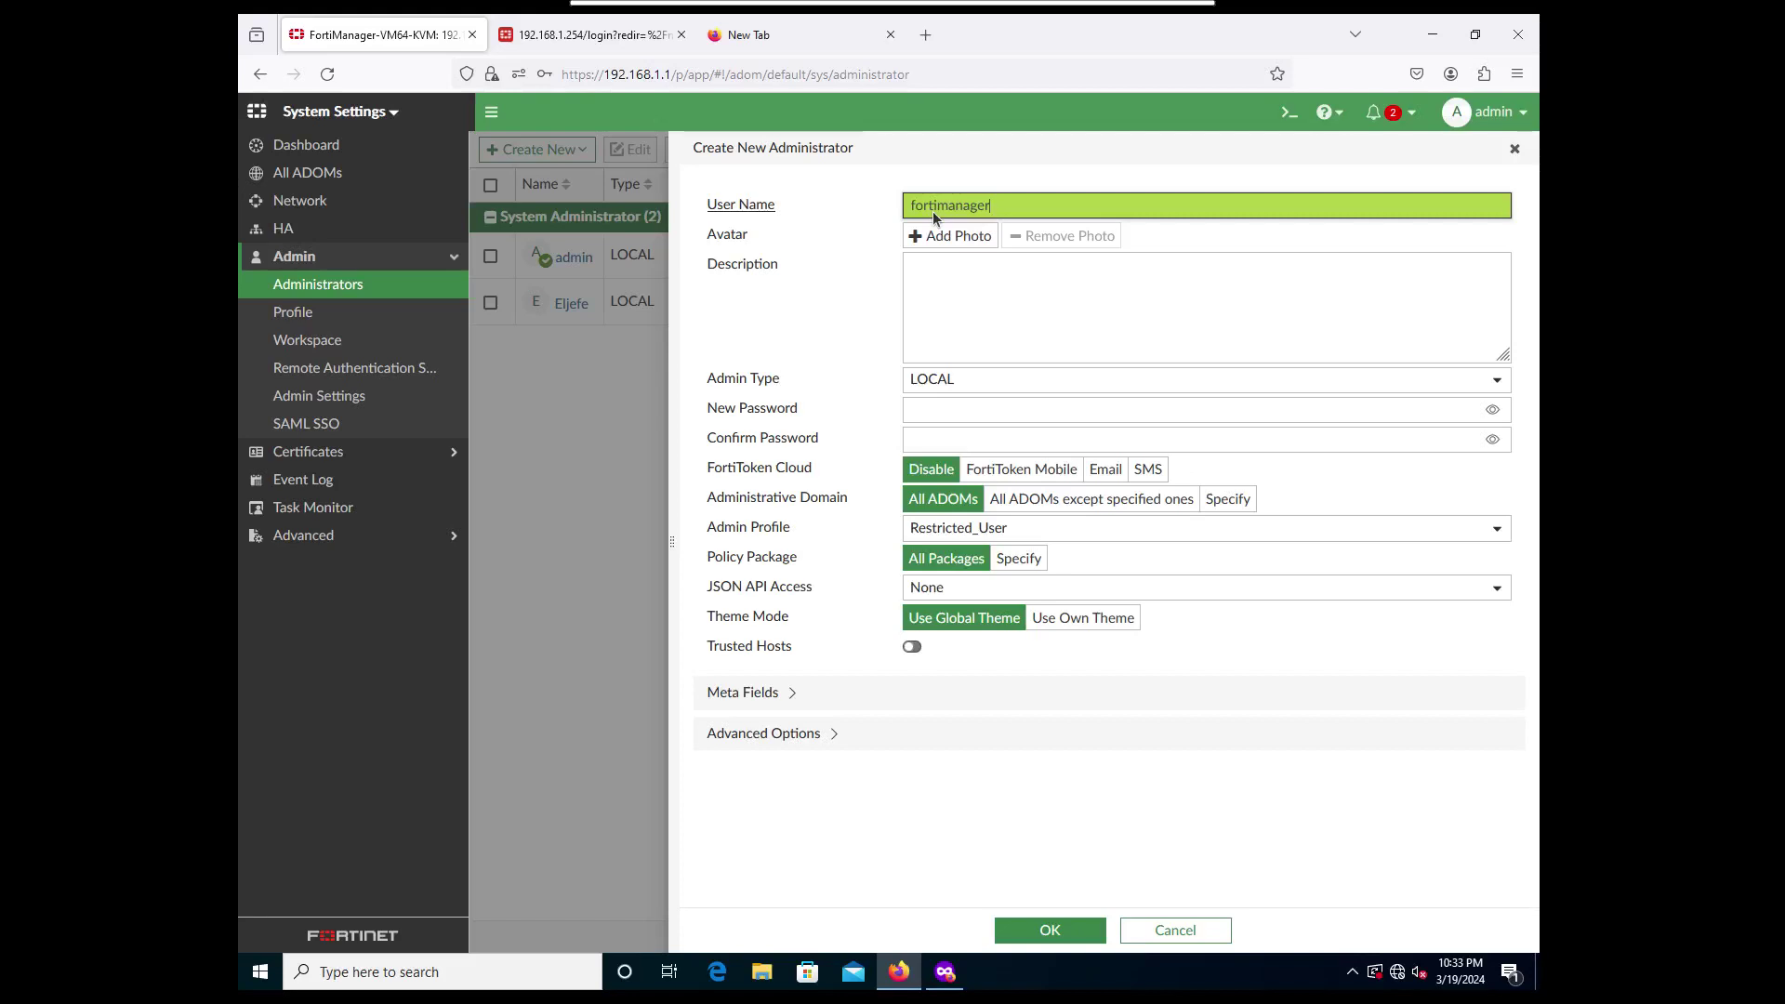
key("Tab")
key("Tab")
left_click(951, 378)
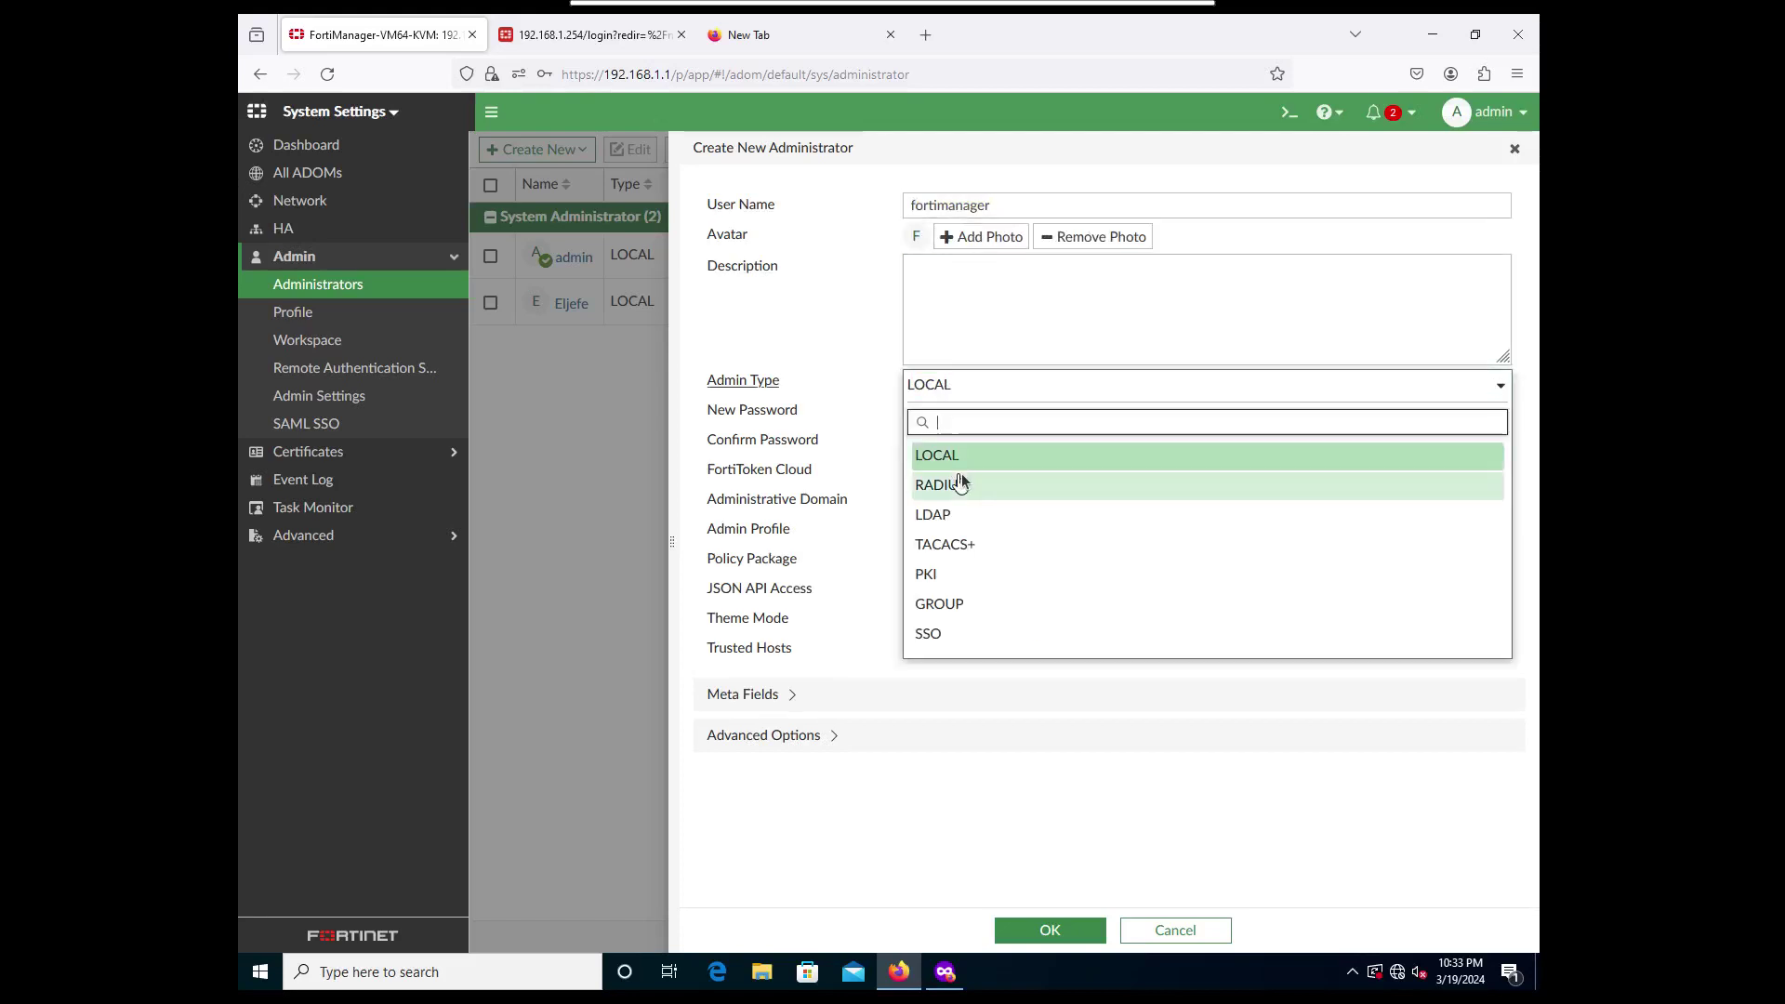
left_click(967, 495)
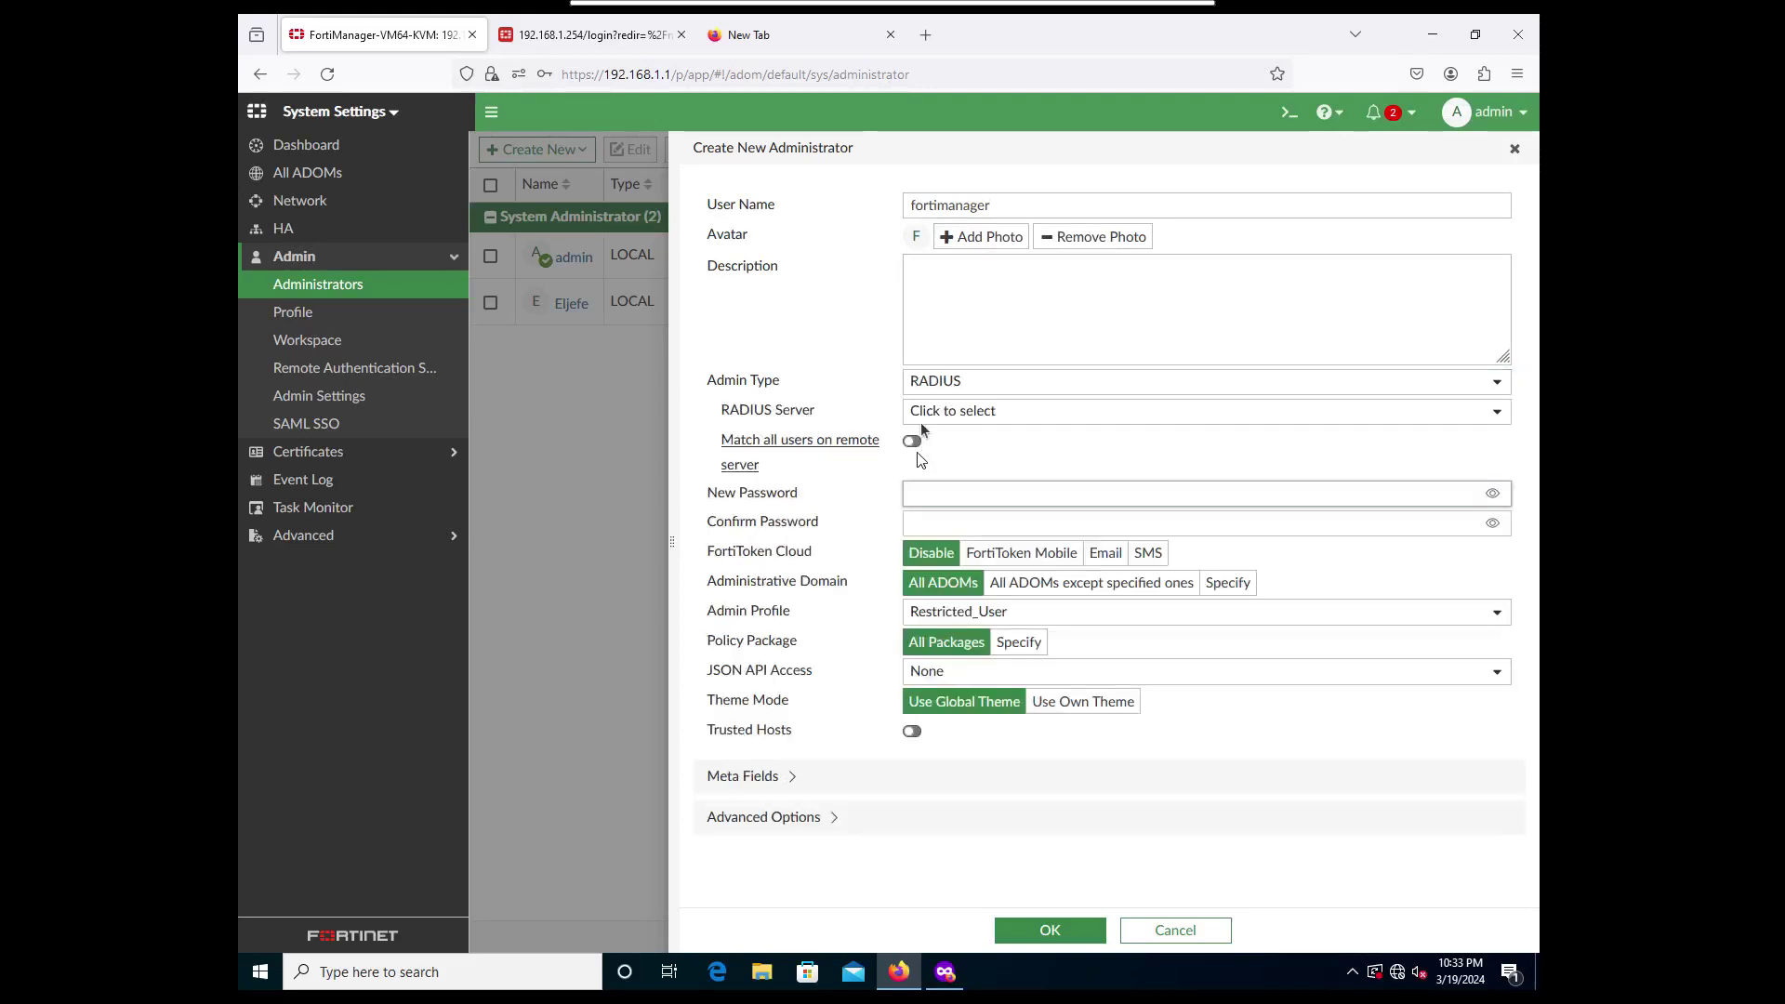
left_click(985, 385)
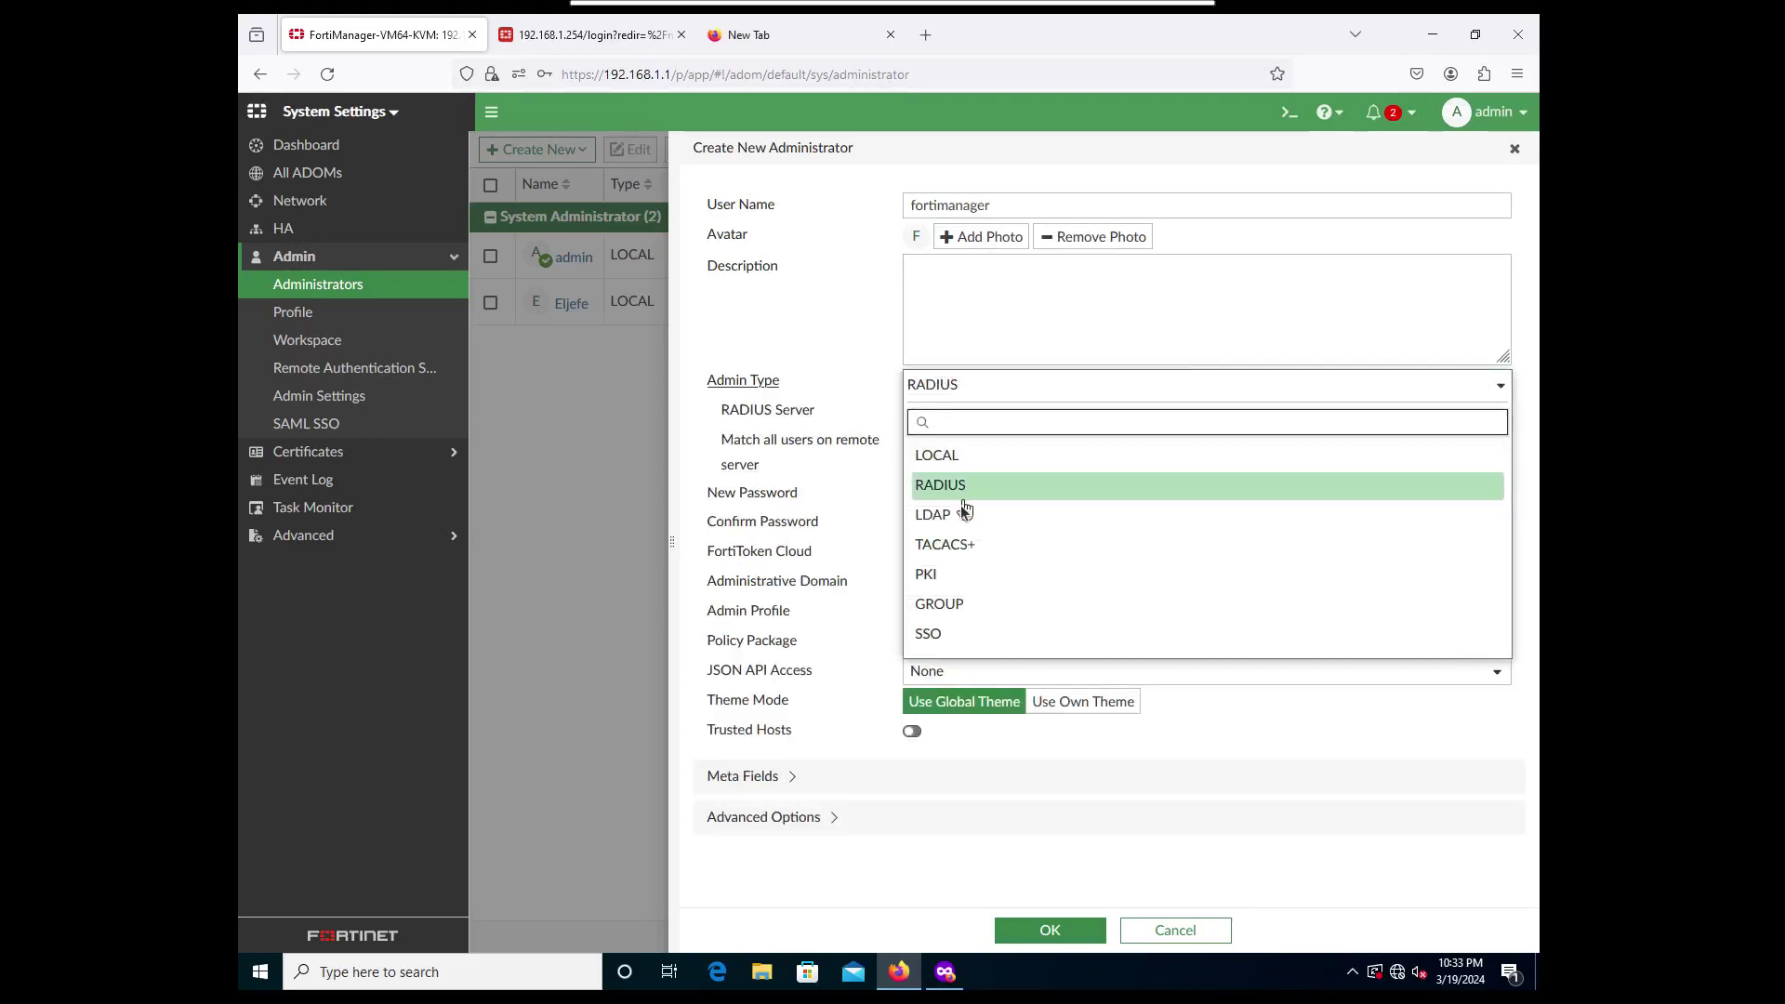
left_click(961, 509)
Use the Winserver LDAP server, match all remote users, assign Super_User, and save.
left_click(961, 413)
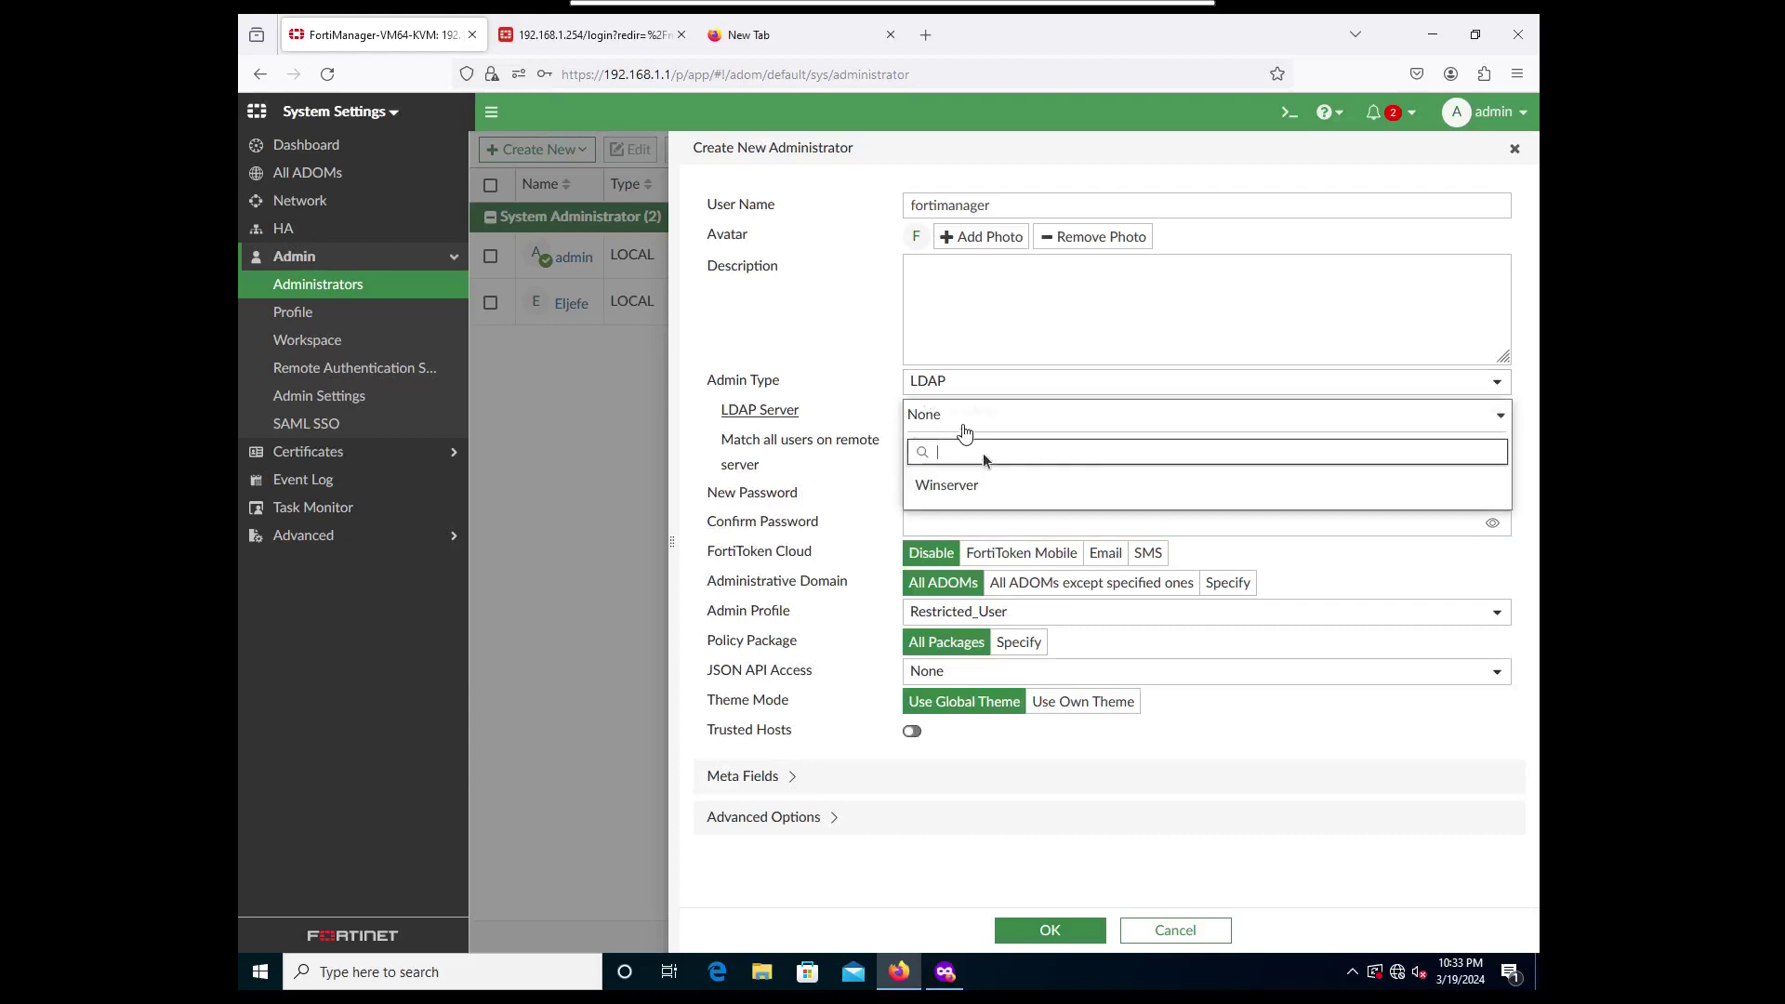
left_click(980, 485)
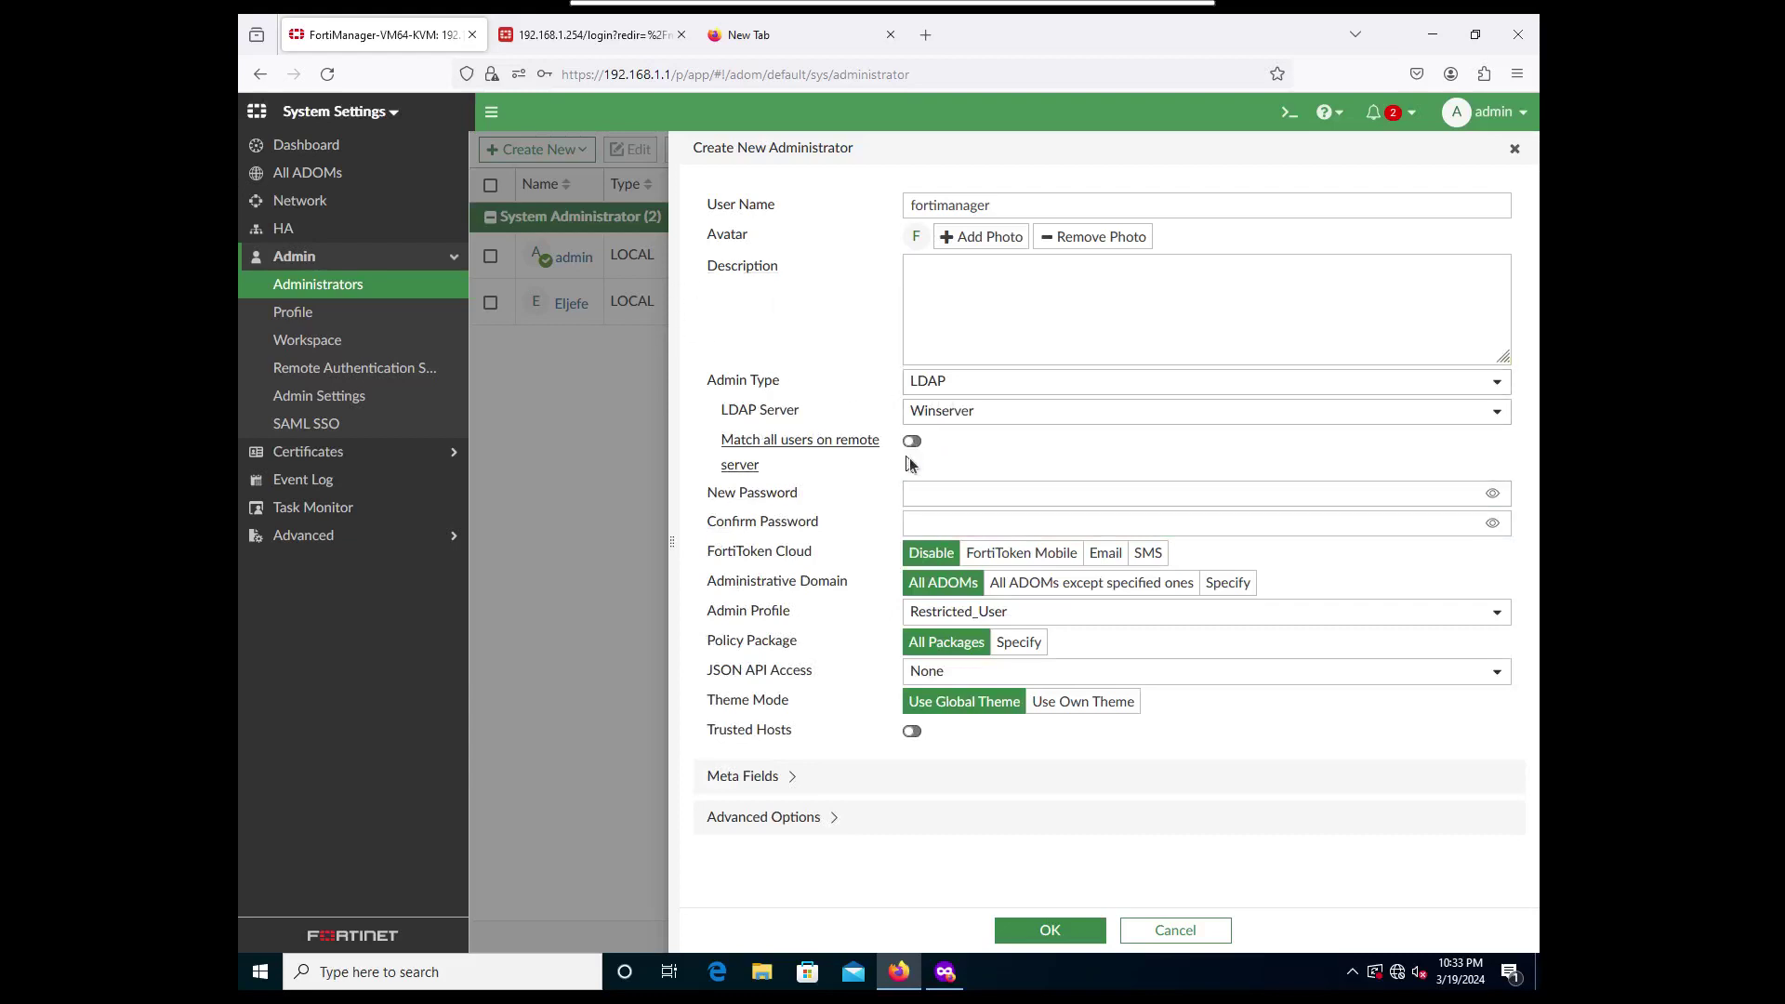
left_click(913, 443)
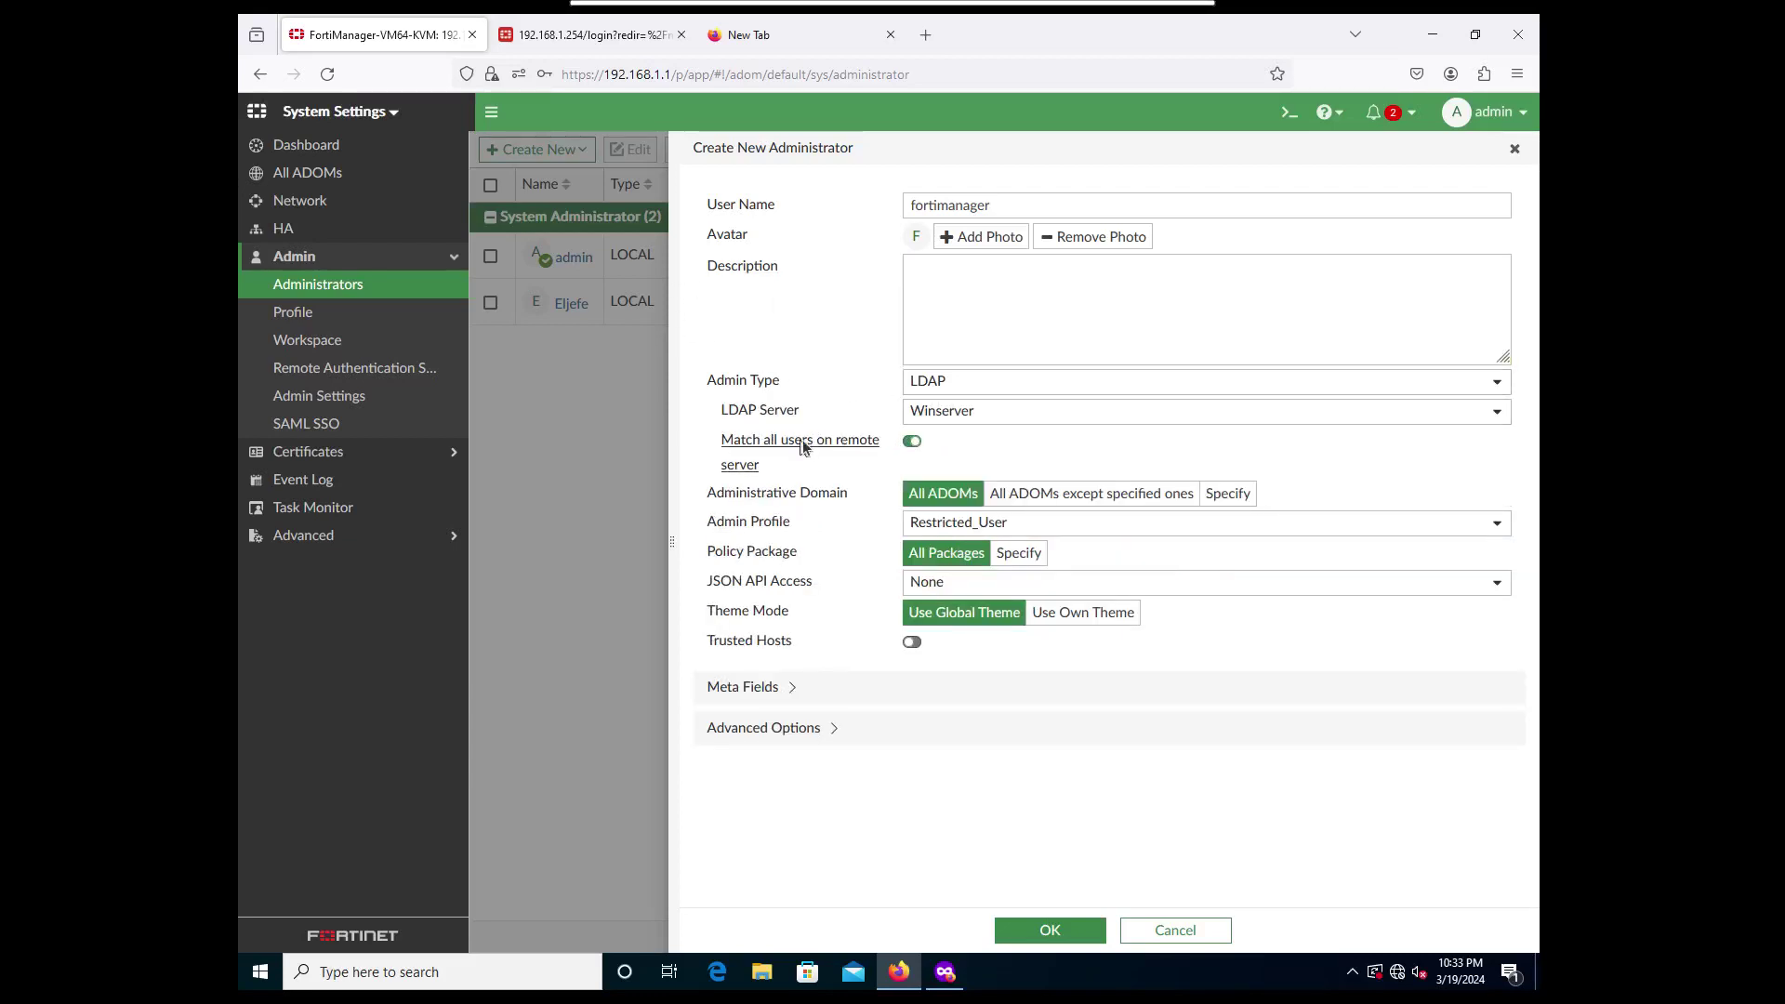
left_click(973, 527)
left_click(947, 722)
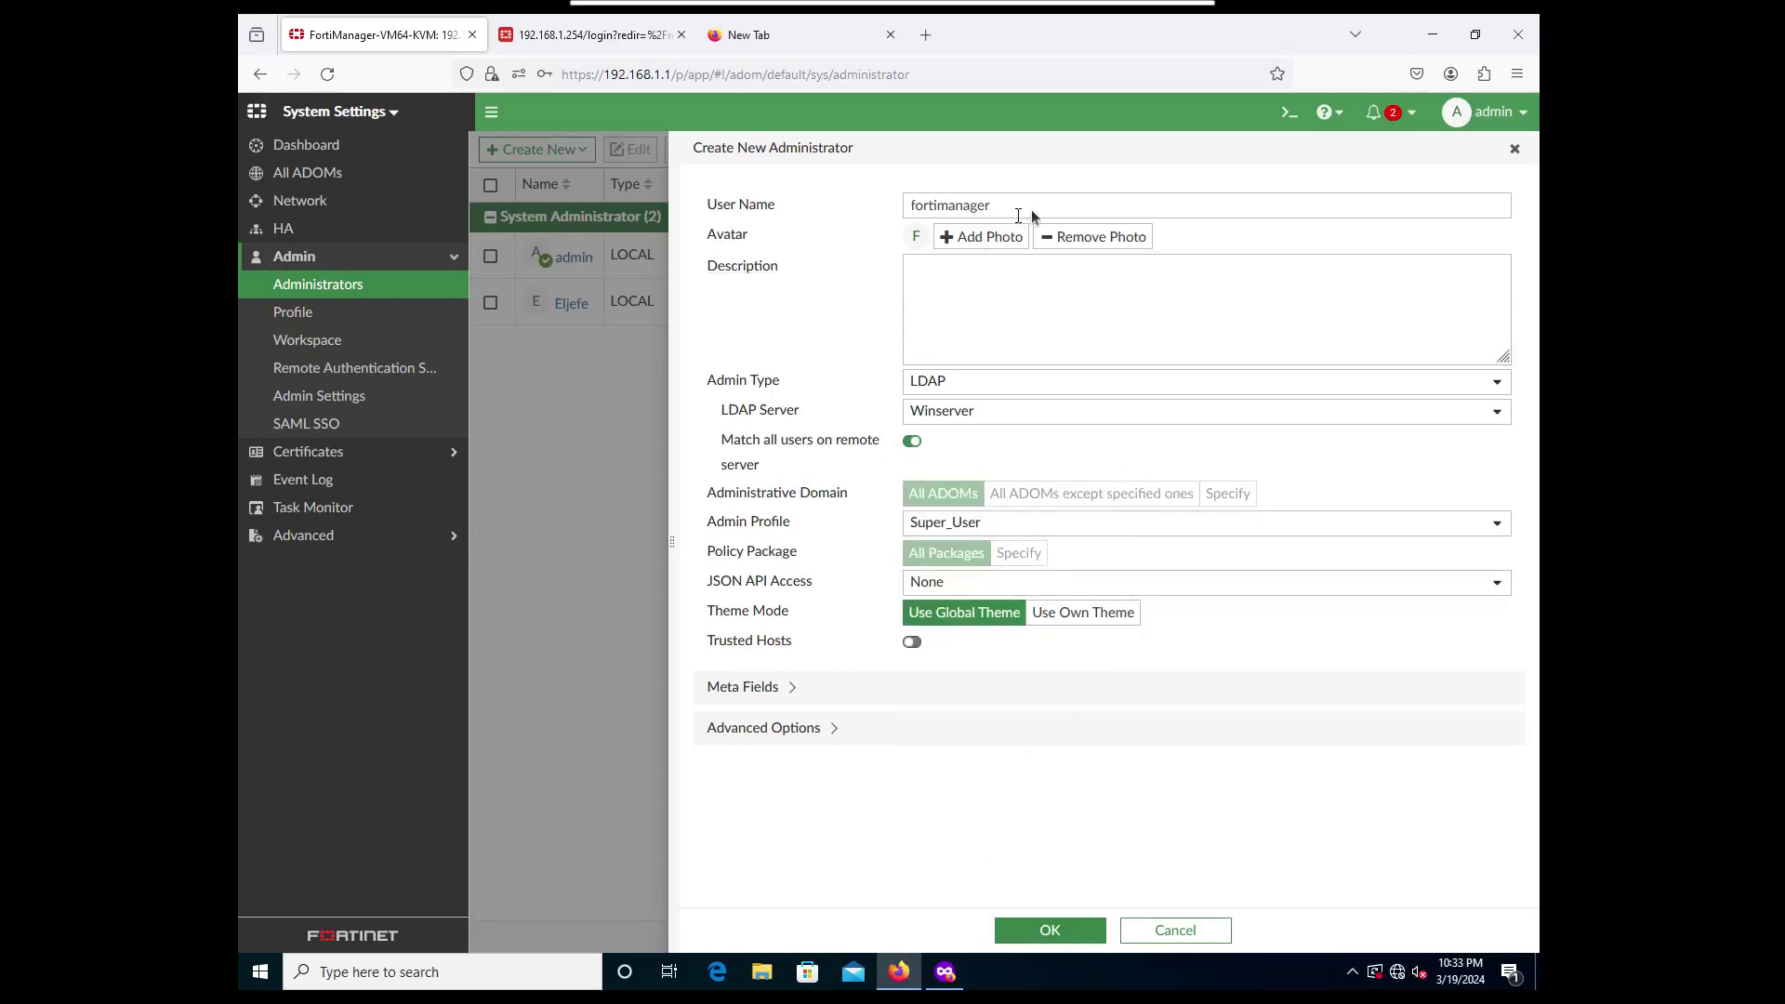
left_click_drag(1030, 209, 815, 204)
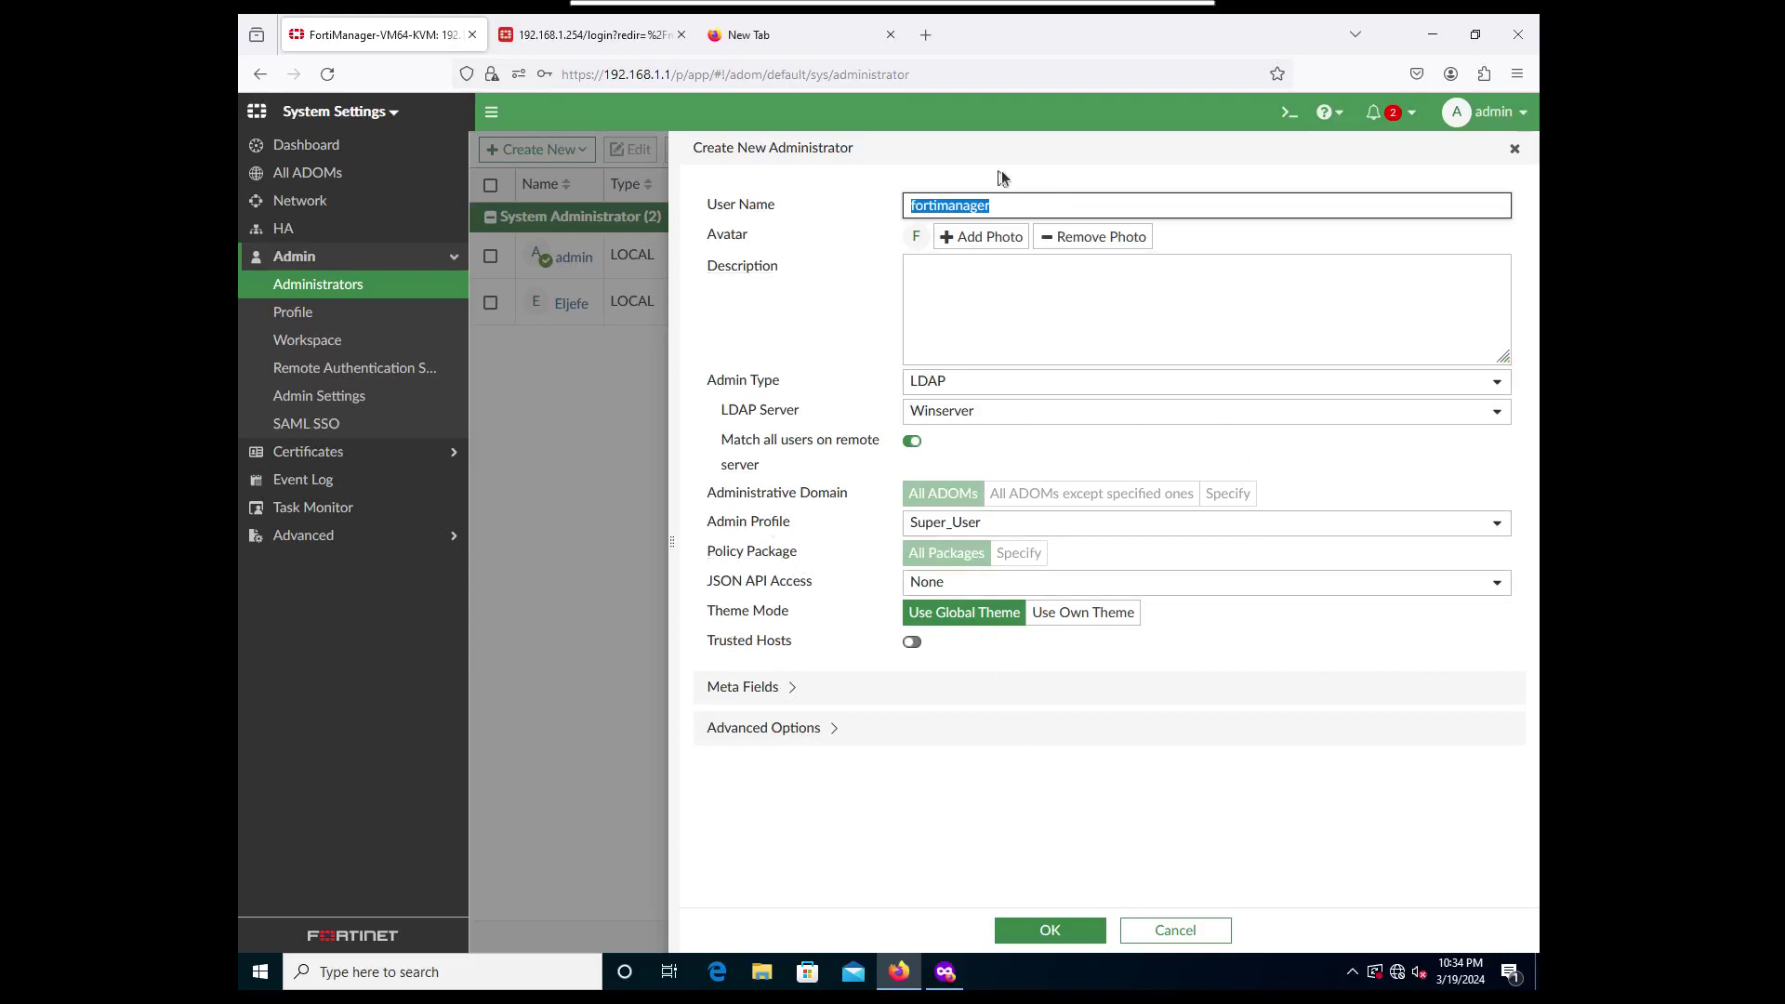
left_click(1056, 934)
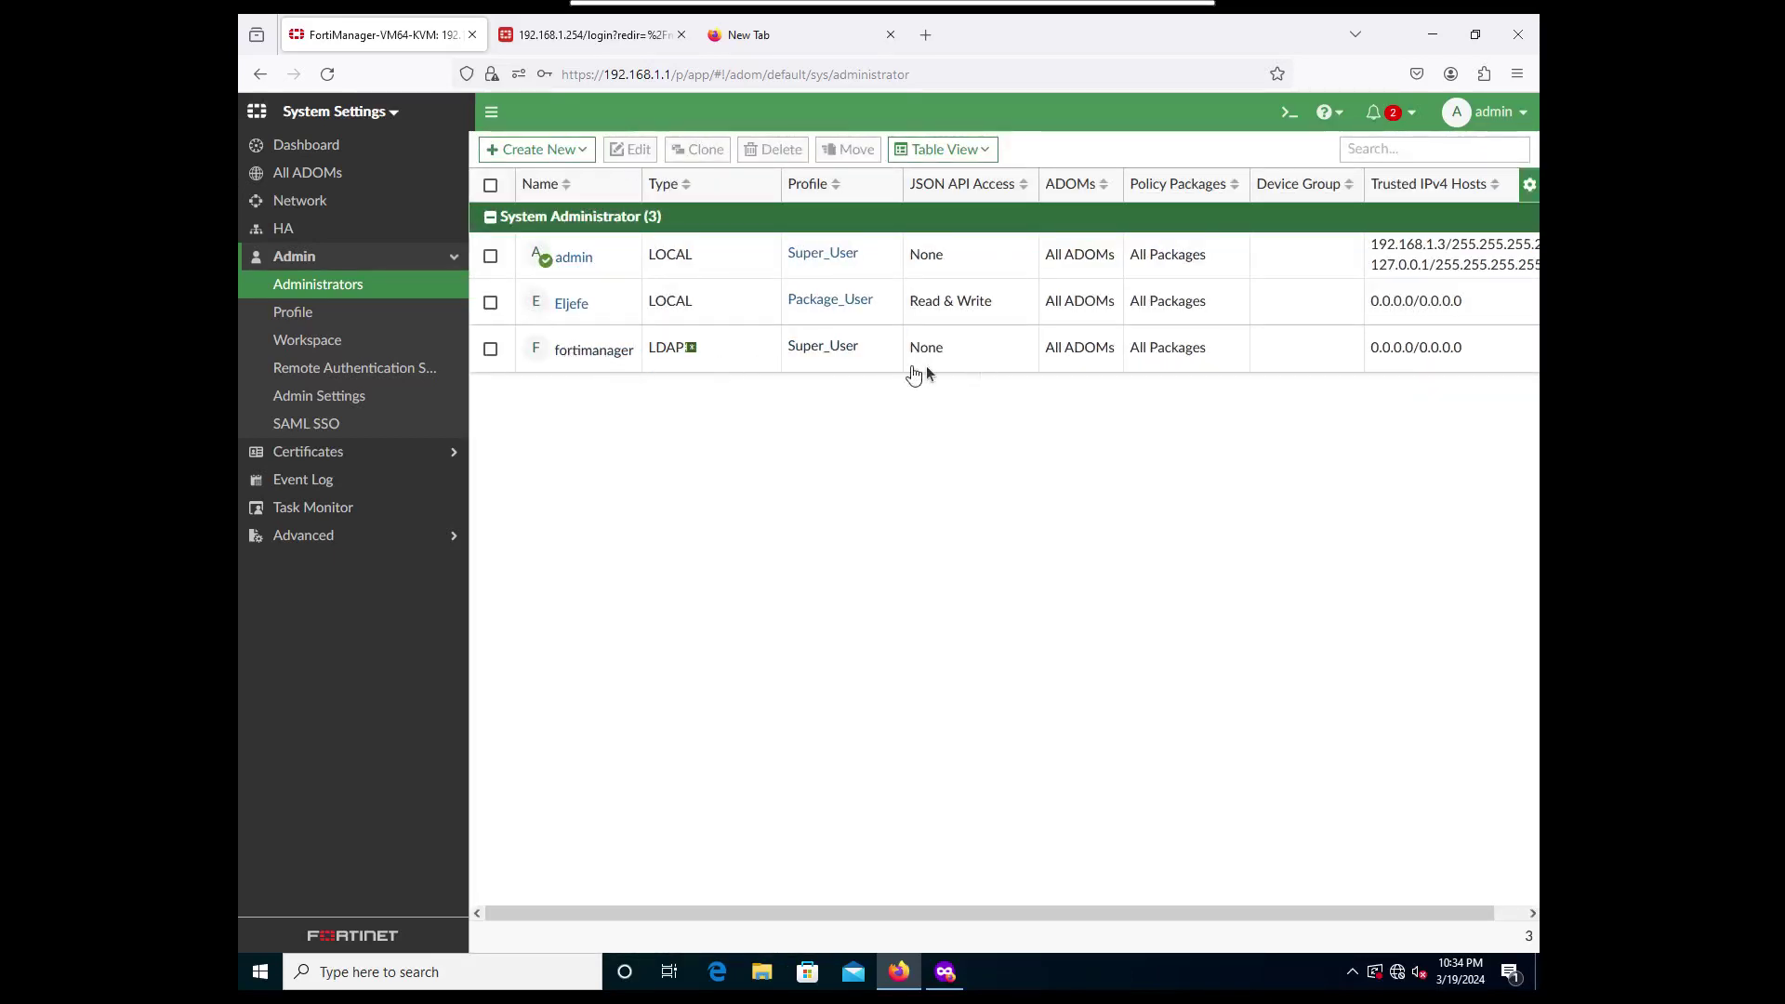
Sign in as fortimanager2 with its password in the private window.
left_click(945, 972)
type("for")
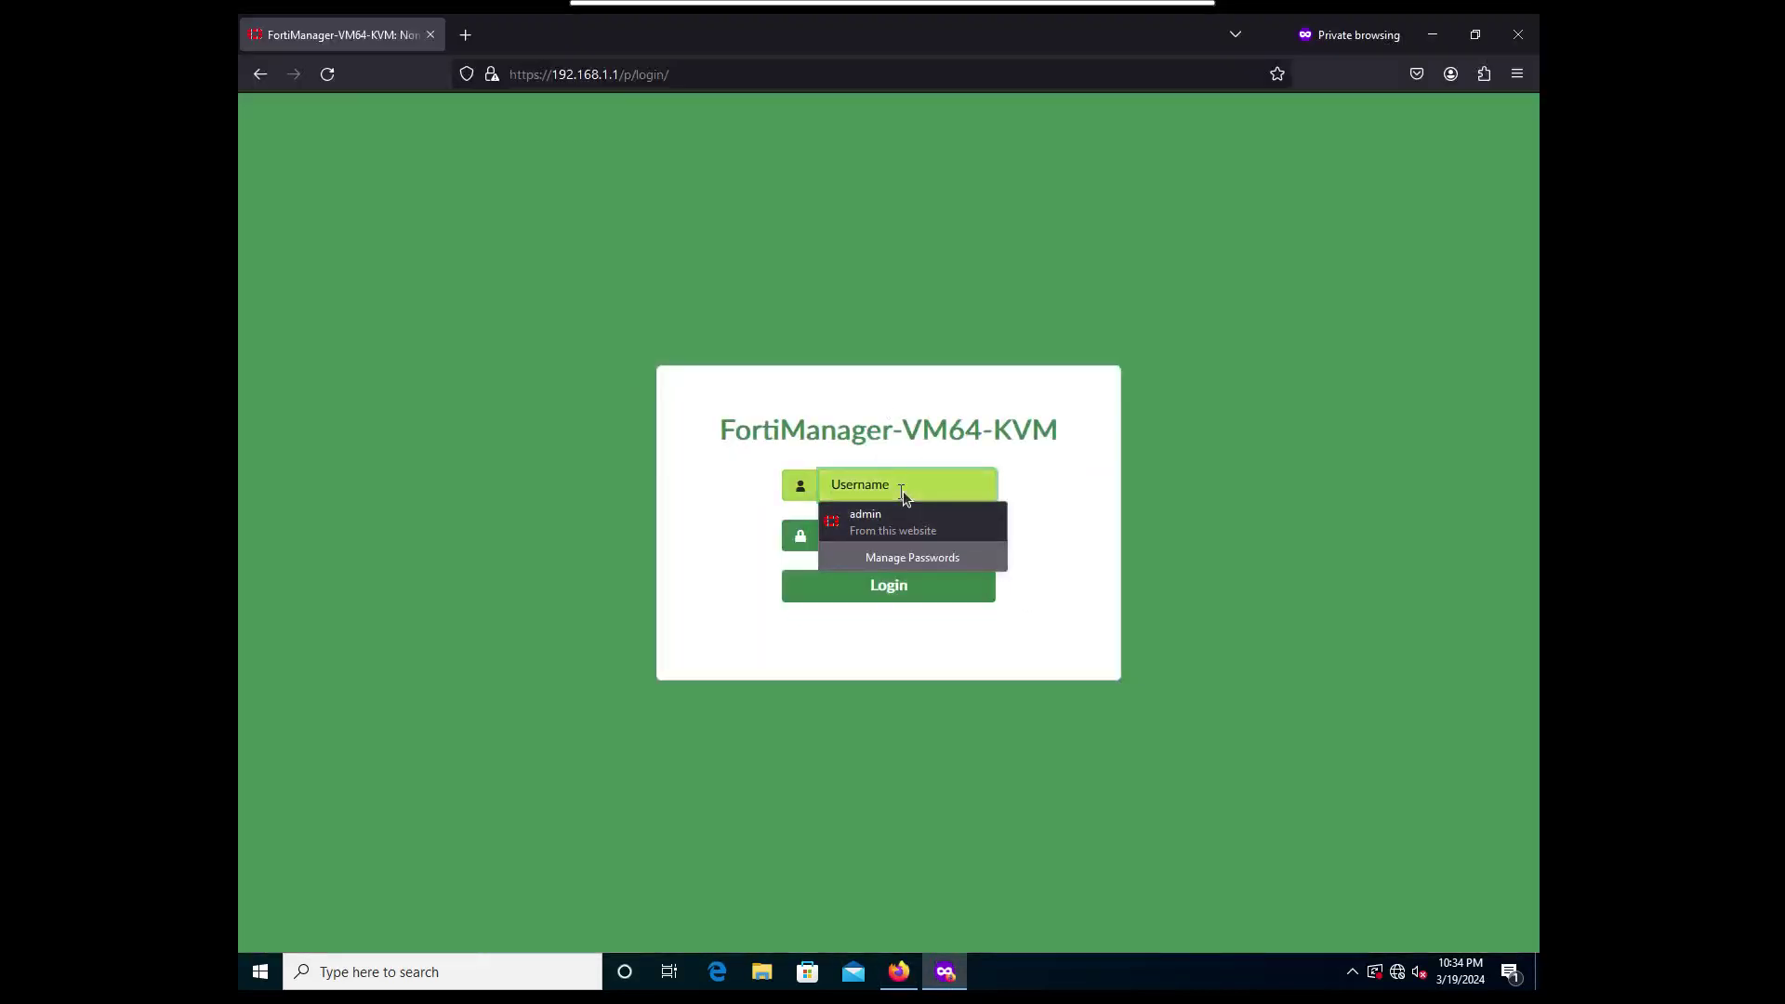
type("timanager")
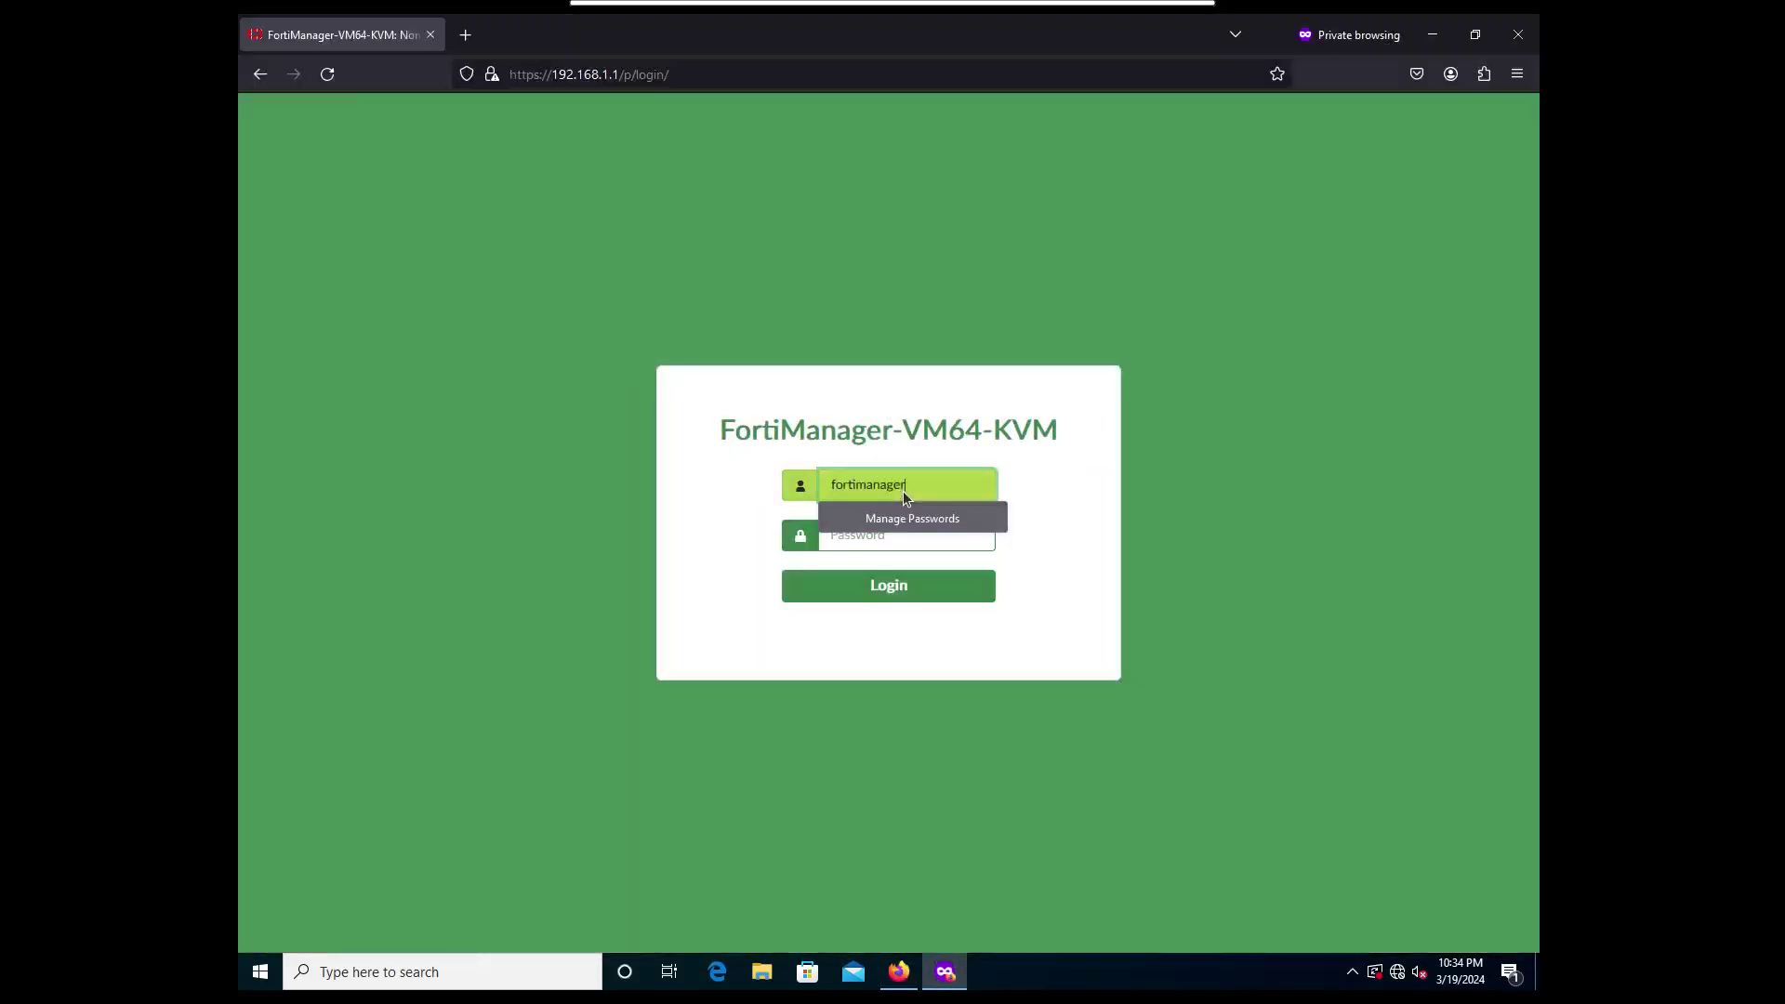
type("2")
key("Tab")
type("123")
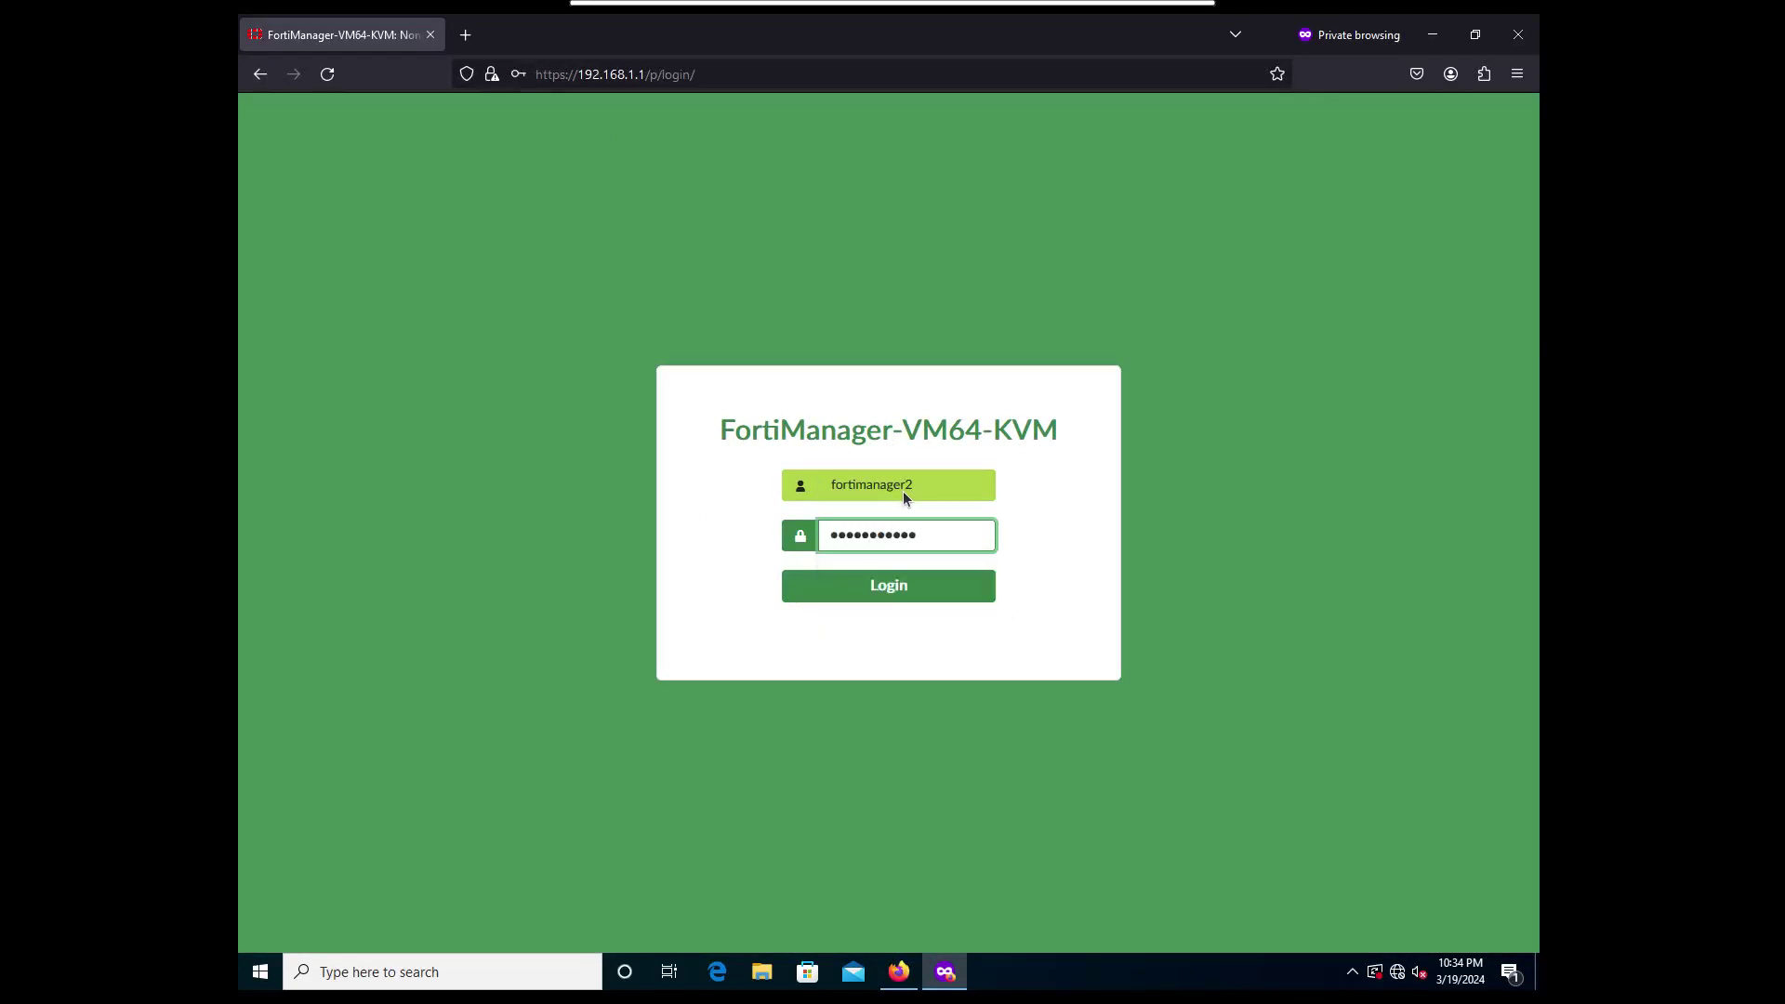
key("Return")
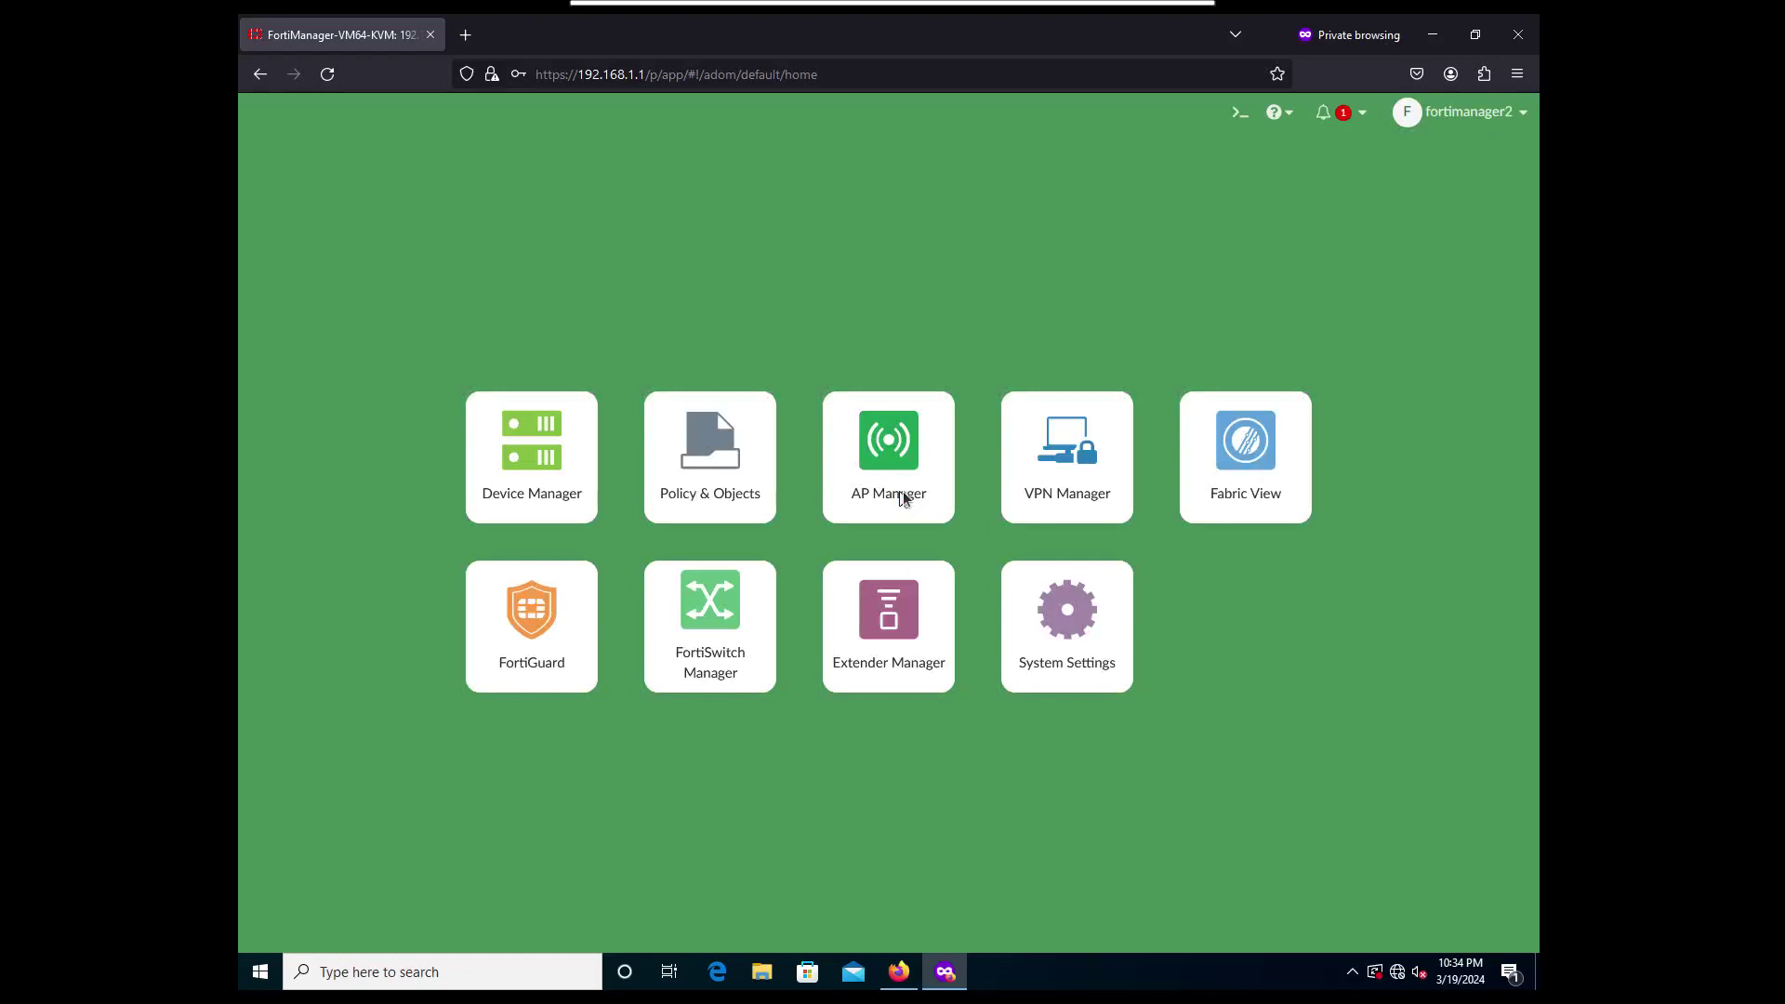
Log fortimanager2 out and sign in as fortimanager3 with its password.
left_click(1510, 113)
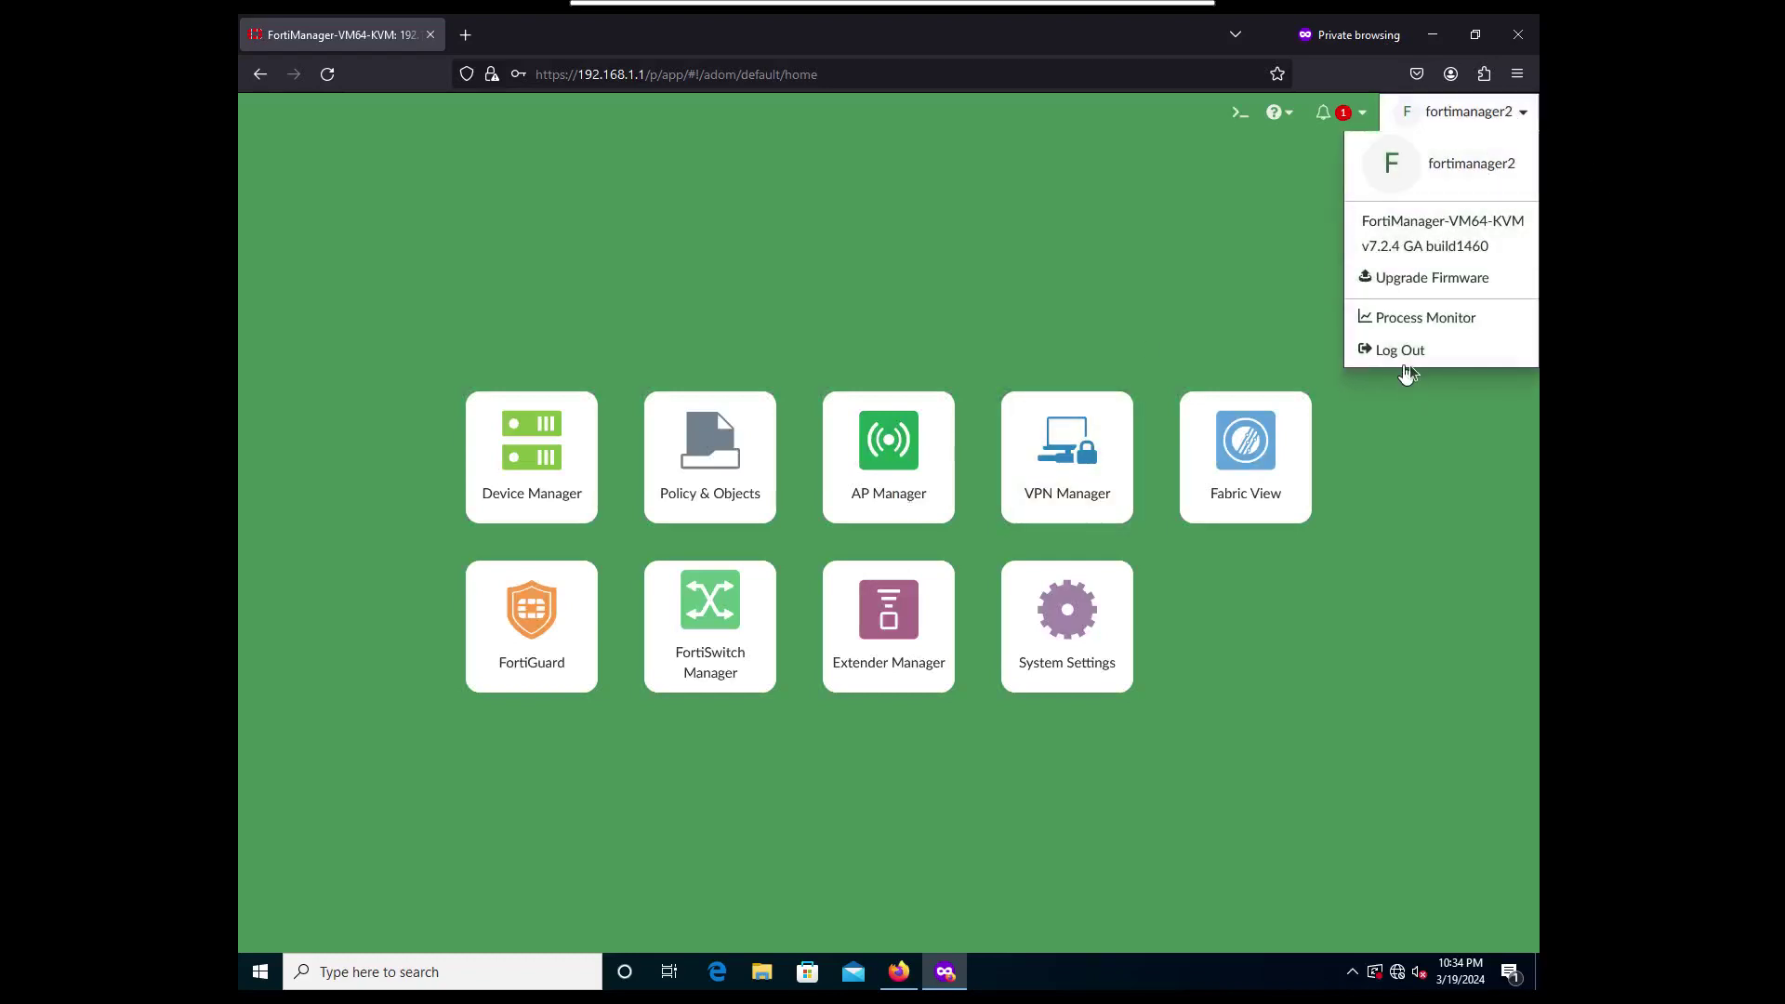
left_click(1403, 352)
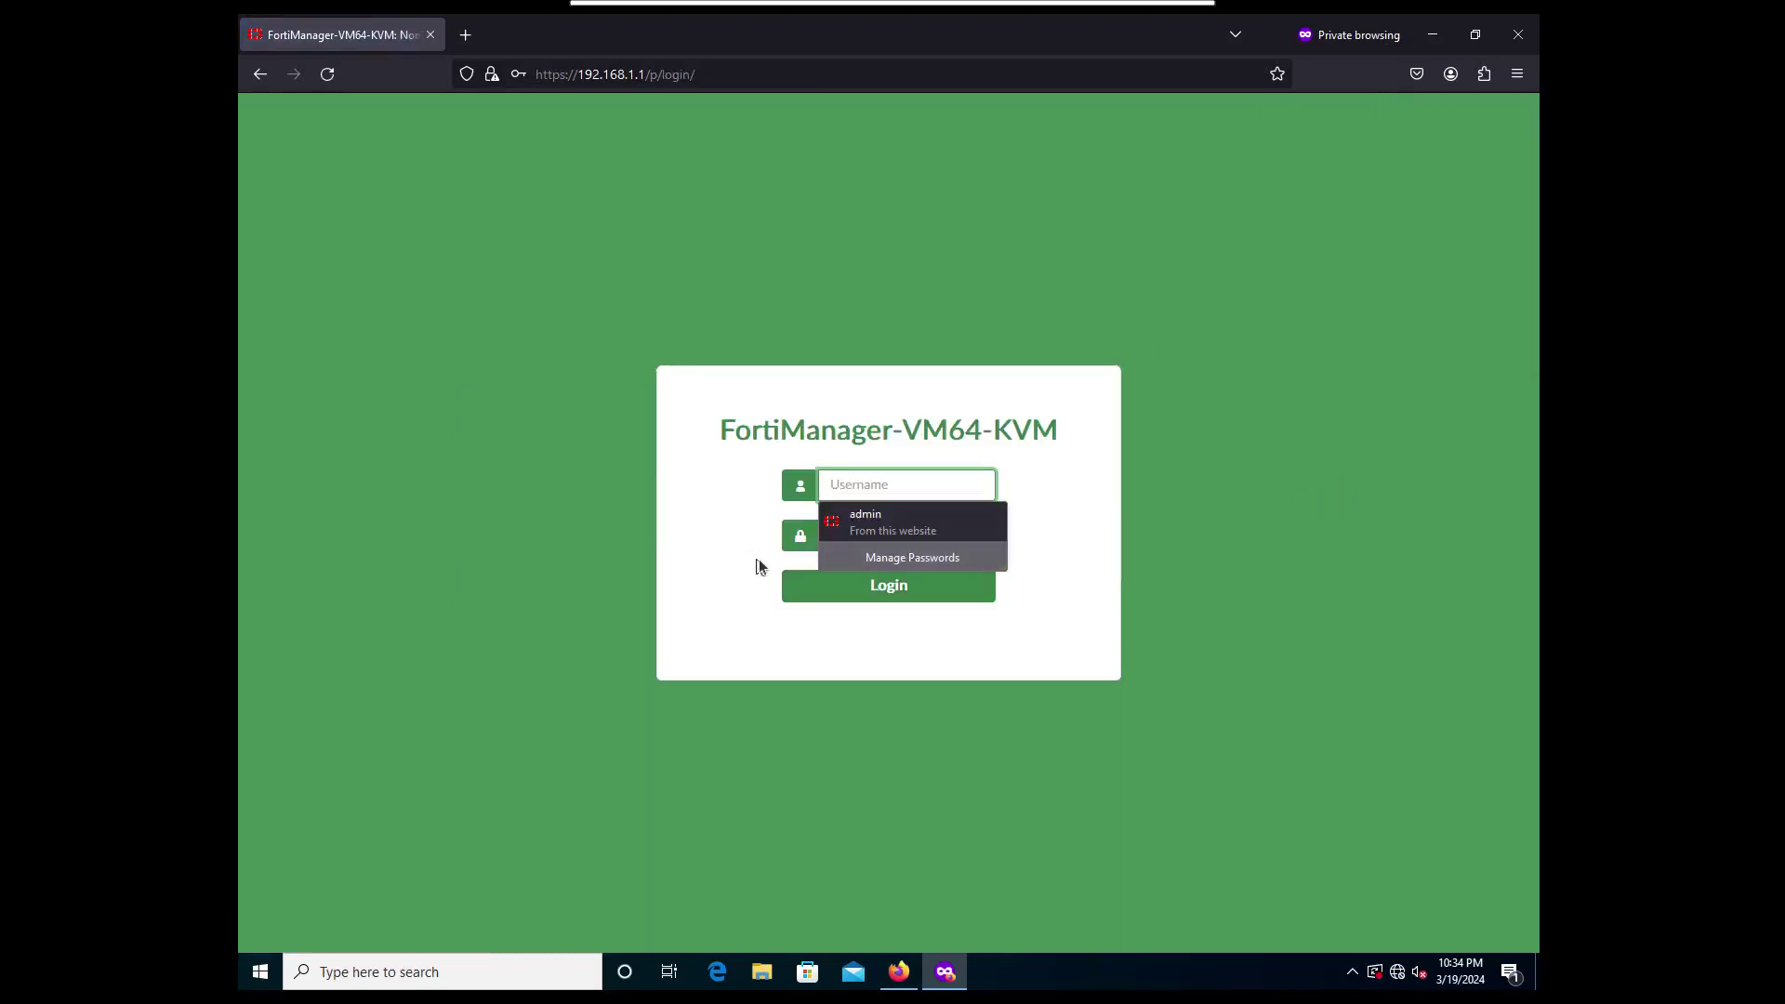
type("fortimanage")
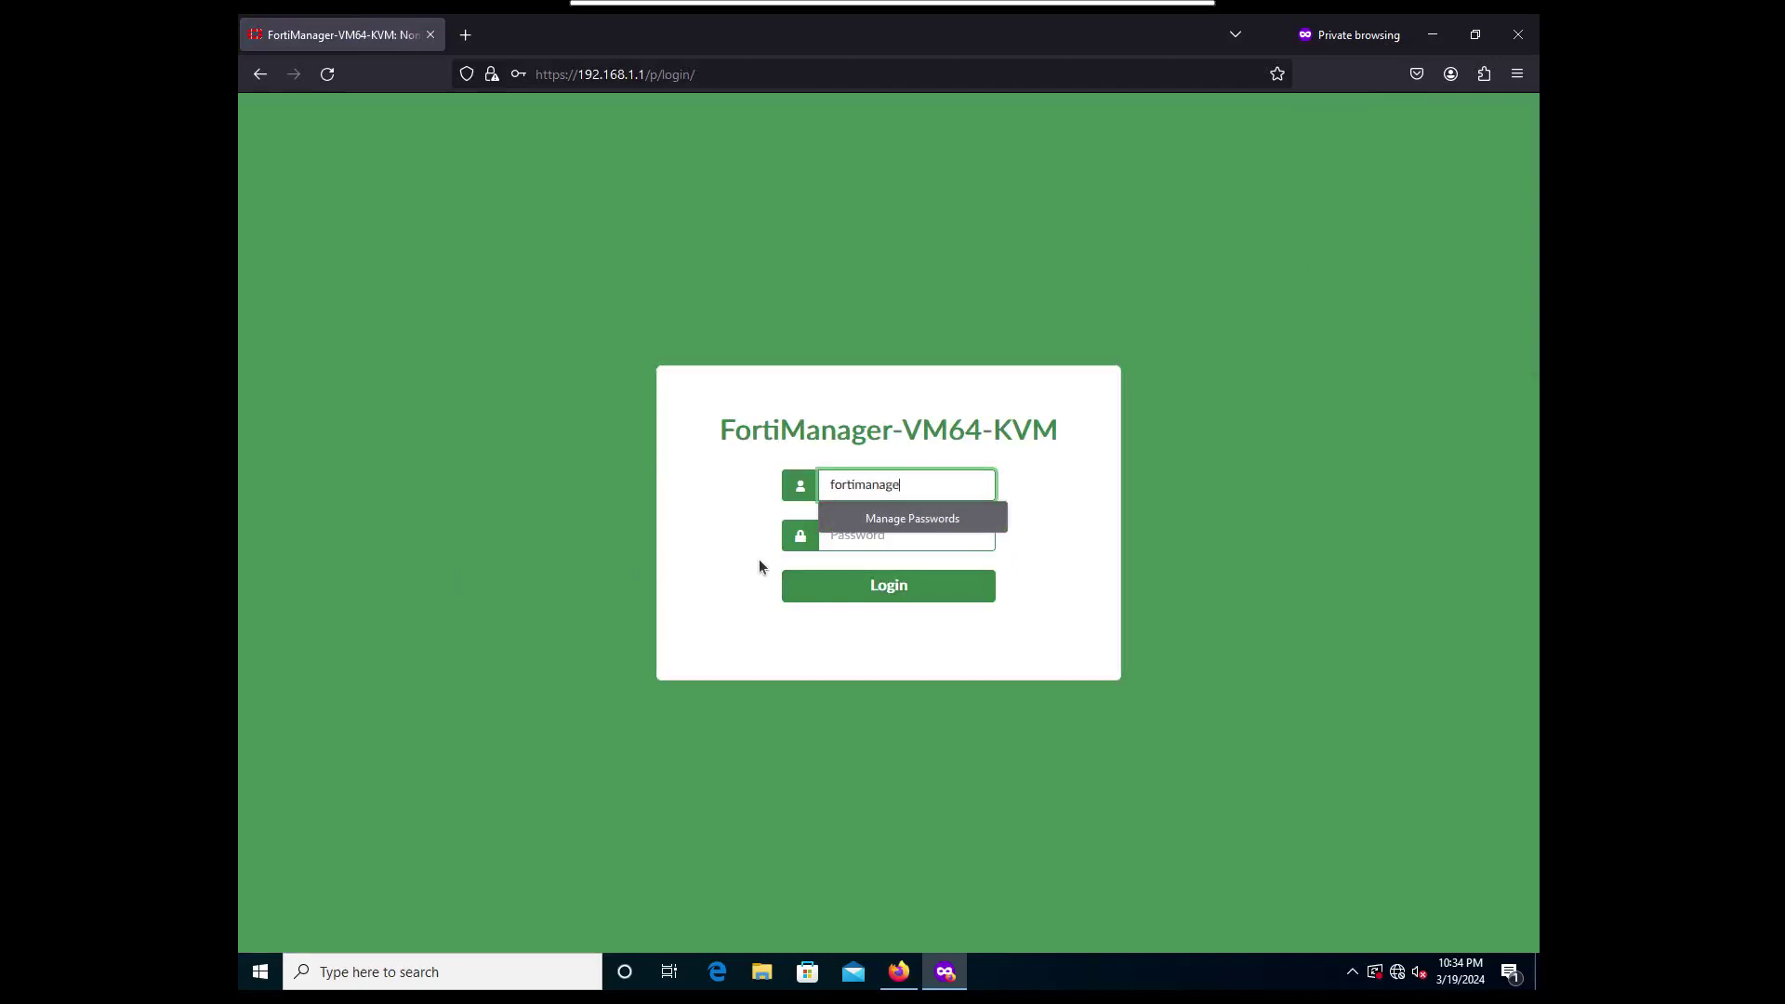
type("r3")
key("Tab")
type("•••••")
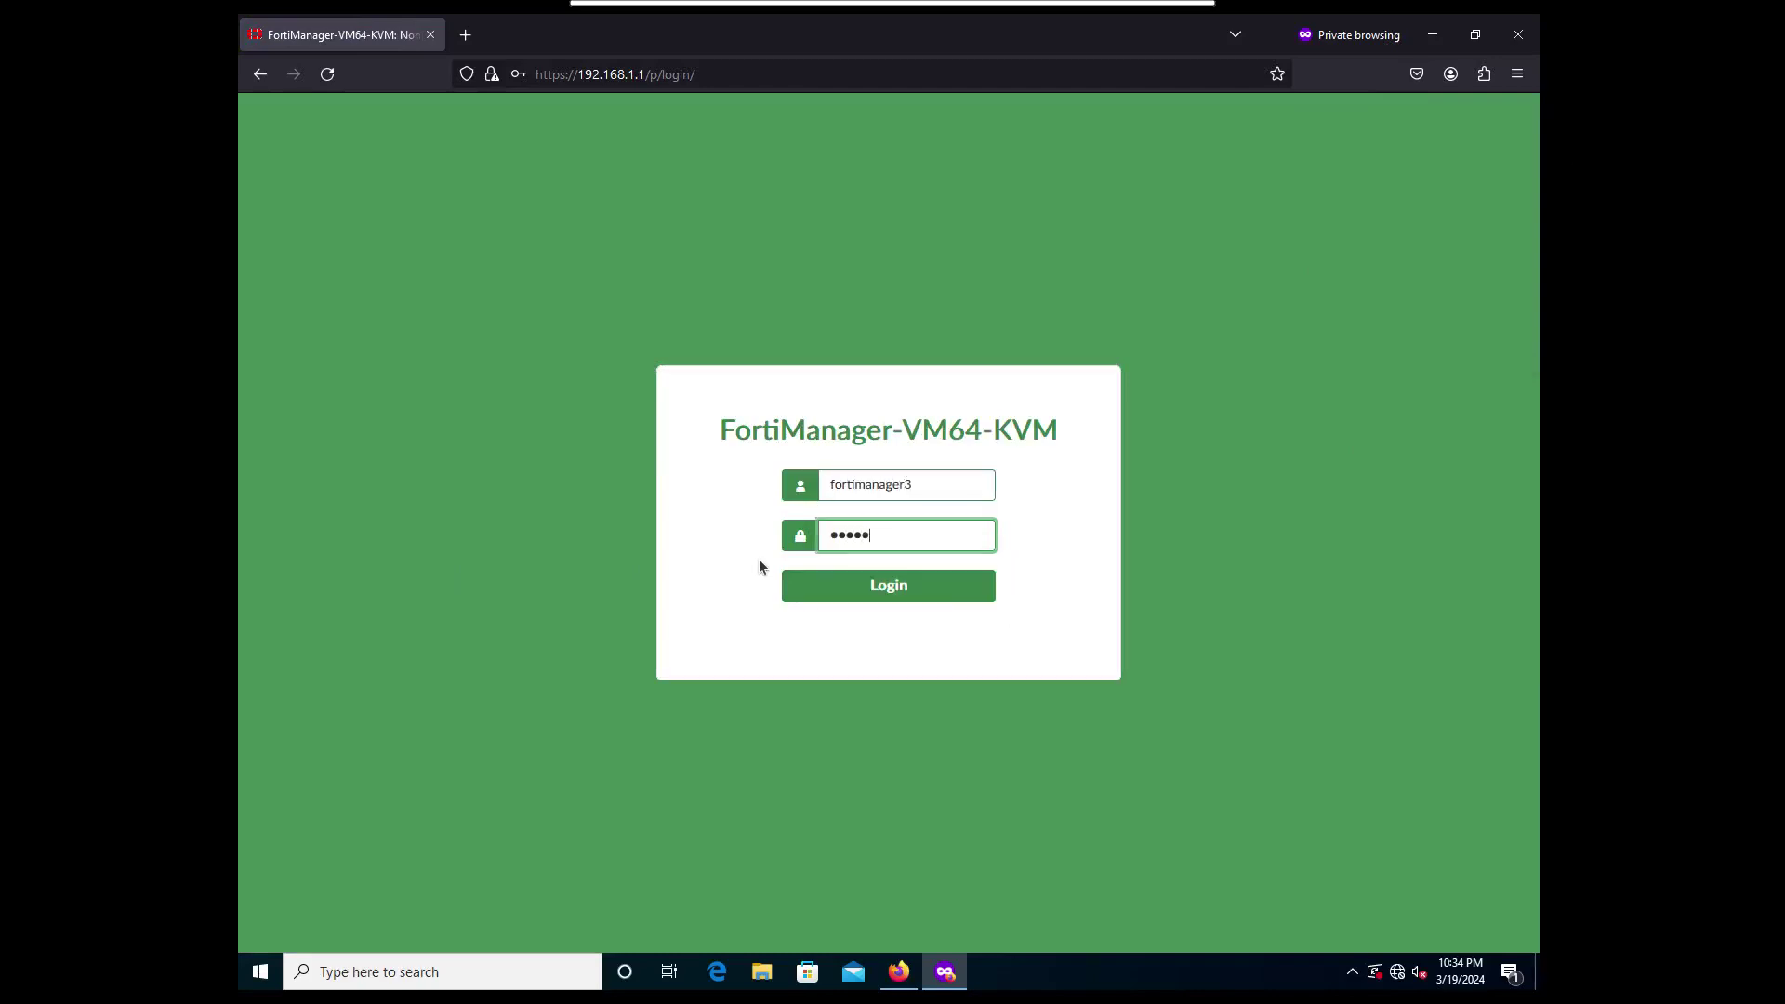
type("••••••••")
key("Return")
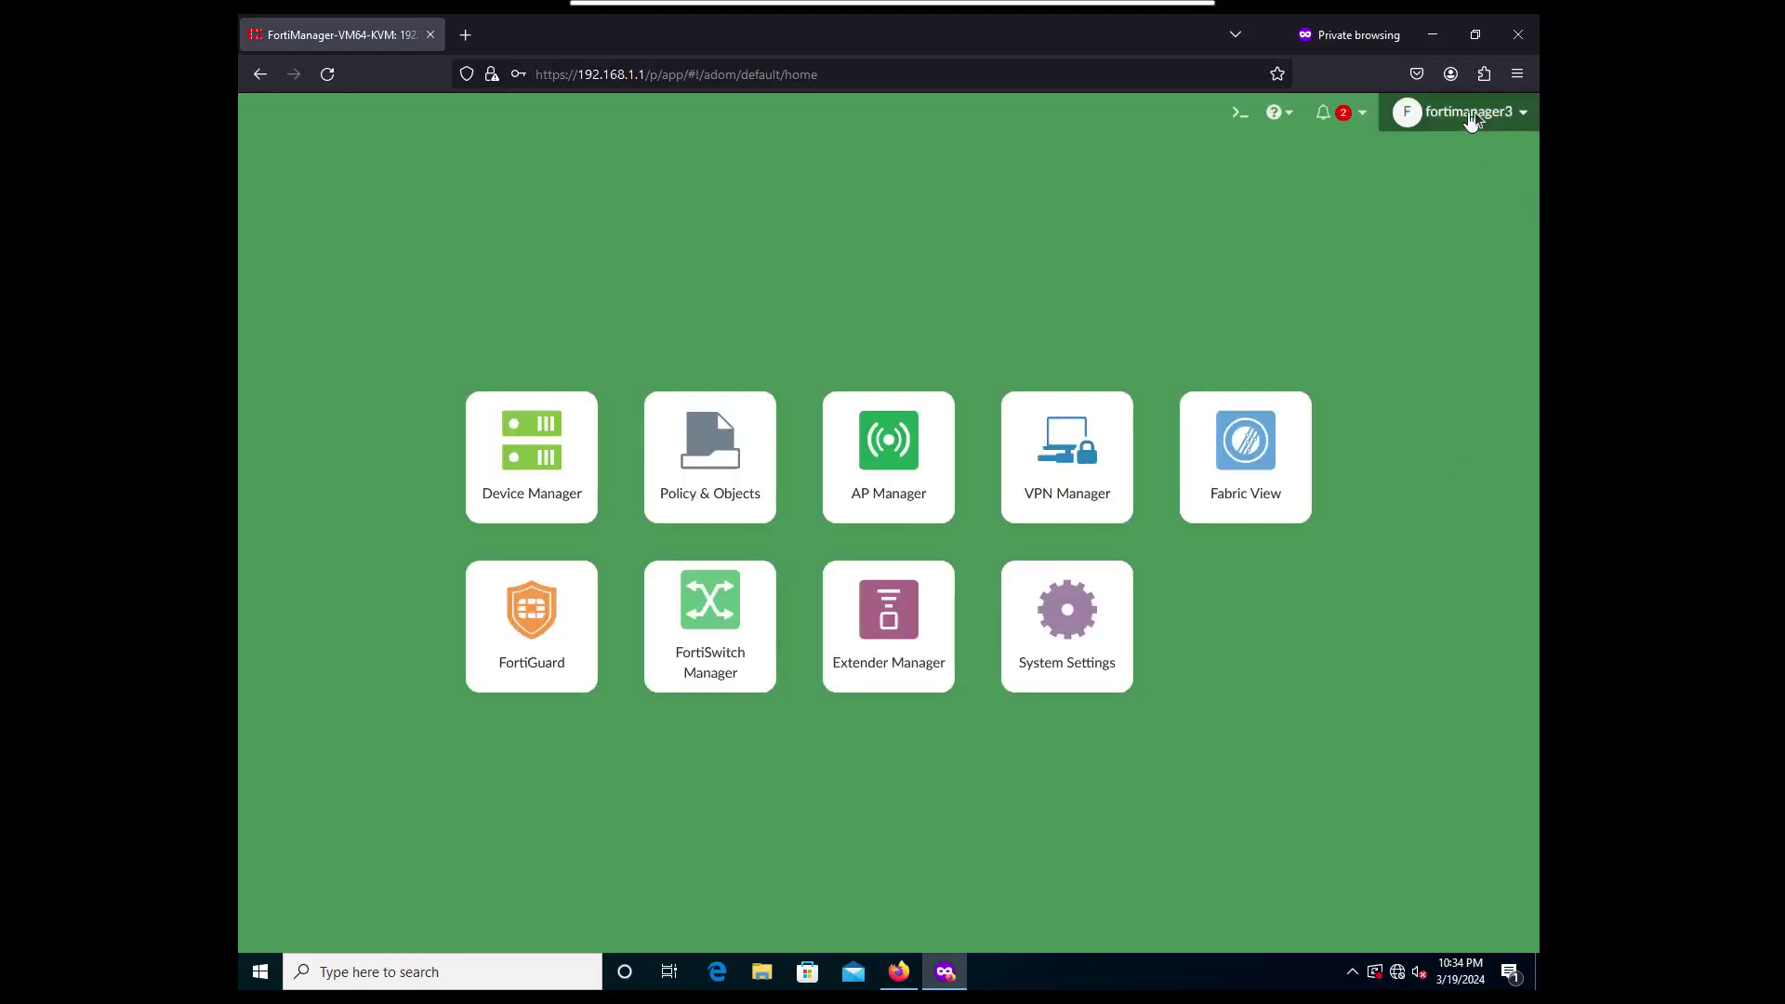
left_click(1475, 112)
Log fortimanager3 out and sign in as fortimanager1 with its password.
left_click(1371, 354)
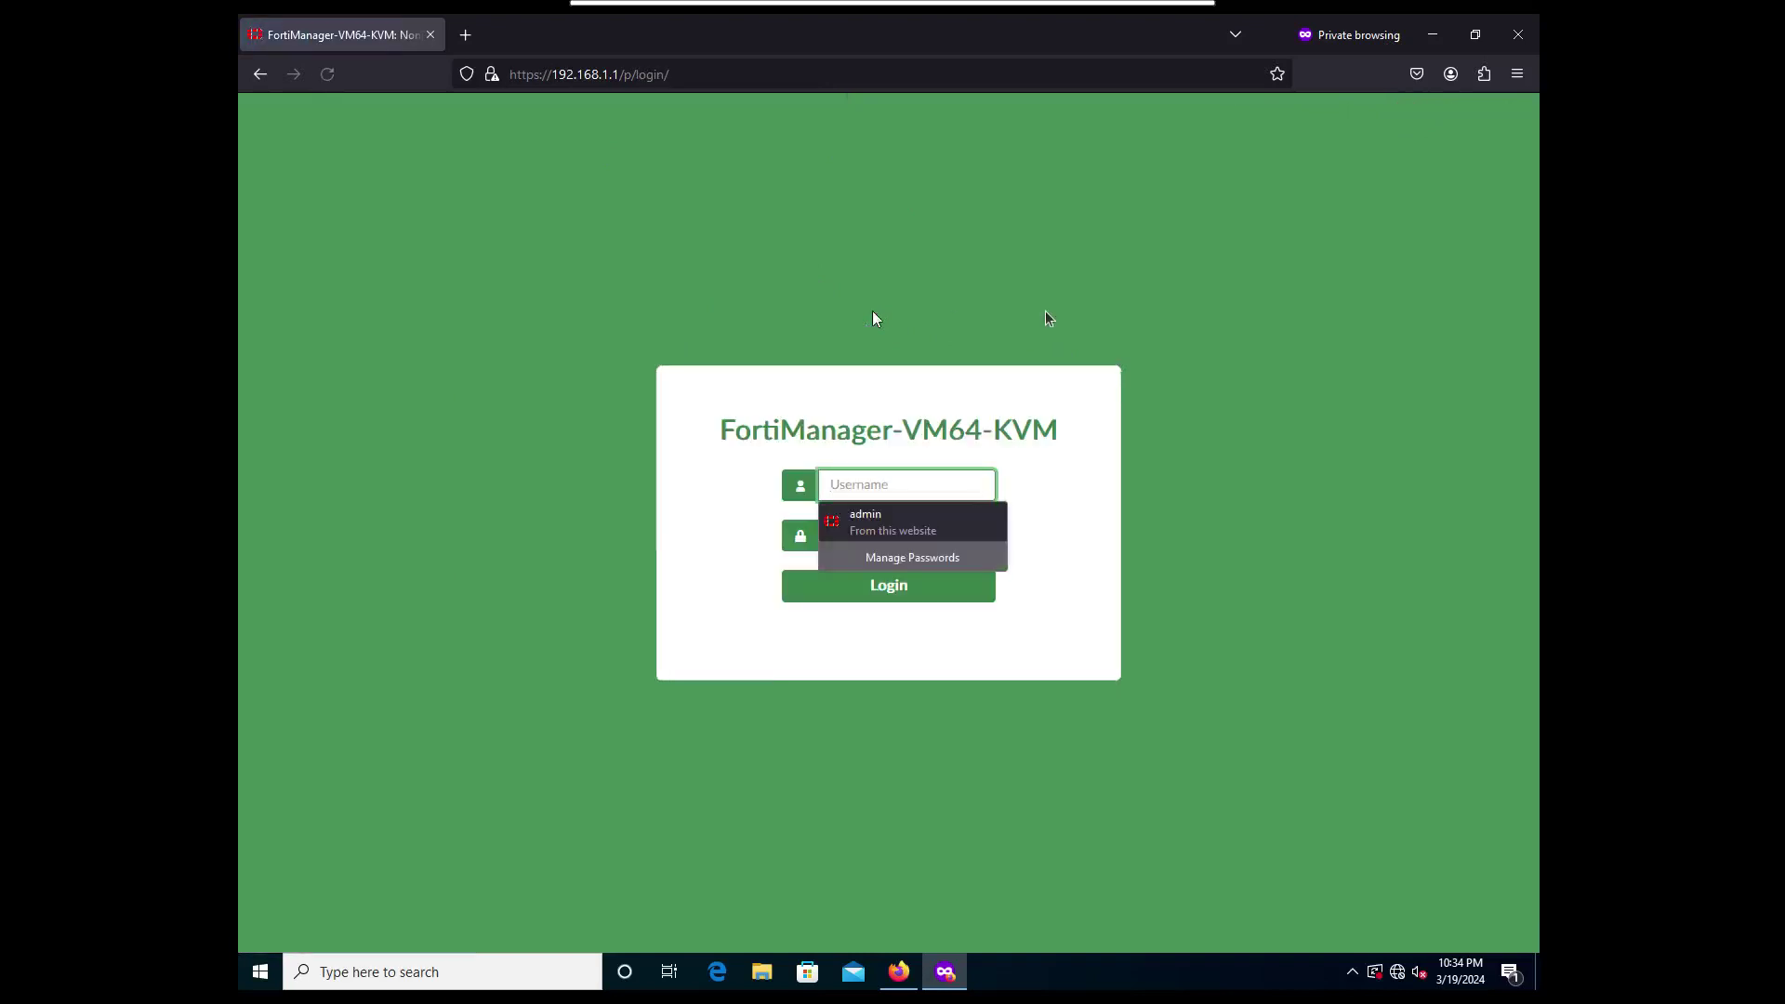
left_click(900, 477)
type("forti")
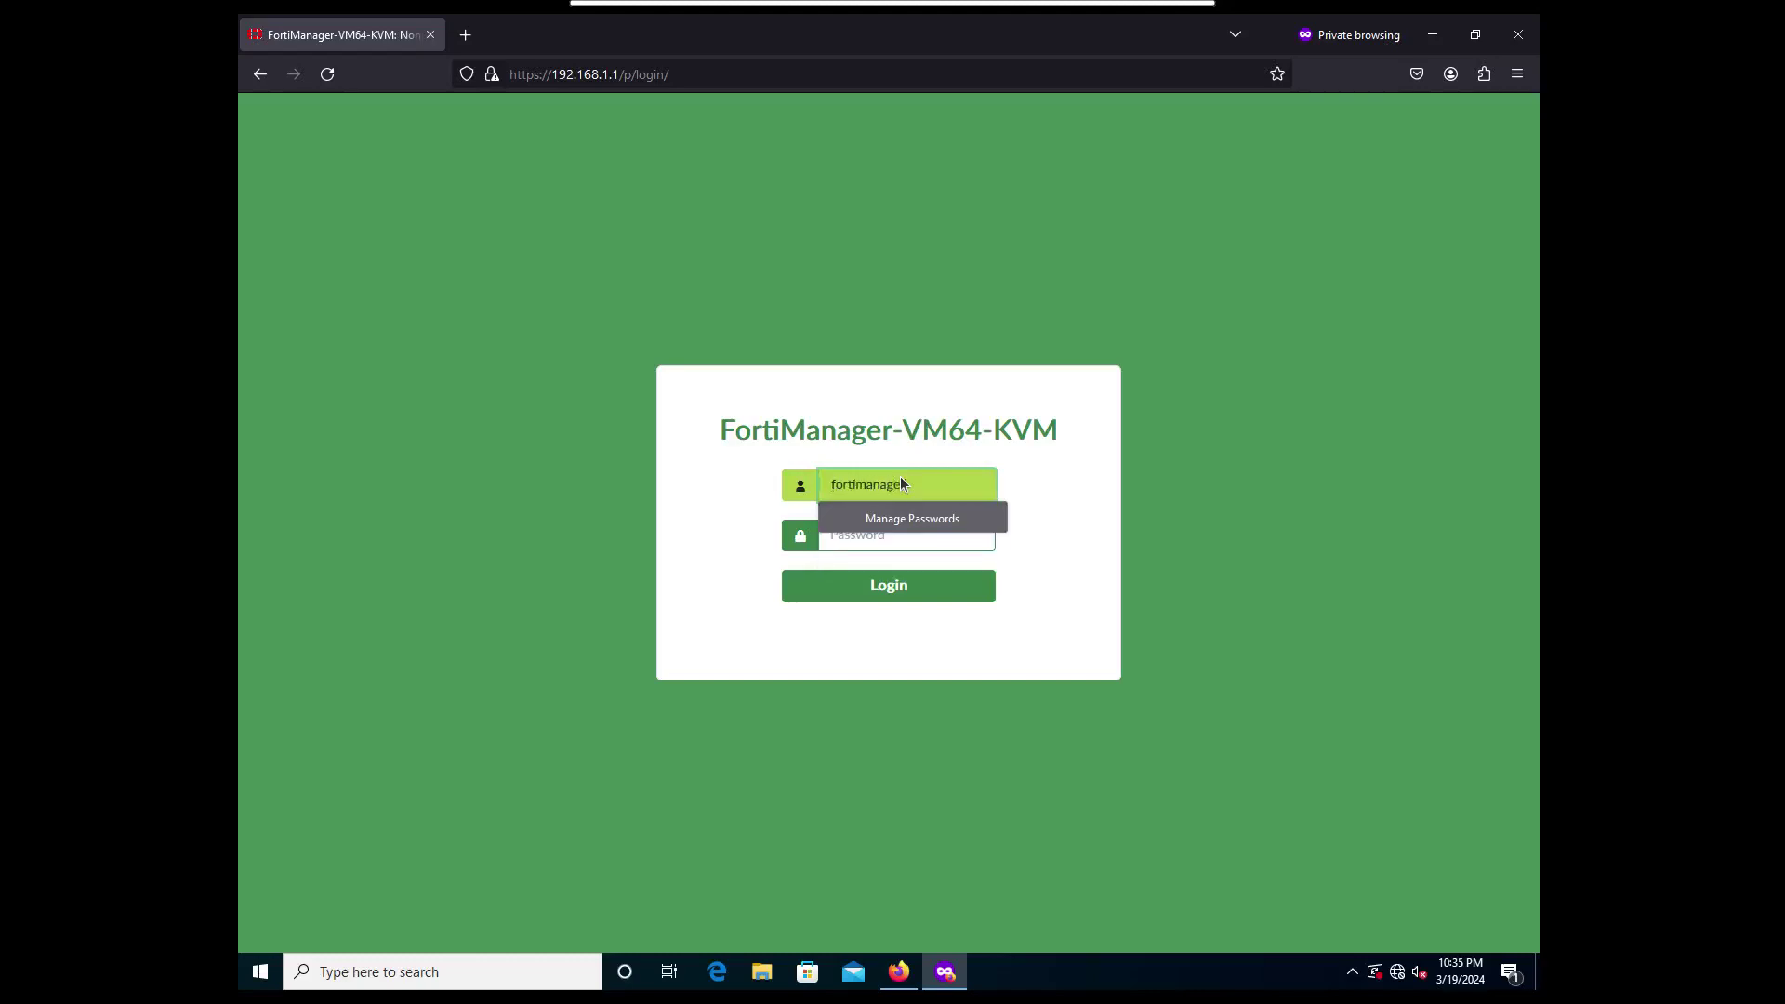
type("manager1")
key("Tab")
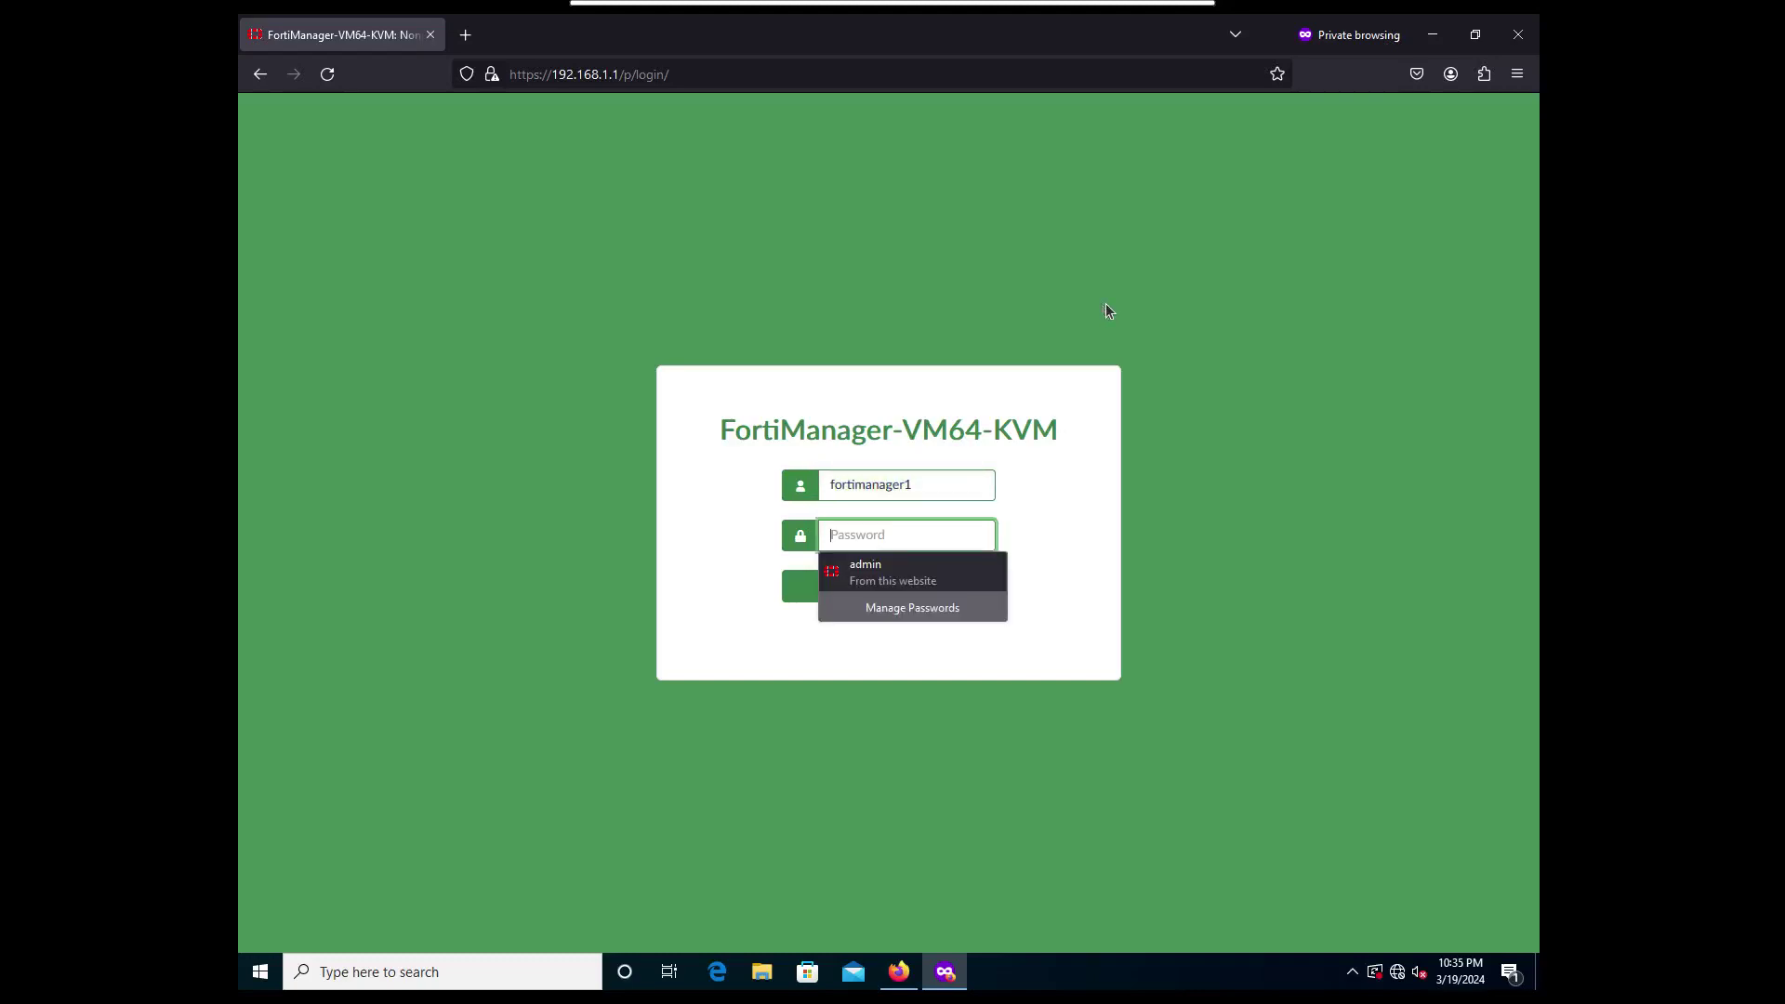
type("*******")
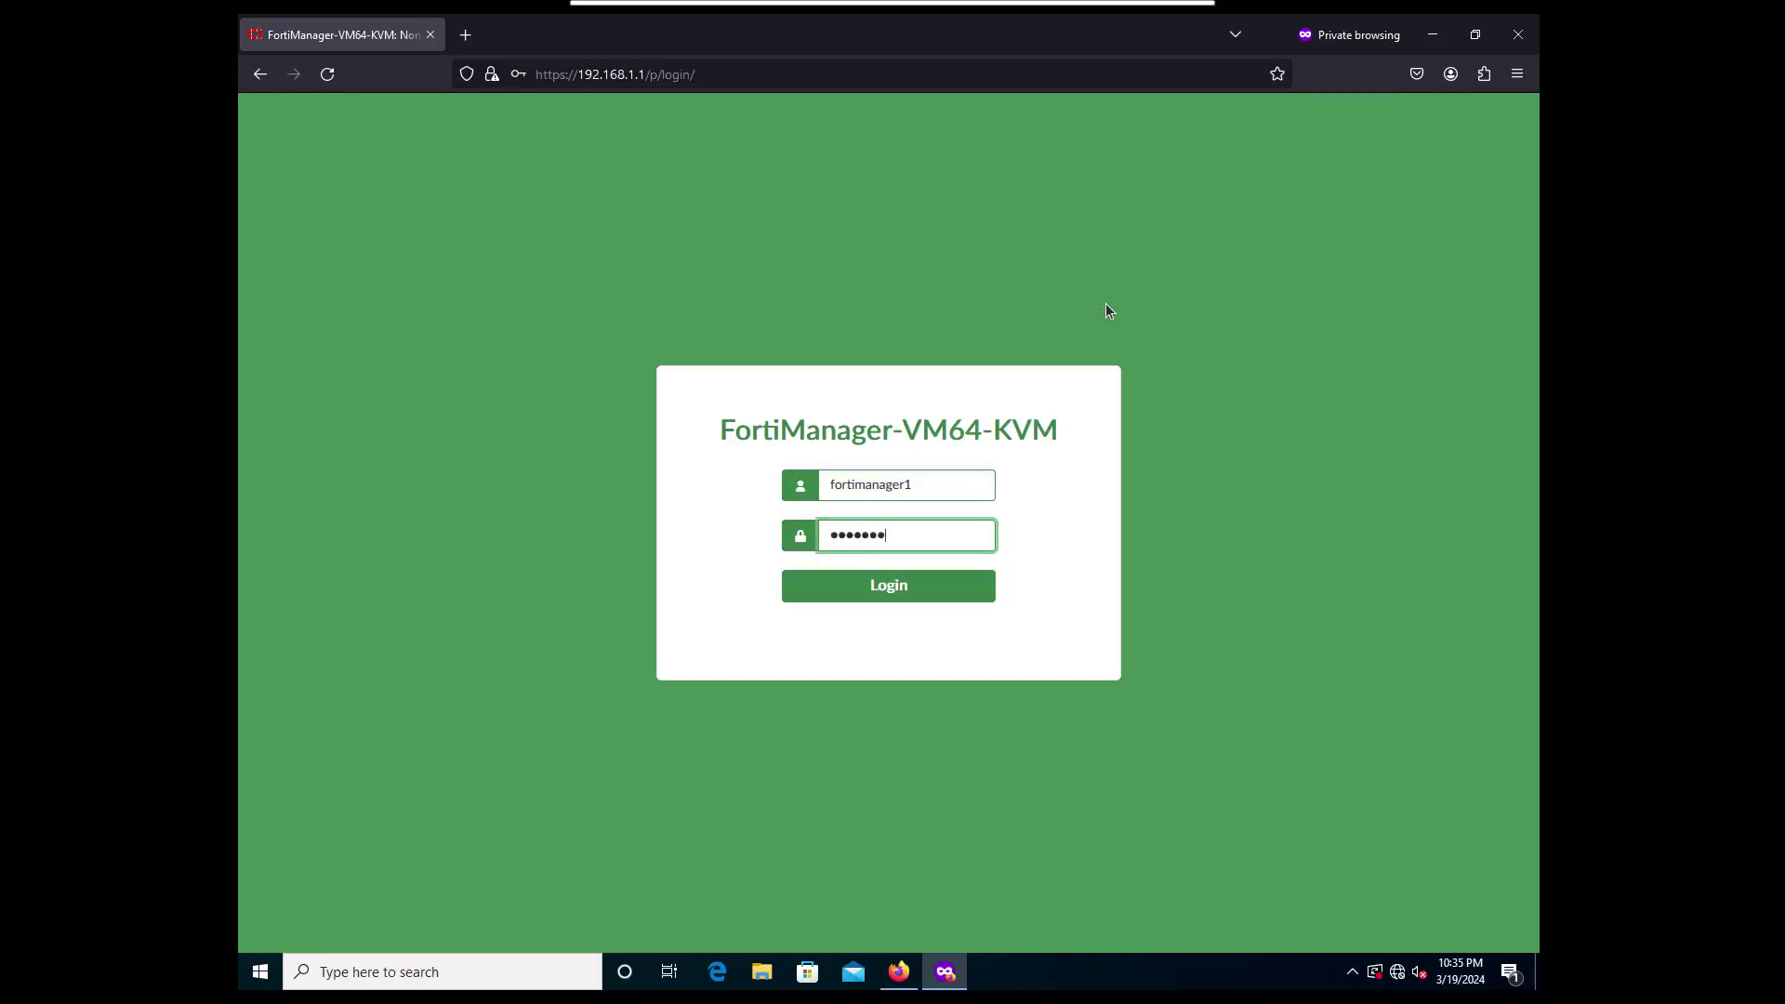
key("Return")
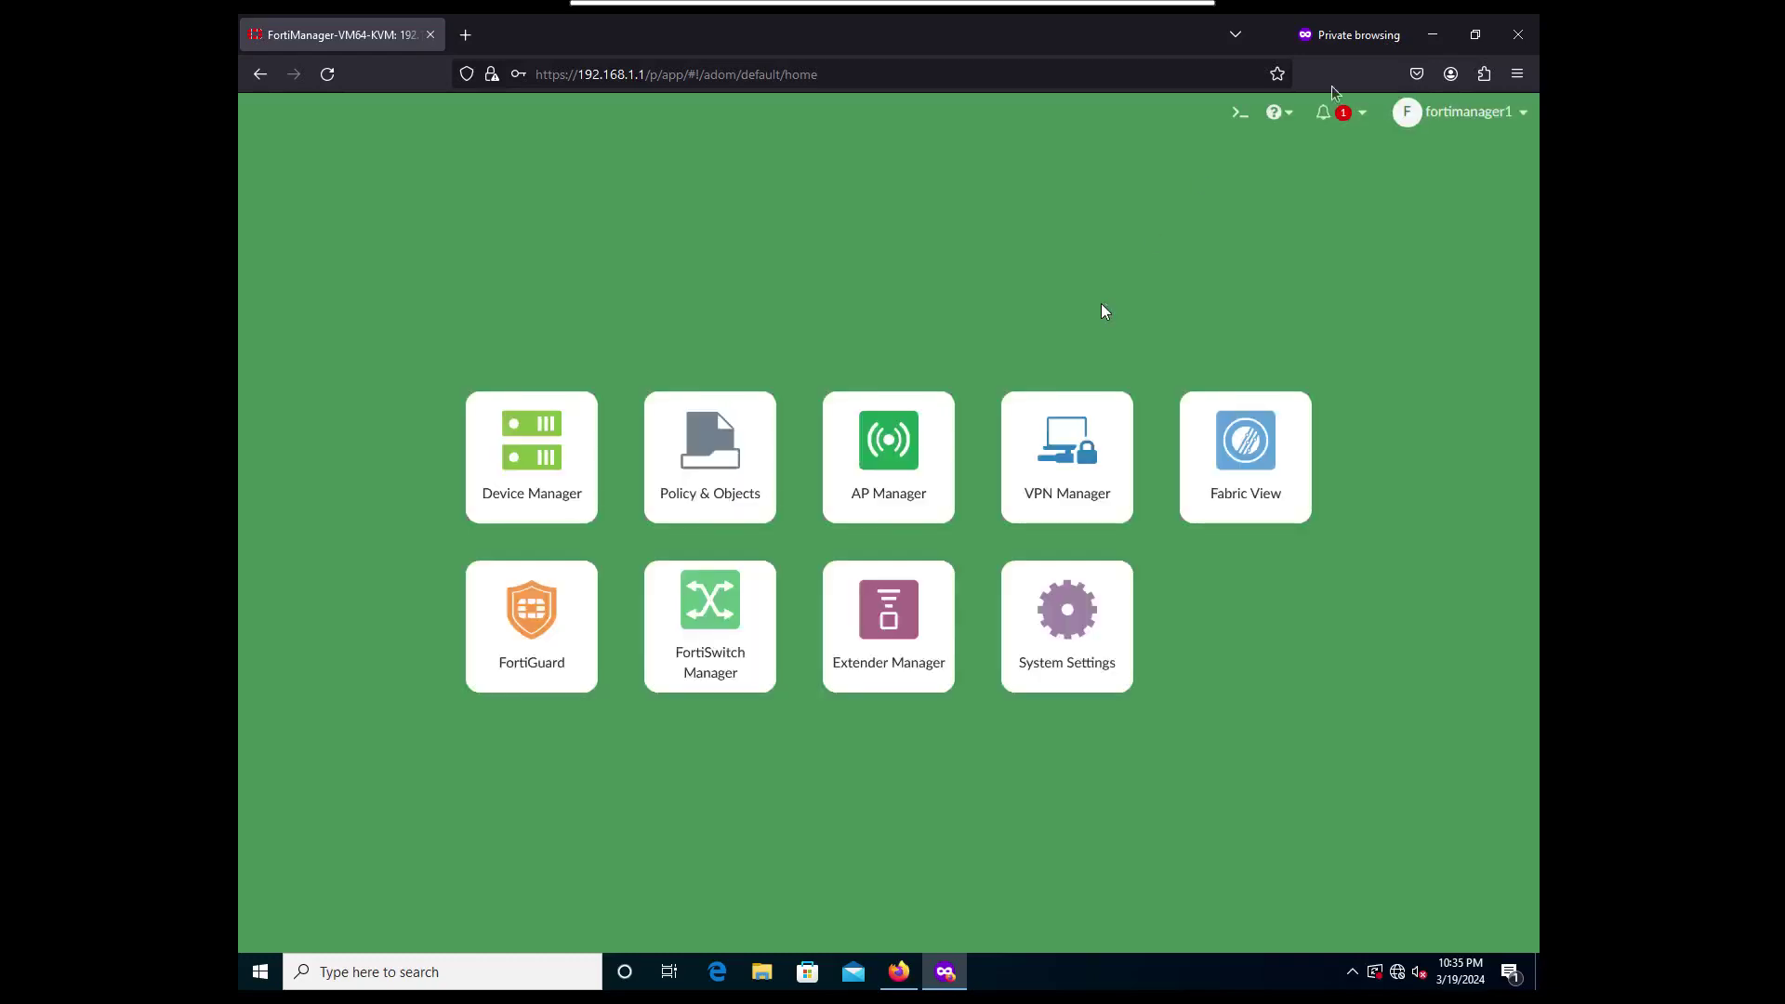
Close the private window and ADUC on the server, then return to FortiManager's Administrators list.
left_click(1518, 38)
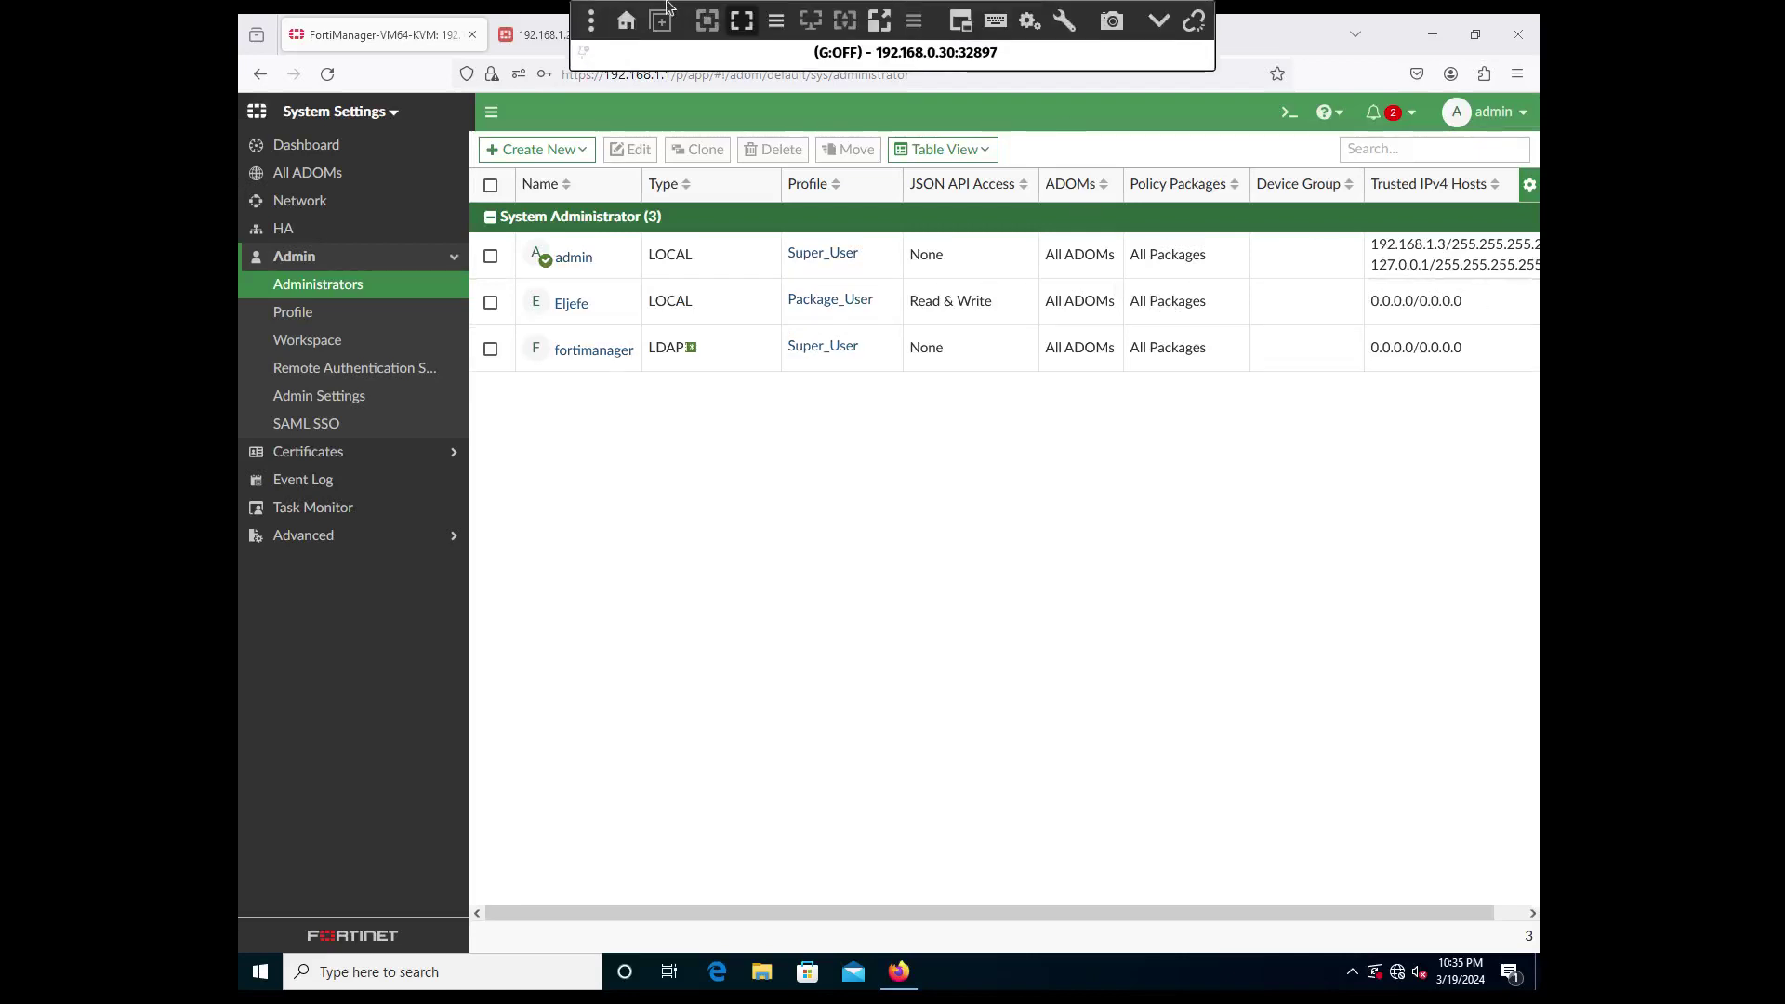
left_click(741, 21)
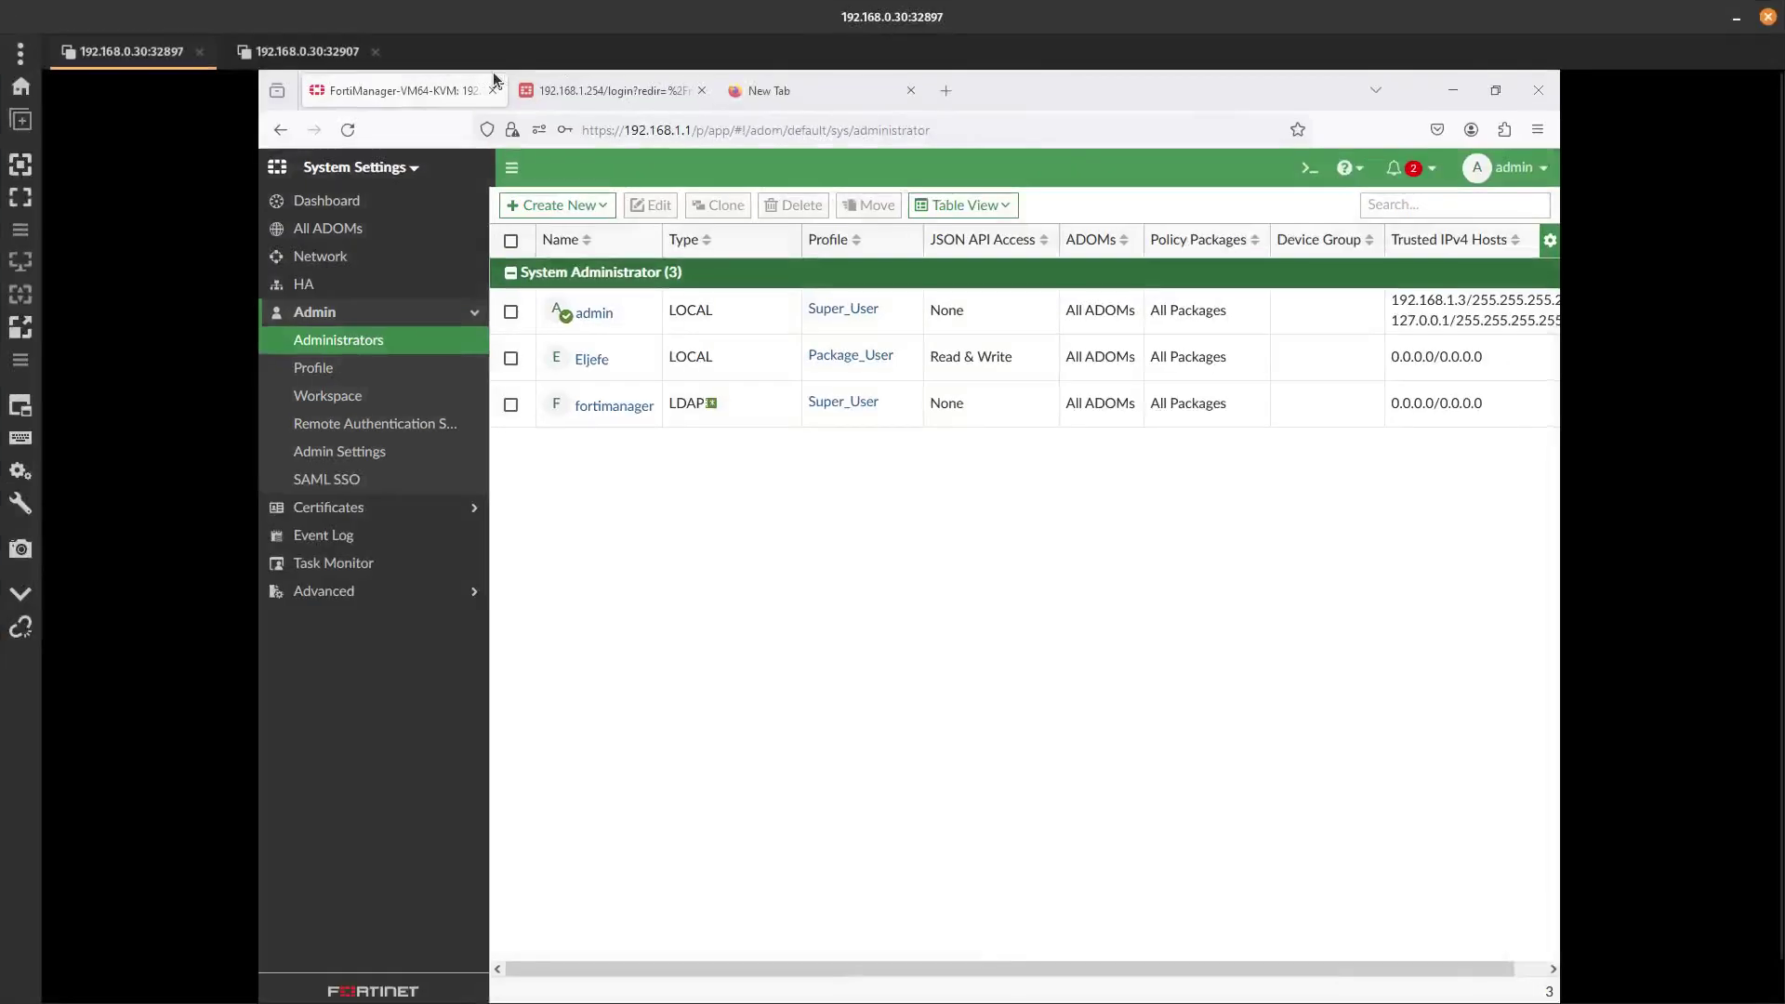
left_click(311, 51)
left_click(1034, 227)
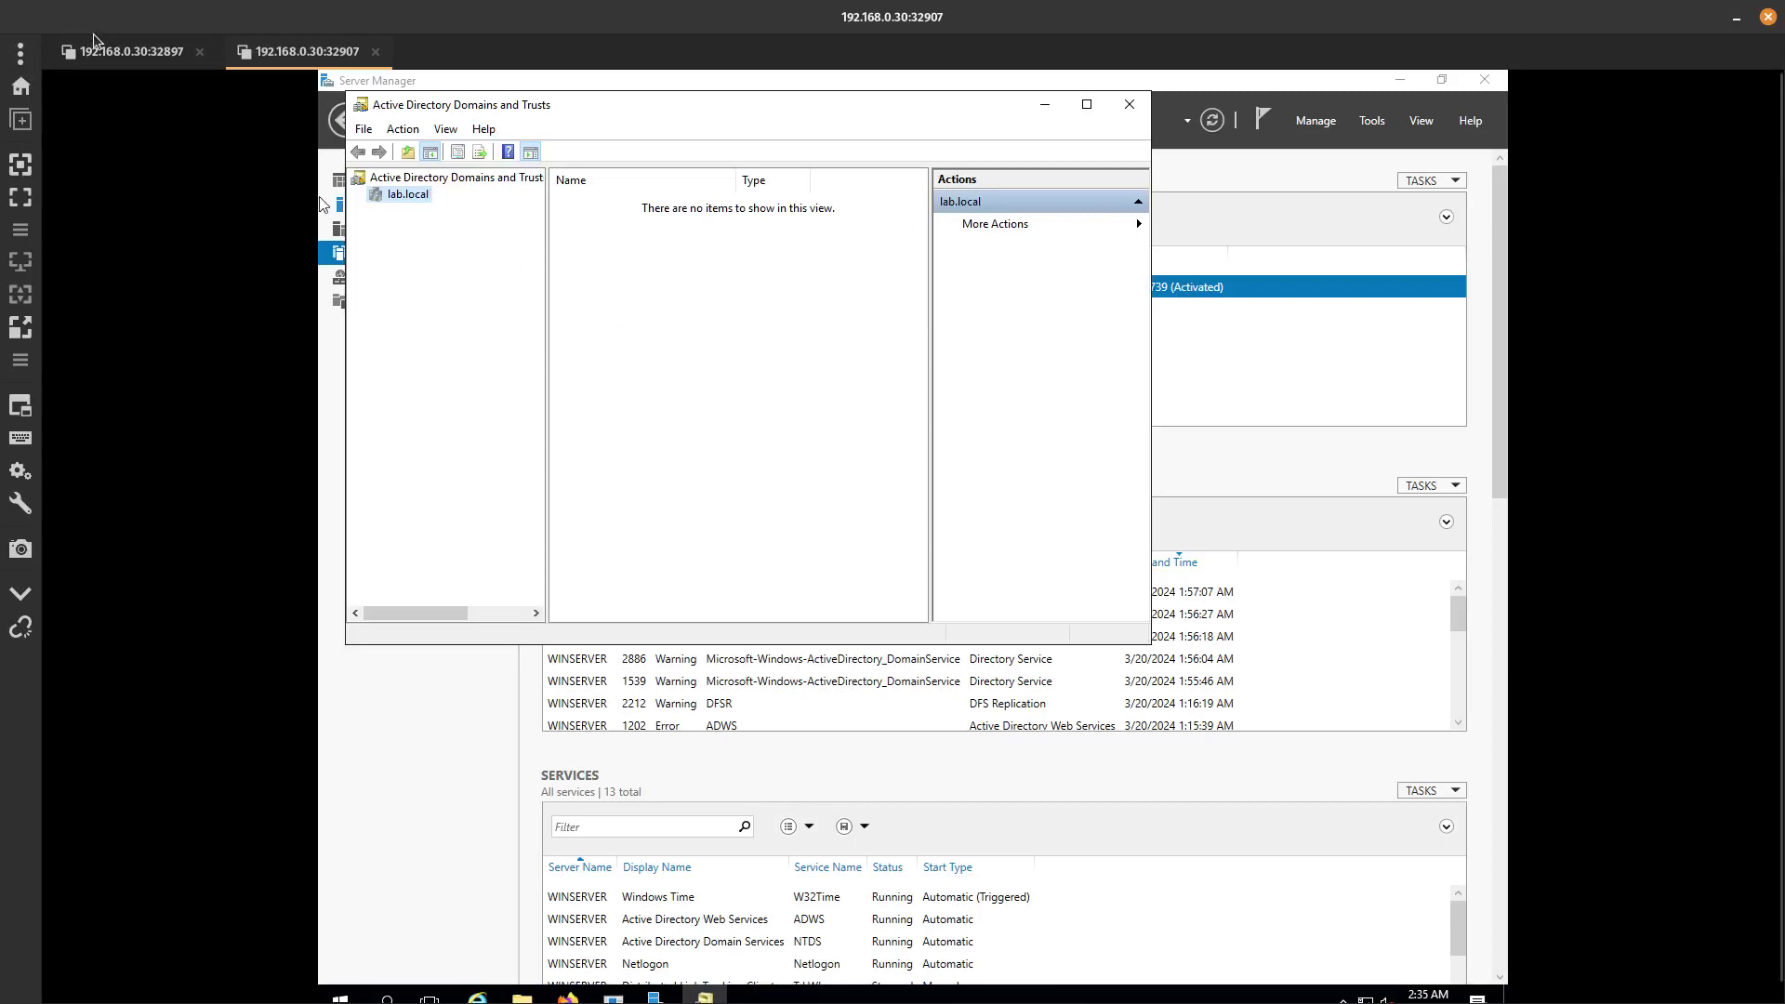
left_click(116, 59)
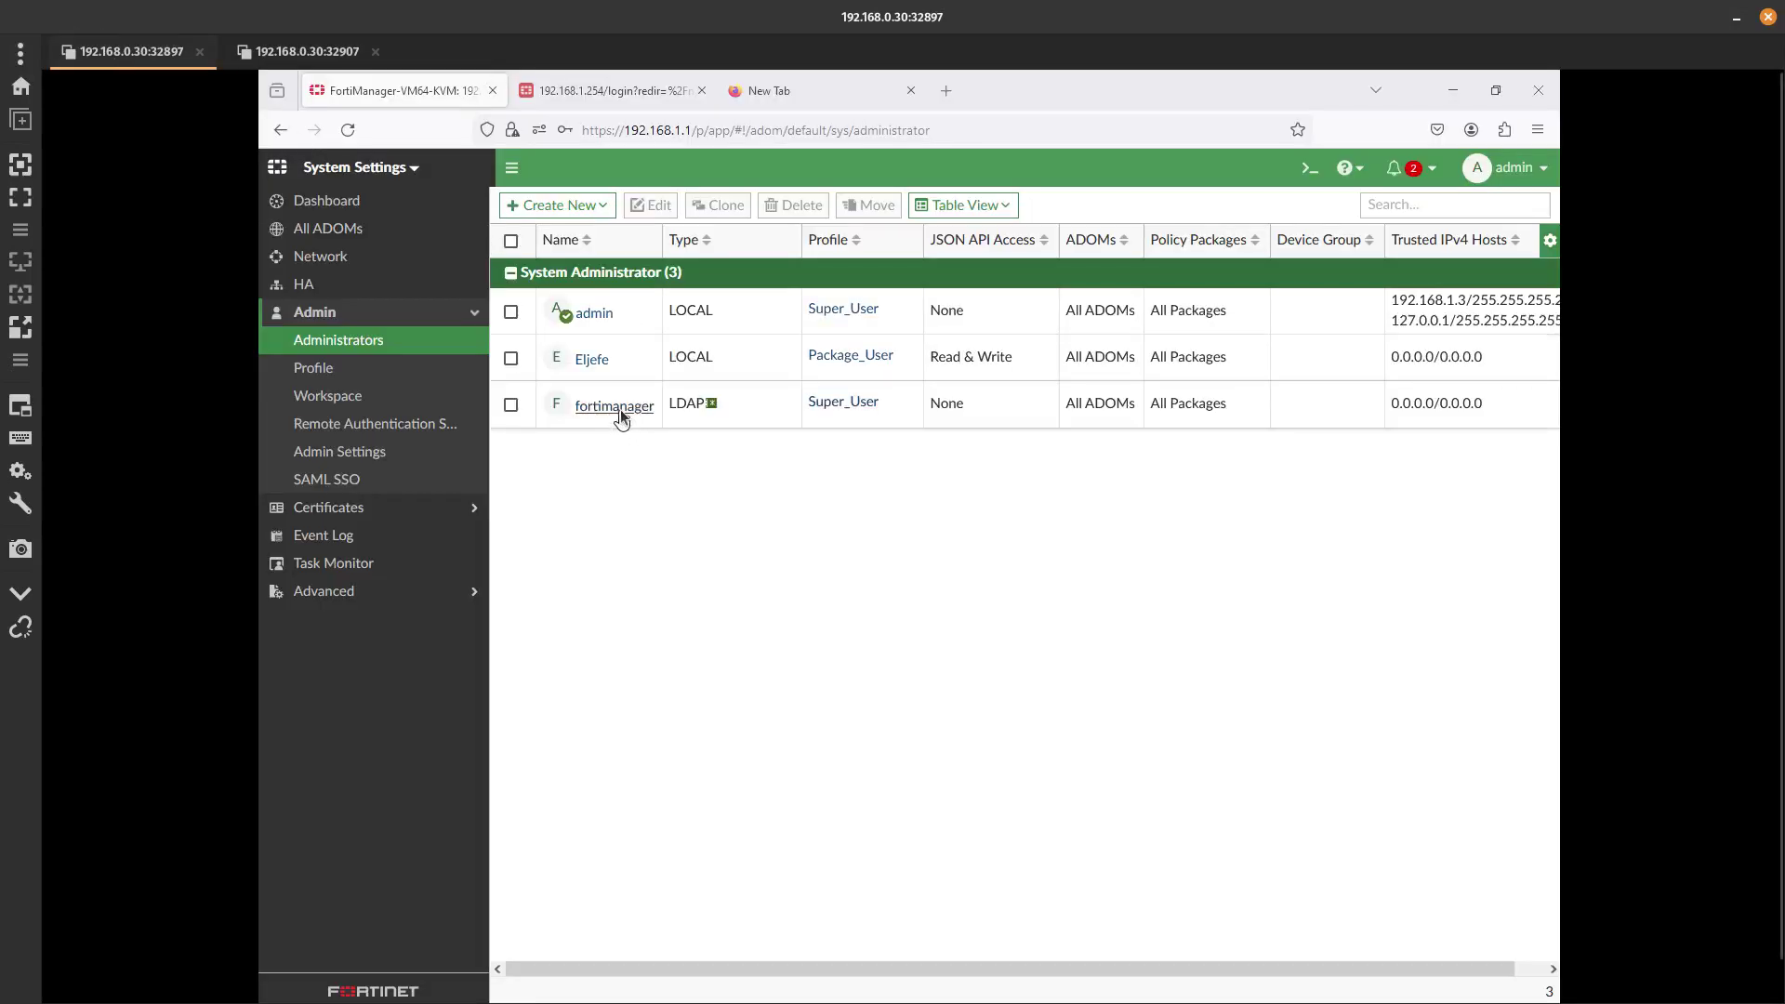
mouse_move(845, 402)
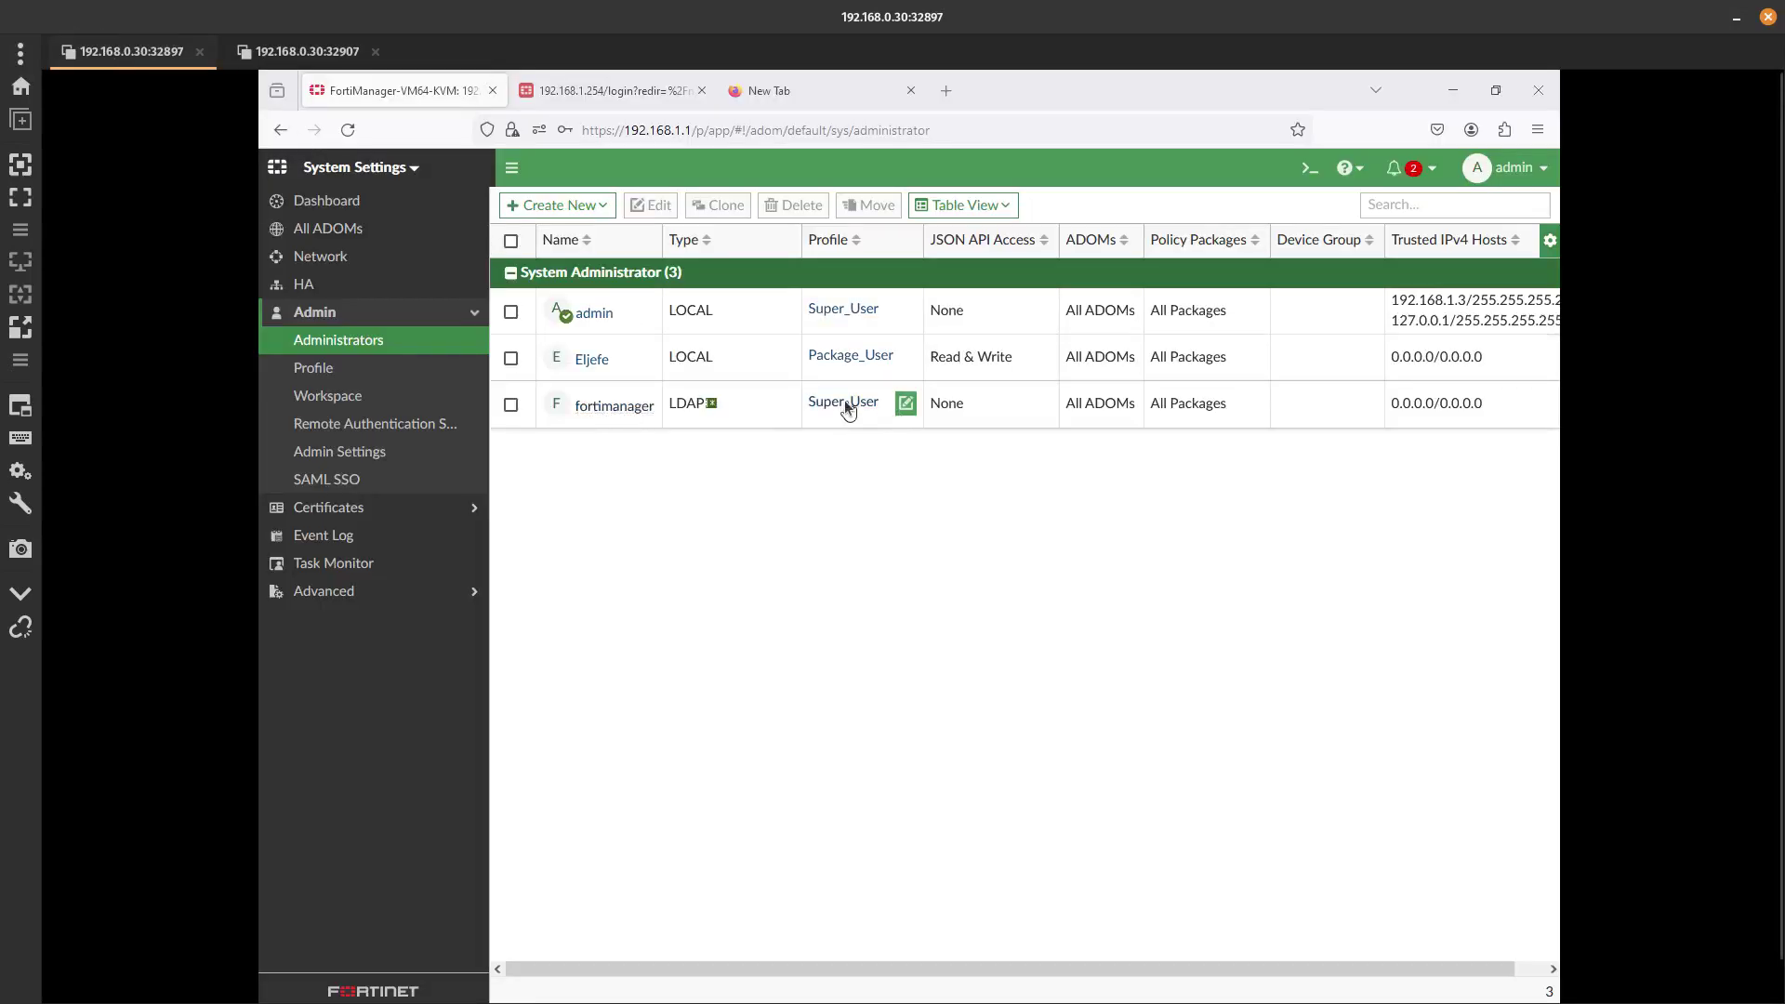